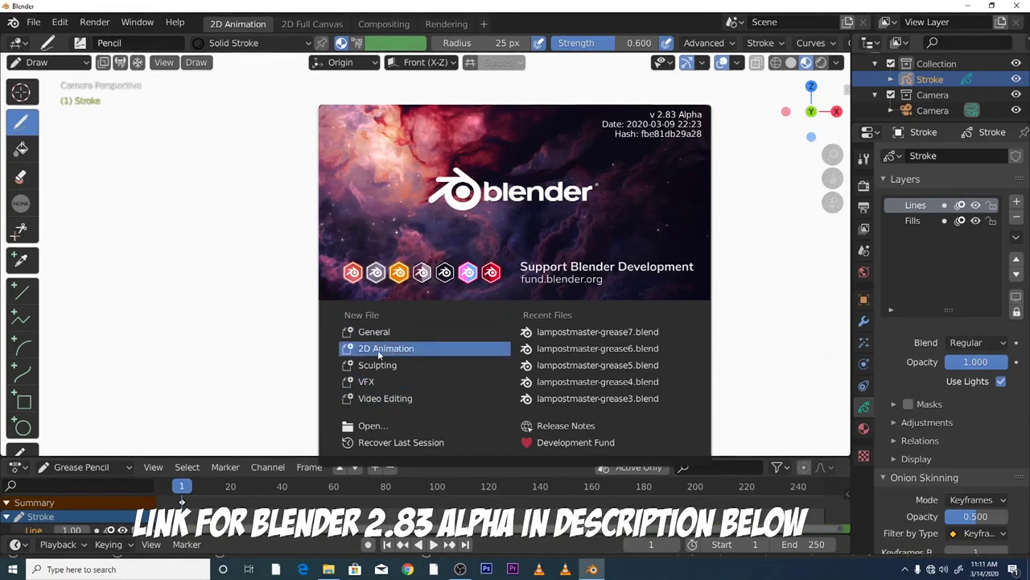
- Dismiss the startup splash screen to reveal the empty 2D Animation canvas with Lines and Fills layers
{"action": "left_click", "coordinate": [187, 177]}
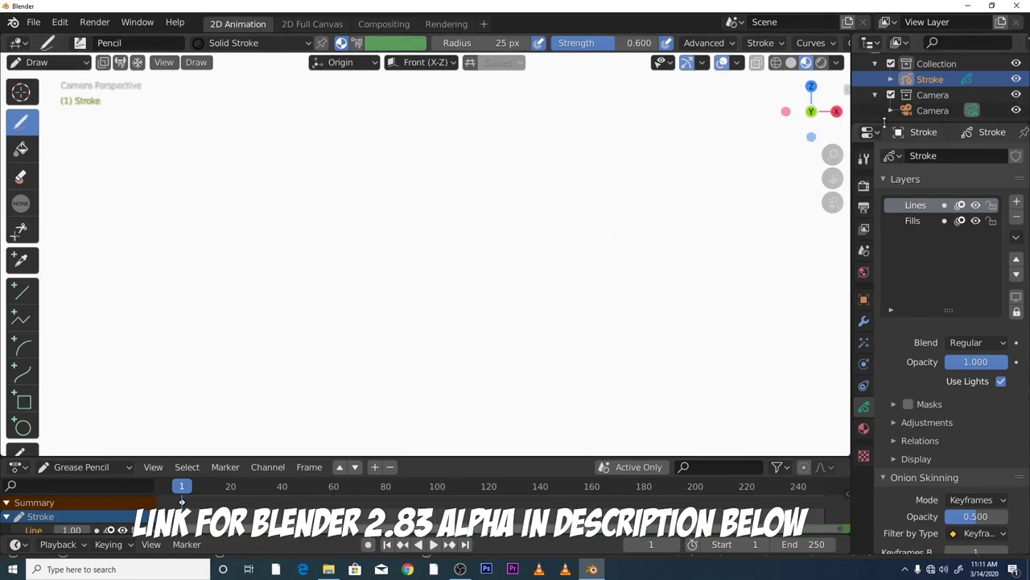
- Make the outliner taller and expand the Stroke object to inspect its contents
{"action": "left_click_drag", "start_coordinate": [883, 121], "coordinate": [884, 272]}
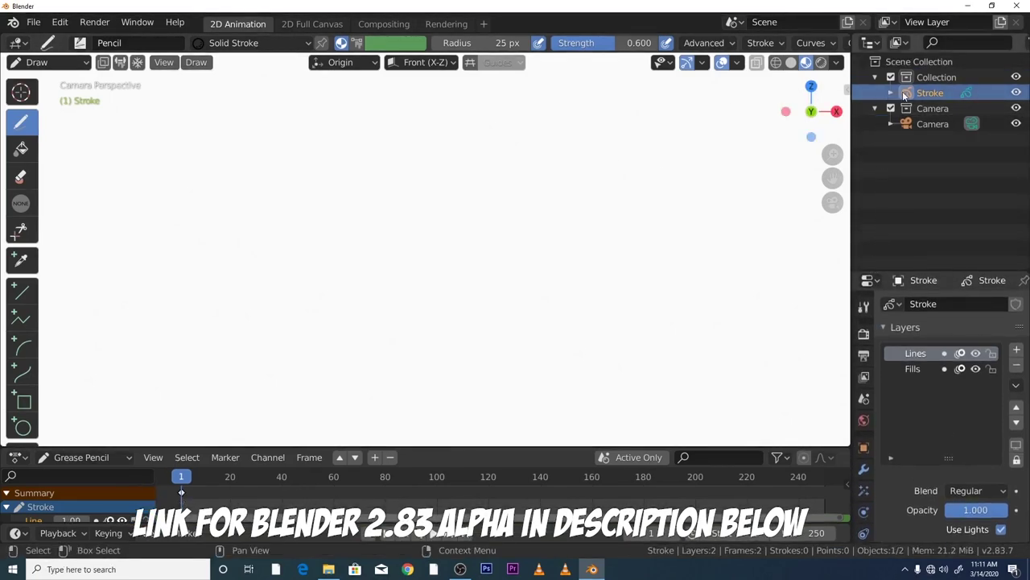
{"action": "left_click", "coordinate": [891, 92]}
{"action": "left_click", "coordinate": [891, 92]}
{"action": "left_click", "coordinate": [892, 93]}
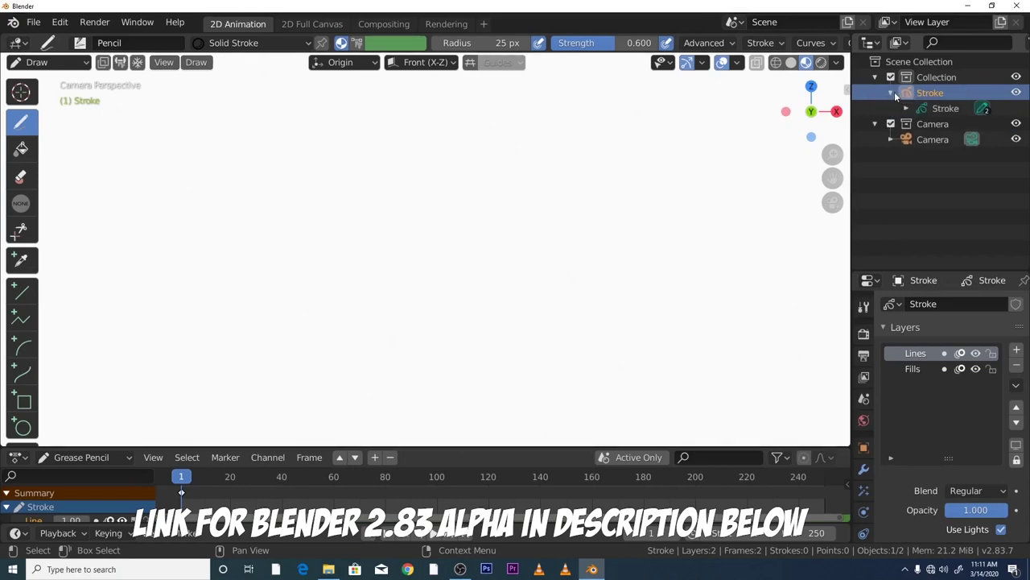
{"action": "left_click", "coordinate": [892, 93]}
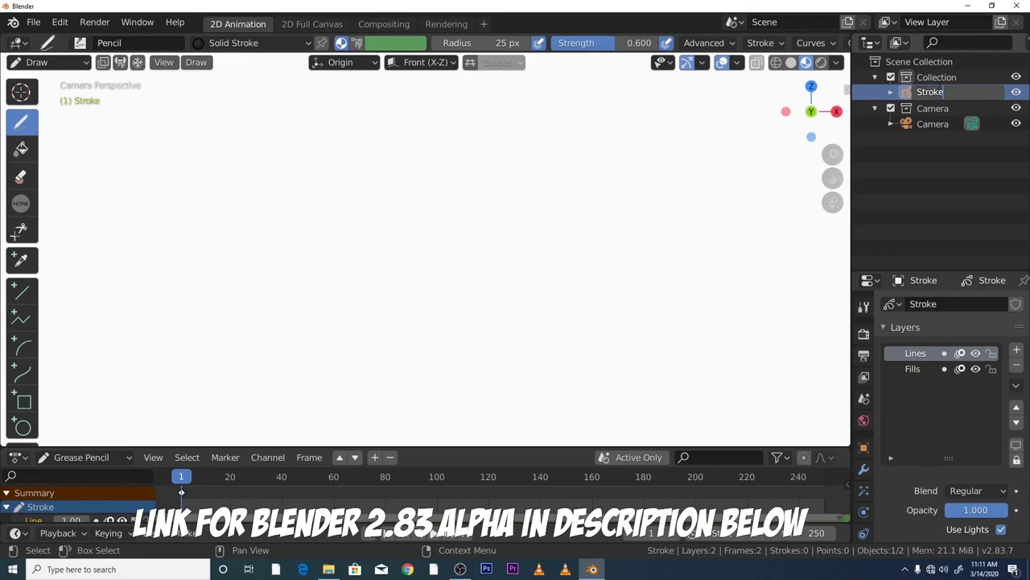
- Rename the Stroke object to 'tiger' and select it in the Outliner
{"action": "double_click", "coordinate": [942, 92]}
{"action": "key", "text": "BackSpace"}
{"action": "key", "text": "BackSpace"}
{"action": "key", "text": "BackSpace"}
{"action": "type", "text": "tiger"}
{"action": "key", "text": "Return"}
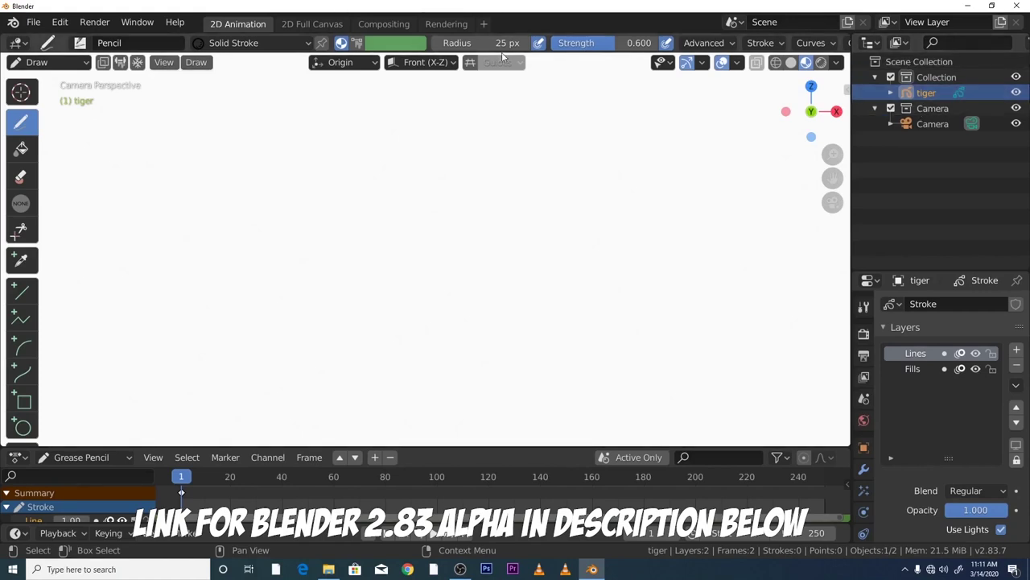
{"action": "left_click", "coordinate": [918, 95]}
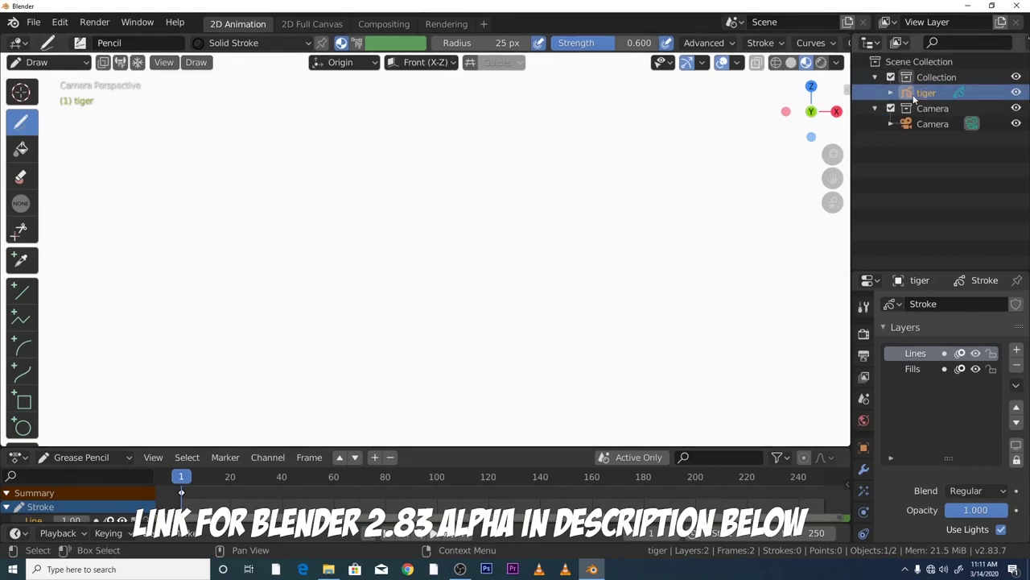
{"action": "left_click", "coordinate": [892, 92]}
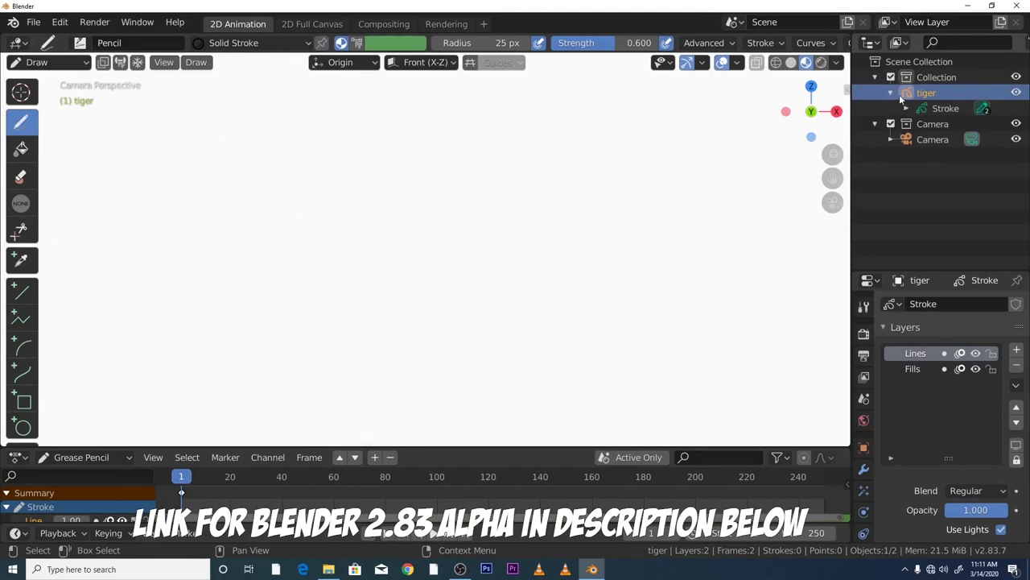
{"action": "left_click", "coordinate": [891, 93]}
{"action": "left_click", "coordinate": [891, 93]}
{"action": "left_click", "coordinate": [892, 93]}
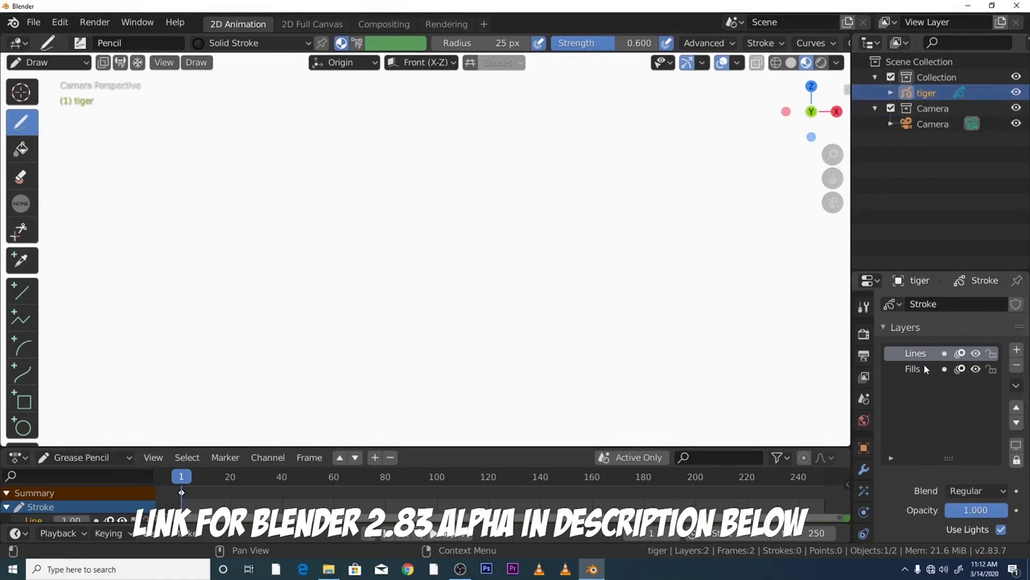
- Delete the default Fills and Lines layers from the tiger object
{"action": "left_click_drag", "start_coordinate": [933, 274], "coordinate": [929, 164]}
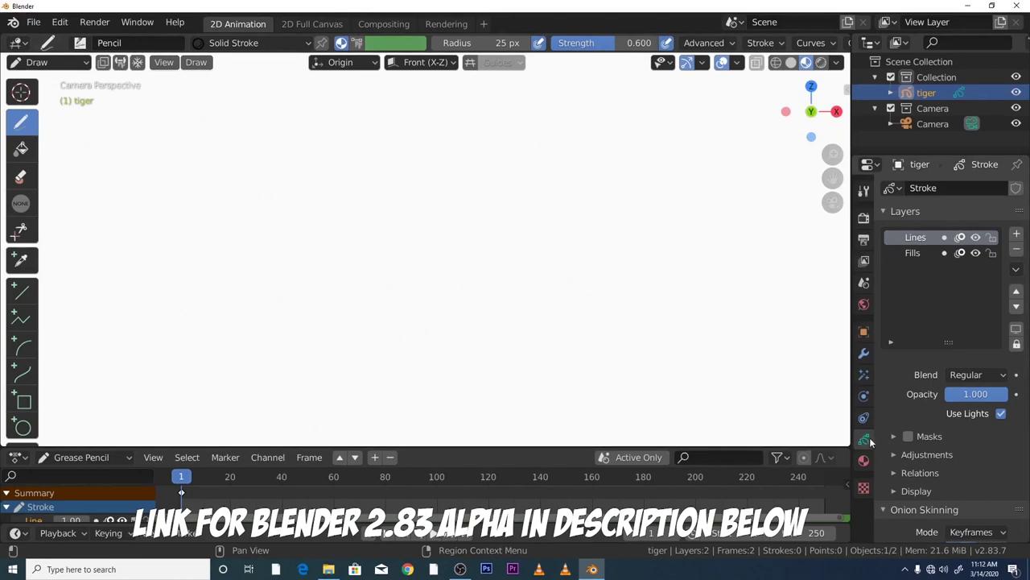
{"action": "left_click", "coordinate": [929, 253]}
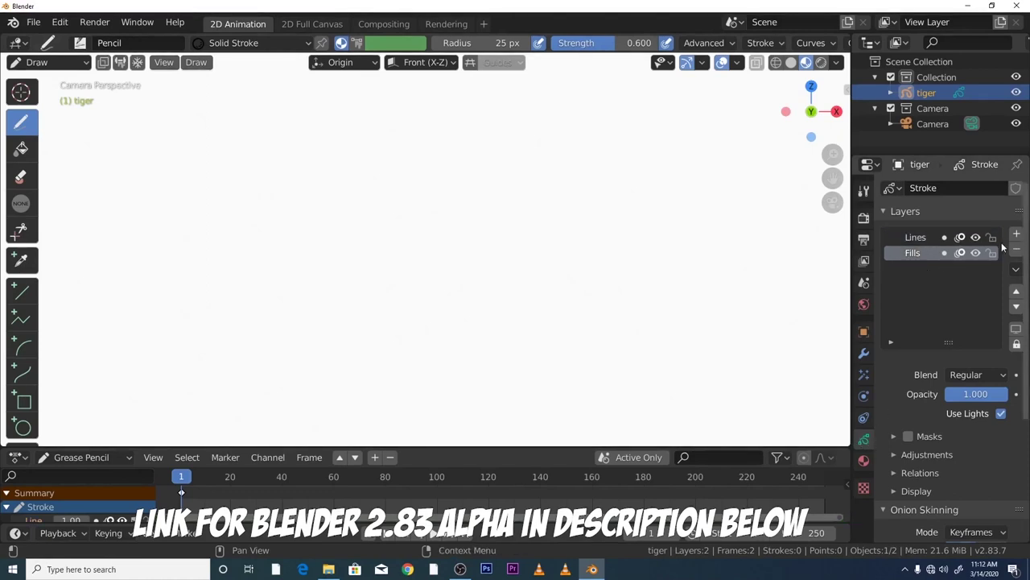
{"action": "left_click", "coordinate": [1016, 250]}
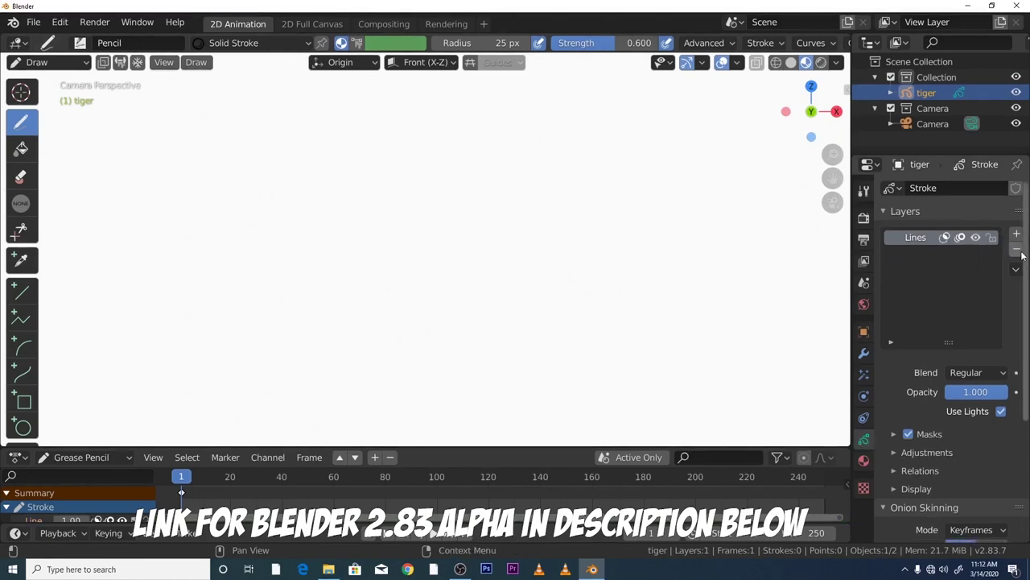
{"action": "left_click", "coordinate": [1016, 250]}
- Add a new grease pencil layer and name it Guides
{"action": "left_click", "coordinate": [962, 233]}
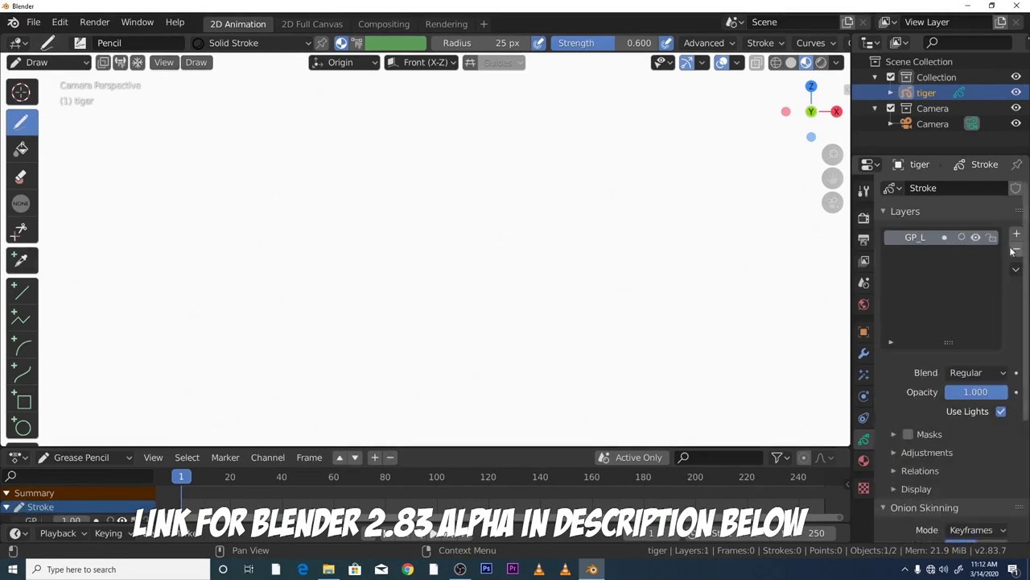
{"action": "double_click", "coordinate": [925, 237]}
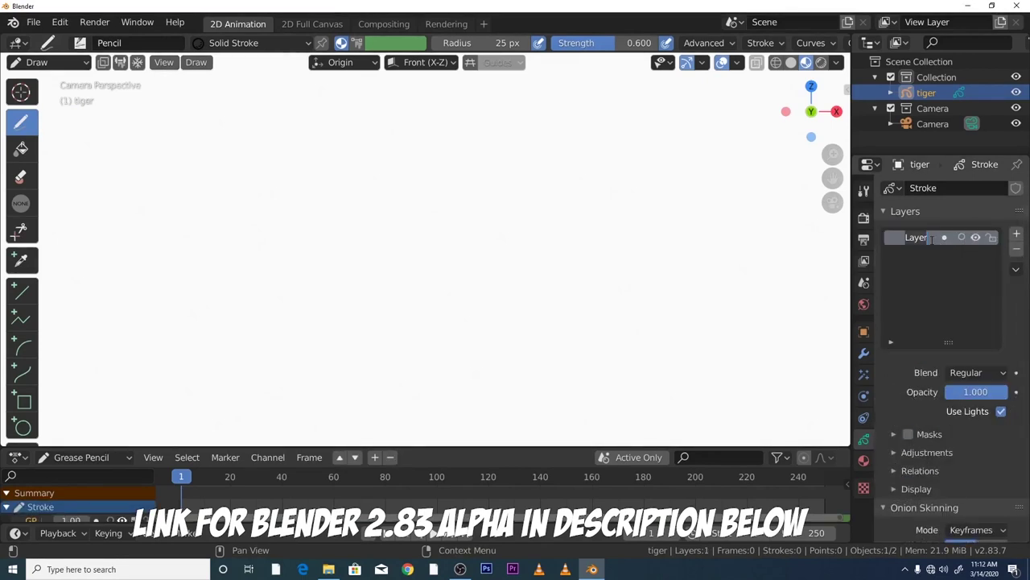
{"action": "key", "text": "Escape"}
{"action": "double_click", "coordinate": [921, 239]}
{"action": "type", "text": "G"}
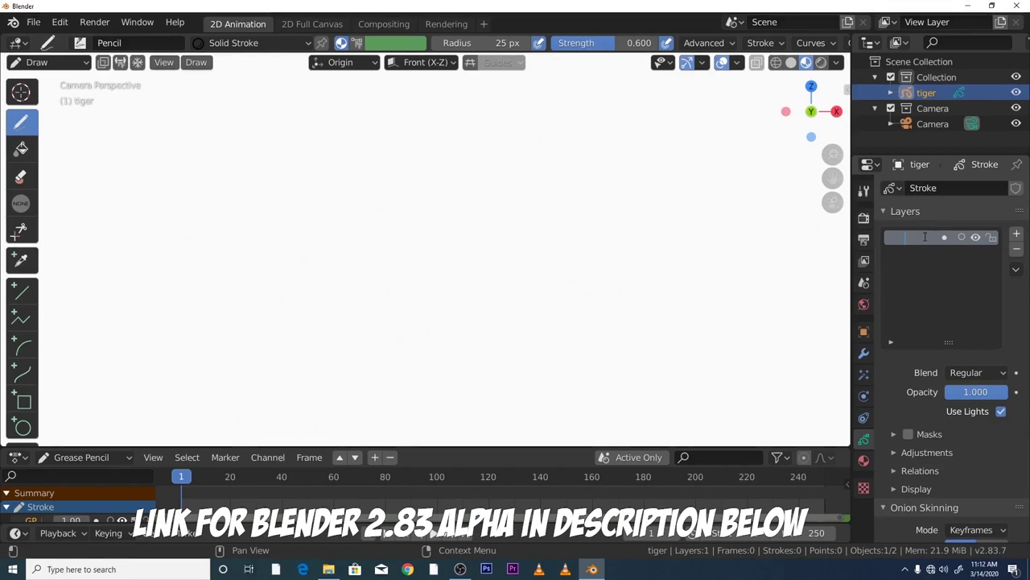
{"action": "type", "text": "uide"}
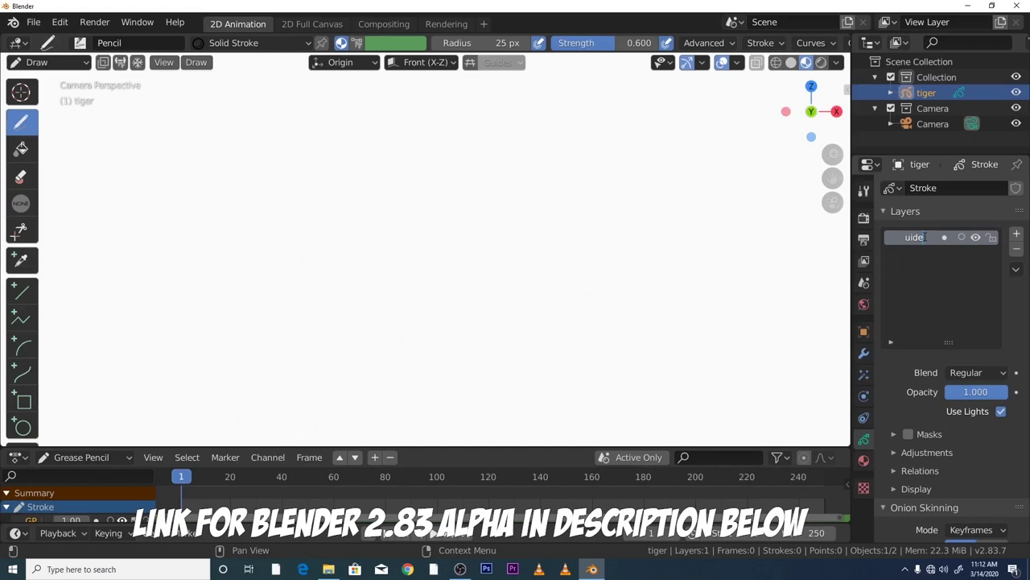
{"action": "key", "text": "Return"}
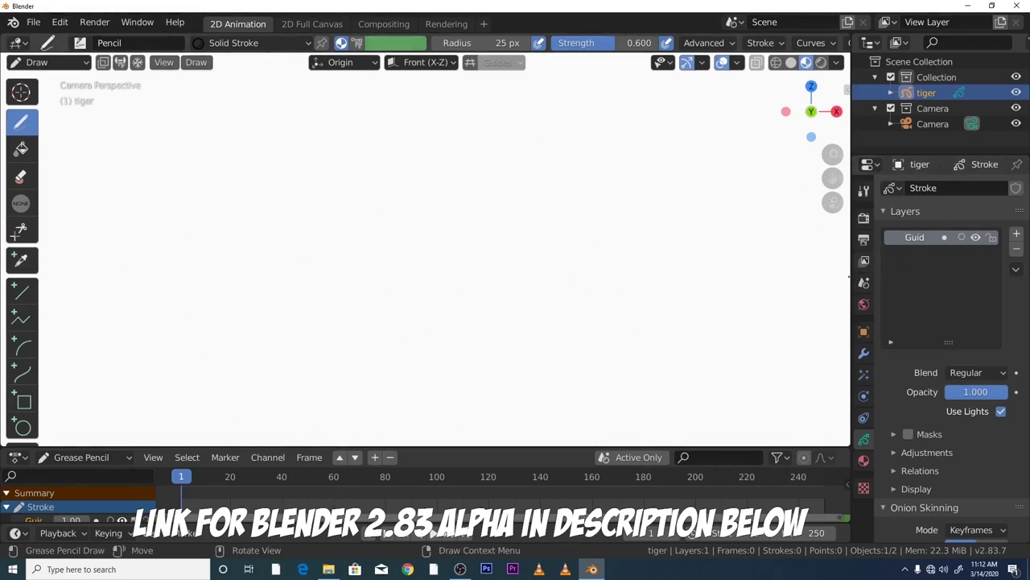
{"action": "left_click_drag", "start_coordinate": [850, 276], "coordinate": [812, 276]}
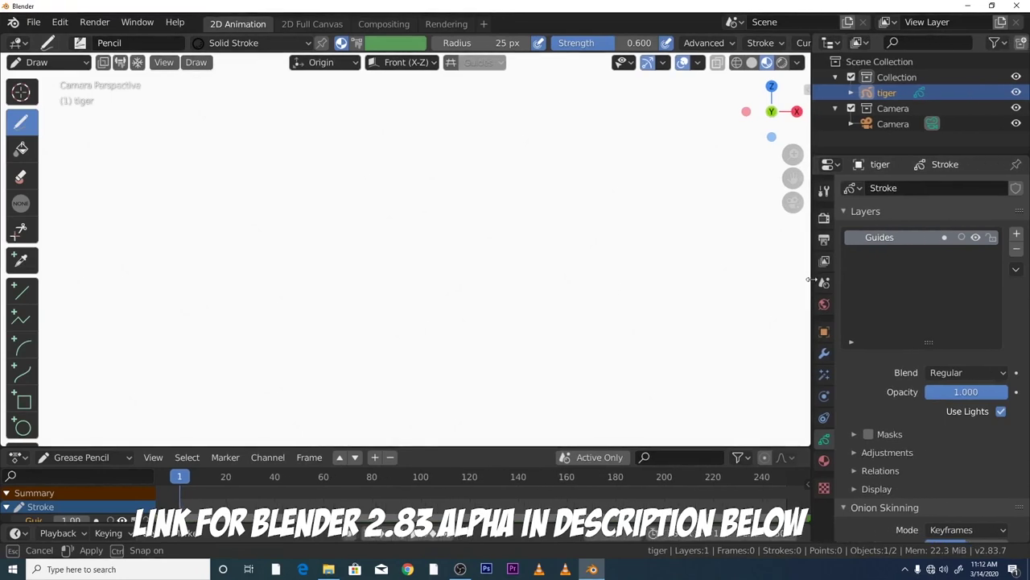
- Add a second layer above Guides named Pencil
{"action": "left_click", "coordinate": [1017, 234]}
{"action": "double_click", "coordinate": [903, 239]}
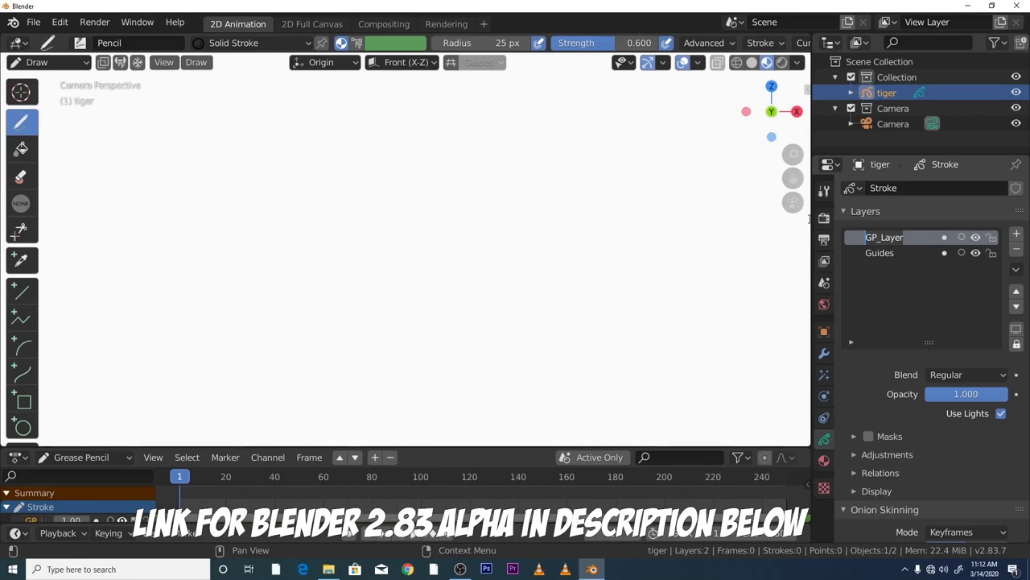
{"action": "key", "text": "BackSpace"}
{"action": "type", "text": "Pencil"}
{"action": "key", "text": "Return"}
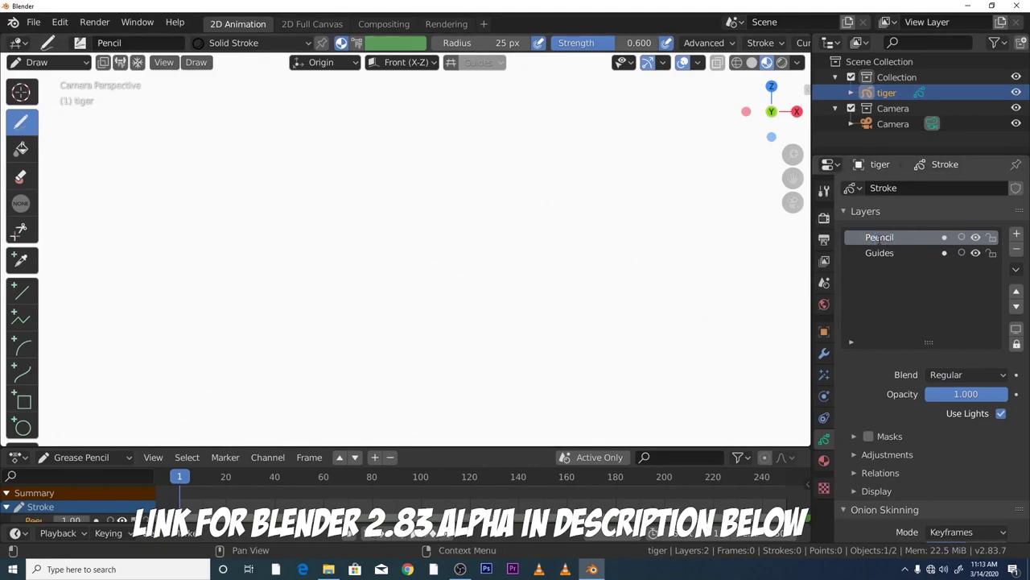
- Add a third layer on top named Ink and make it the active layer
{"action": "left_click", "coordinate": [1017, 234]}
{"action": "double_click", "coordinate": [904, 236]}
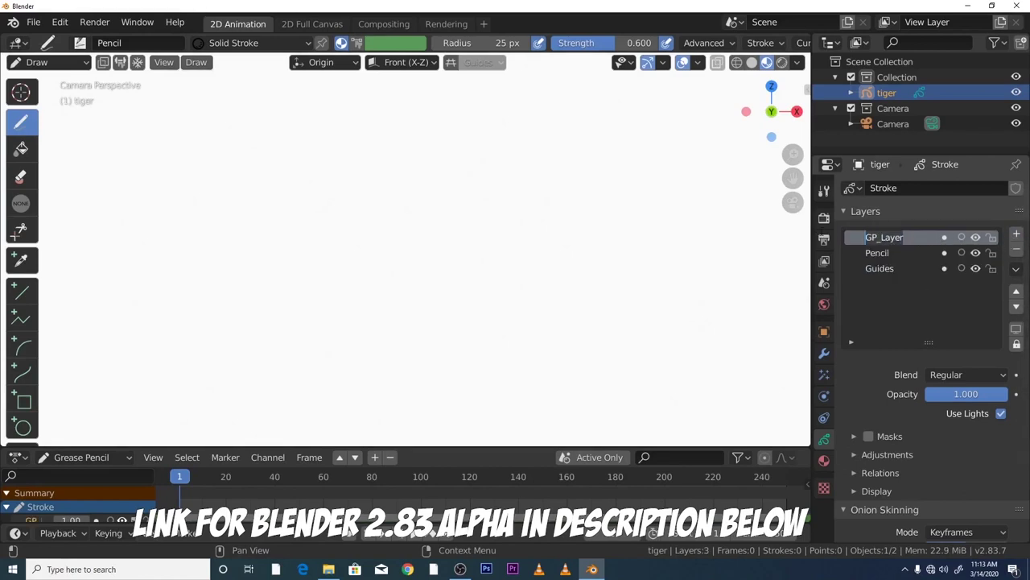
{"action": "key", "text": "BackSpace"}
{"action": "type", "text": "Ink"}
{"action": "key", "text": "Return"}
{"action": "left_click", "coordinate": [908, 257]}
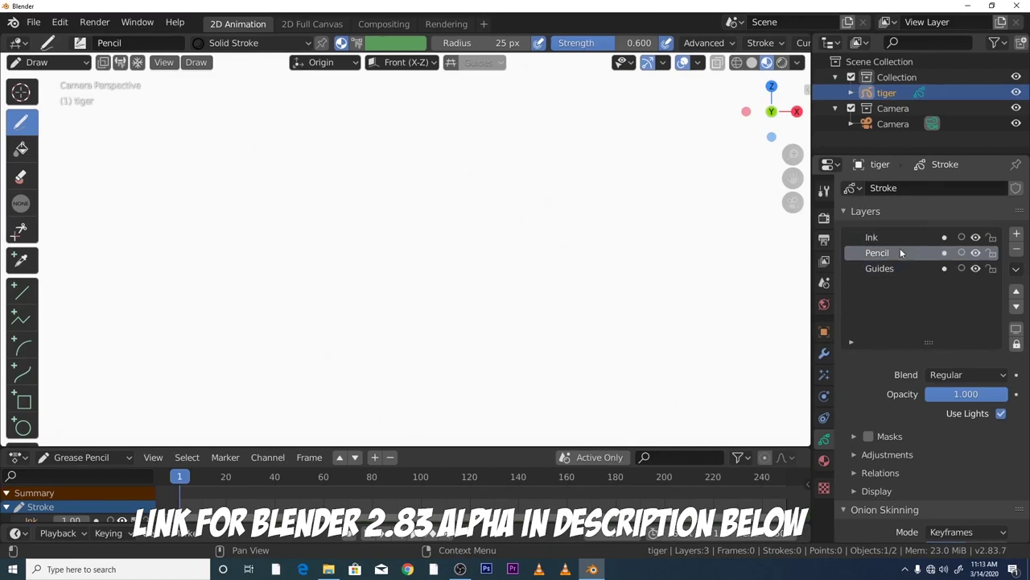
{"action": "left_click", "coordinate": [895, 238]}
{"action": "left_click", "coordinate": [900, 268]}
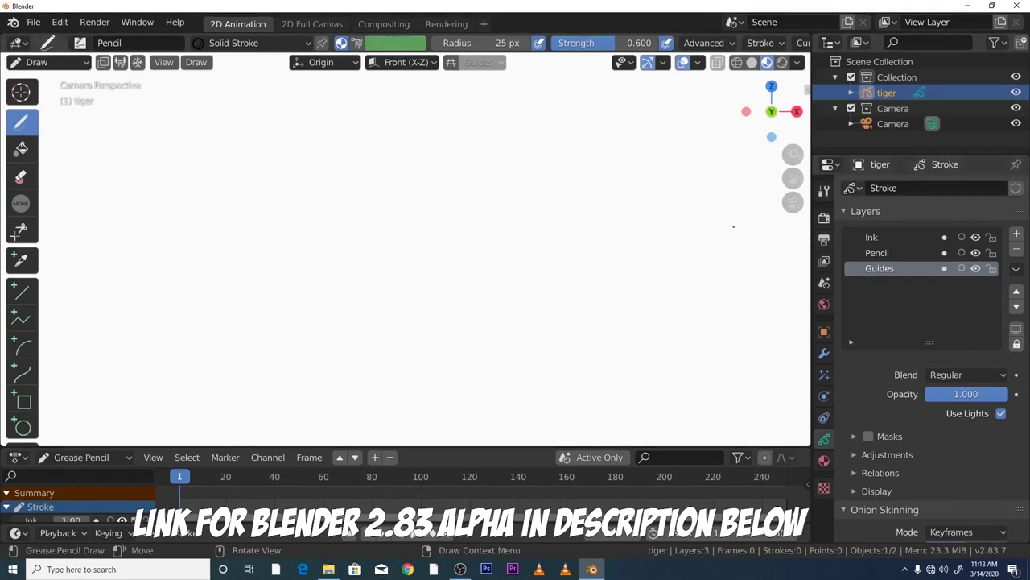
{"action": "left_click", "coordinate": [871, 239]}
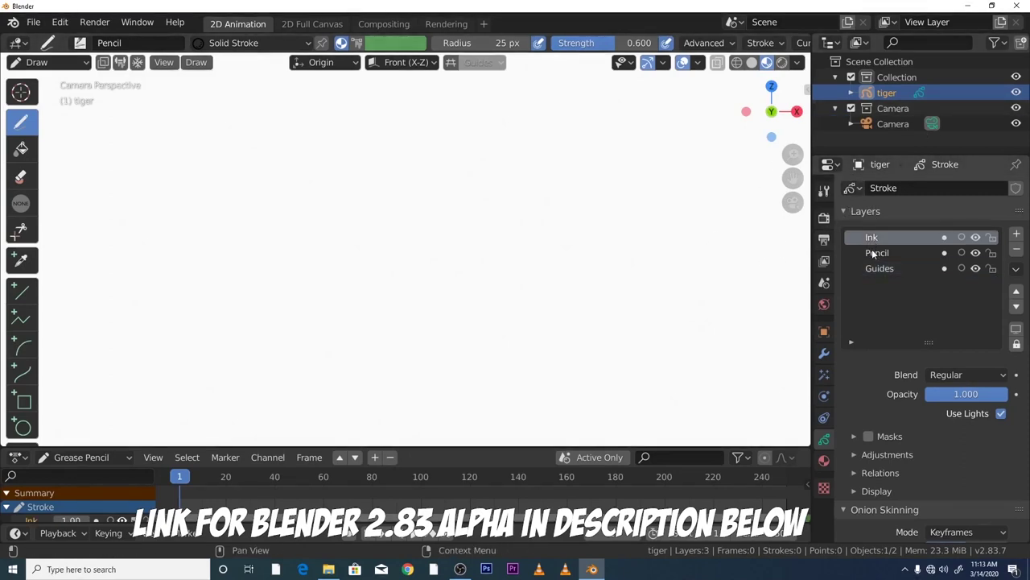
{"action": "left_click", "coordinate": [879, 270]}
{"action": "left_click", "coordinate": [881, 254]}
{"action": "left_click", "coordinate": [872, 238]}
{"action": "left_click", "coordinate": [879, 255]}
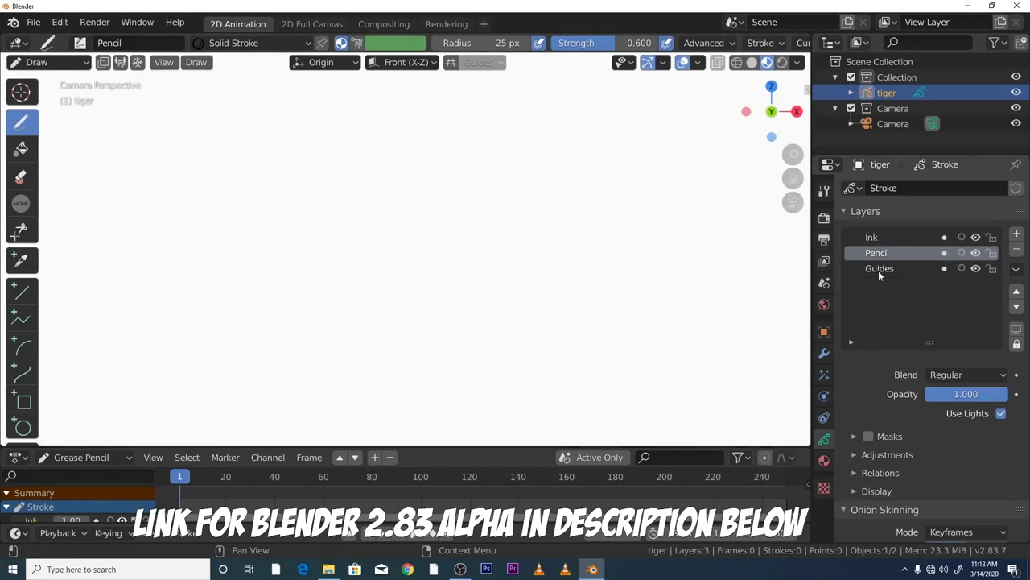
{"action": "left_click", "coordinate": [877, 238]}
{"action": "left_click", "coordinate": [880, 254]}
{"action": "left_click", "coordinate": [875, 268]}
- Remove the default Dots Stroke, Solid Fill and Squares Stroke materials from tiger
{"action": "left_click", "coordinate": [880, 253]}
{"action": "left_click", "coordinate": [876, 236]}
{"action": "left_click", "coordinate": [824, 460]}
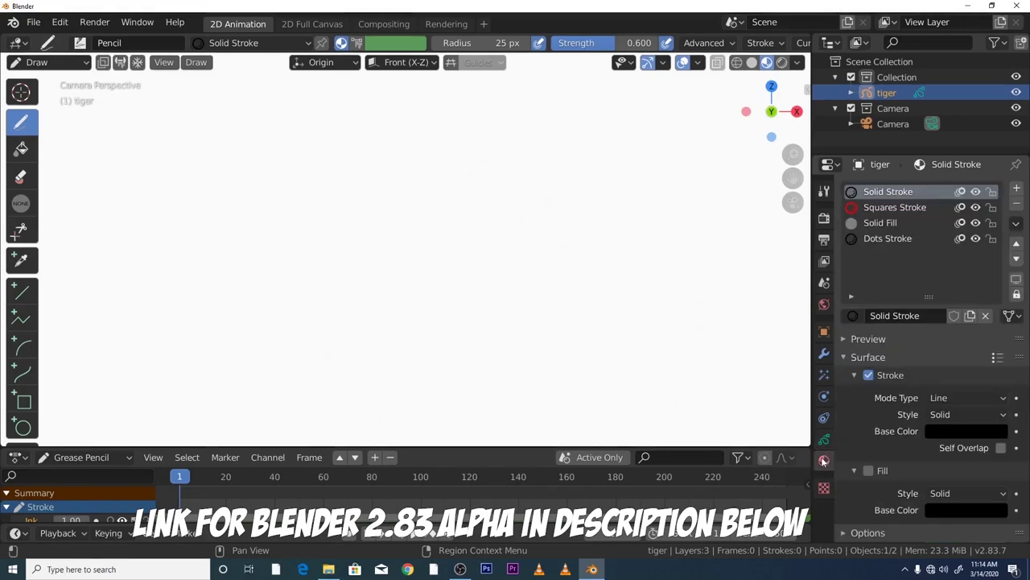
{"action": "left_click", "coordinate": [876, 238]}
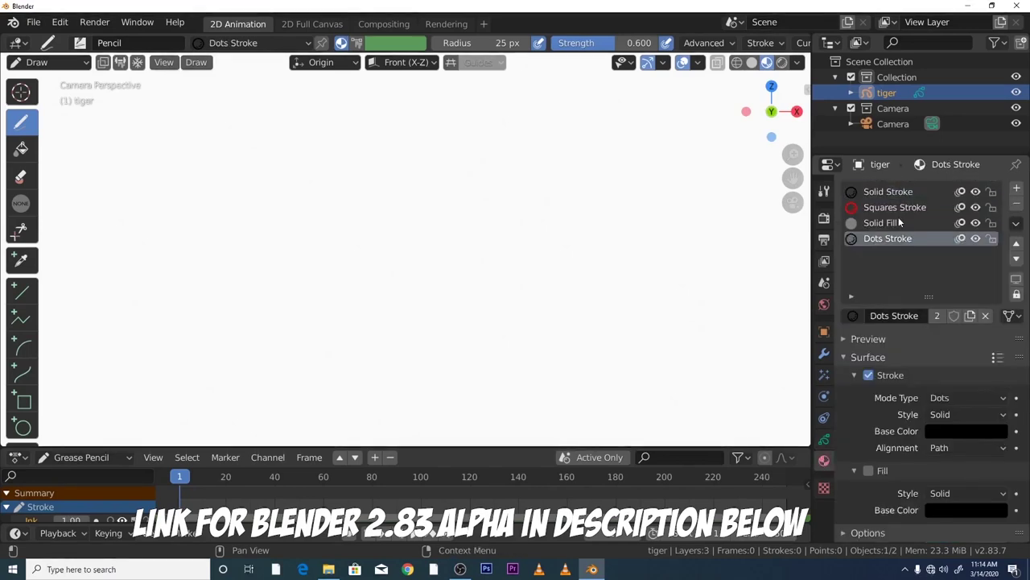
{"action": "left_click", "coordinate": [1017, 204]}
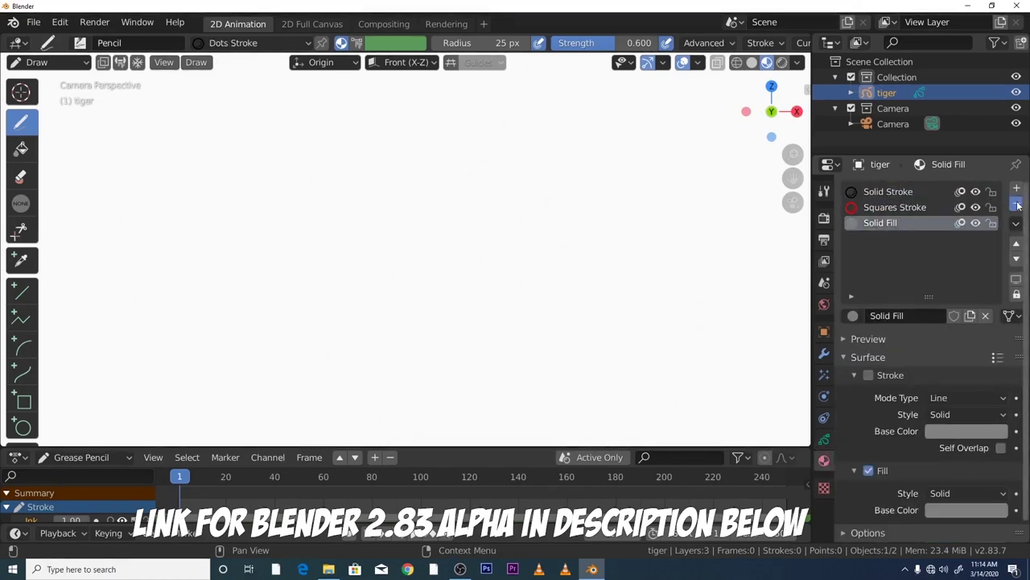
{"action": "left_click", "coordinate": [1017, 204]}
{"action": "left_click", "coordinate": [1017, 205]}
{"action": "left_click", "coordinate": [1017, 204]}
- Create two new materials and rename the first one pencil
{"action": "left_click", "coordinate": [924, 315]}
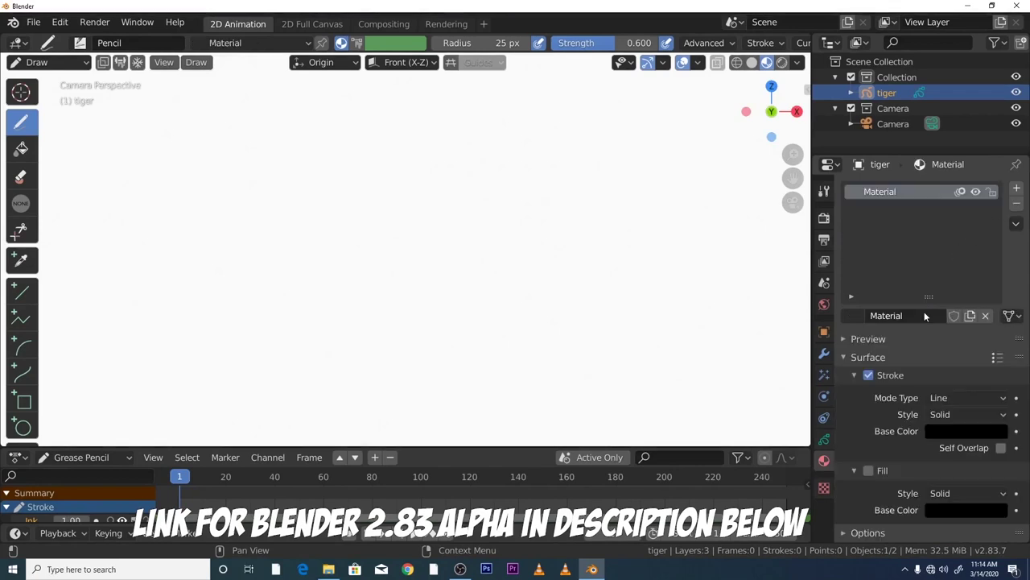
{"action": "left_click", "coordinate": [1017, 188]}
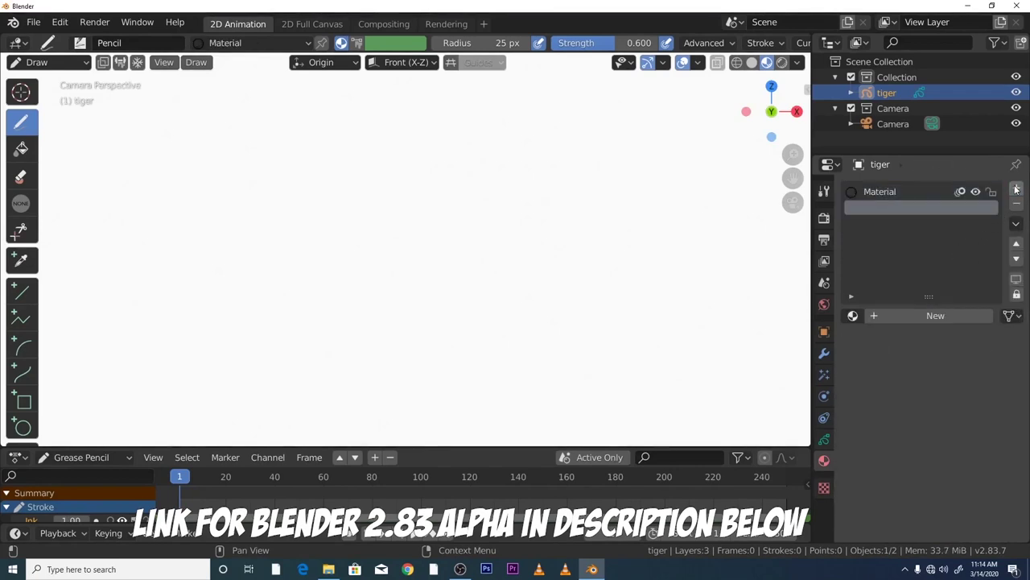
{"action": "left_click", "coordinate": [932, 314]}
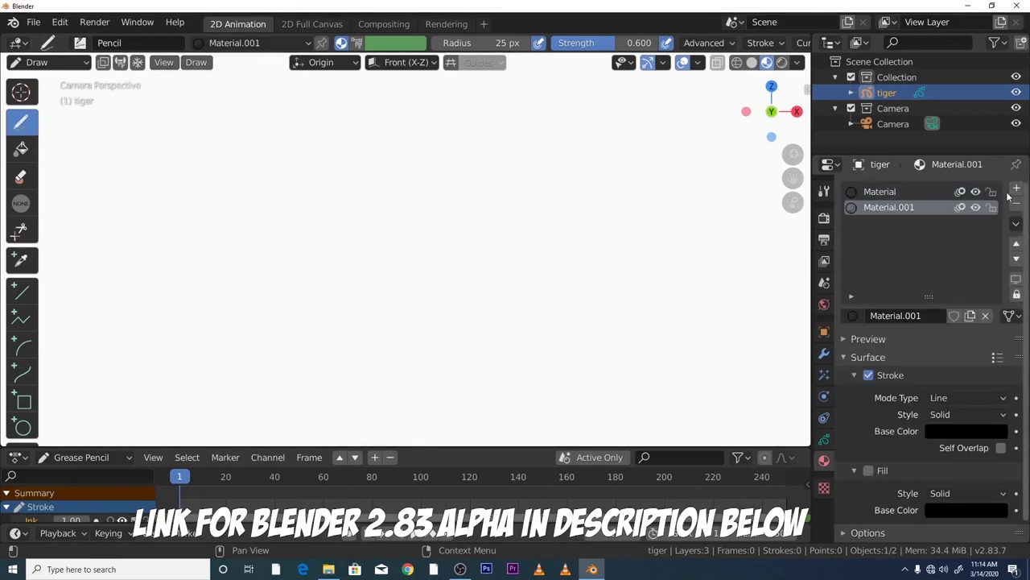
{"action": "left_click", "coordinate": [886, 192]}
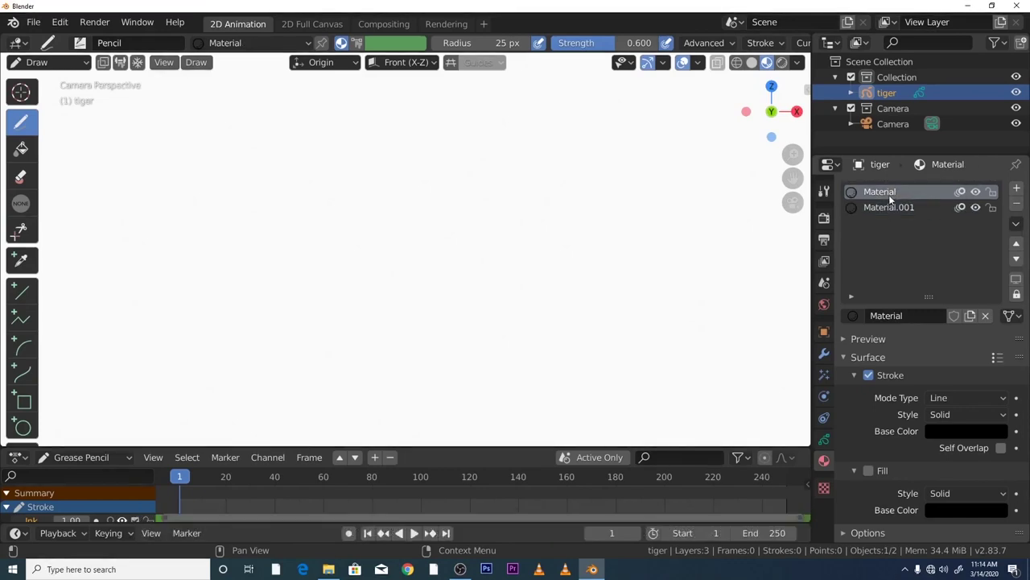
{"action": "double_click", "coordinate": [903, 191]}
{"action": "double_click", "coordinate": [905, 191]}
{"action": "key", "text": "BackSpace"}
{"action": "type", "text": "pencil"}
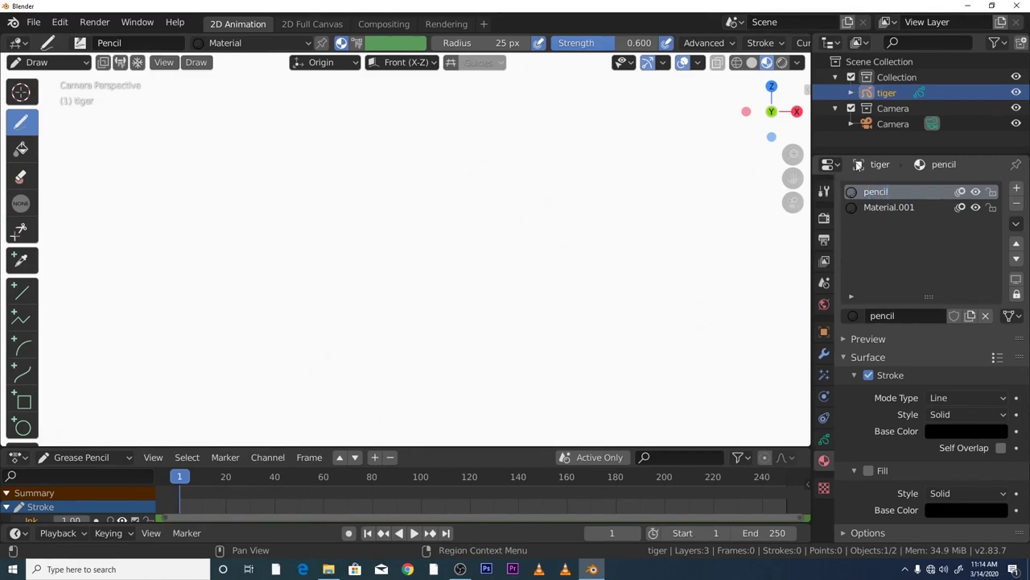
- Rename the second material ink and make pencil the active material
{"action": "double_click", "coordinate": [877, 206]}
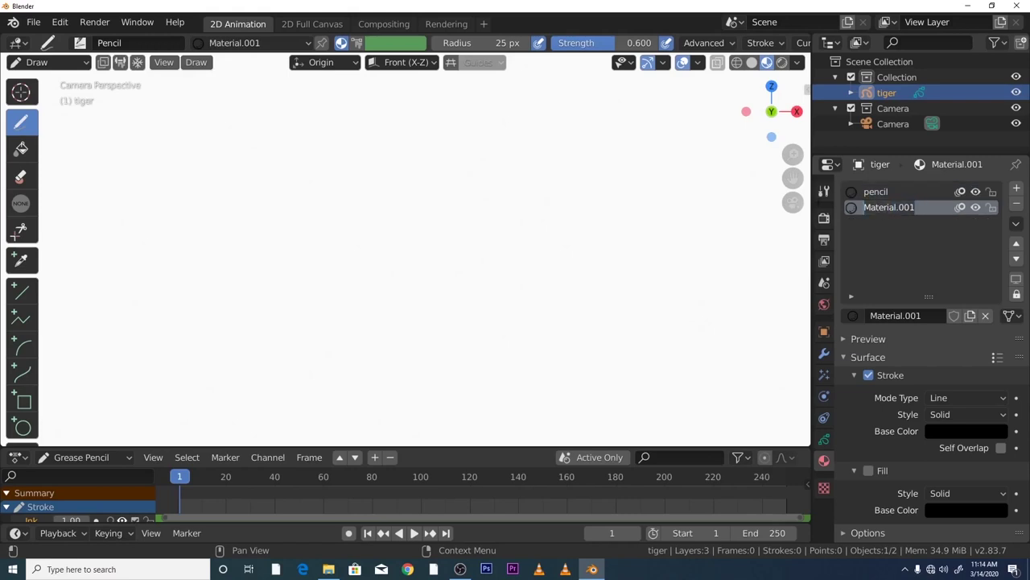
{"action": "key", "text": "BackSpace"}
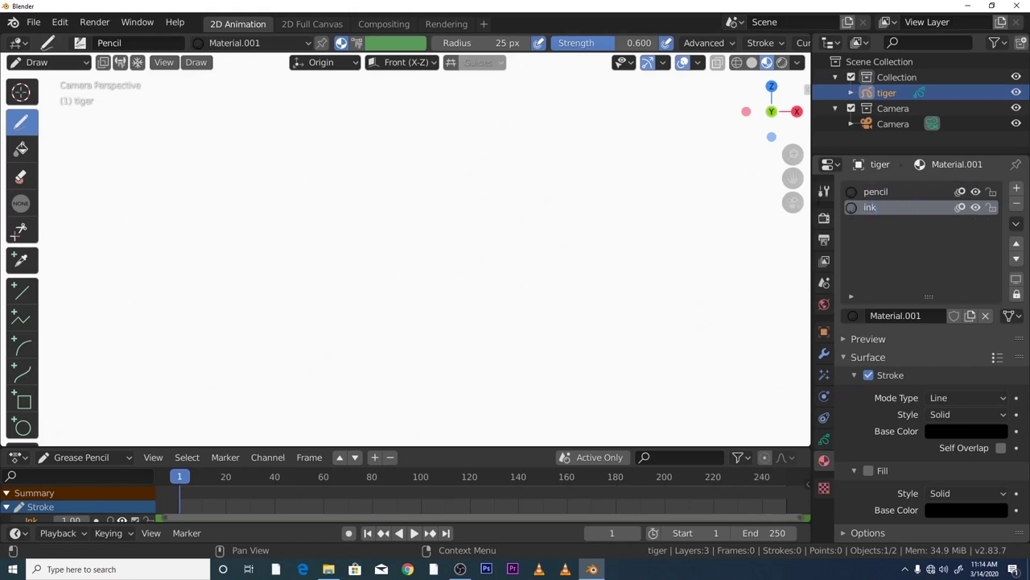
{"action": "key", "text": "Return"}
{"action": "left_click", "coordinate": [856, 193]}
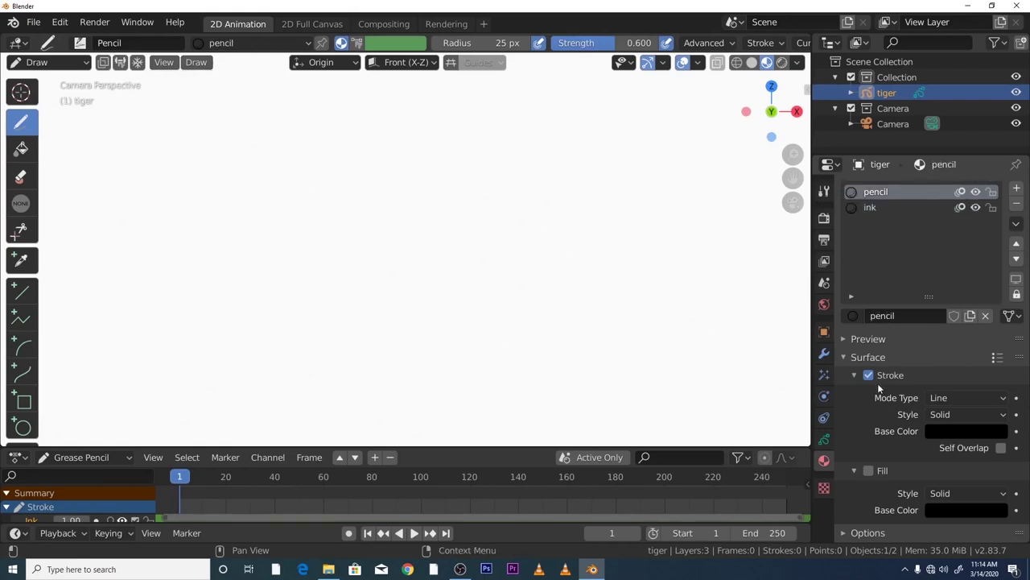
{"action": "scroll", "coordinate": [869, 392], "scroll_direction": "down", "scroll_amount": 1}
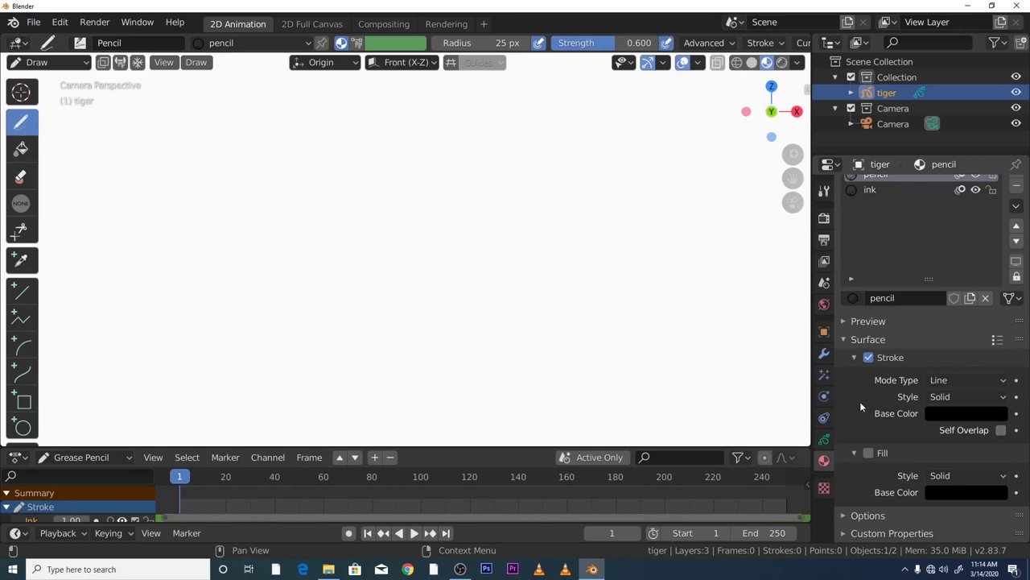
{"action": "scroll", "coordinate": [858, 338], "scroll_direction": "up", "scroll_amount": 1}
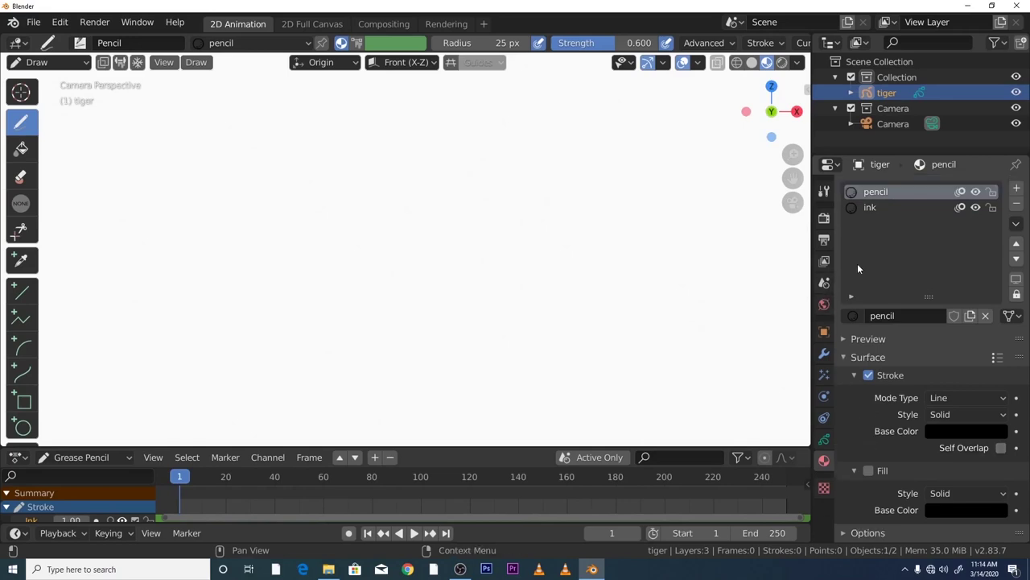
- Set the pencil material's stroke base colour to a muted grey-blue
{"action": "left_click", "coordinate": [939, 436]}
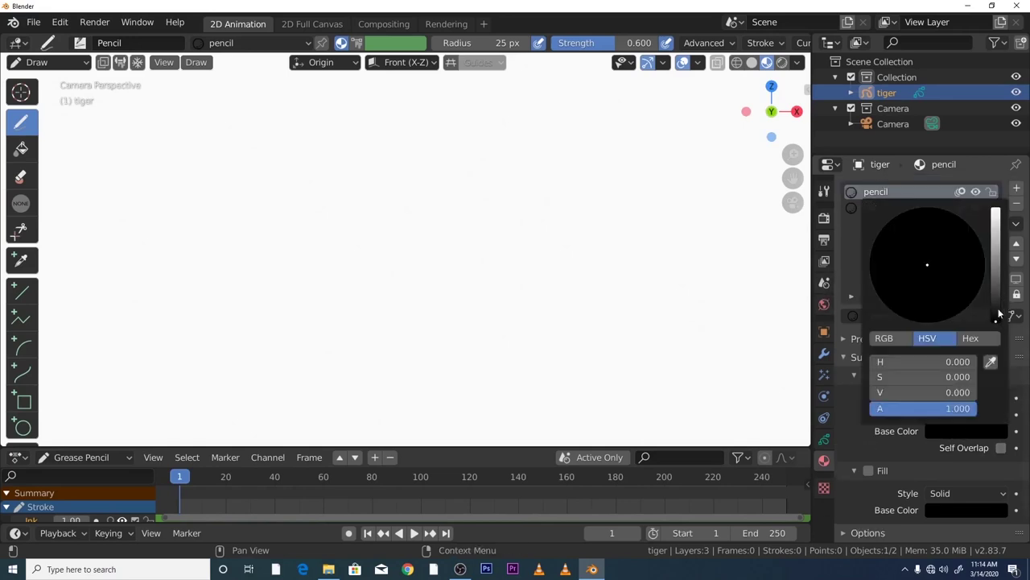
{"action": "left_click_drag", "start_coordinate": [1000, 314], "coordinate": [996, 276]}
{"action": "left_click_drag", "start_coordinate": [935, 260], "coordinate": [936, 247]}
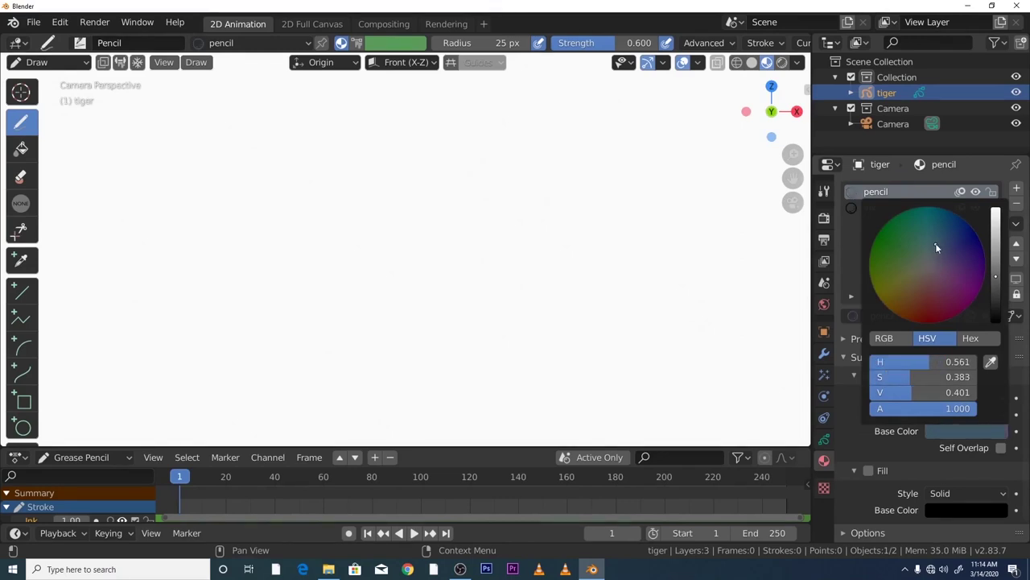
{"action": "left_click", "coordinate": [882, 306]}
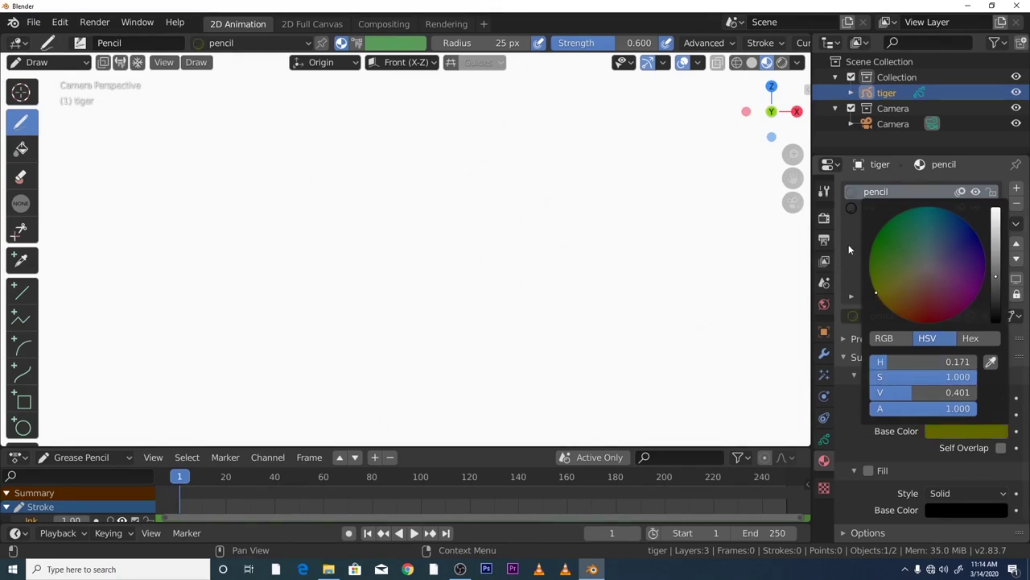
{"action": "left_click", "coordinate": [969, 433]}
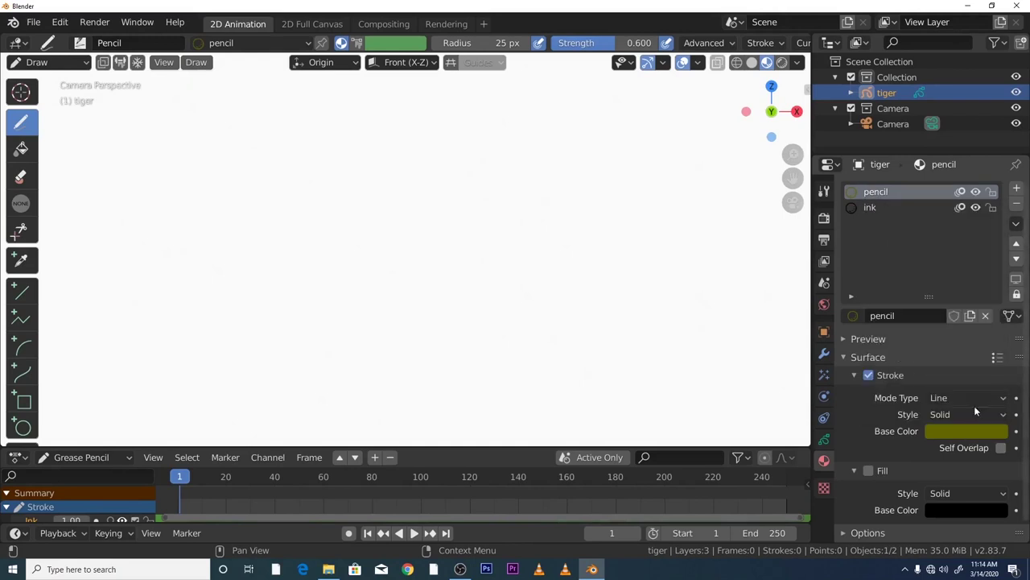
{"action": "left_click", "coordinate": [980, 432]}
{"action": "left_click_drag", "start_coordinate": [954, 286], "coordinate": [925, 253]}
{"action": "left_click_drag", "start_coordinate": [992, 274], "coordinate": [996, 265]}
{"action": "left_click_drag", "start_coordinate": [926, 253], "coordinate": [929, 243]}
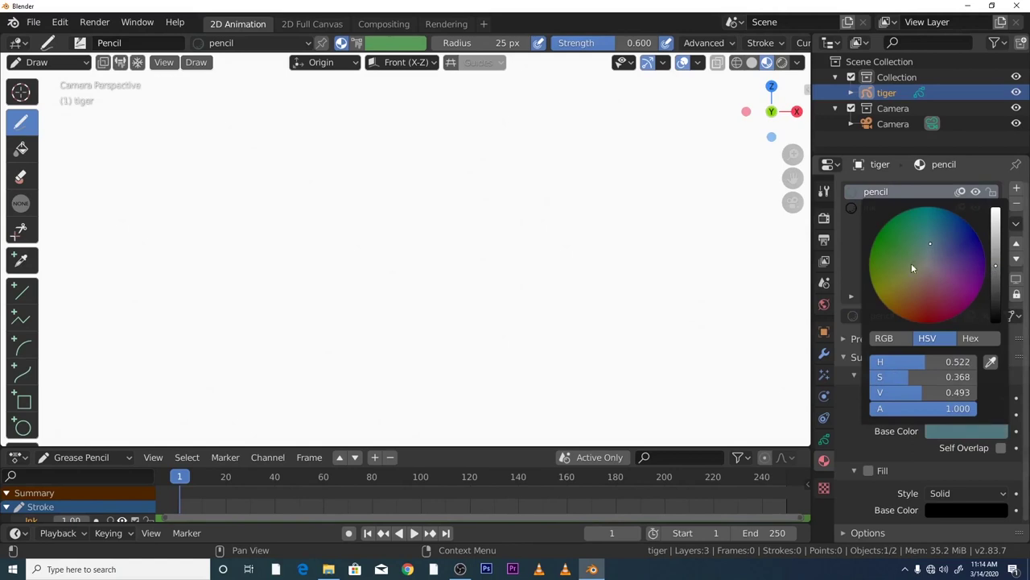
- Enable Self Overlap on pencil strokes and compare against the black ink material
{"action": "left_click", "coordinate": [904, 442]}
{"action": "left_click", "coordinate": [869, 208]}
{"action": "scroll", "coordinate": [879, 206], "scroll_direction": "up", "scroll_amount": 1, "text": "ctrl"}
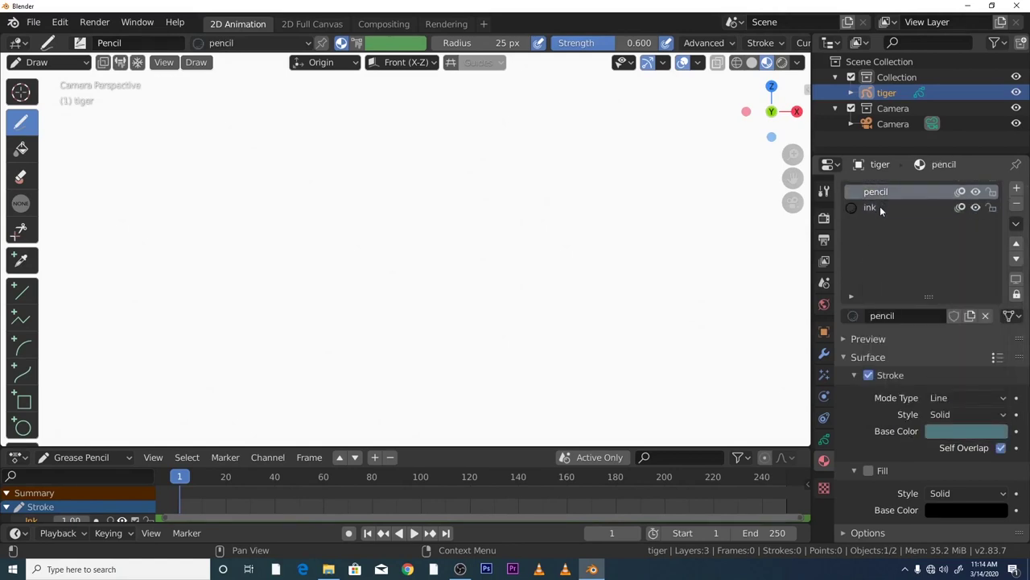
{"action": "scroll", "coordinate": [879, 206], "scroll_direction": "down", "scroll_amount": 1, "text": "ctrl"}
{"action": "scroll", "coordinate": [876, 197], "scroll_direction": "up", "scroll_amount": 1, "text": "ctrl"}
{"action": "scroll", "coordinate": [874, 193], "scroll_direction": "down", "scroll_amount": 1, "text": "ctrl"}
{"action": "scroll", "coordinate": [875, 193], "scroll_direction": "up", "scroll_amount": 1, "text": "ctrl"}
{"action": "scroll", "coordinate": [874, 201], "scroll_direction": "down", "scroll_amount": 1, "text": "ctrl"}
{"action": "scroll", "coordinate": [874, 200], "scroll_direction": "up", "scroll_amount": 1, "text": "ctrl"}
{"action": "scroll", "coordinate": [890, 201], "scroll_direction": "down", "scroll_amount": 1, "text": "ctrl"}
{"action": "scroll", "coordinate": [883, 205], "scroll_direction": "up", "scroll_amount": 1, "text": "ctrl"}
{"action": "scroll", "coordinate": [882, 208], "scroll_direction": "down", "scroll_amount": 1, "text": "ctrl"}
{"action": "scroll", "coordinate": [882, 209], "scroll_direction": "up", "scroll_amount": 1, "text": "ctrl"}
{"action": "scroll", "coordinate": [882, 208], "scroll_direction": "down", "scroll_amount": 1, "text": "ctrl"}
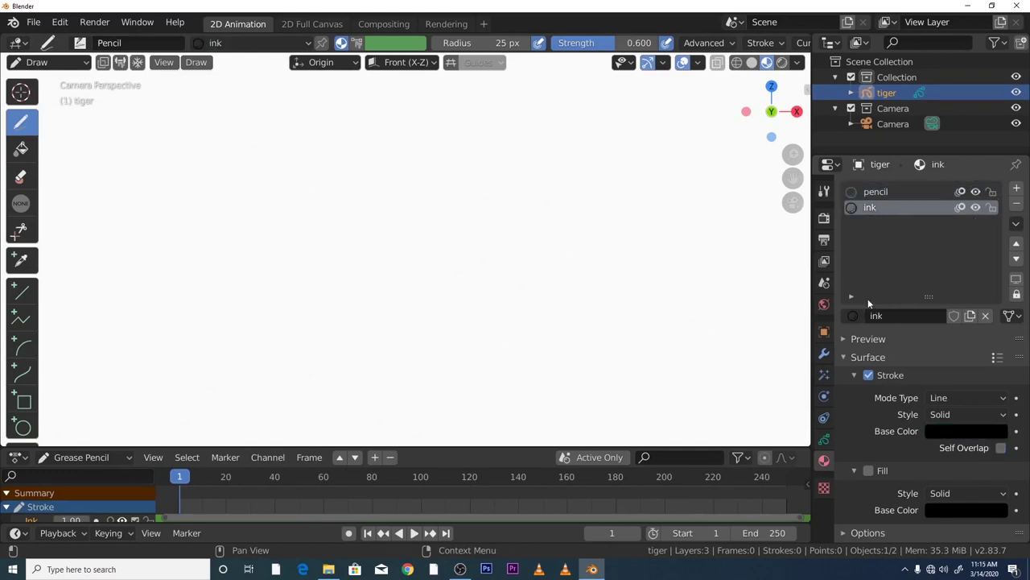
- Browse the tiger's layer settings in Object Data properties, briefly revisiting the materials
{"action": "left_click", "coordinate": [825, 439]}
{"action": "scroll", "coordinate": [885, 241], "scroll_direction": "down", "scroll_amount": 1, "text": "ctrl"}
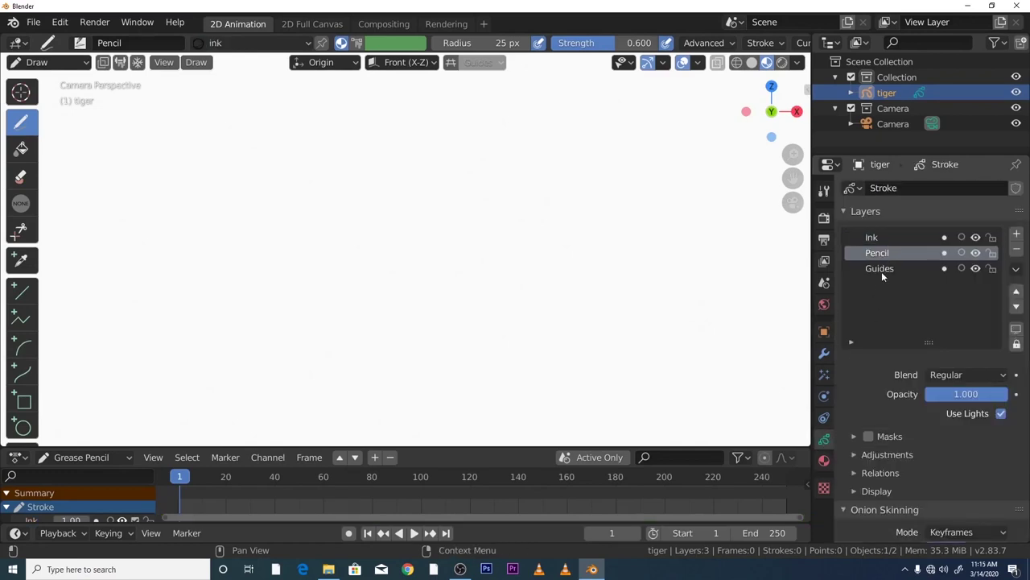
{"action": "scroll", "coordinate": [882, 265], "scroll_direction": "down", "scroll_amount": 1, "text": "ctrl"}
{"action": "scroll", "coordinate": [882, 255], "scroll_direction": "up", "scroll_amount": 2, "text": "ctrl"}
{"action": "scroll", "coordinate": [879, 269], "scroll_direction": "down", "scroll_amount": 1, "text": "ctrl"}
{"action": "scroll", "coordinate": [881, 271], "scroll_direction": "up", "scroll_amount": 1, "text": "ctrl"}
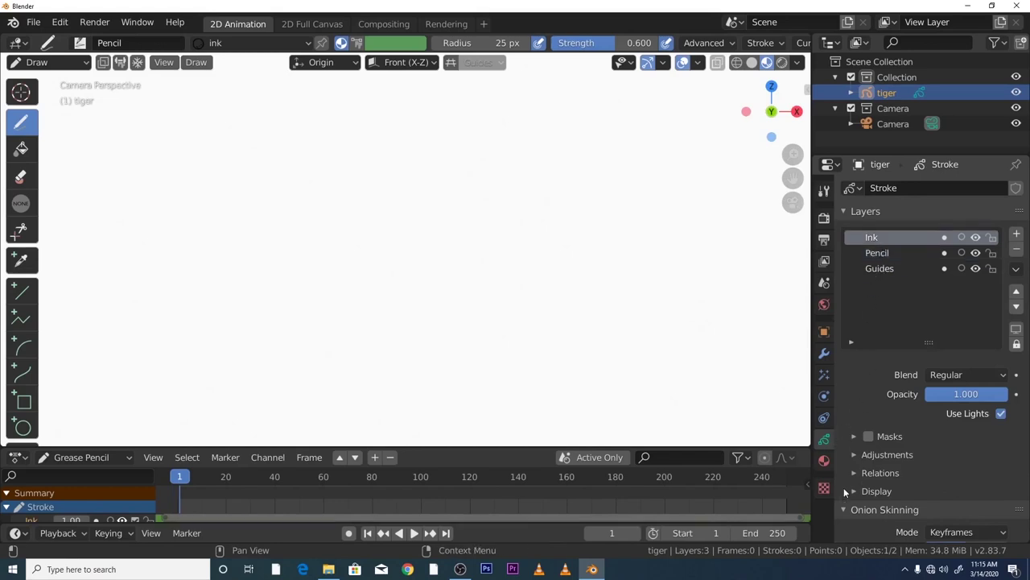
{"action": "left_click", "coordinate": [823, 461]}
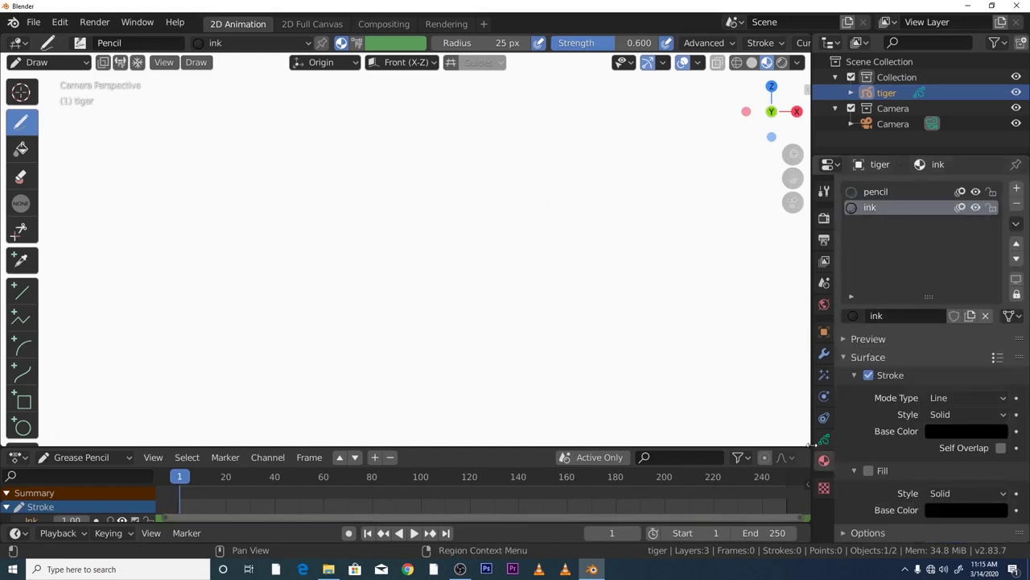
{"action": "left_click", "coordinate": [823, 438]}
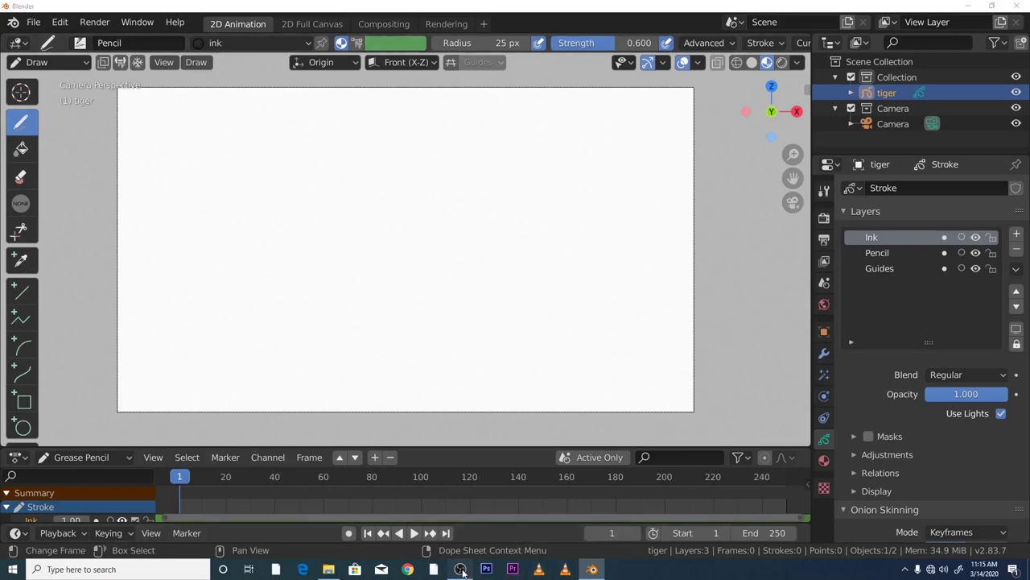
{"action": "left_click", "coordinate": [461, 569]}
{"action": "left_click", "coordinate": [594, 571]}
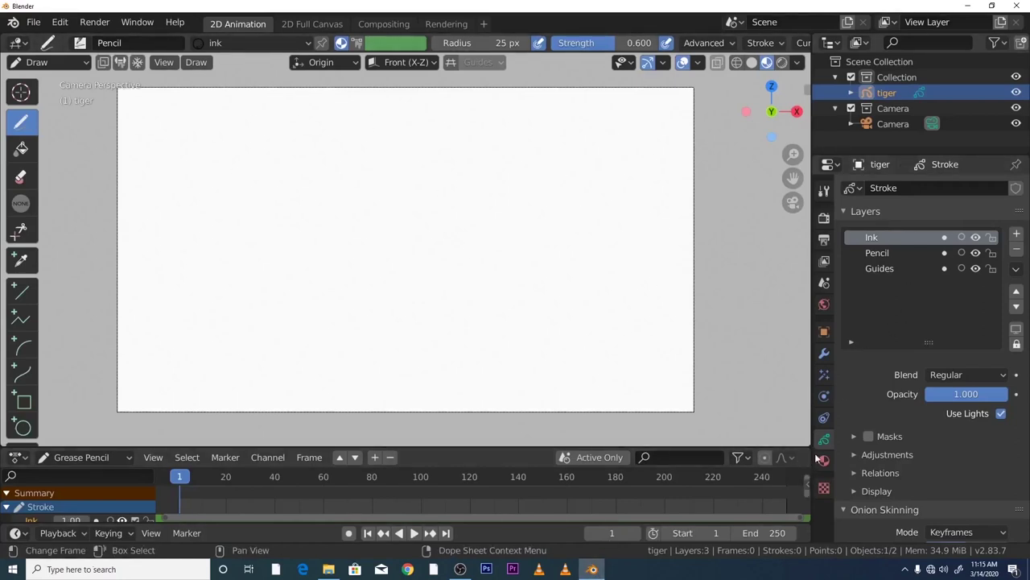
- Expand the layer Display and Onion Skinning options, then show the World settings
{"action": "left_click", "coordinate": [859, 488]}
{"action": "scroll", "coordinate": [869, 473], "scroll_direction": "down", "scroll_amount": 3}
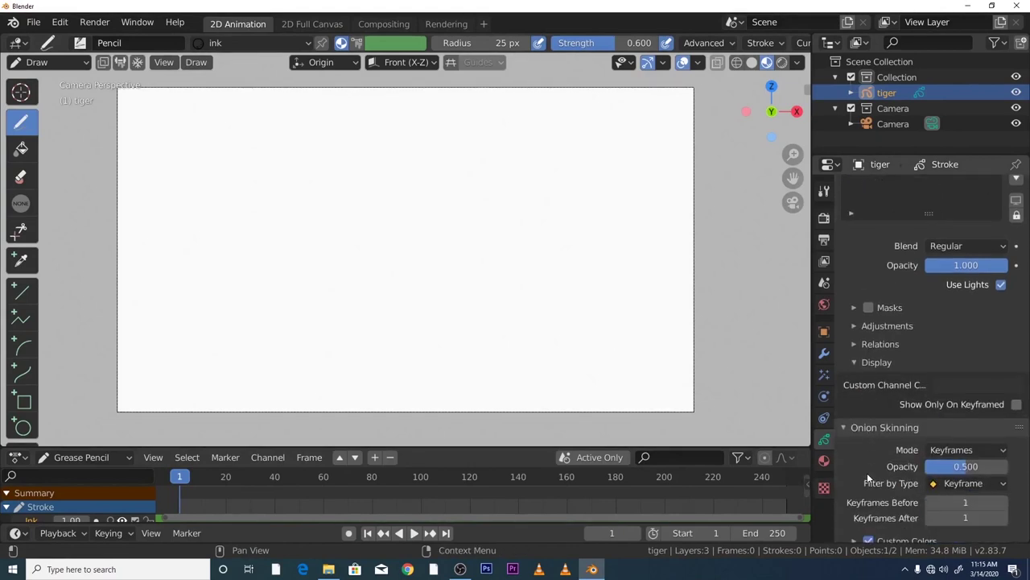
{"action": "scroll", "coordinate": [866, 473], "scroll_direction": "down", "scroll_amount": 3}
{"action": "scroll", "coordinate": [861, 476], "scroll_direction": "up", "scroll_amount": 2}
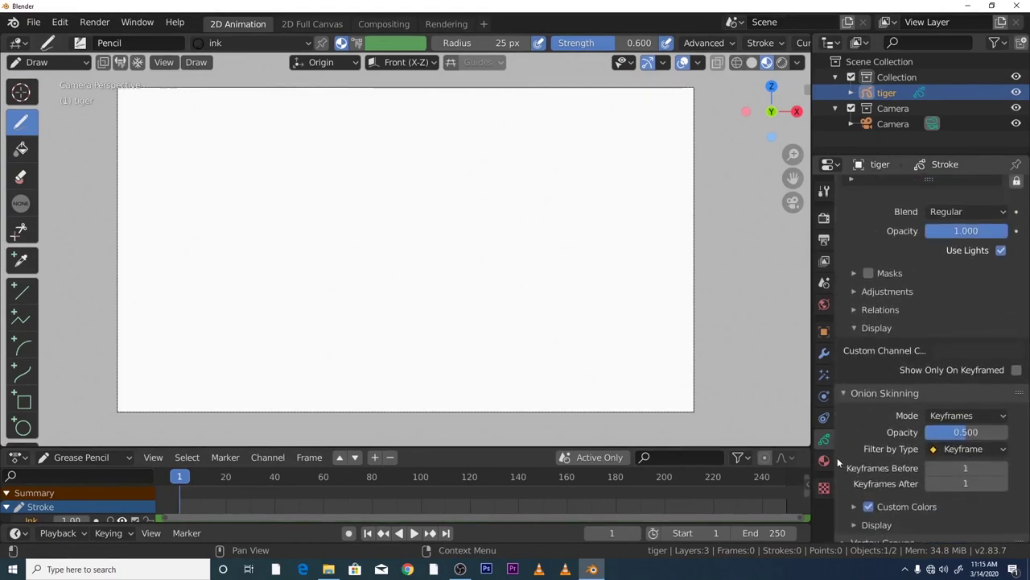
{"action": "left_click", "coordinate": [823, 306]}
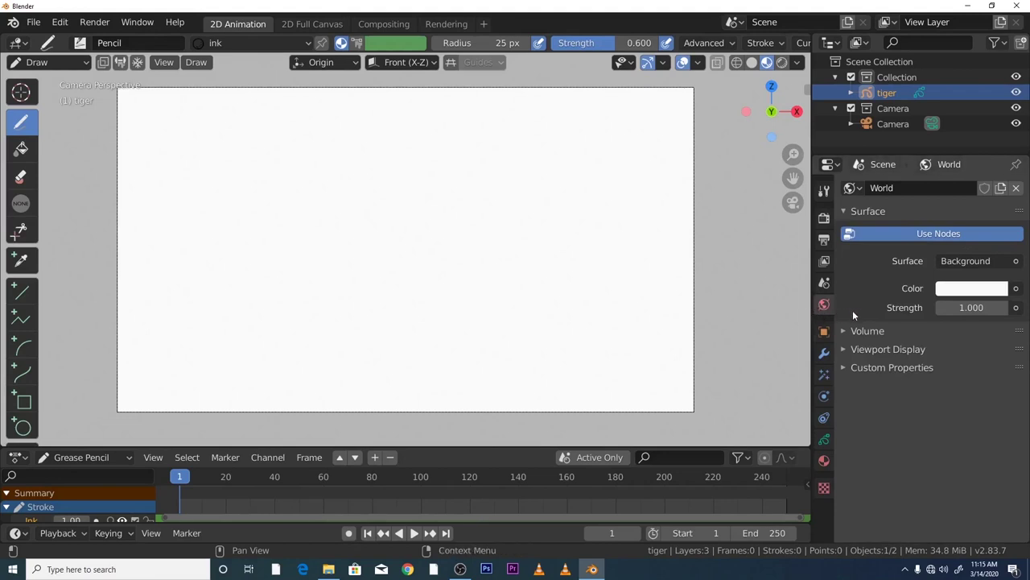
- Darken the World background colour to mid grey (value about 0.56) and widen the viewport
{"action": "left_click", "coordinate": [966, 290]}
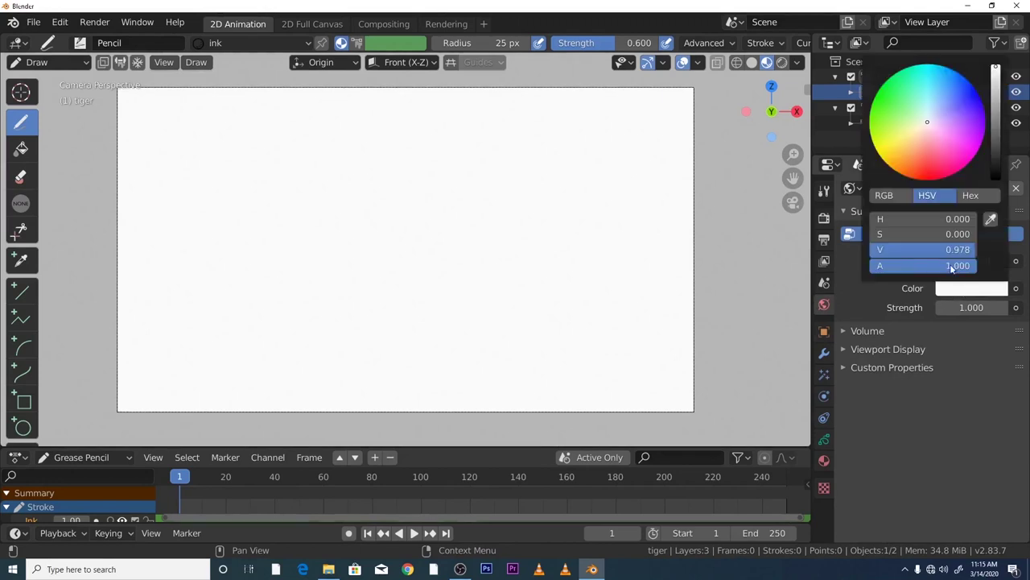
{"action": "left_click_drag", "start_coordinate": [996, 101], "coordinate": [995, 129]}
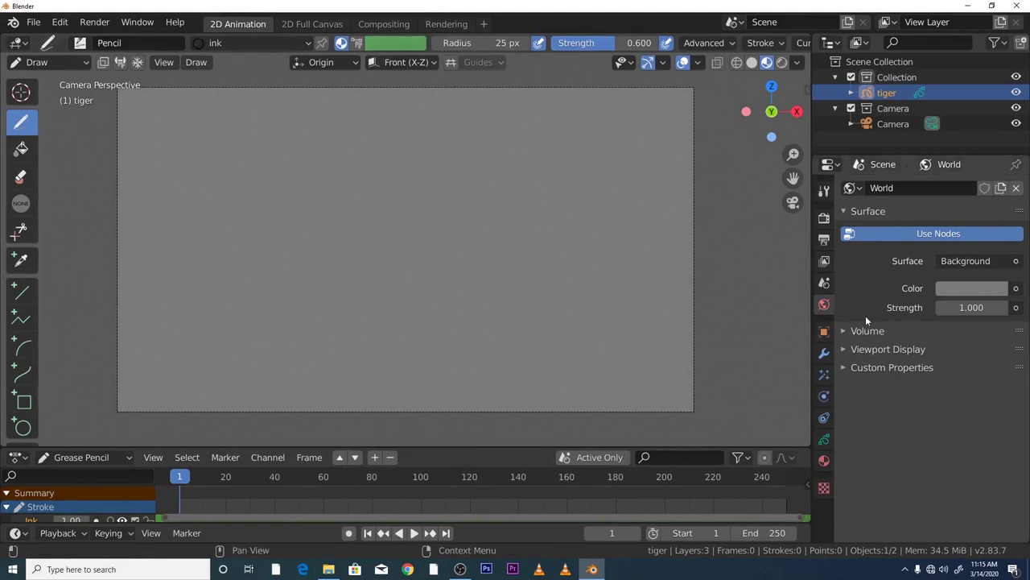
{"action": "left_click_drag", "start_coordinate": [811, 334], "coordinate": [853, 330]}
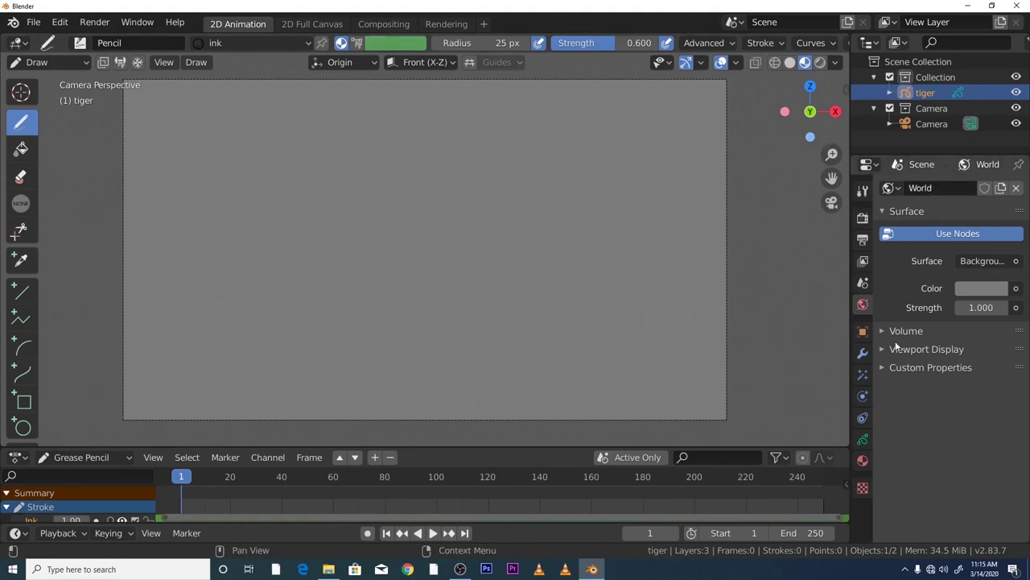
- Lower the interface Resolution Scale from 1.74 to about 1.45, then show Object Data settings
{"action": "left_click", "coordinate": [61, 22]}
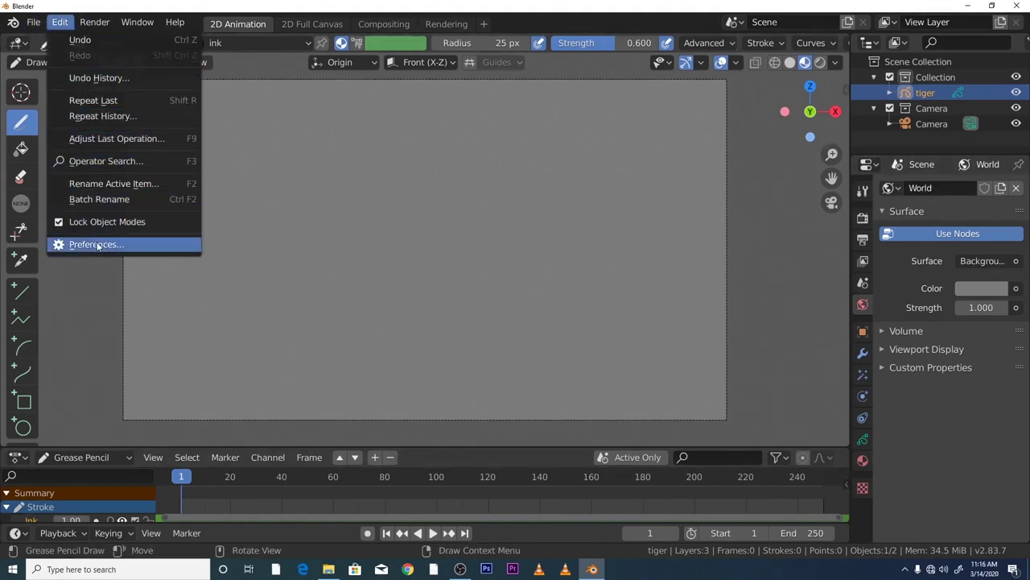
{"action": "left_click", "coordinate": [98, 244]}
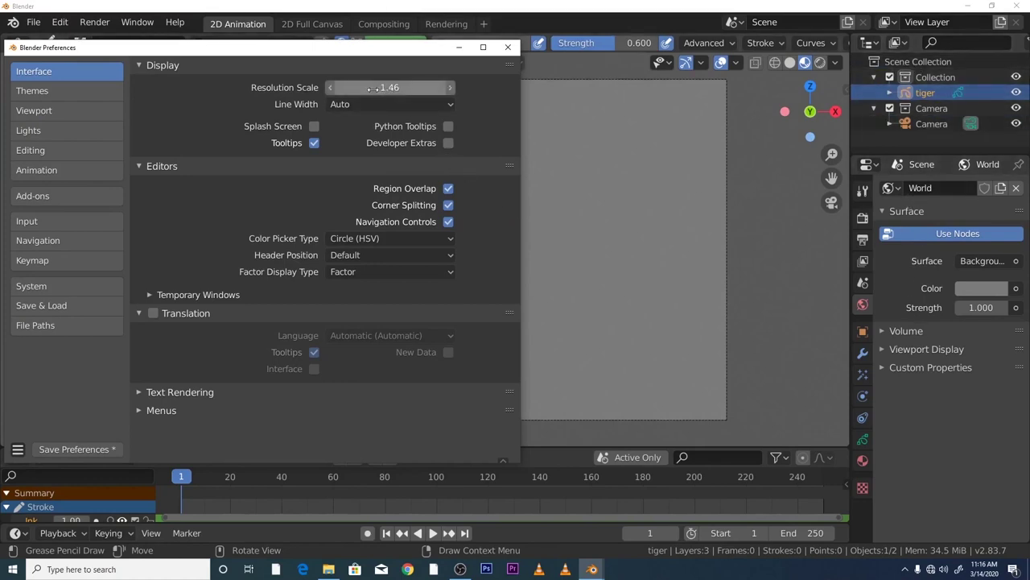
{"action": "left_click_drag", "start_coordinate": [372, 88], "coordinate": [396, 85]}
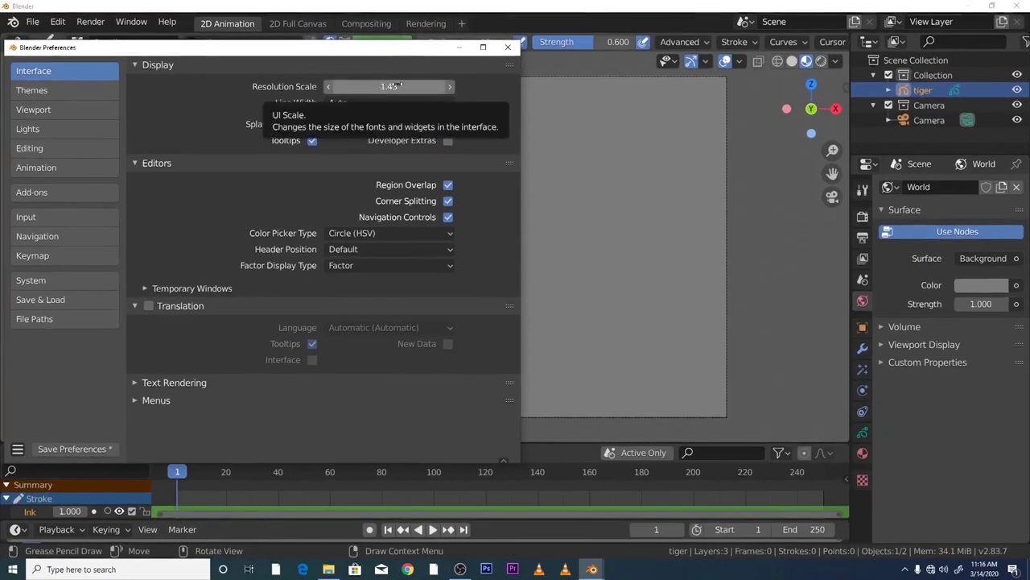
{"action": "left_click", "coordinate": [508, 46]}
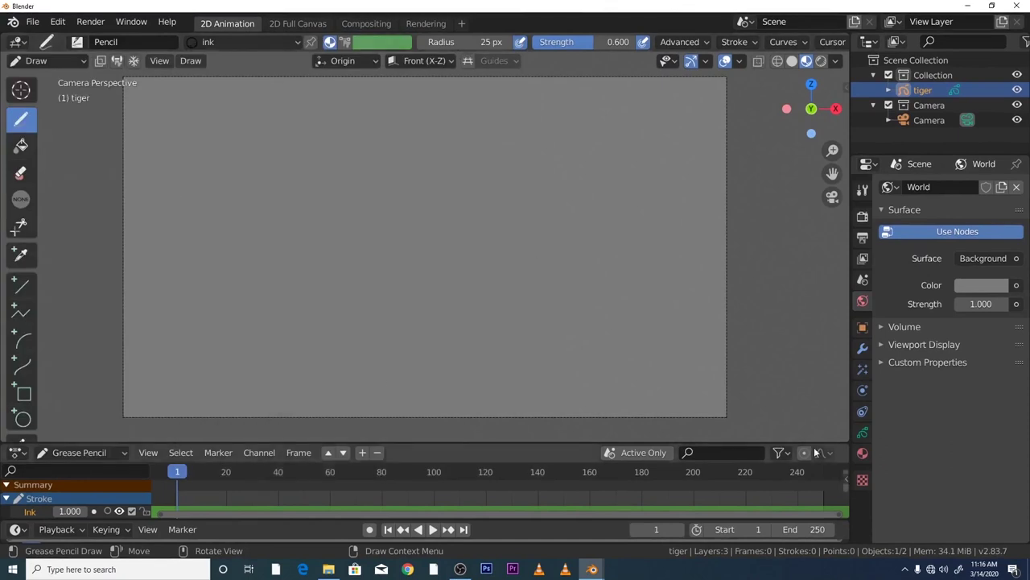
{"action": "left_click", "coordinate": [862, 433]}
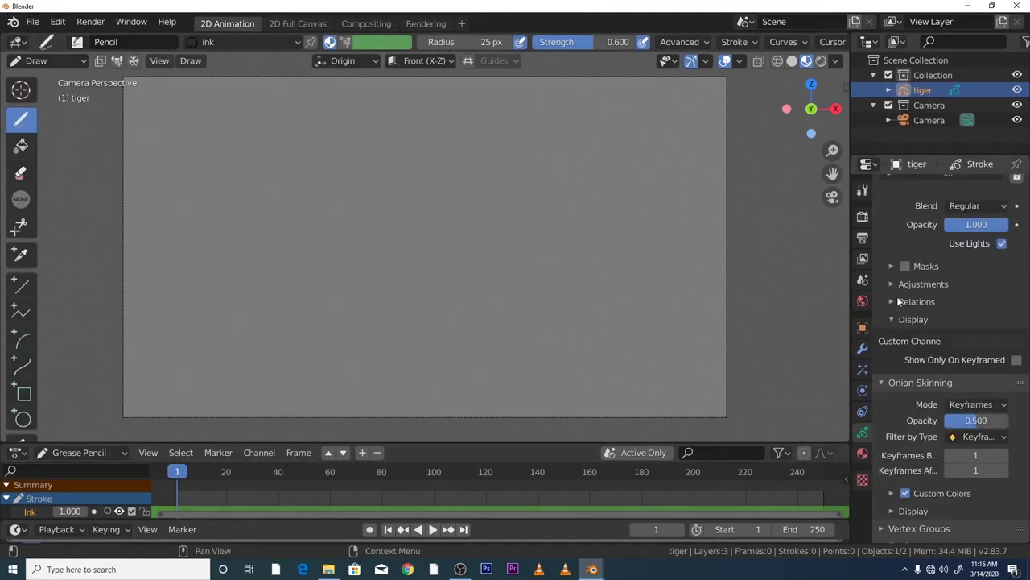
- Show the pencil and ink materials, browse the File menu, and fit frames 1–250 in the dope sheet
{"action": "scroll", "coordinate": [925, 356], "scroll_direction": "up", "scroll_amount": 5}
{"action": "left_click", "coordinate": [861, 454]}
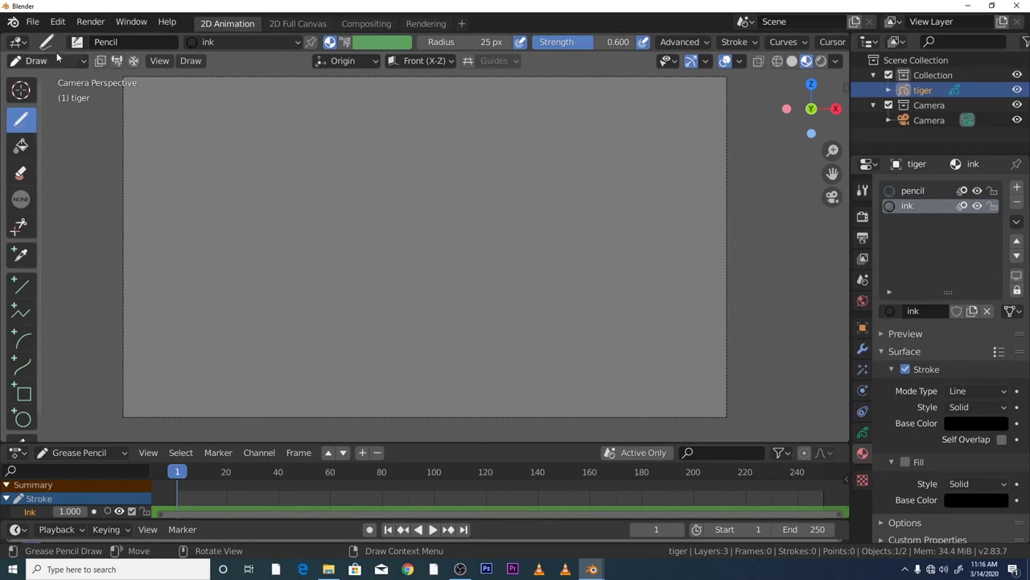
{"action": "left_click", "coordinate": [33, 23]}
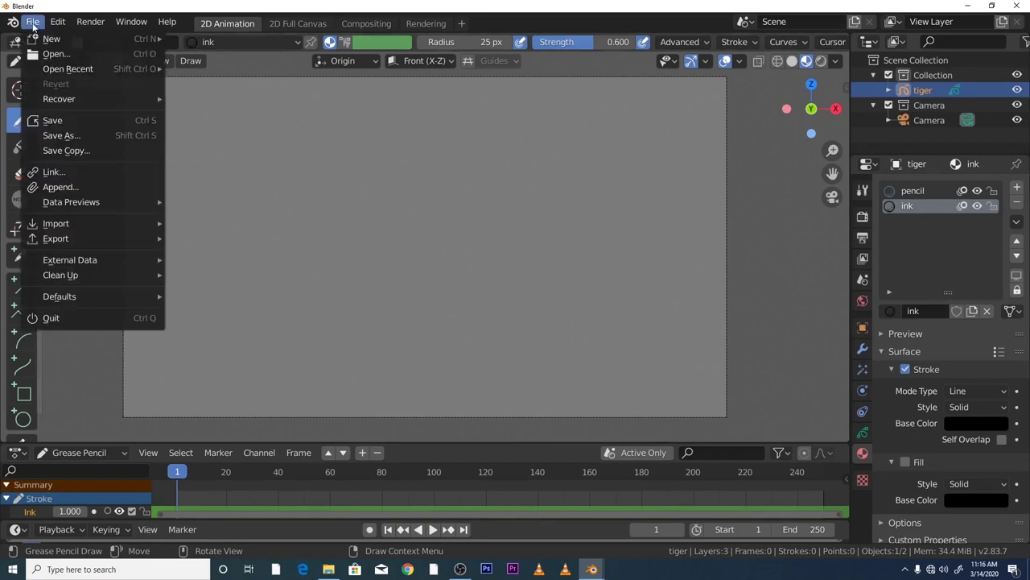
{"action": "mouse_move", "coordinate": [18, 24]}
{"action": "mouse_move", "coordinate": [104, 297]}
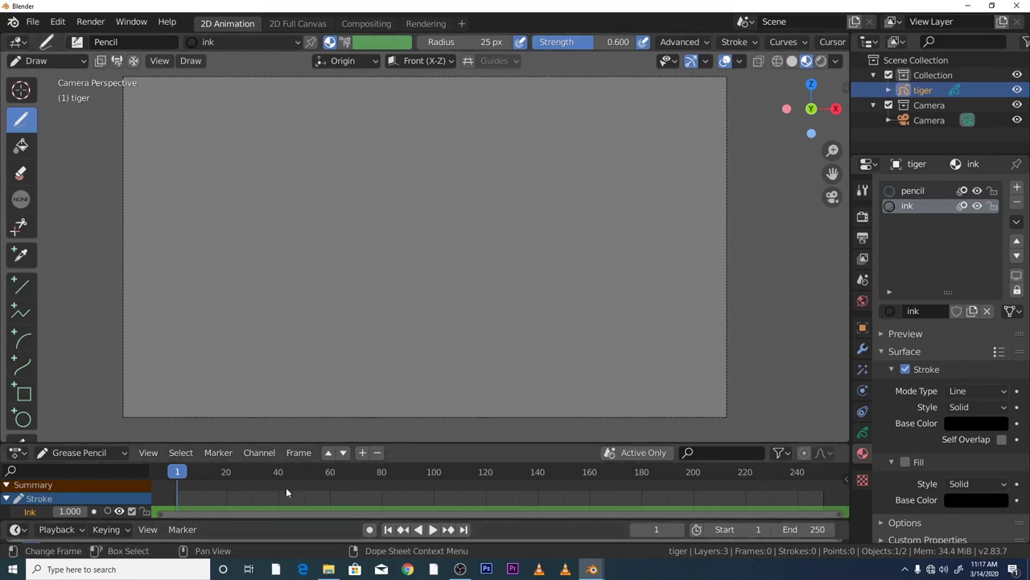
{"action": "key", "text": "Home"}
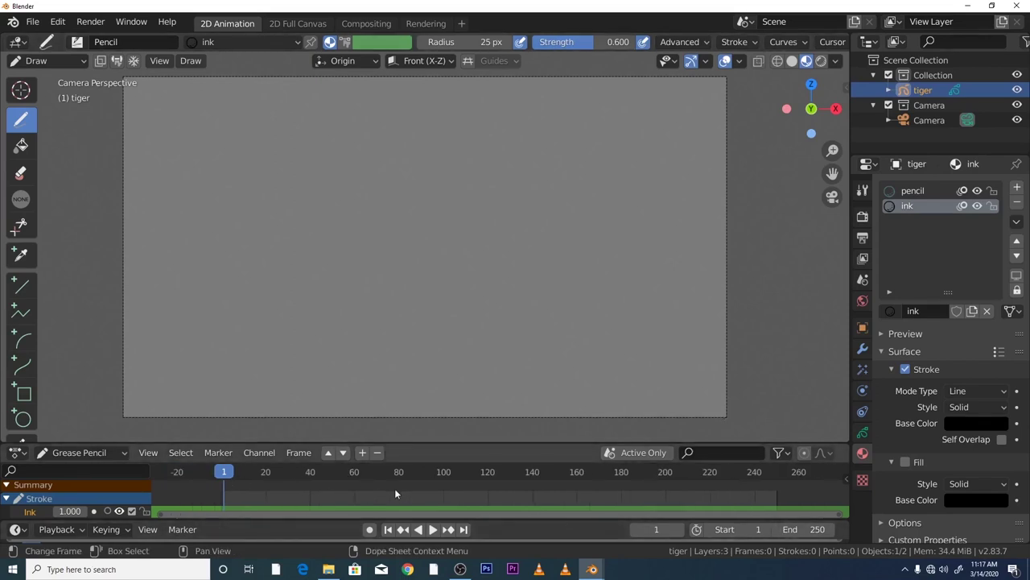
{"action": "scroll", "coordinate": [394, 488], "scroll_direction": "up", "scroll_amount": 2}
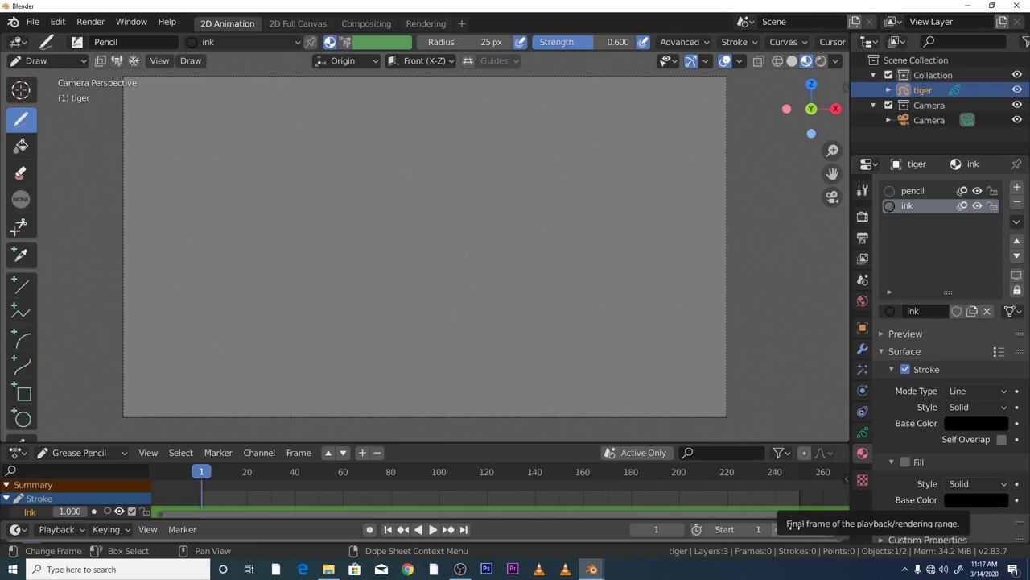
- Set the End frame from 250 to 6 and pan the dope sheet to centre frame 1
{"action": "left_click_drag", "start_coordinate": [795, 524], "coordinate": [795, 524]}
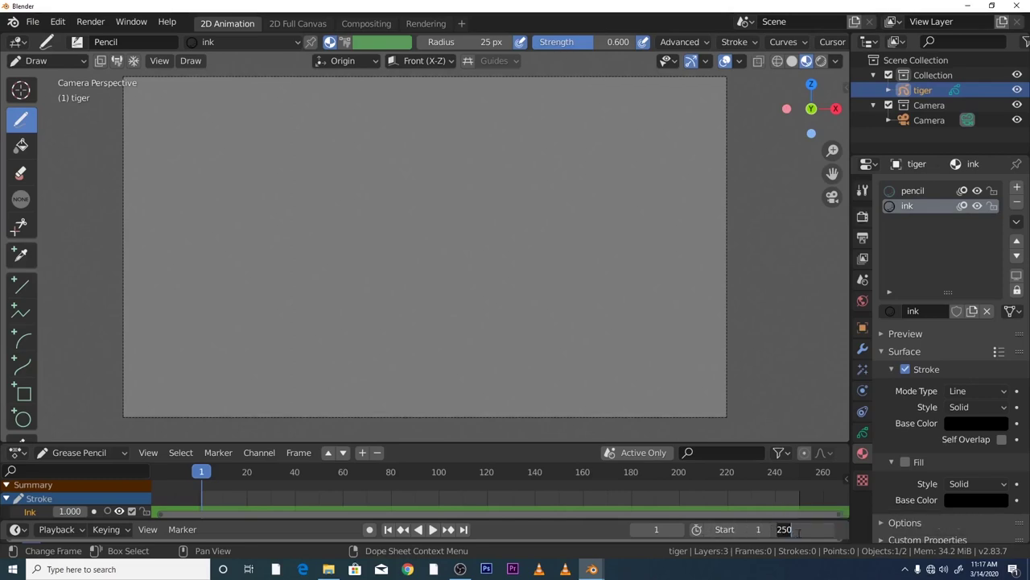
{"action": "key", "text": "BackSpace"}
{"action": "type", "text": "6"}
{"action": "key", "text": "Return"}
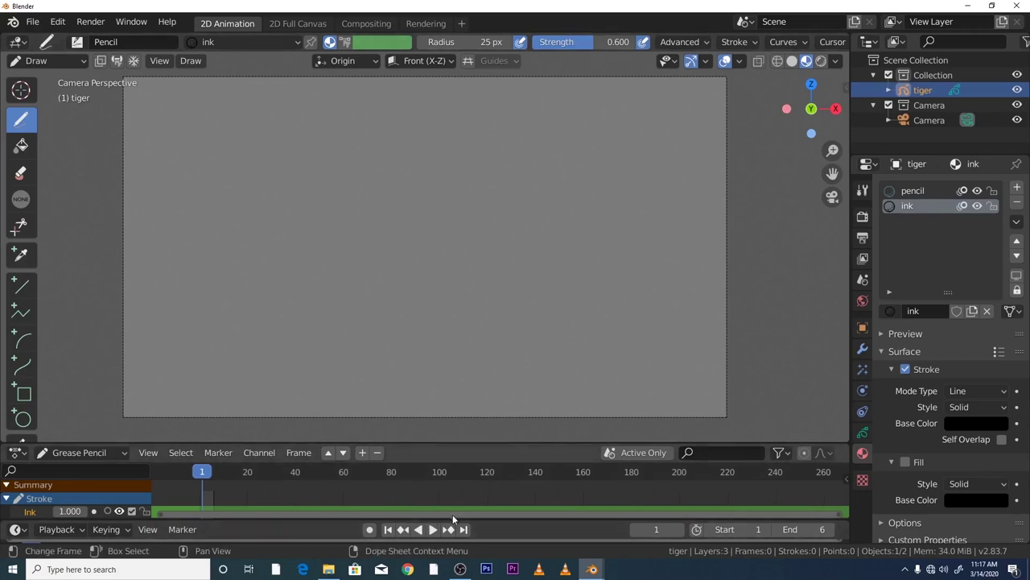
{"action": "left_click_drag", "start_coordinate": [453, 514], "coordinate": [409, 516]}
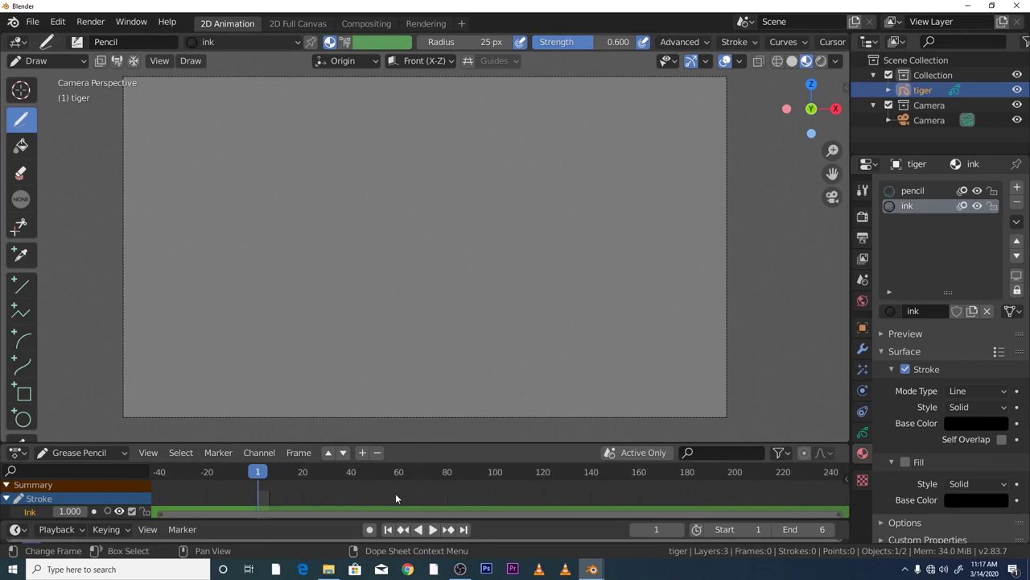
{"action": "scroll", "coordinate": [396, 493], "scroll_direction": "up", "scroll_amount": 3}
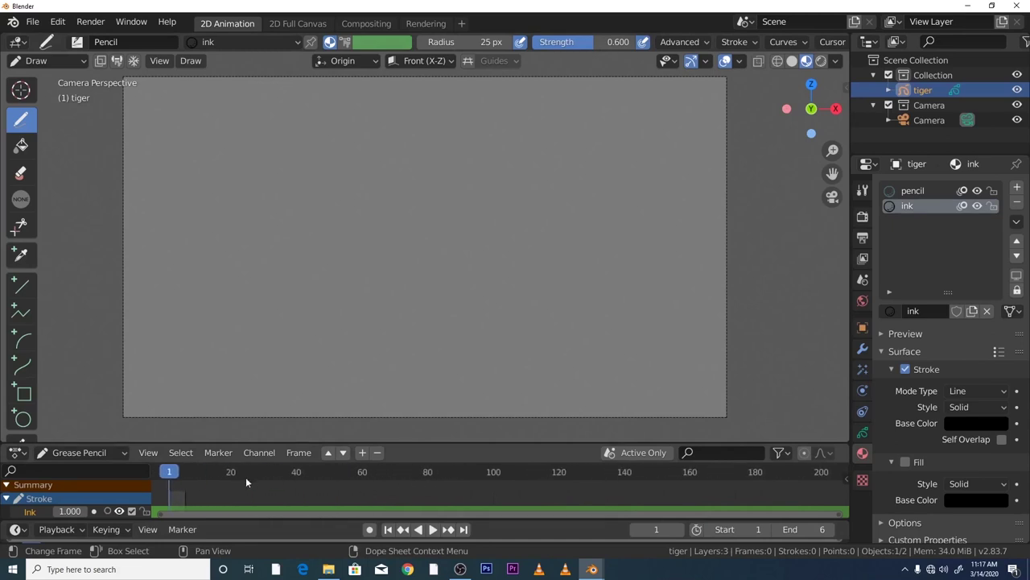
{"action": "mouse_move", "coordinate": [297, 499]}
{"action": "middle_mouse_down"}
{"action": "mouse_move", "coordinate": [532, 507]}
{"action": "mouse_move", "coordinate": [300, 504]}
{"action": "mouse_move", "coordinate": [739, 498]}
{"action": "mouse_move", "coordinate": [231, 495]}
{"action": "mouse_move", "coordinate": [584, 487]}
{"action": "mouse_move", "coordinate": [379, 501]}
{"action": "mouse_move", "coordinate": [231, 491]}
{"action": "mouse_move", "coordinate": [541, 491]}
{"action": "middle_mouse_up"}
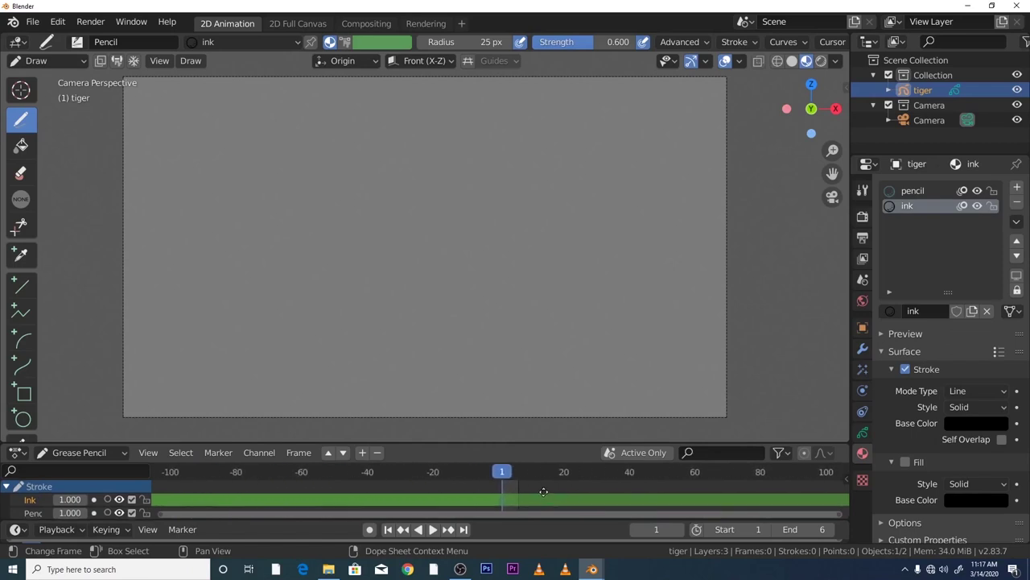
- Zoom into the first frames of the dope sheet, then play the animation and stop on frame 4
{"action": "scroll", "coordinate": [539, 493], "scroll_direction": "up", "scroll_amount": 5}
{"action": "scroll", "coordinate": [538, 495], "scroll_direction": "up", "scroll_amount": 7}
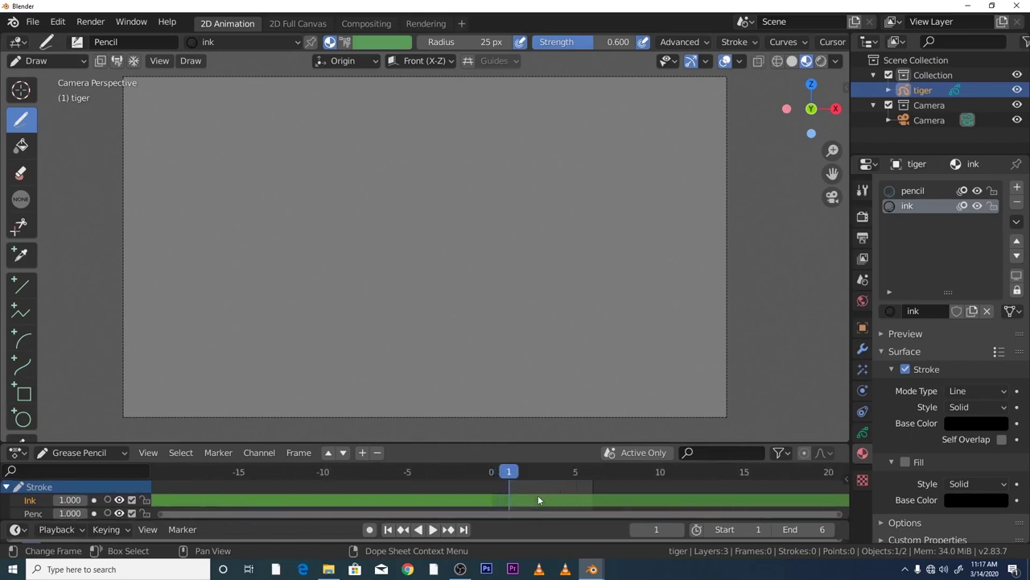
{"action": "middle_click_drag", "start_coordinate": [537, 495], "coordinate": [383, 489]}
{"action": "scroll", "coordinate": [400, 479], "scroll_direction": "up", "scroll_amount": 4}
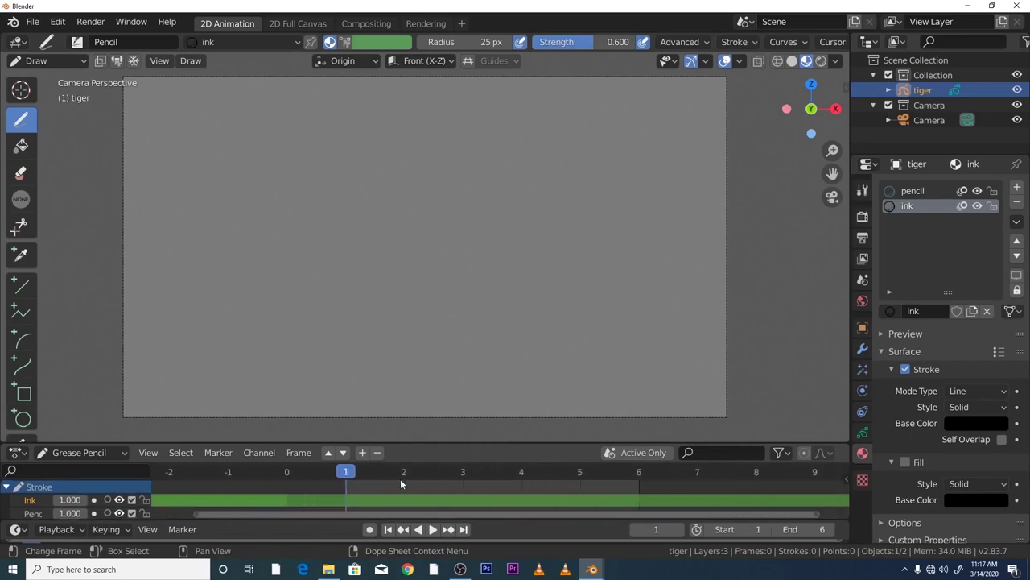
{"action": "scroll", "coordinate": [401, 479], "scroll_direction": "down", "scroll_amount": 1}
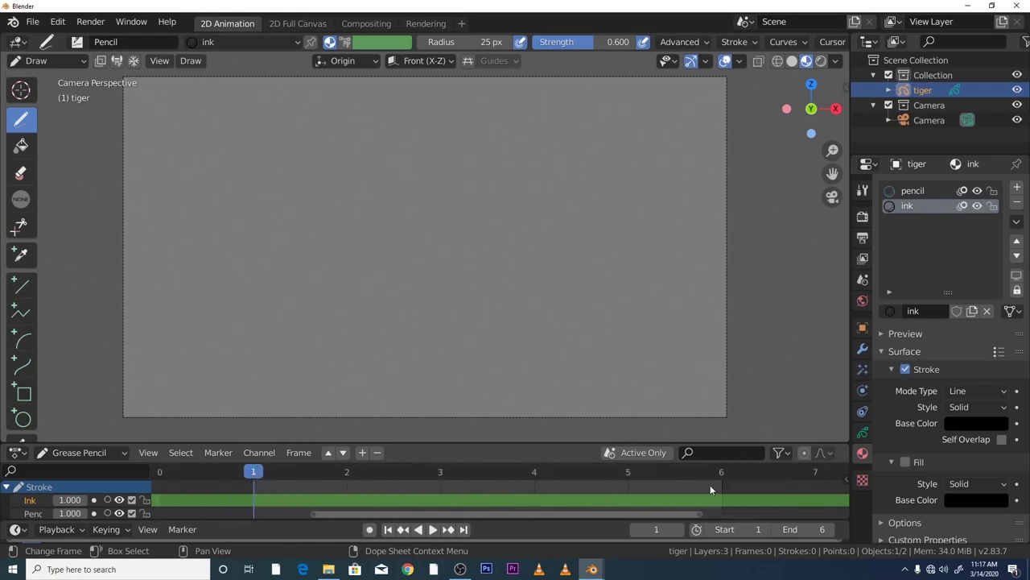
{"action": "scroll", "coordinate": [408, 494], "scroll_direction": "up", "scroll_amount": 1}
{"action": "key", "text": "space"}
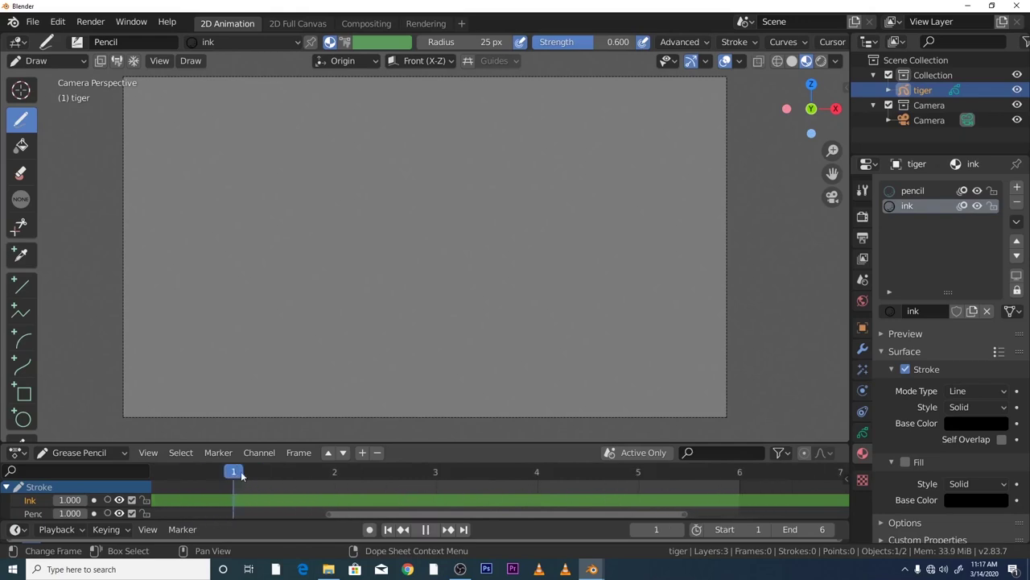
{"action": "key", "text": "space"}
- Return the playhead to frame 1 and show the tiger's Ink, Pencil and Guides layer list
{"action": "scroll", "coordinate": [497, 497], "scroll_direction": "up", "scroll_amount": 2}
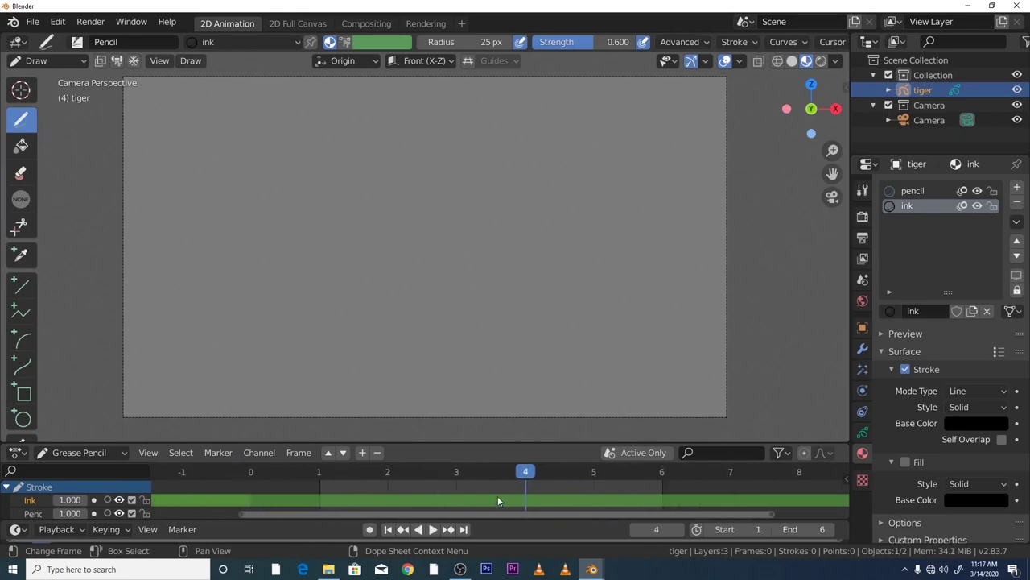
{"action": "scroll", "coordinate": [497, 499], "scroll_direction": "down", "scroll_amount": 5}
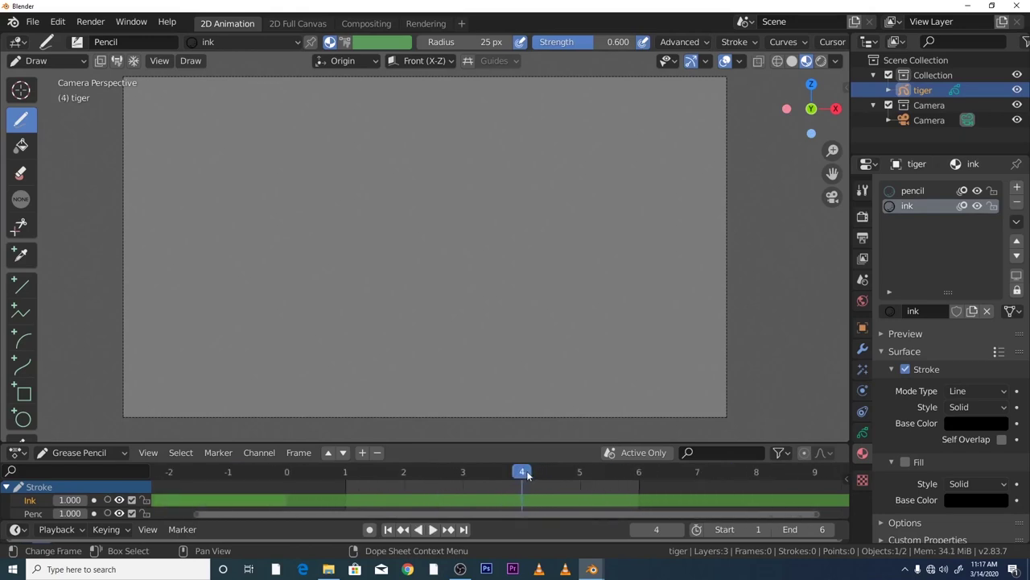
{"action": "scroll", "coordinate": [531, 491], "scroll_direction": "up", "scroll_amount": 1}
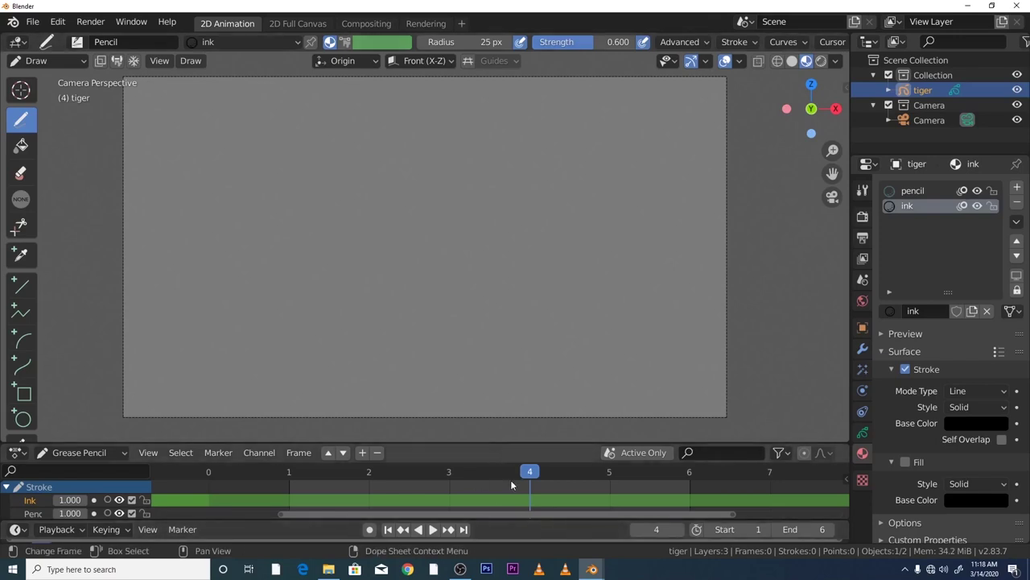
{"action": "scroll", "coordinate": [510, 481], "scroll_direction": "up", "scroll_amount": 2}
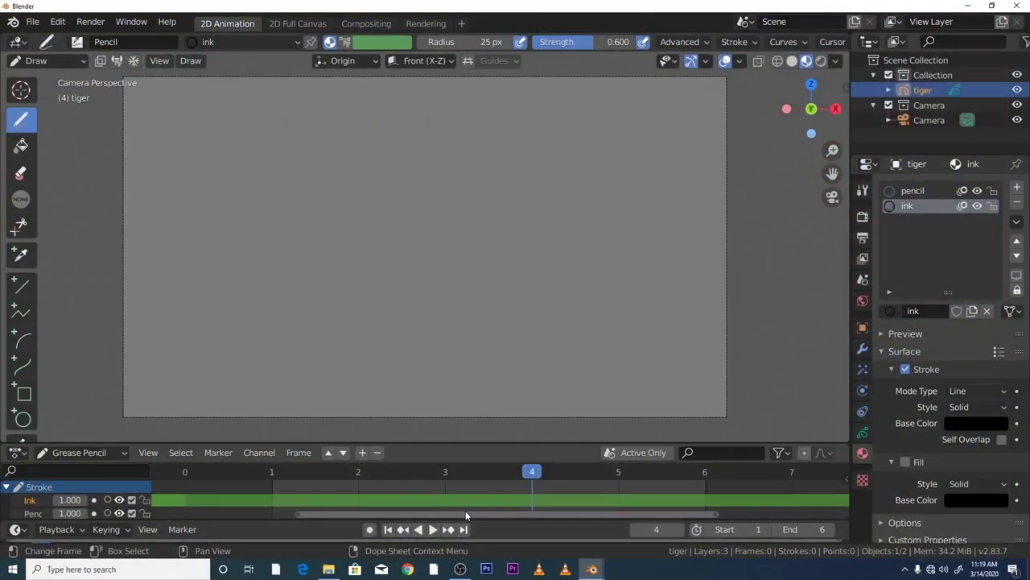
{"action": "left_click_drag", "start_coordinate": [532, 472], "coordinate": [678, 512]}
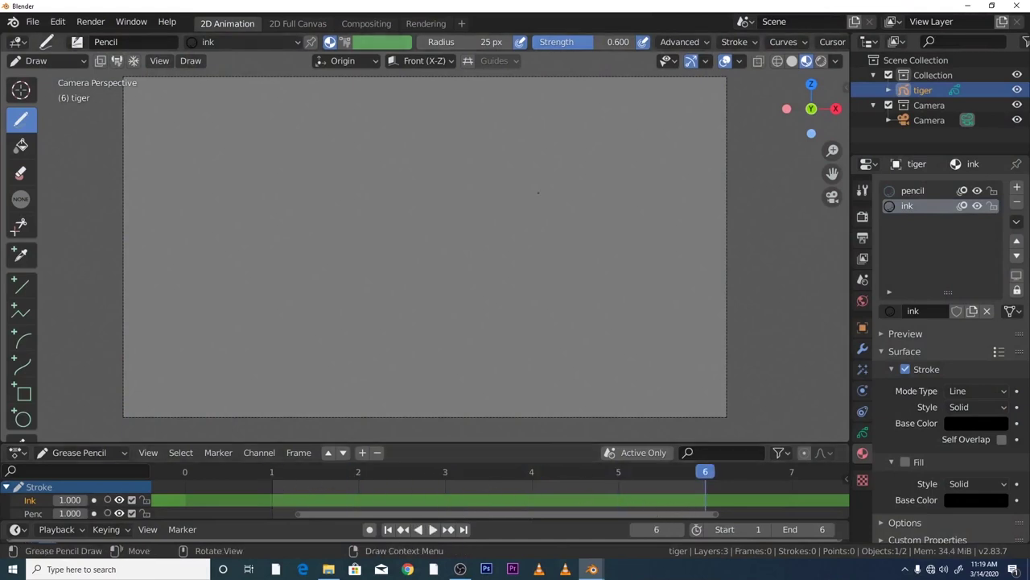
{"action": "left_click", "coordinate": [862, 433]}
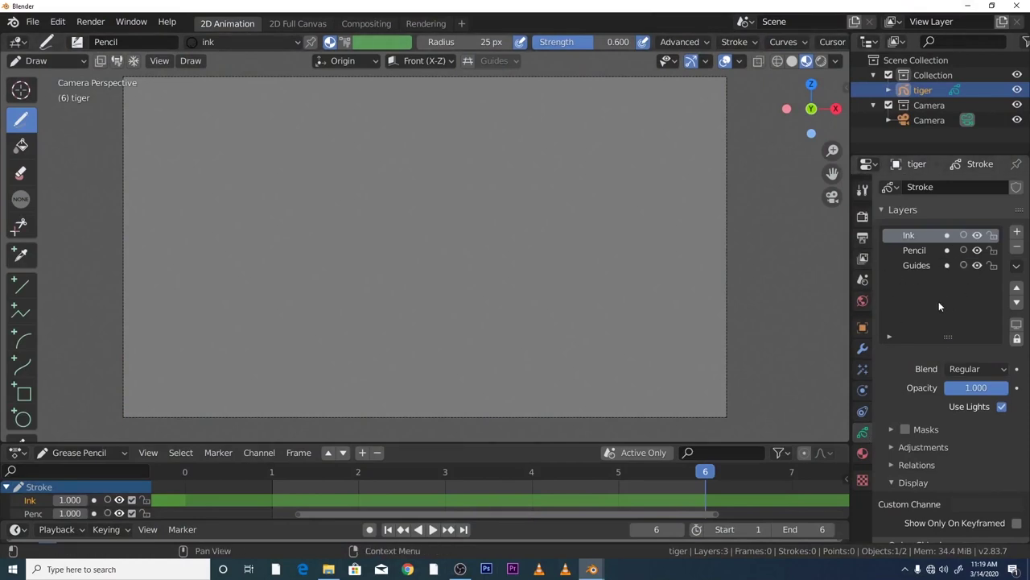
{"action": "left_click", "coordinate": [993, 251]}
{"action": "left_click", "coordinate": [992, 235]}
{"action": "left_click", "coordinate": [918, 267]}
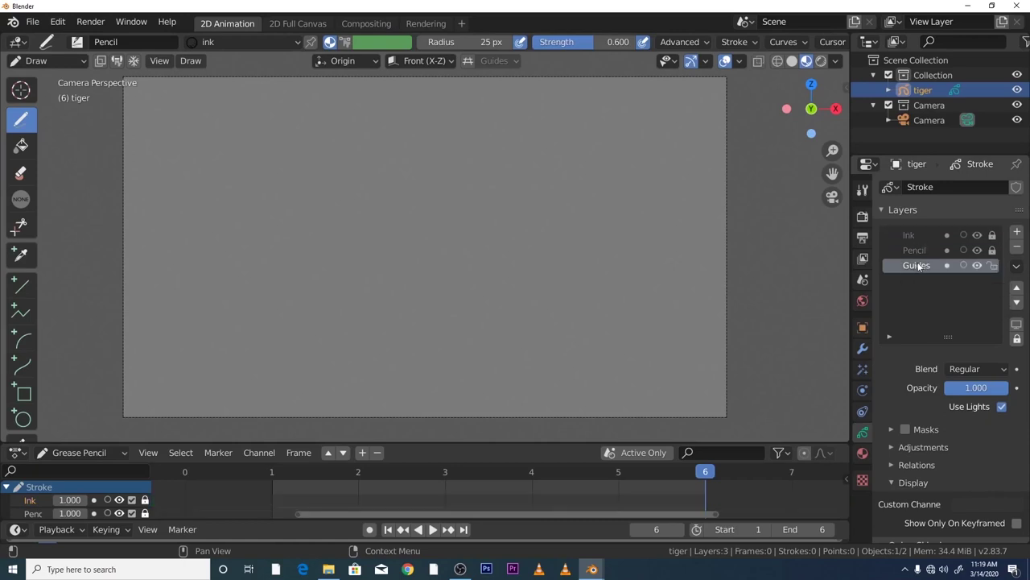
{"action": "left_click", "coordinate": [917, 251]}
{"action": "left_click", "coordinate": [916, 265]}
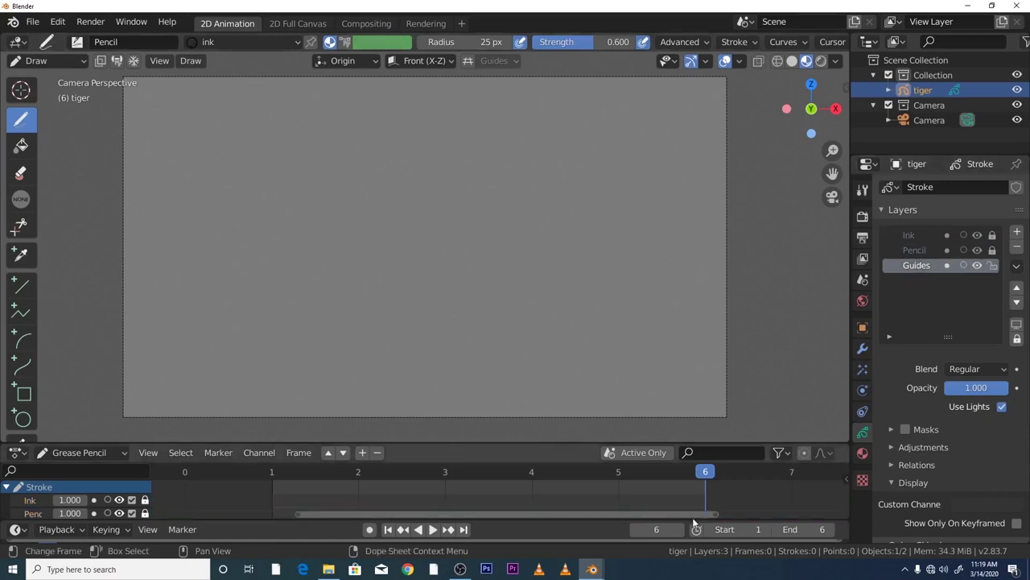
{"action": "left_click_drag", "start_coordinate": [702, 475], "coordinate": [272, 473]}
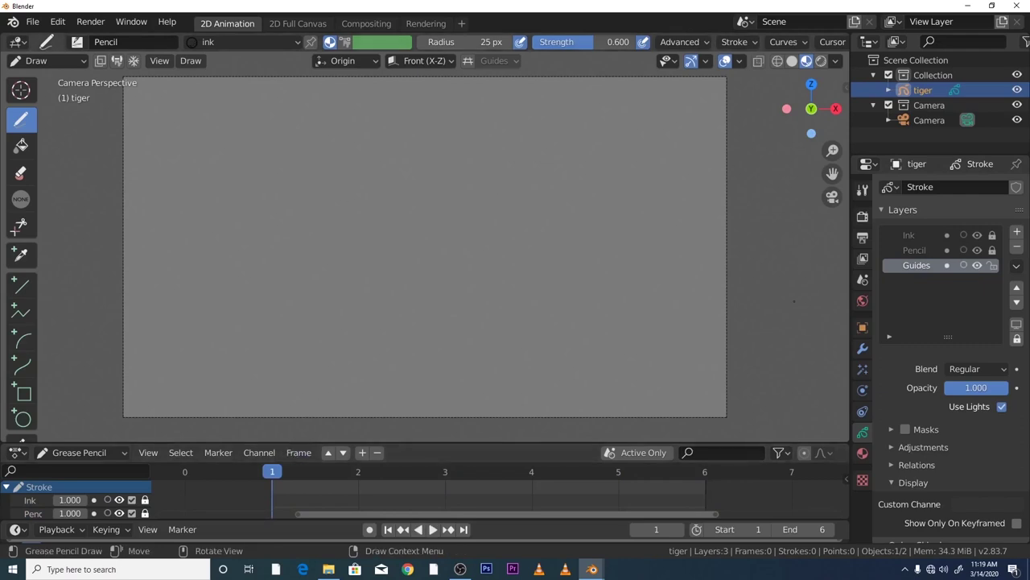
- Enable drawing guides and set the guide type to Parallel
{"action": "left_click", "coordinate": [469, 61]}
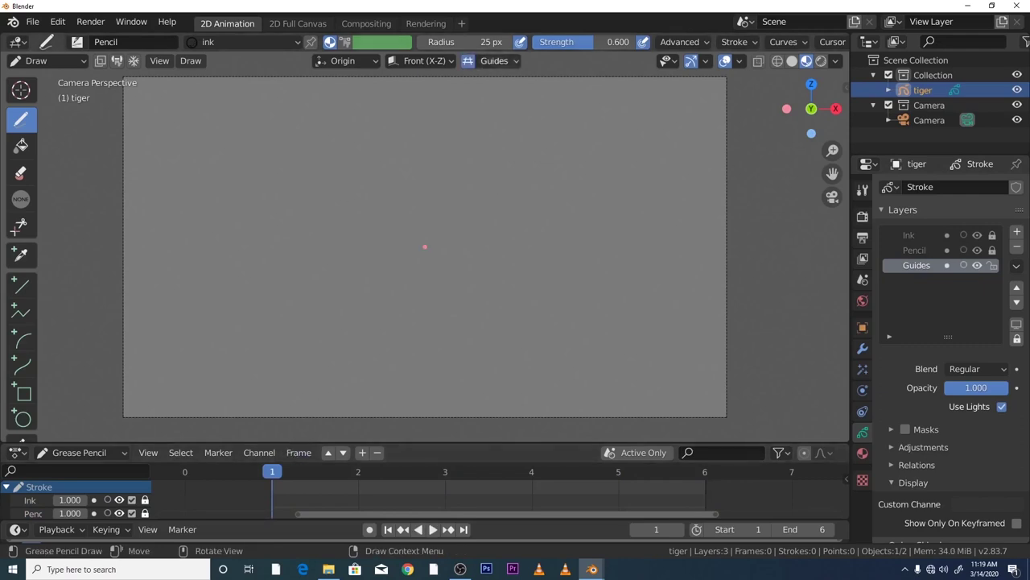
{"action": "left_click", "coordinate": [494, 60]}
{"action": "left_click", "coordinate": [457, 138]}
- Draw a straight horizontal ground line across the lower canvas on the Guides layer
{"action": "mouse_move", "coordinate": [154, 367]}
{"action": "left_mouse_down"}
{"action": "mouse_move", "coordinate": [621, 367]}
{"action": "mouse_move", "coordinate": [712, 342]}
{"action": "left_mouse_up"}
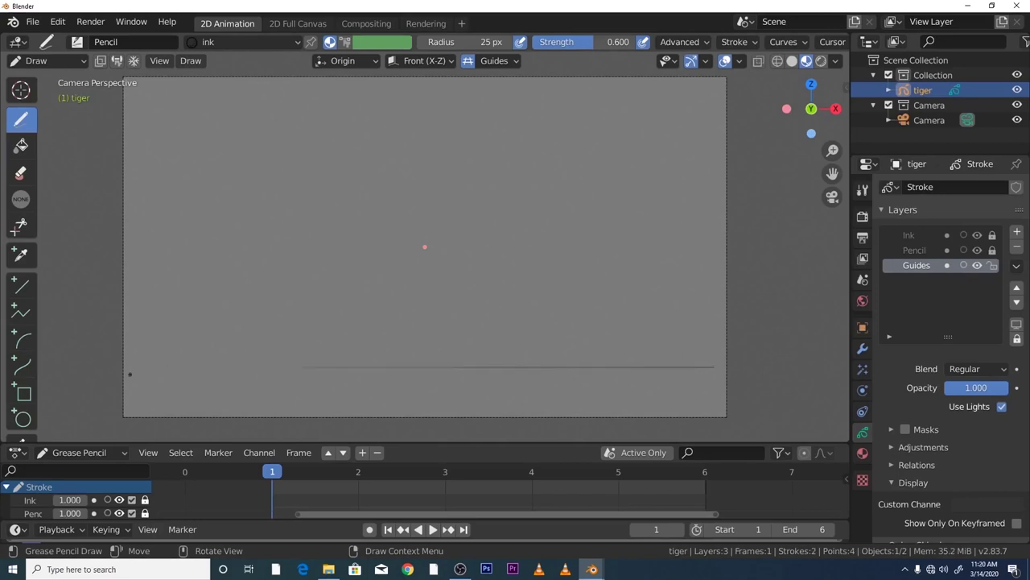
{"action": "left_click", "coordinate": [507, 387]}
{"action": "scroll", "coordinate": [529, 300], "scroll_direction": "up", "scroll_amount": 2}
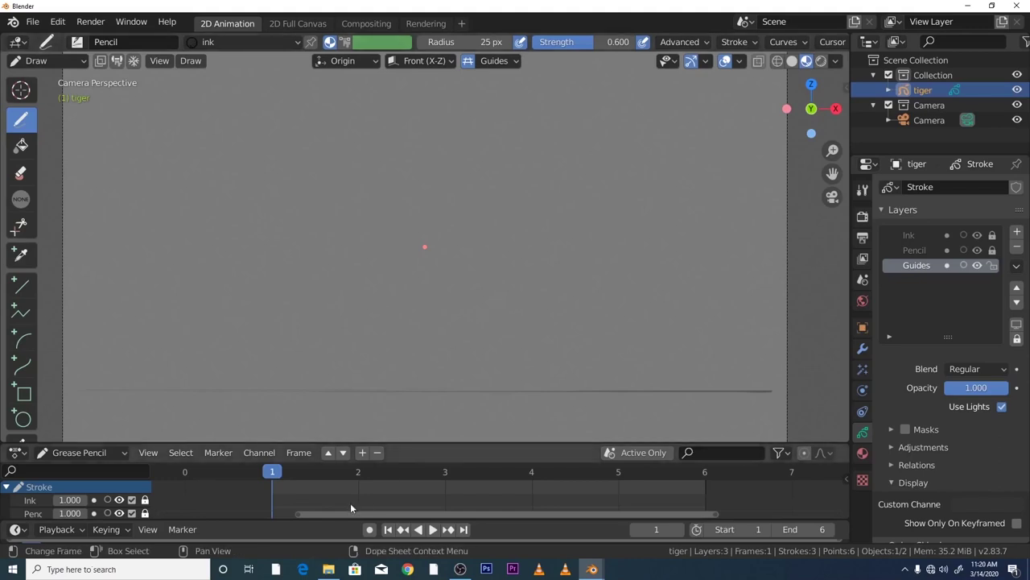
- Play and stop the animation, and make the timeline area slightly taller
{"action": "key", "text": "space"}
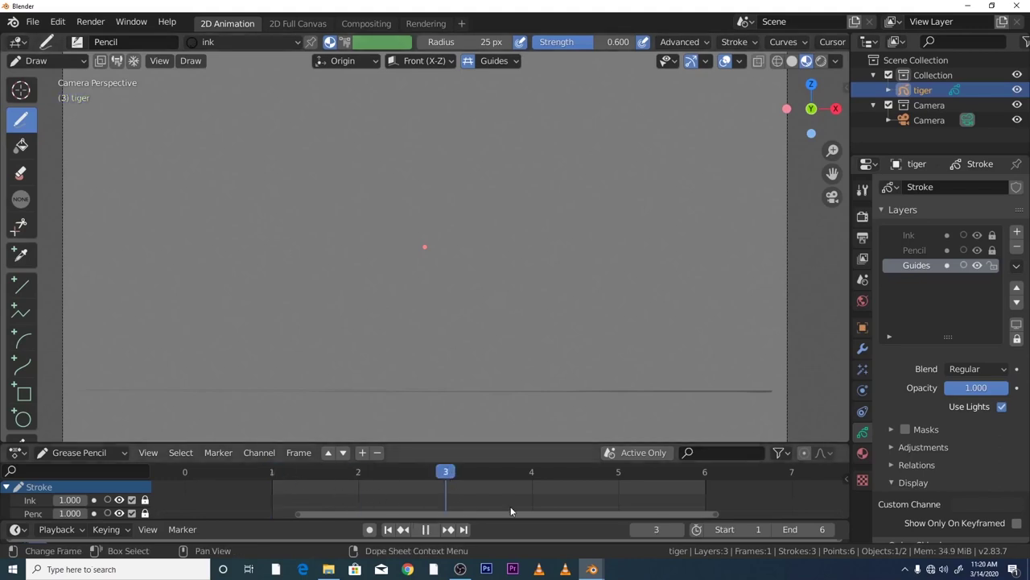
{"action": "key", "text": "space"}
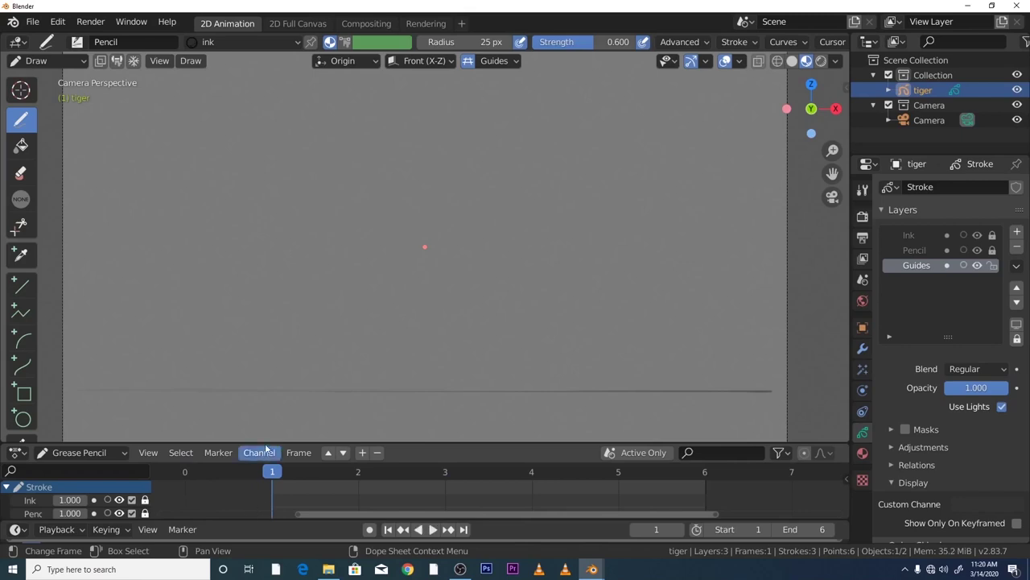
{"action": "left_click_drag", "start_coordinate": [272, 440], "coordinate": [272, 433]}
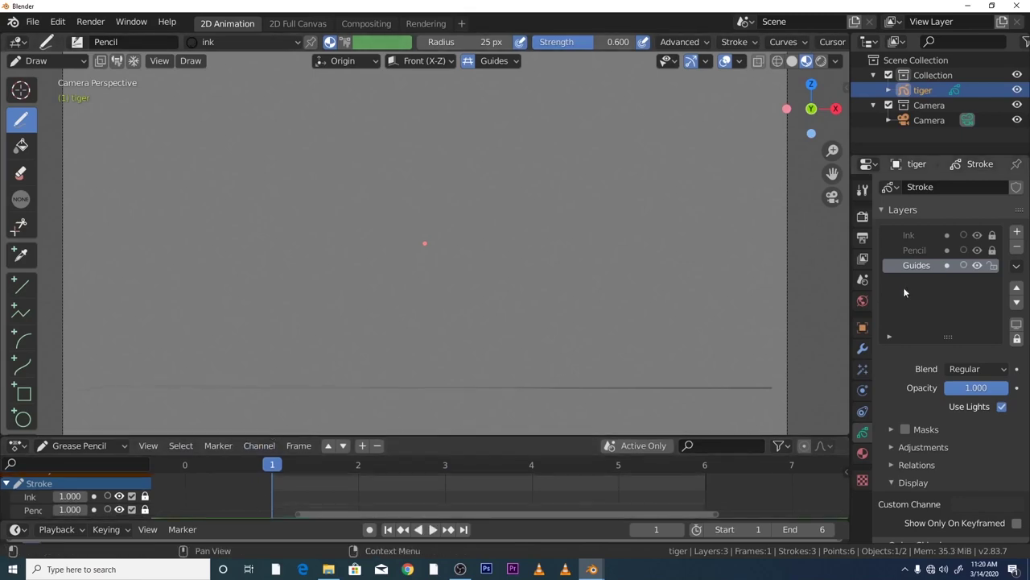
- Make Pencil the active layer, lock the Guides layer and unlock Pencil
{"action": "left_click", "coordinate": [921, 250]}
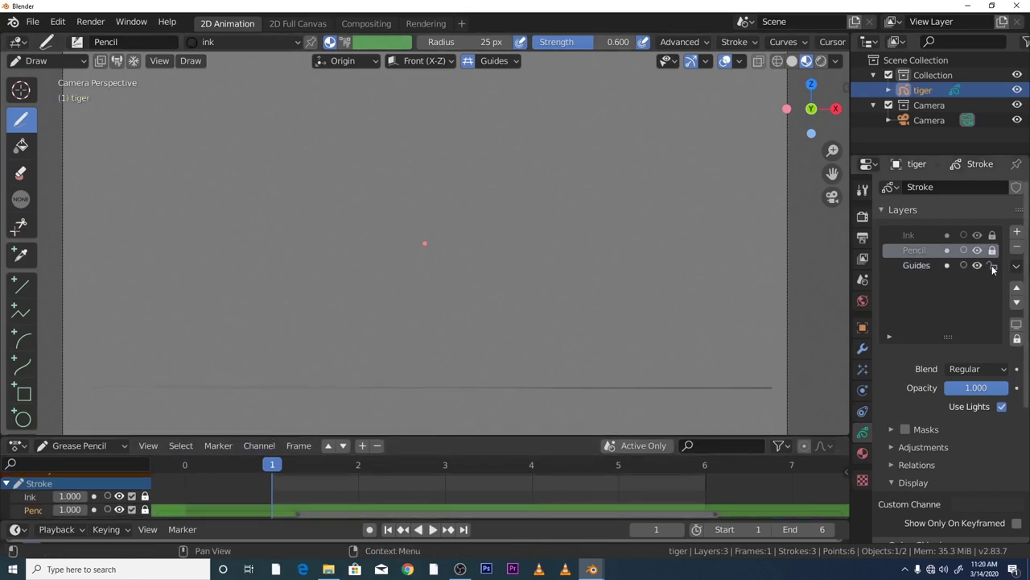
{"action": "left_click", "coordinate": [992, 266]}
{"action": "left_click", "coordinate": [992, 250]}
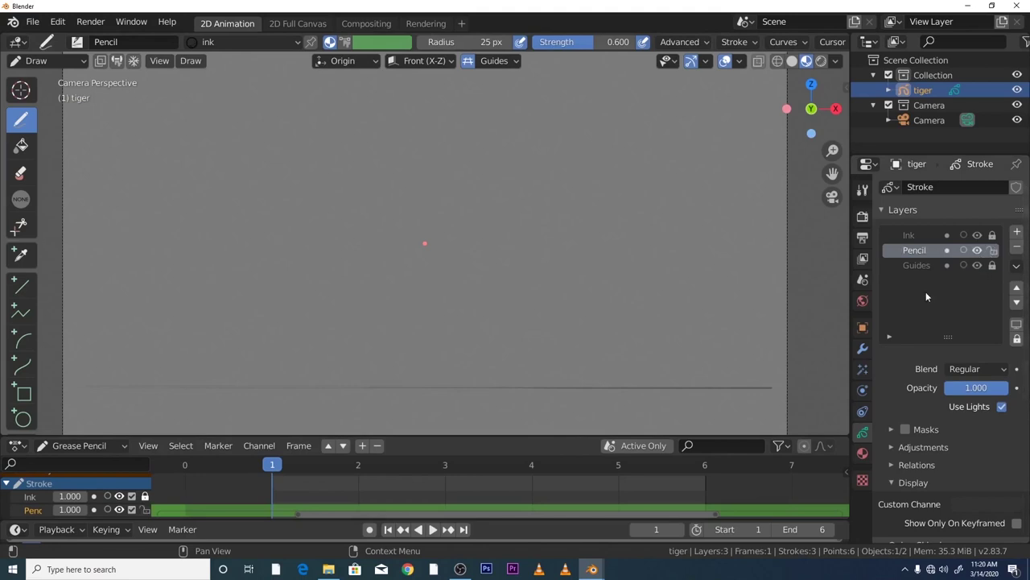
- Select the pencil material slot for drawing and lock the ink material
{"action": "left_click", "coordinate": [862, 452]}
{"action": "left_click", "coordinate": [912, 192]}
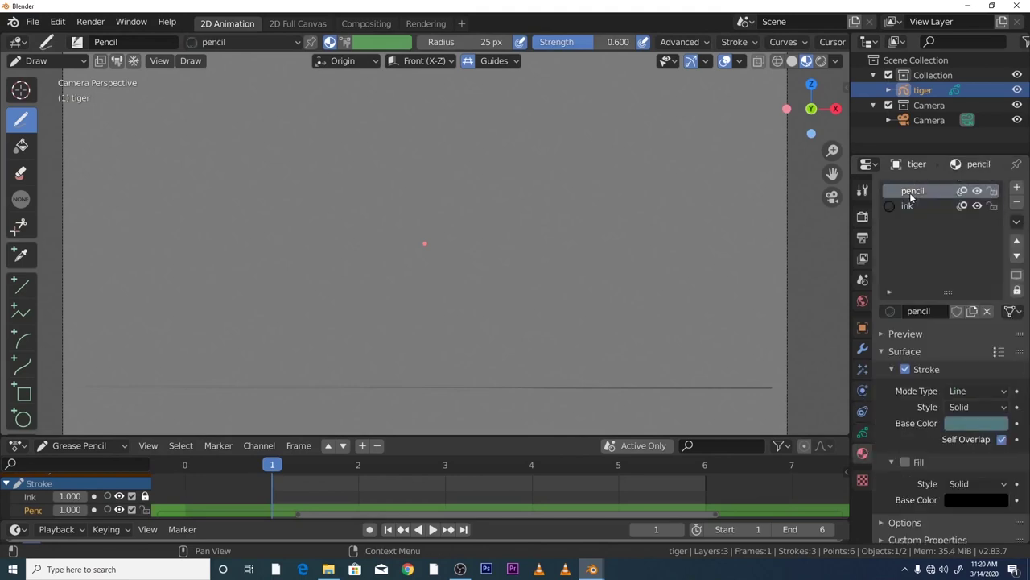
{"action": "left_click", "coordinate": [992, 206]}
{"action": "scroll", "coordinate": [538, 274], "scroll_direction": "down", "scroll_amount": 2}
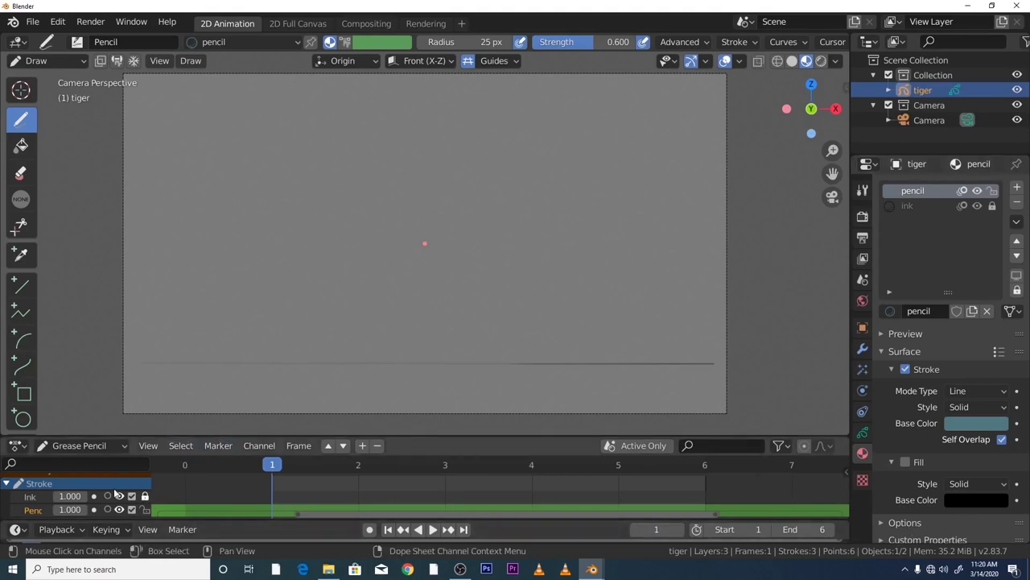
{"action": "left_click", "coordinate": [929, 206]}
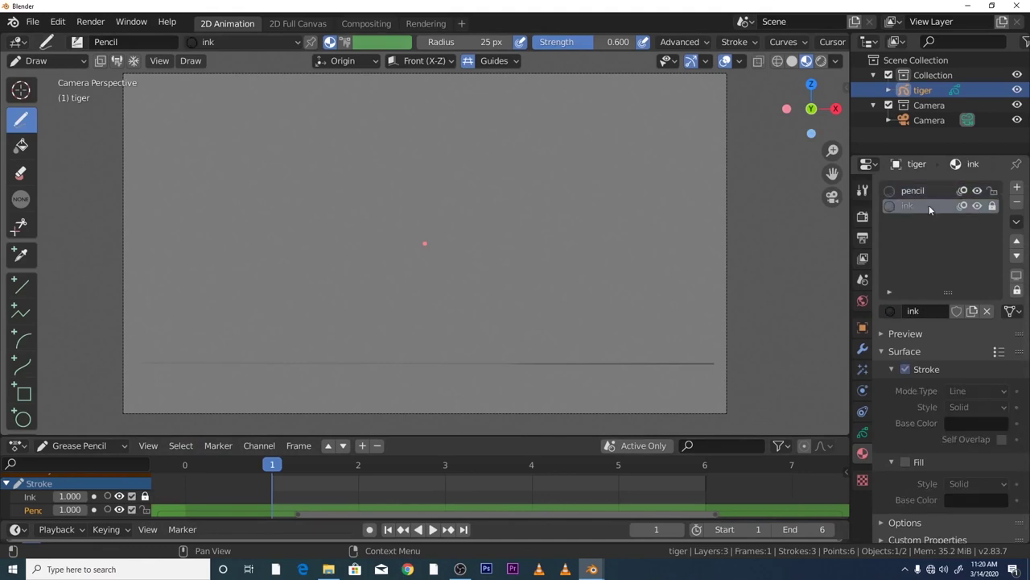
{"action": "left_click", "coordinate": [913, 190]}
{"action": "left_click", "coordinate": [863, 433]}
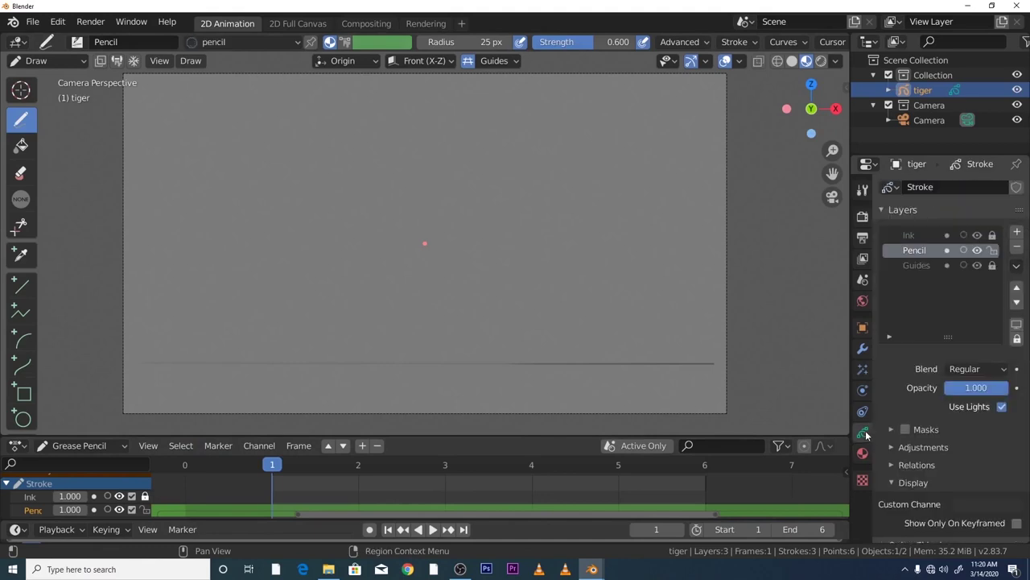
- Raise the Pencil layer one slot so it sits above Ink in the layer stack
{"action": "left_click", "coordinate": [1016, 287]}
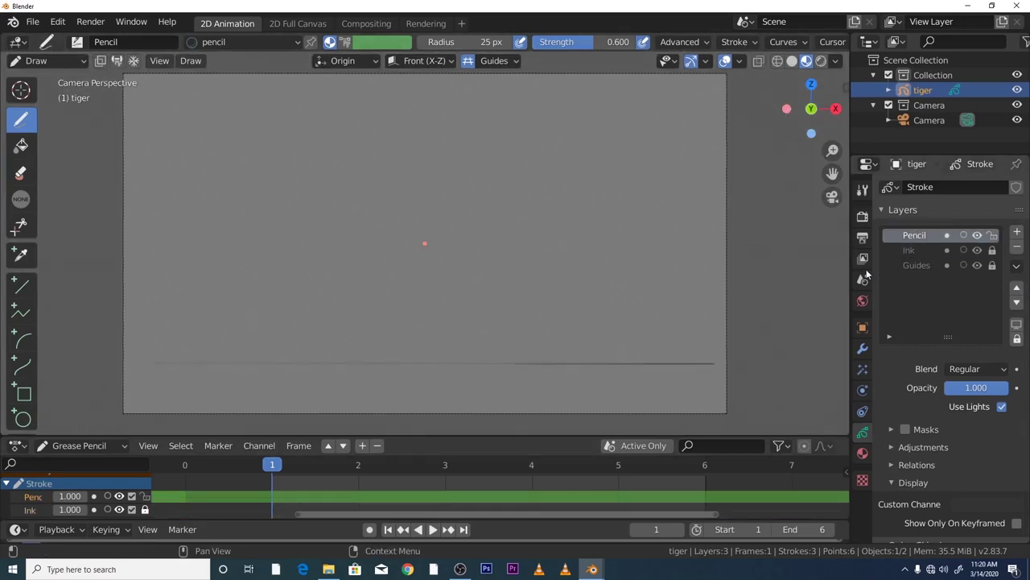
{"action": "scroll", "coordinate": [759, 305], "scroll_direction": "up", "scroll_amount": 2}
{"action": "scroll", "coordinate": [759, 305], "scroll_direction": "down", "scroll_amount": 2}
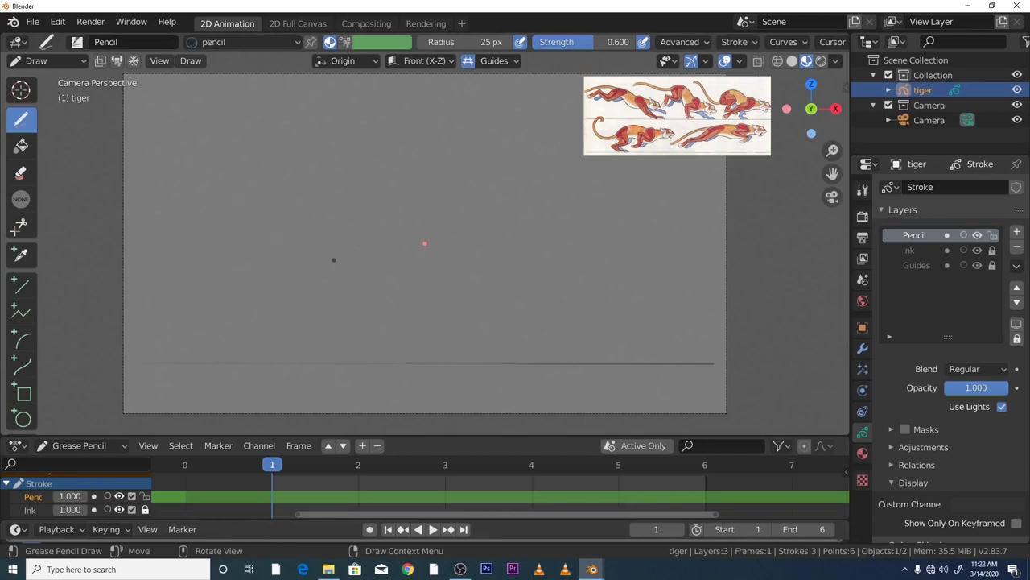
- Turn guides off and draw a blue line-of-action curve on frame 1
{"action": "mouse_move", "coordinate": [833, 150]}
{"action": "left_mouse_down"}
{"action": "mouse_move", "coordinate": [832, 129]}
{"action": "mouse_move", "coordinate": [833, 146]}
{"action": "left_mouse_up"}
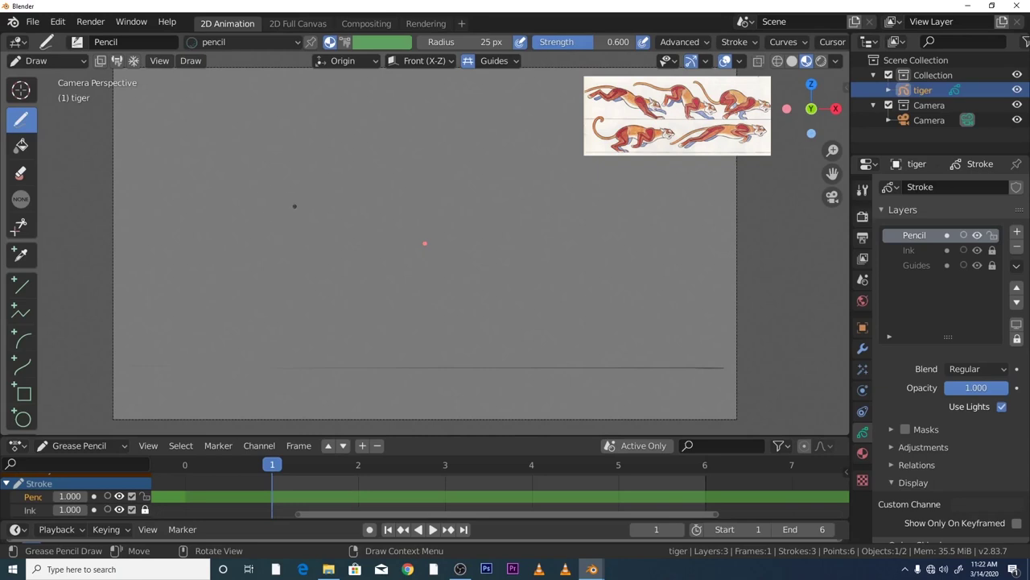
{"action": "left_click", "coordinate": [272, 495]}
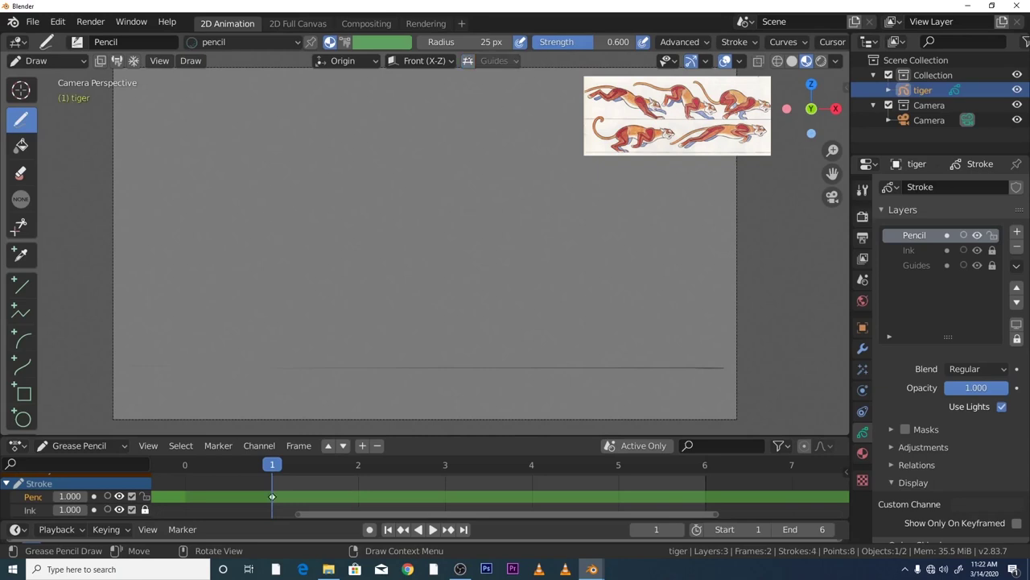
{"action": "left_click", "coordinate": [468, 60]}
{"action": "left_click_drag", "start_coordinate": [602, 246], "coordinate": [605, 245]}
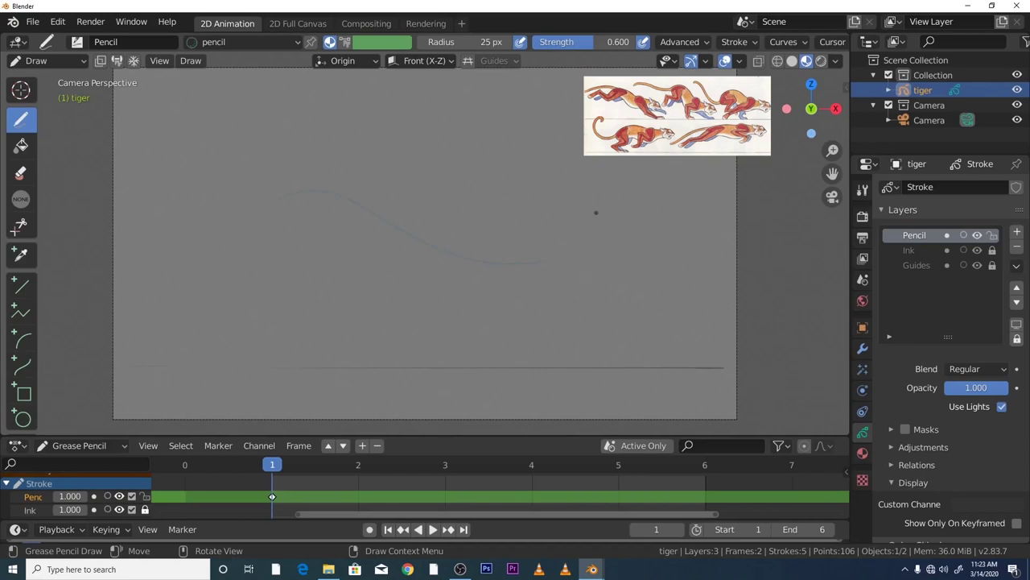
- Widen the Pencil brush radius to 60 px
{"action": "key", "text": "f"}
{"action": "left_click", "coordinate": [612, 231]}
{"action": "key", "text": "f"}
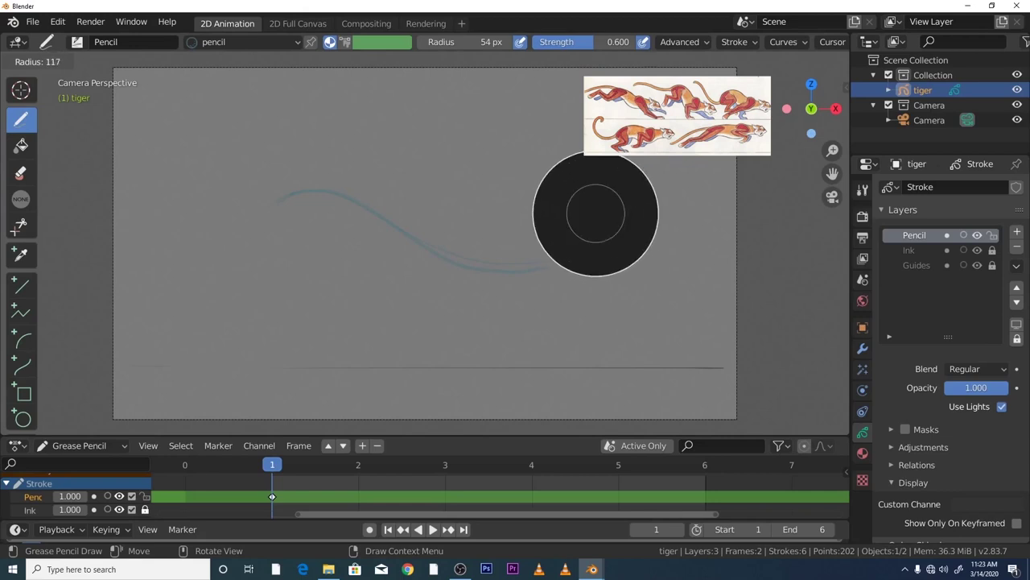
{"action": "left_click", "coordinate": [597, 217]}
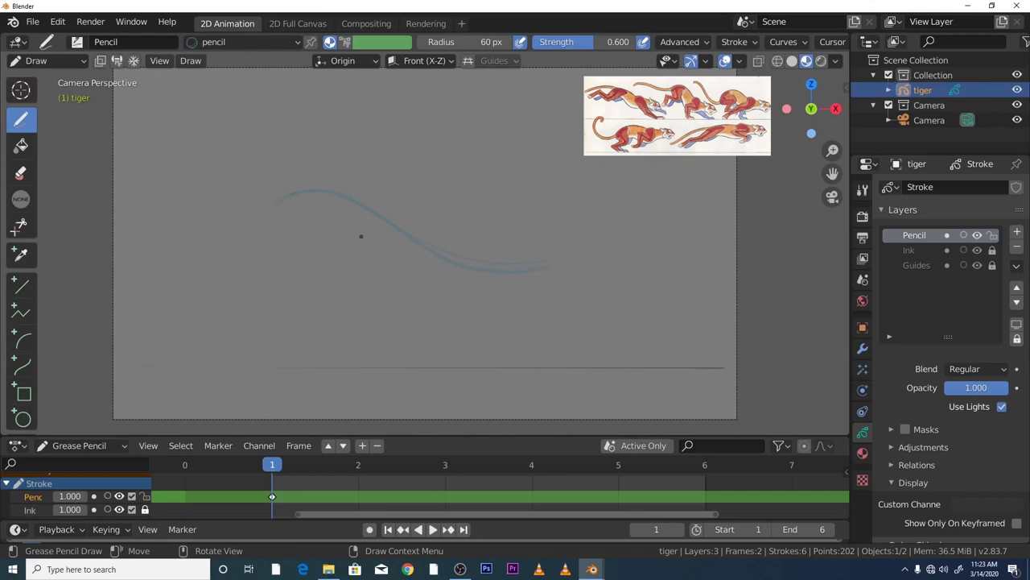
{"action": "left_click", "coordinate": [47, 60]}
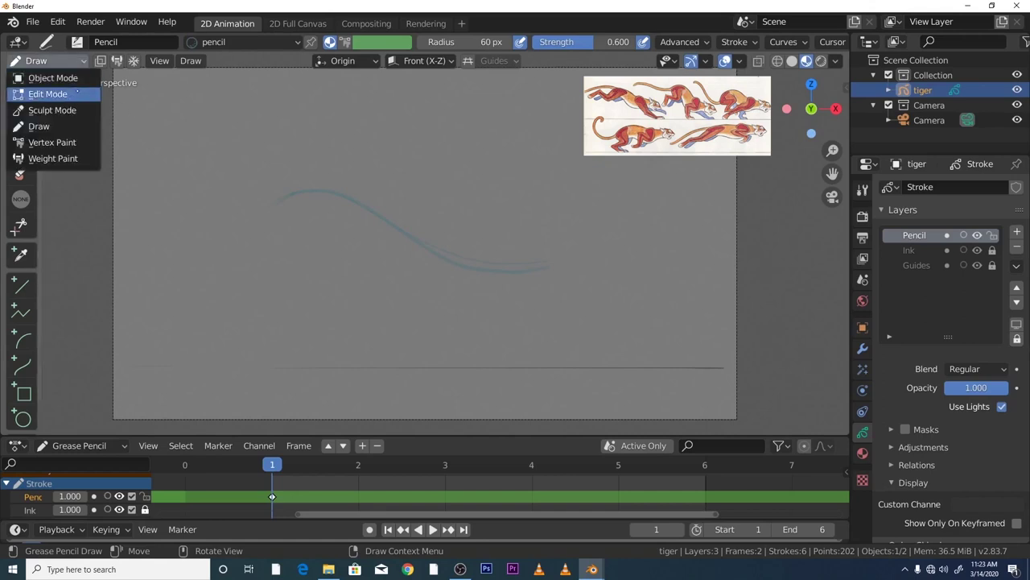
- In Edit Mode, box-select the line-of-action strokes, nudge them down, then return to Draw mode
{"action": "left_click", "coordinate": [77, 93]}
{"action": "mouse_move", "coordinate": [235, 147]}
{"action": "left_mouse_down"}
{"action": "mouse_move", "coordinate": [344, 289]}
{"action": "mouse_move", "coordinate": [576, 333]}
{"action": "left_mouse_up"}
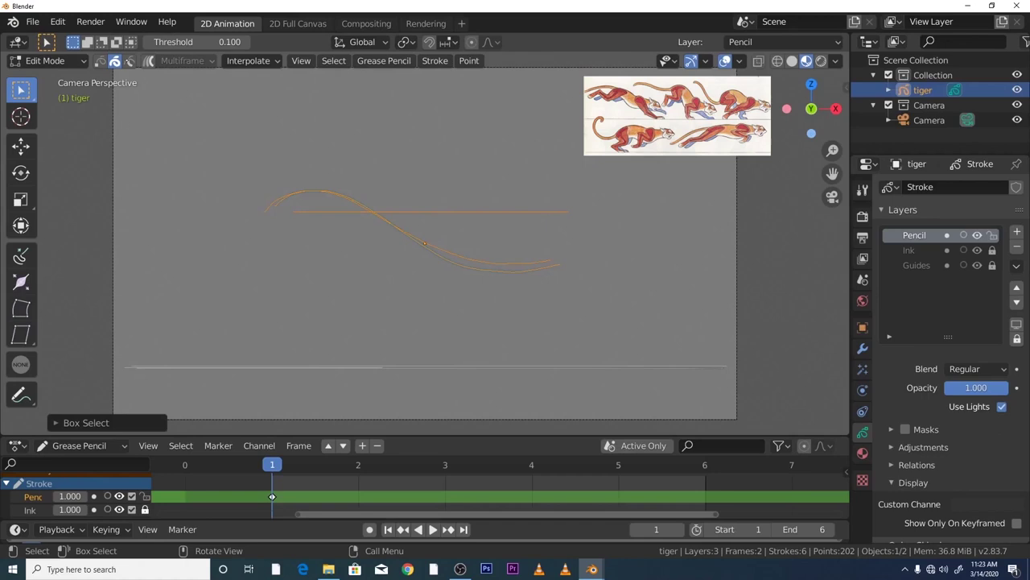
{"action": "left_click", "coordinate": [21, 145]}
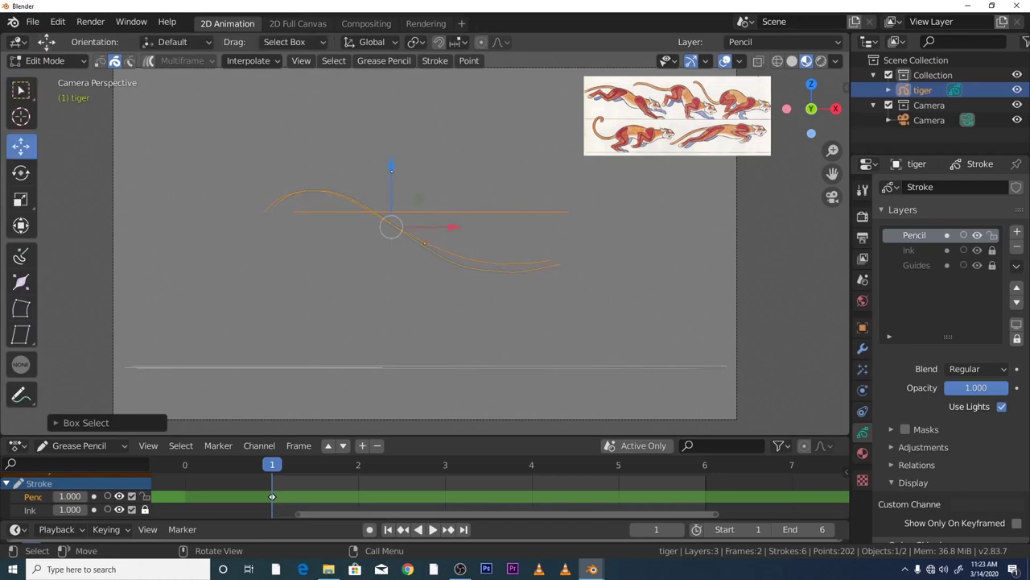
{"action": "mouse_move", "coordinate": [392, 168]}
{"action": "left_mouse_down"}
{"action": "mouse_move", "coordinate": [395, 203]}
{"action": "mouse_move", "coordinate": [398, 190]}
{"action": "left_mouse_up"}
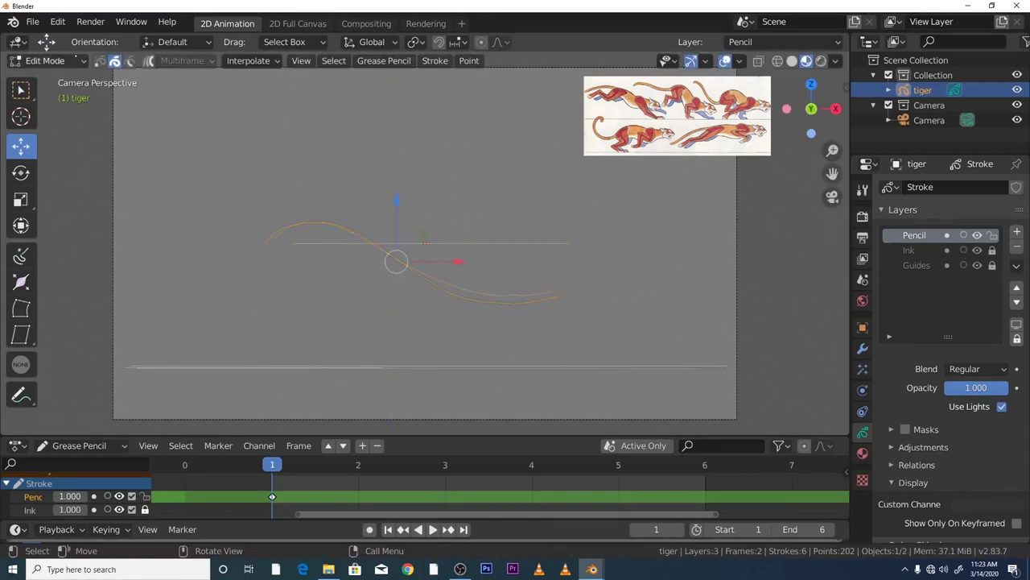
{"action": "left_click", "coordinate": [46, 60]}
{"action": "left_click", "coordinate": [82, 127]}
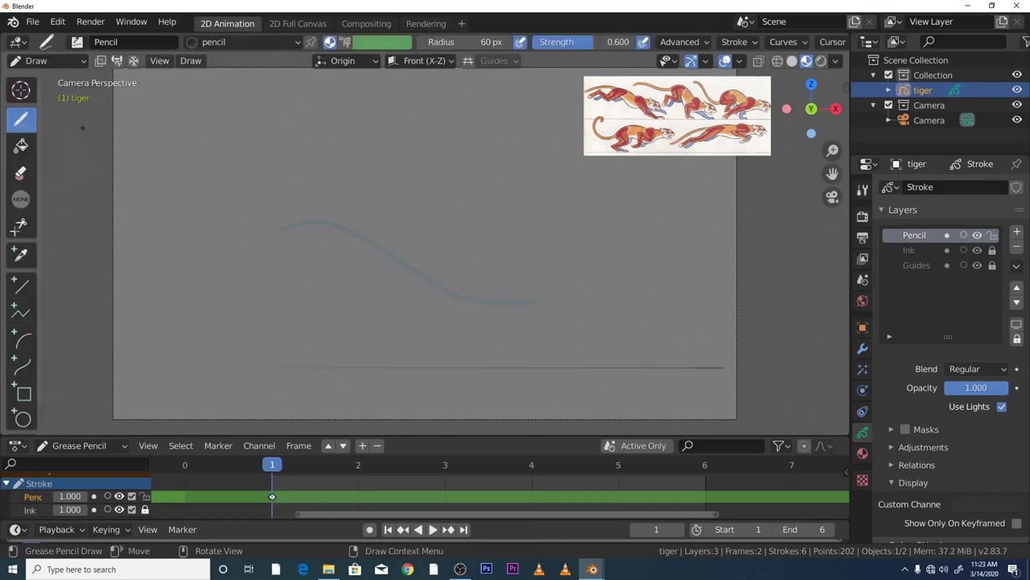
- Sketch the tiger's head loop, body circles, front leg and rear leg reaching the ground line
{"action": "left_click", "coordinate": [475, 169]}
{"action": "mouse_move", "coordinate": [339, 224]}
{"action": "left_mouse_down"}
{"action": "mouse_move", "coordinate": [322, 222]}
{"action": "mouse_move", "coordinate": [306, 266]}
{"action": "mouse_move", "coordinate": [367, 254]}
{"action": "left_mouse_up"}
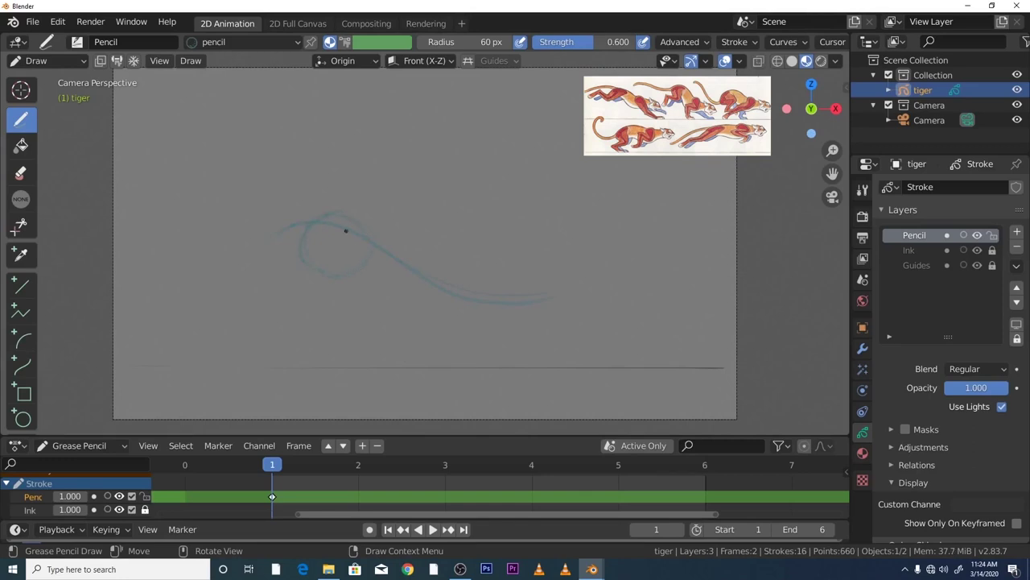
{"action": "left_click_drag", "start_coordinate": [343, 228], "coordinate": [288, 276]}
{"action": "mouse_move", "coordinate": [253, 226]}
{"action": "left_mouse_down"}
{"action": "mouse_move", "coordinate": [207, 281]}
{"action": "mouse_move", "coordinate": [245, 228]}
{"action": "left_mouse_up"}
{"action": "mouse_move", "coordinate": [318, 258]}
{"action": "left_mouse_down"}
{"action": "mouse_move", "coordinate": [457, 306]}
{"action": "mouse_move", "coordinate": [350, 253]}
{"action": "mouse_move", "coordinate": [362, 267]}
{"action": "left_mouse_up"}
{"action": "left_click_drag", "start_coordinate": [449, 287], "coordinate": [441, 292]}
{"action": "left_click_drag", "start_coordinate": [441, 292], "coordinate": [433, 298]}
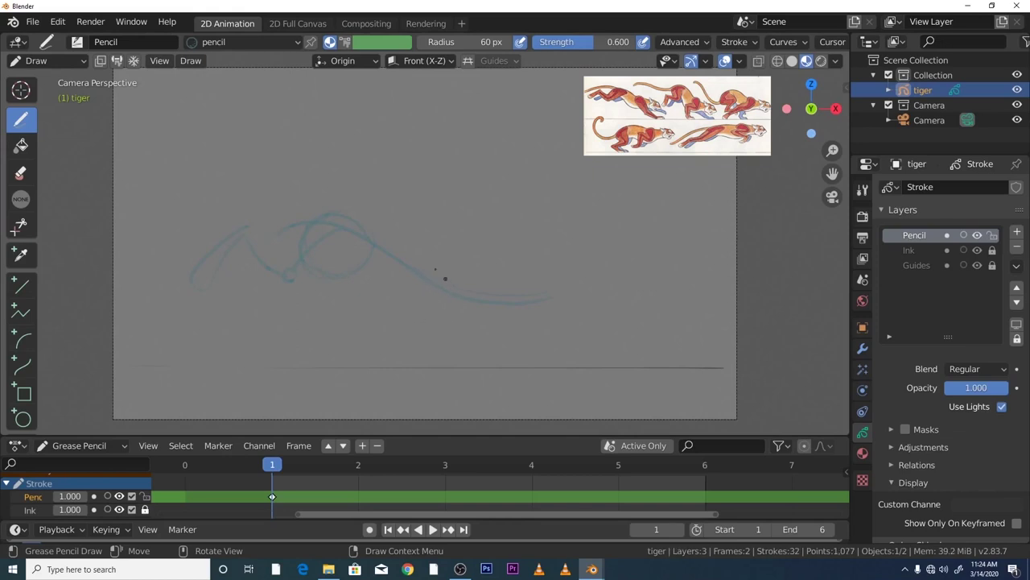
{"action": "mouse_move", "coordinate": [443, 278]}
{"action": "left_mouse_down"}
{"action": "mouse_move", "coordinate": [420, 285]}
{"action": "mouse_move", "coordinate": [407, 318]}
{"action": "mouse_move", "coordinate": [435, 330]}
{"action": "left_mouse_up"}
{"action": "mouse_move", "coordinate": [481, 294]}
{"action": "left_mouse_down"}
{"action": "mouse_move", "coordinate": [442, 332]}
{"action": "mouse_move", "coordinate": [449, 339]}
{"action": "mouse_move", "coordinate": [483, 301]}
{"action": "mouse_move", "coordinate": [468, 328]}
{"action": "mouse_move", "coordinate": [441, 272]}
{"action": "mouse_move", "coordinate": [402, 297]}
{"action": "mouse_move", "coordinate": [428, 328]}
{"action": "mouse_move", "coordinate": [432, 260]}
{"action": "mouse_move", "coordinate": [442, 335]}
{"action": "mouse_move", "coordinate": [450, 334]}
{"action": "mouse_move", "coordinate": [431, 279]}
{"action": "mouse_move", "coordinate": [462, 290]}
{"action": "mouse_move", "coordinate": [448, 284]}
{"action": "mouse_move", "coordinate": [479, 329]}
{"action": "left_mouse_up"}
{"action": "mouse_move", "coordinate": [439, 287]}
{"action": "left_mouse_down"}
{"action": "mouse_move", "coordinate": [487, 366]}
{"action": "mouse_move", "coordinate": [493, 357]}
{"action": "mouse_move", "coordinate": [487, 365]}
{"action": "mouse_move", "coordinate": [554, 387]}
{"action": "mouse_move", "coordinate": [544, 383]}
{"action": "mouse_move", "coordinate": [561, 380]}
{"action": "mouse_move", "coordinate": [548, 390]}
{"action": "mouse_move", "coordinate": [578, 389]}
{"action": "mouse_move", "coordinate": [559, 392]}
{"action": "mouse_move", "coordinate": [581, 386]}
{"action": "mouse_move", "coordinate": [546, 388]}
{"action": "mouse_move", "coordinate": [599, 385]}
{"action": "mouse_move", "coordinate": [546, 392]}
{"action": "mouse_move", "coordinate": [600, 387]}
{"action": "mouse_move", "coordinate": [556, 393]}
{"action": "mouse_move", "coordinate": [598, 389]}
{"action": "left_mouse_up"}
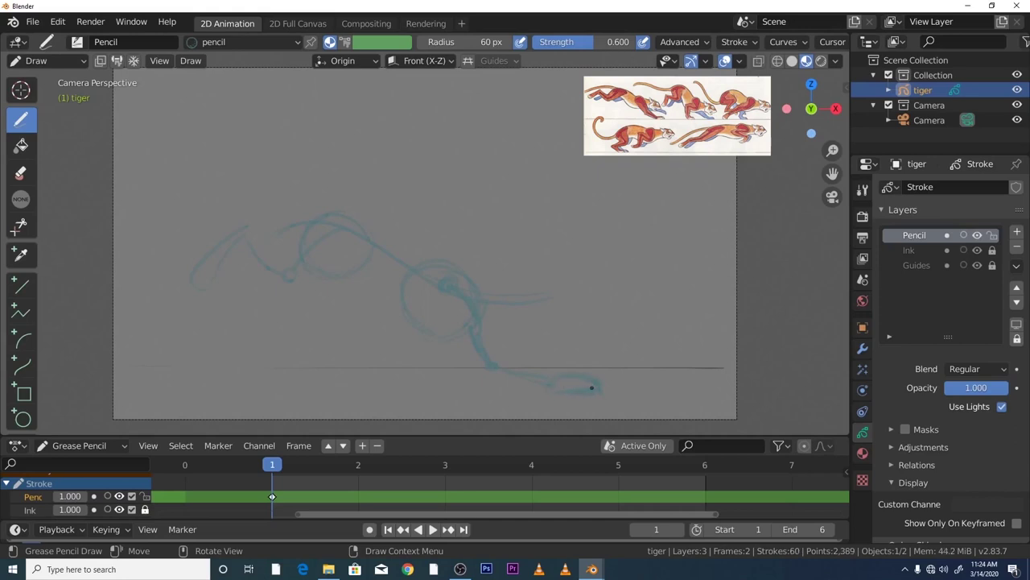
- In Edit Mode, box-select the whole frame-1 sketch and move it up about 0.39 m
{"action": "left_click", "coordinate": [36, 60]}
{"action": "left_click", "coordinate": [48, 93]}
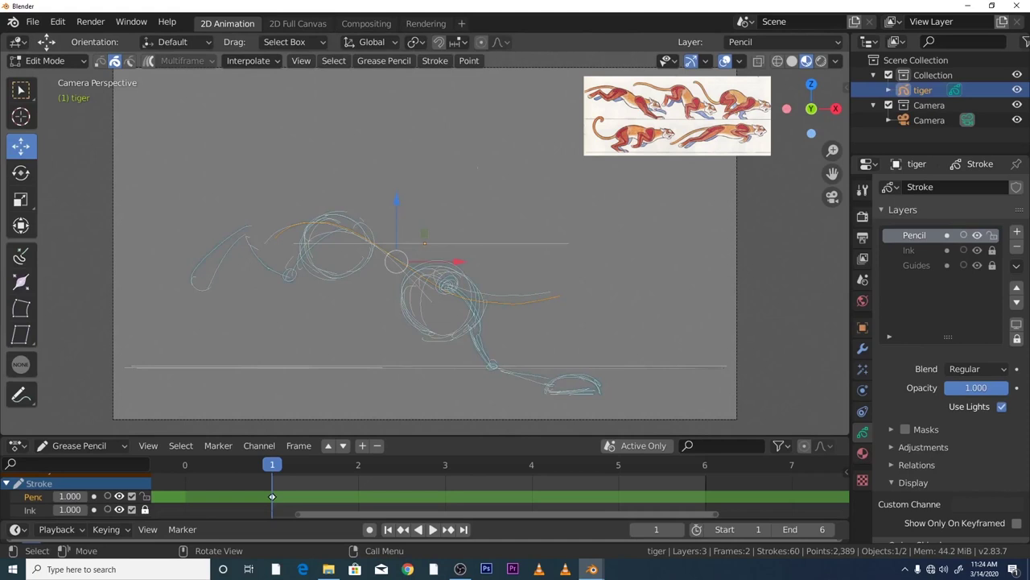
{"action": "left_click", "coordinate": [45, 60]}
{"action": "left_click", "coordinate": [47, 93]}
{"action": "left_click", "coordinate": [21, 89]}
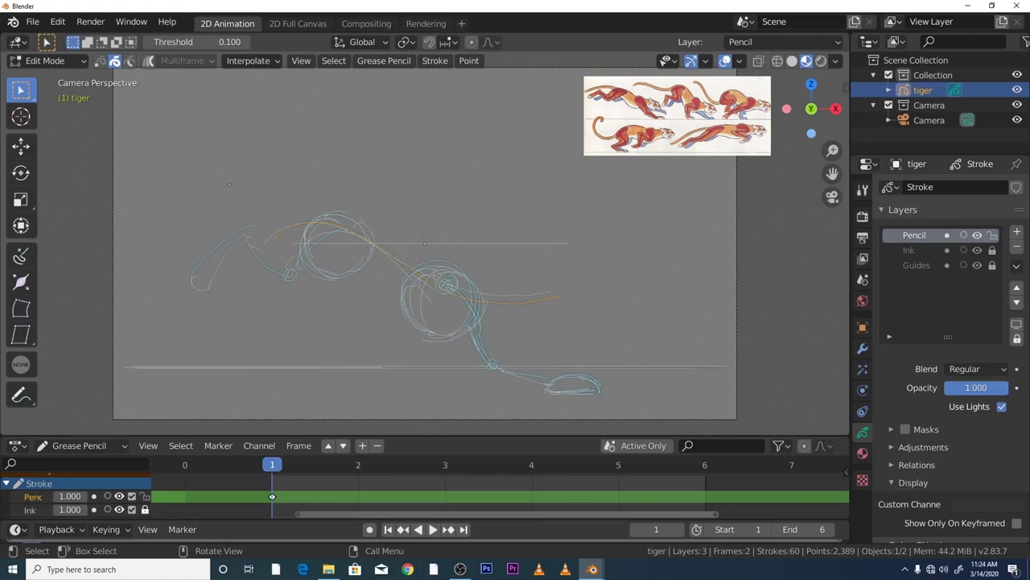
{"action": "mouse_move", "coordinate": [187, 161]}
{"action": "left_mouse_down"}
{"action": "mouse_move", "coordinate": [190, 265]}
{"action": "mouse_move", "coordinate": [608, 413]}
{"action": "left_mouse_up"}
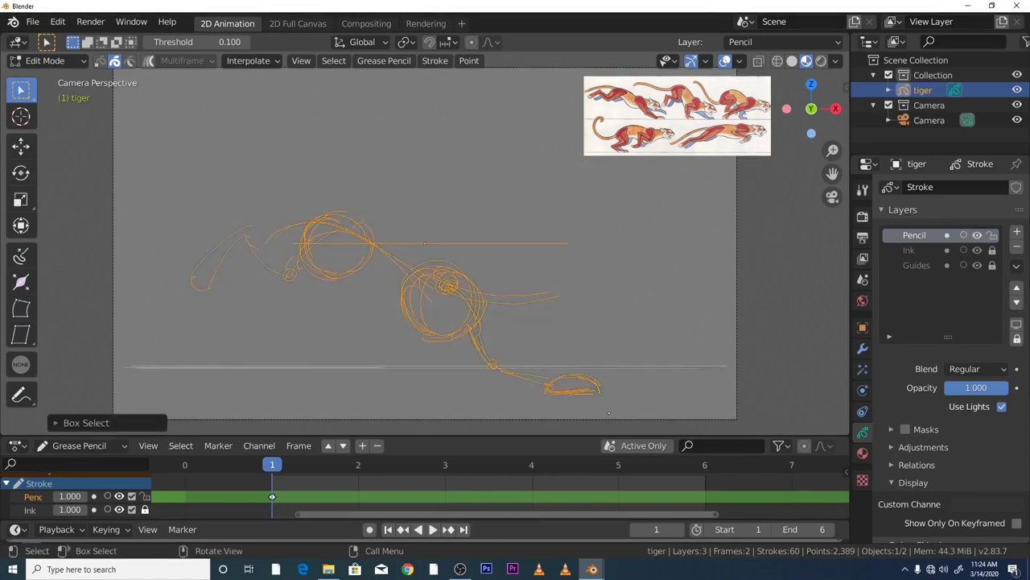
{"action": "left_click", "coordinate": [21, 145]}
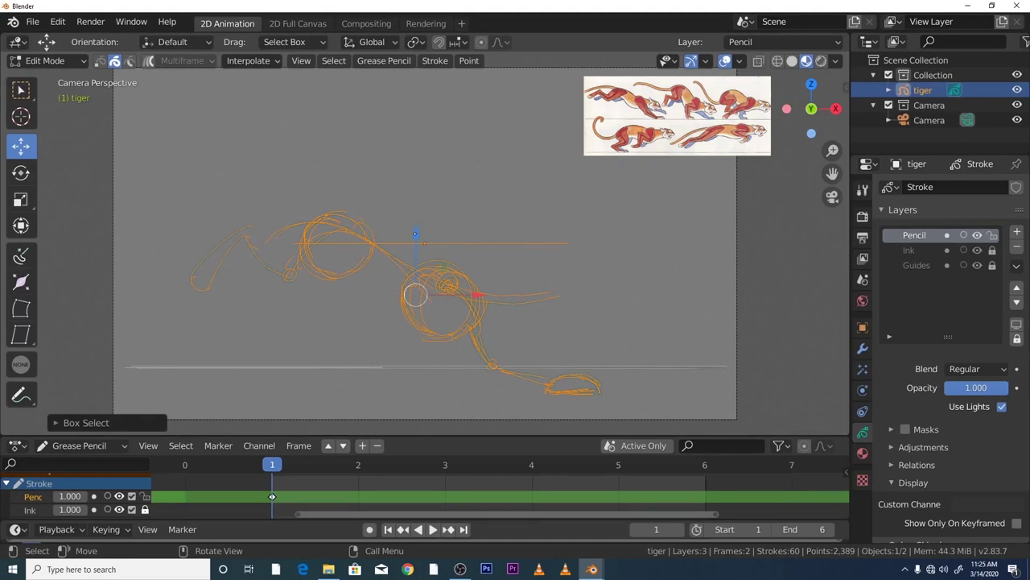
{"action": "left_click_drag", "start_coordinate": [415, 233], "coordinate": [415, 200]}
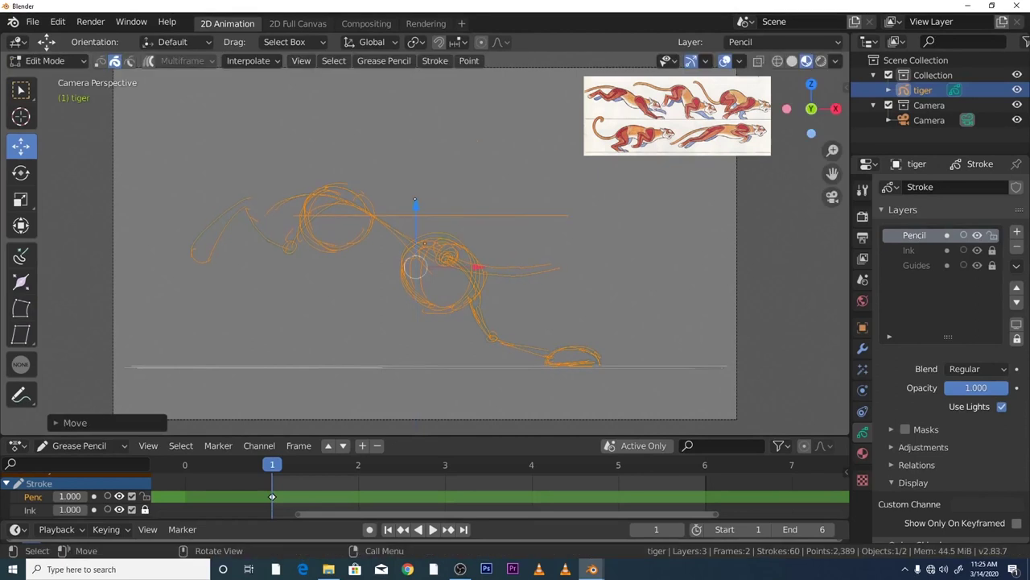
{"action": "left_click", "coordinate": [475, 184]}
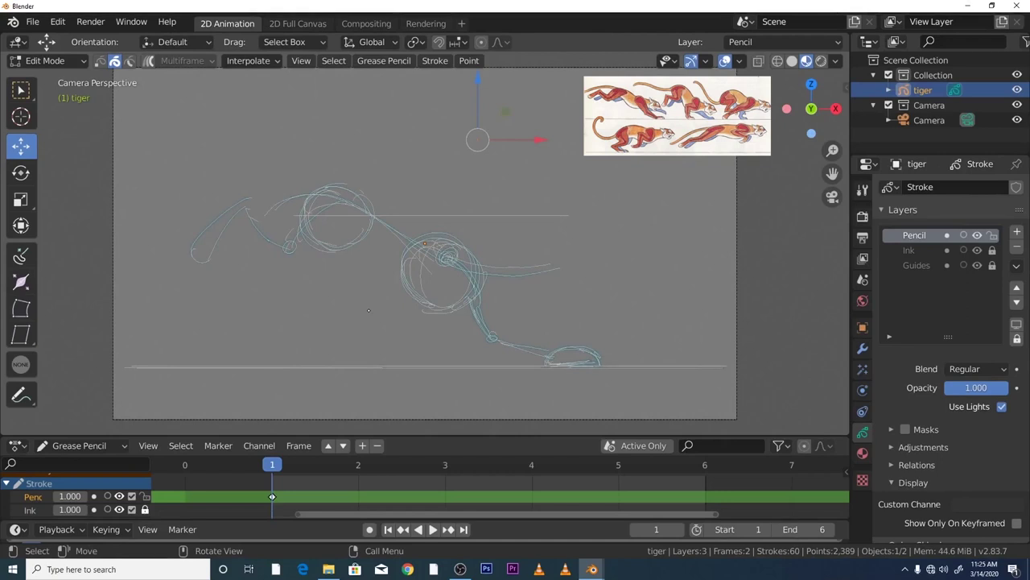
- Switch the tiger to Object Mode, then back to Draw mode
{"action": "left_click", "coordinate": [45, 60]}
{"action": "left_click", "coordinate": [72, 78]}
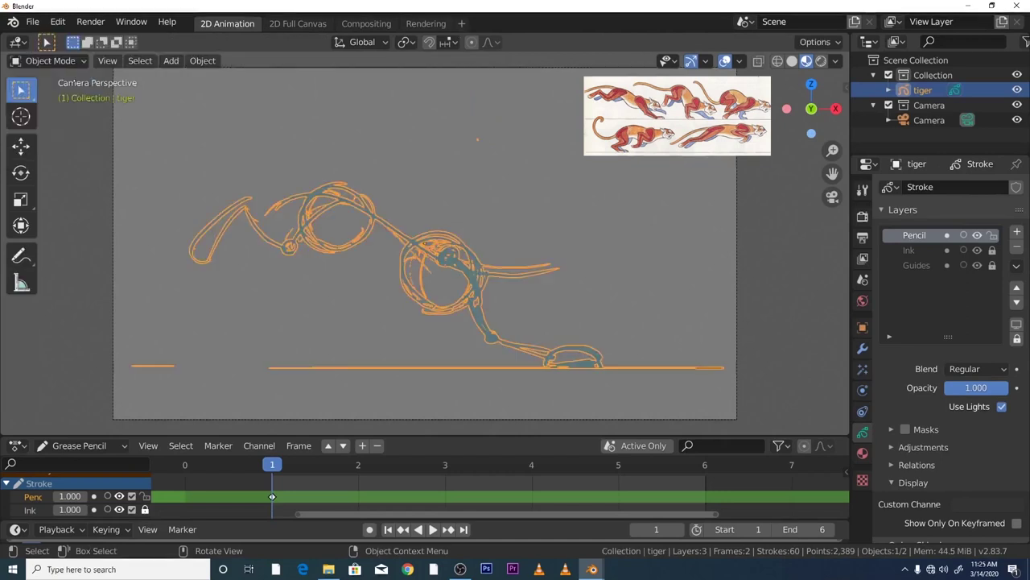
{"action": "left_click", "coordinate": [217, 299]}
{"action": "left_click", "coordinate": [45, 60]}
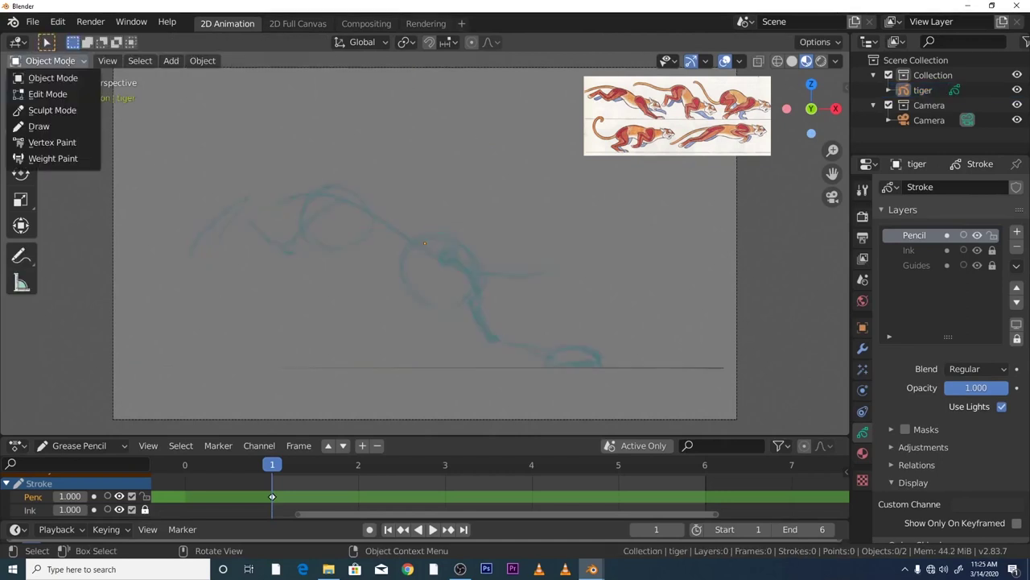
{"action": "left_click", "coordinate": [74, 126]}
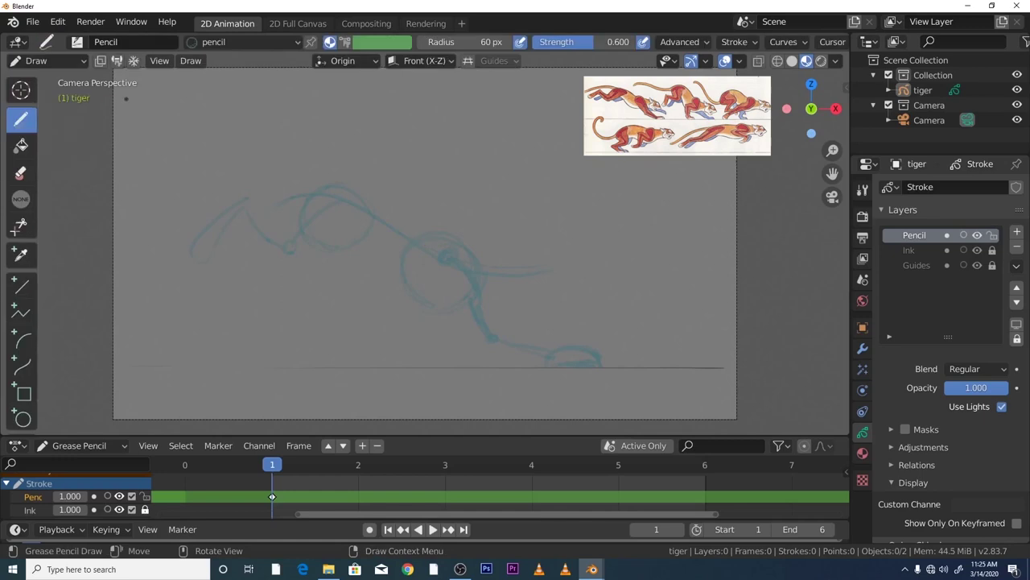
{"action": "left_click", "coordinate": [53, 61]}
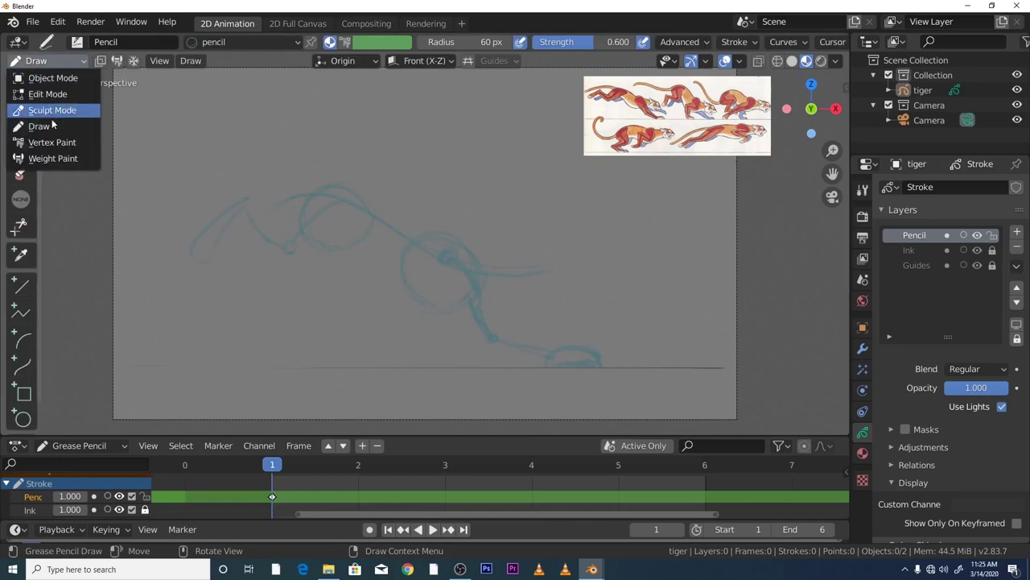
{"action": "left_click", "coordinate": [24, 126]}
- Add both the Draw and Erase tools to Quick Favorites
{"action": "right_click", "coordinate": [18, 129]}
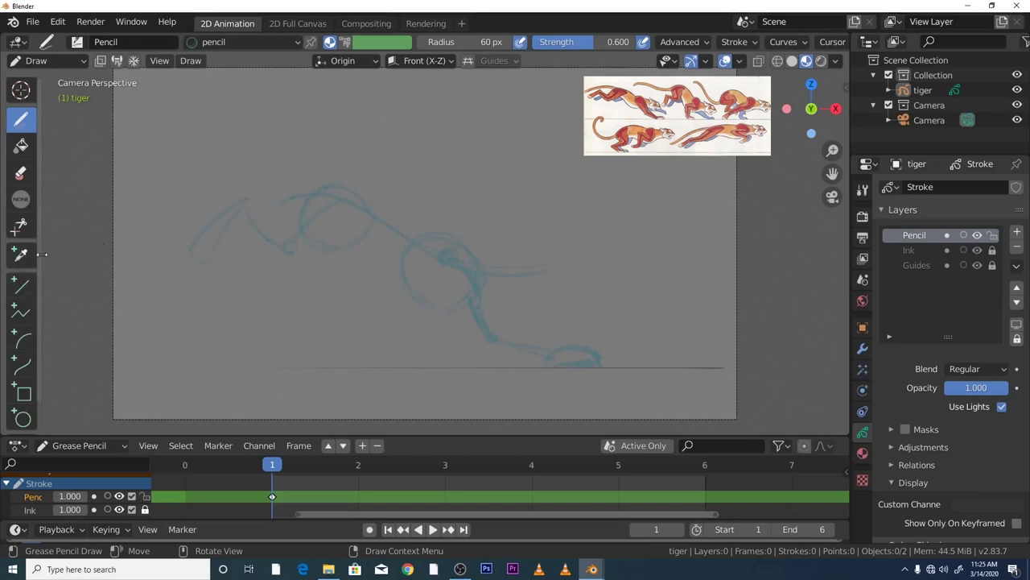
{"action": "right_click", "coordinate": [30, 119]}
{"action": "key", "text": "q"}
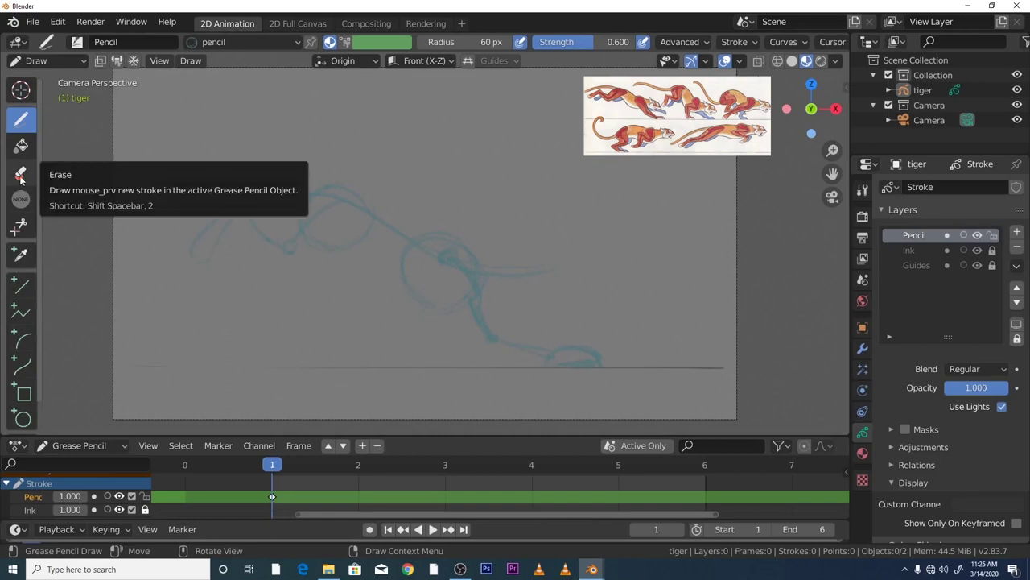
{"action": "right_click", "coordinate": [22, 179]}
{"action": "left_click", "coordinate": [80, 173]}
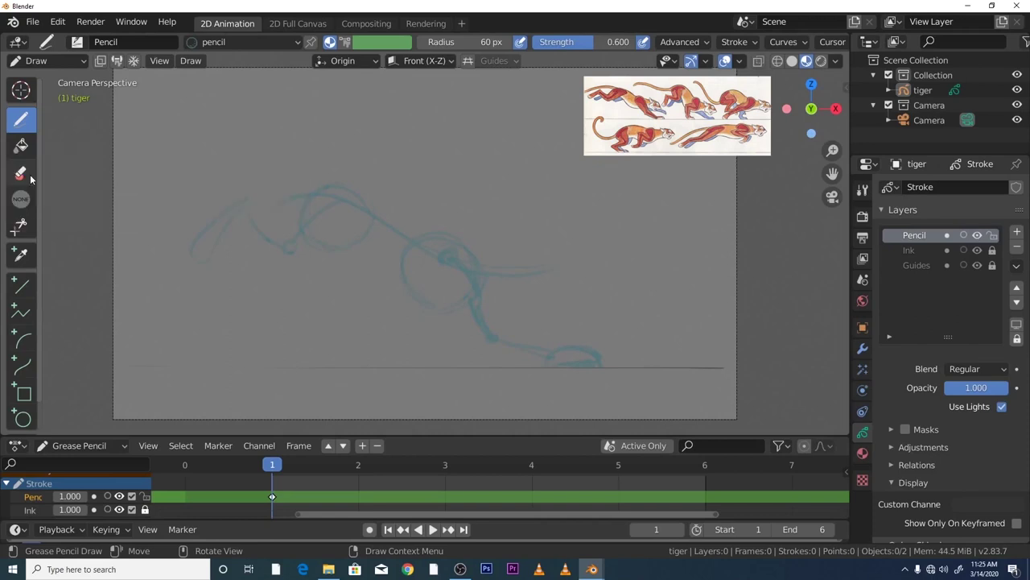
- Bring up the Quick Favorites menu to pick the Draw tool
{"action": "key", "text": "q"}
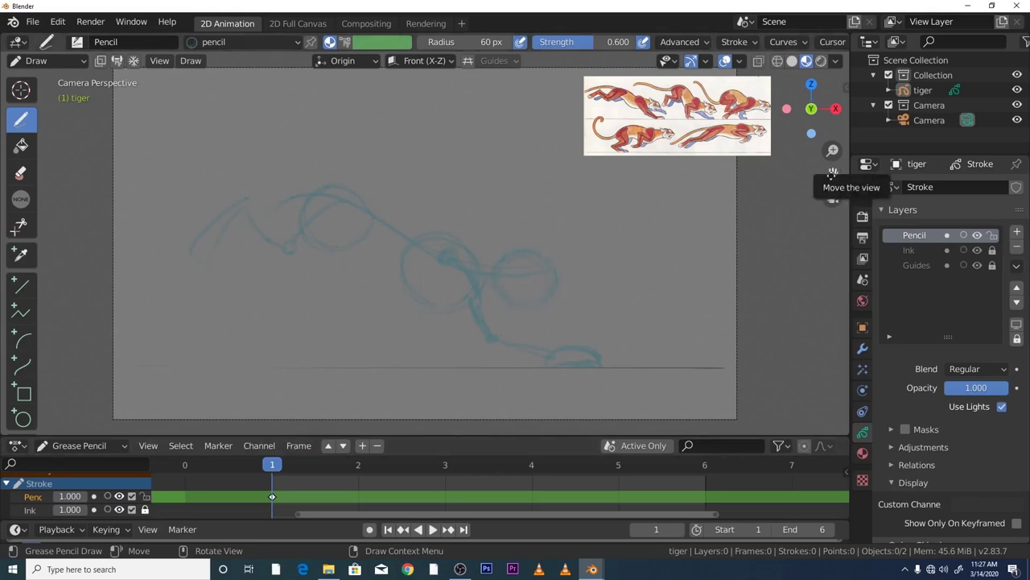
- Frame the camera view and stop playback on frame 2
{"action": "left_click_drag", "start_coordinate": [832, 173], "coordinate": [912, 181]}
{"action": "mouse_move", "coordinate": [832, 151]}
{"action": "left_mouse_down"}
{"action": "mouse_move", "coordinate": [814, 195]}
{"action": "mouse_move", "coordinate": [783, 189]}
{"action": "left_mouse_up"}
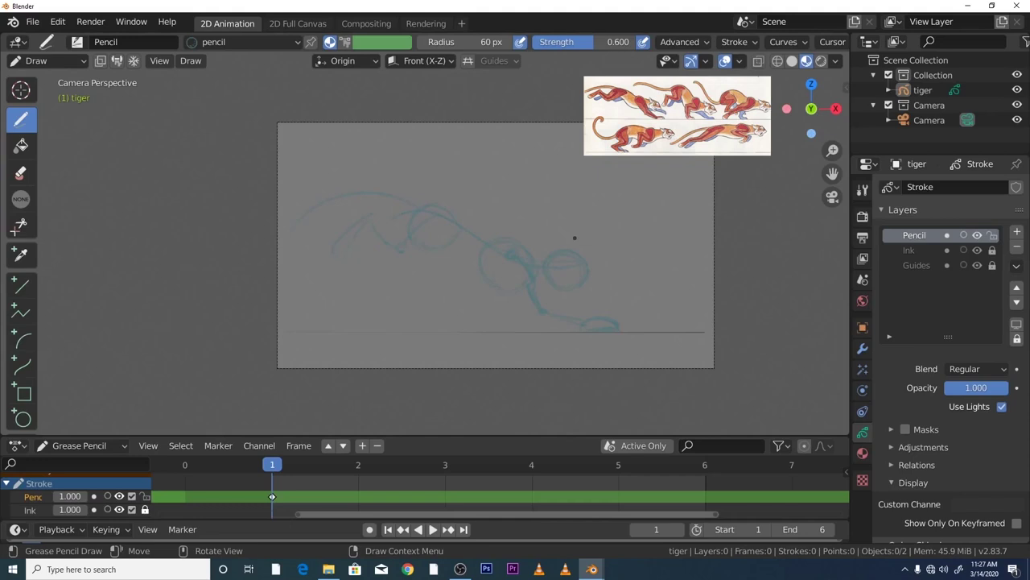
{"action": "left_click_drag", "start_coordinate": [832, 150], "coordinate": [833, 121]}
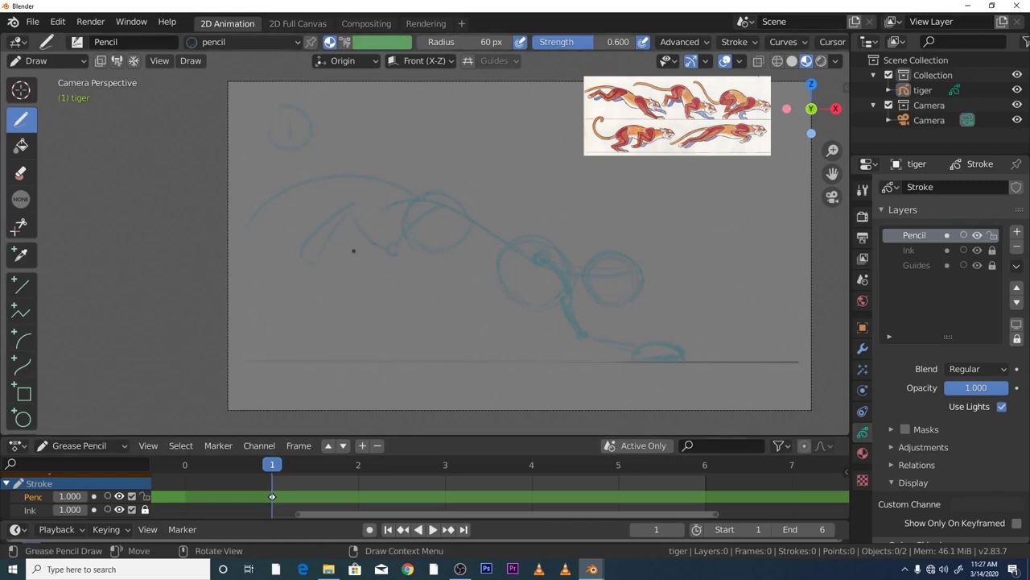
{"action": "key", "text": "space"}
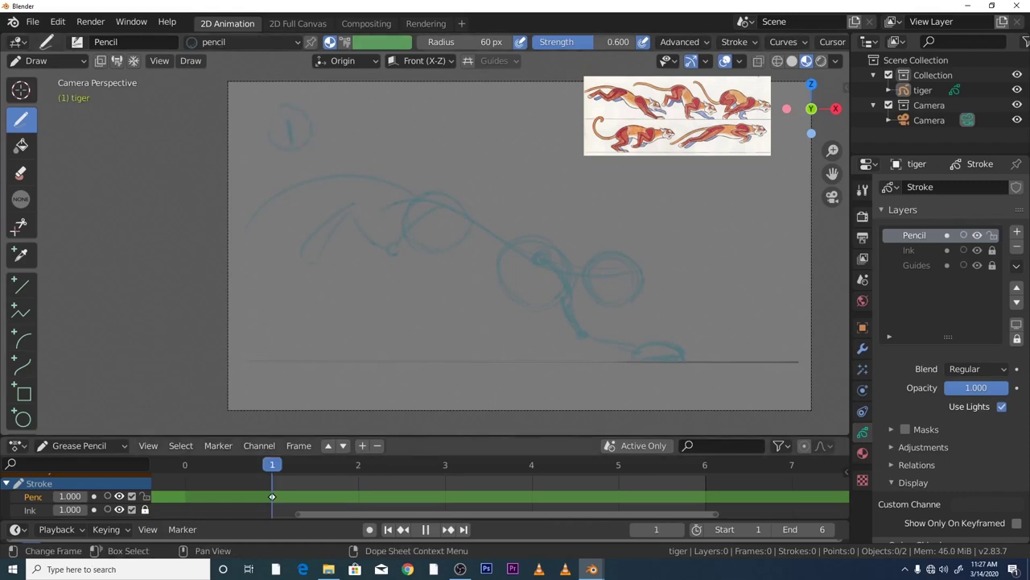
{"action": "key", "text": "space"}
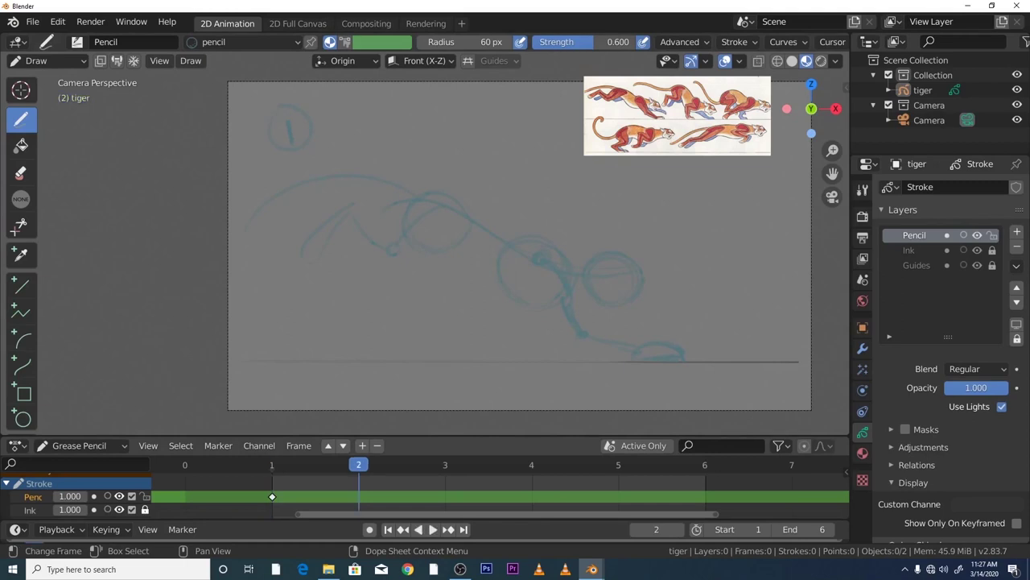
- Replay the first frames and draw a small mark on frame 2 to create its keyframe
{"action": "scroll", "coordinate": [375, 340], "scroll_direction": "down", "scroll_amount": 3}
{"action": "scroll", "coordinate": [375, 341], "scroll_direction": "up", "scroll_amount": 2}
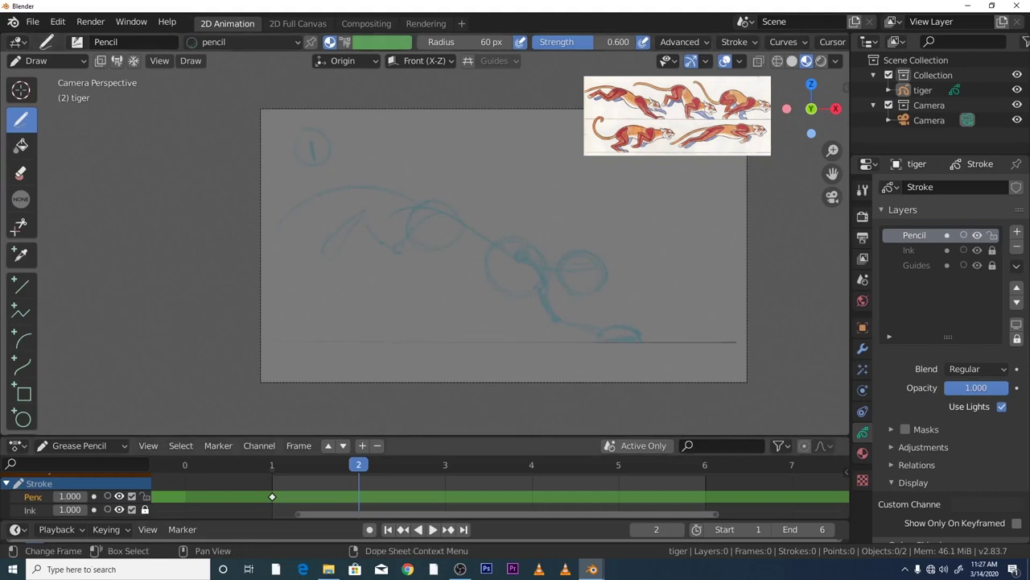
{"action": "key", "text": "space"}
{"action": "key", "text": "space"}
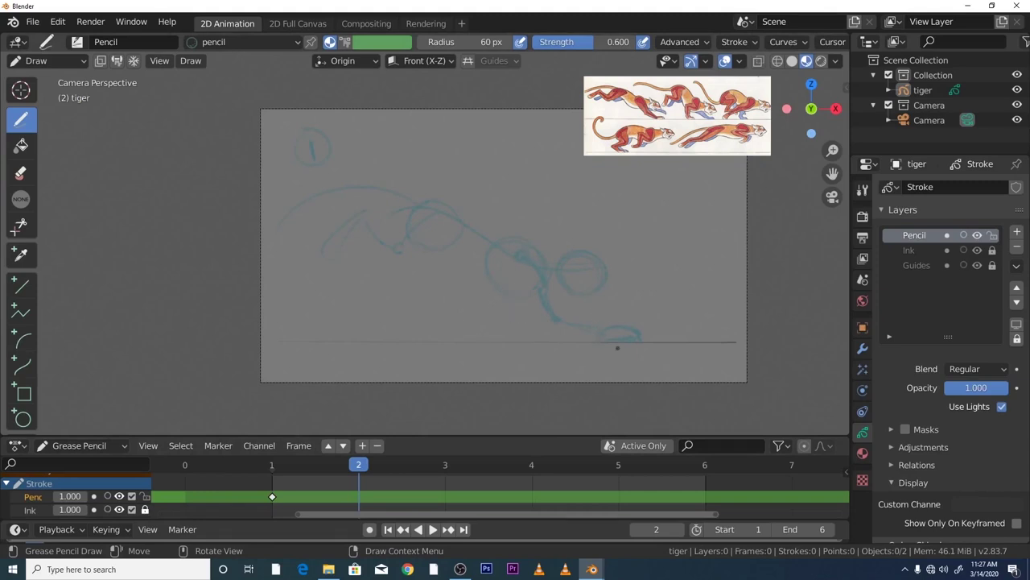
{"action": "left_click_drag", "start_coordinate": [708, 252], "coordinate": [713, 246]}
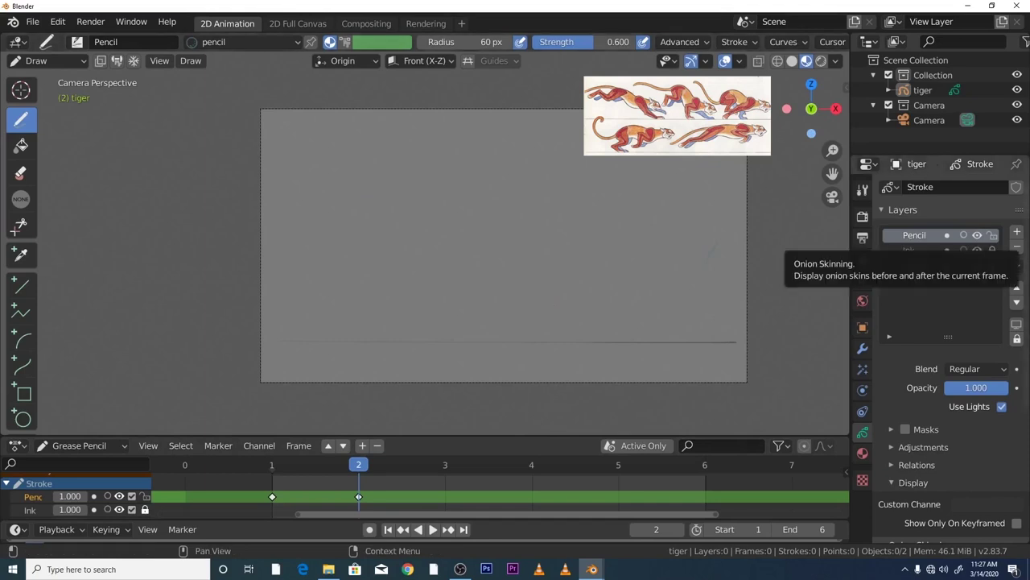
- Turn on onion skinning for the Pencil layer so frame 1 ghosts in green
{"action": "left_click", "coordinate": [964, 235]}
{"action": "left_click", "coordinate": [964, 235]}
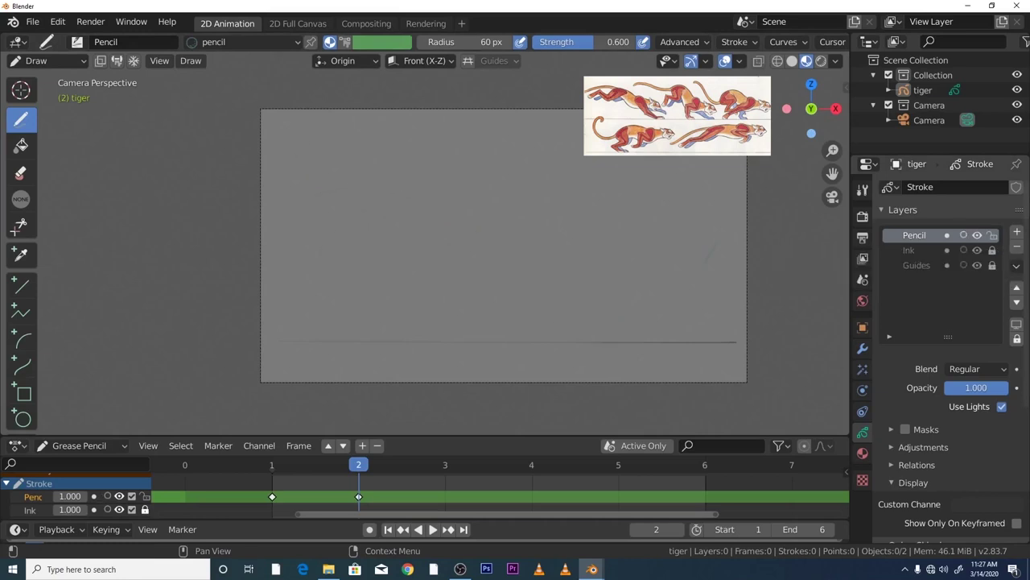
{"action": "left_click", "coordinate": [964, 235]}
{"action": "left_click", "coordinate": [963, 235]}
{"action": "left_click", "coordinate": [963, 235]}
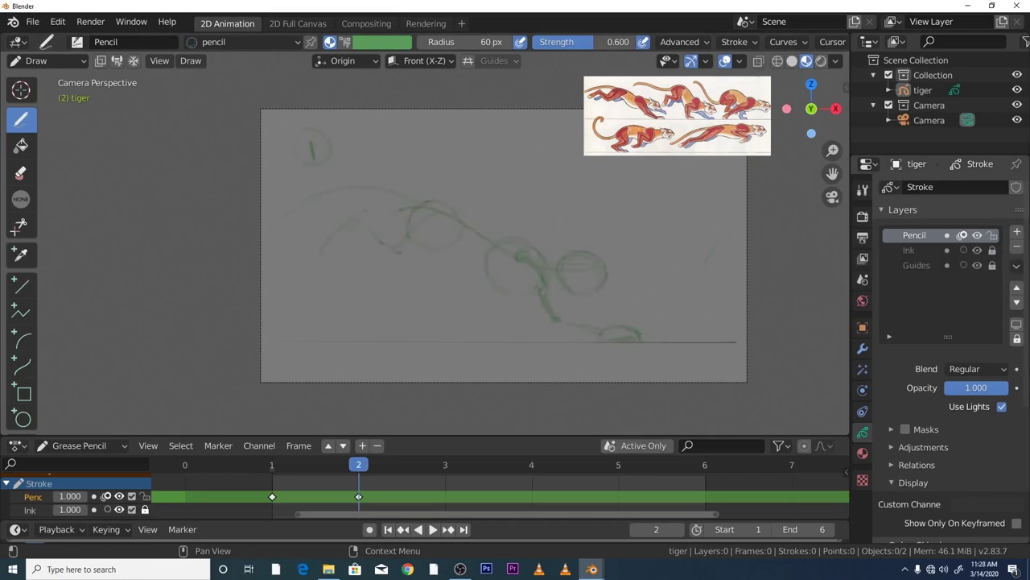
{"action": "left_click", "coordinate": [964, 235]}
{"action": "left_click", "coordinate": [964, 236]}
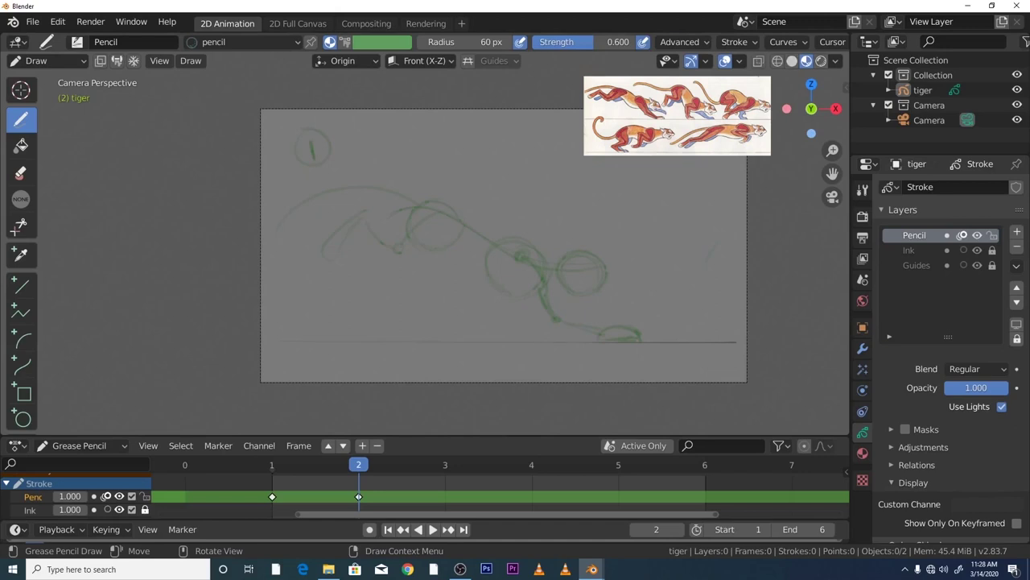
- Try Solid and Rendered shading, then return to Material Preview
{"action": "left_click", "coordinate": [792, 61]}
{"action": "left_click", "coordinate": [821, 61]}
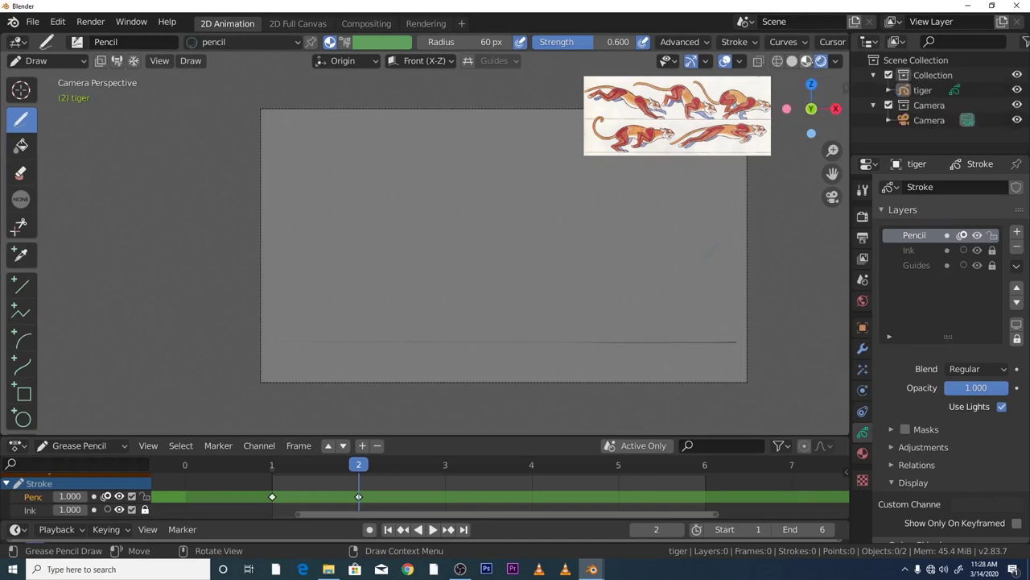
{"action": "left_click", "coordinate": [806, 62]}
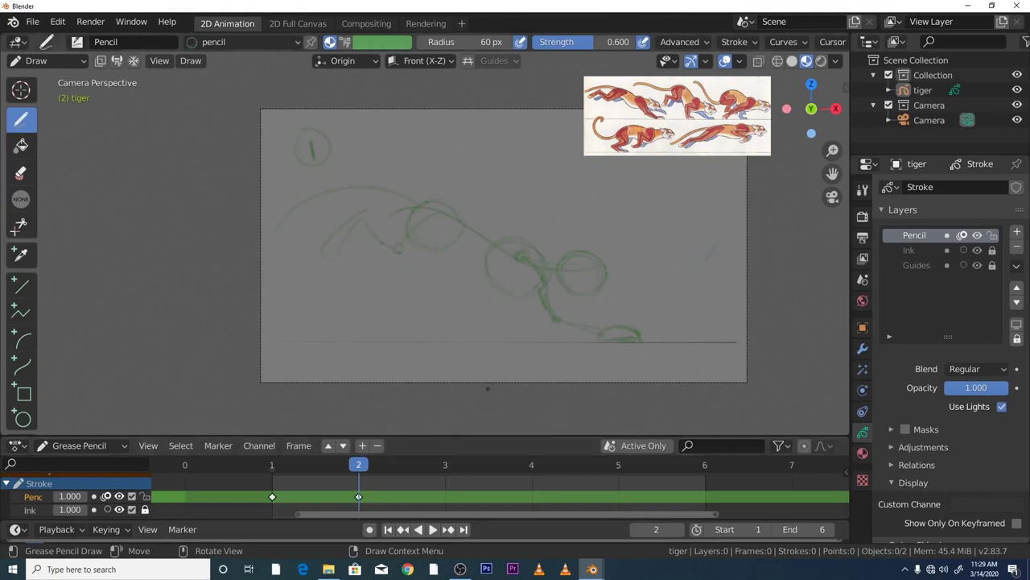
- Set onion skinning Filter by Type to All Types and Keyframes After to 0
{"action": "scroll", "coordinate": [503, 245], "scroll_direction": "down", "scroll_amount": 1}
{"action": "scroll", "coordinate": [954, 419], "scroll_direction": "down", "scroll_amount": 3}
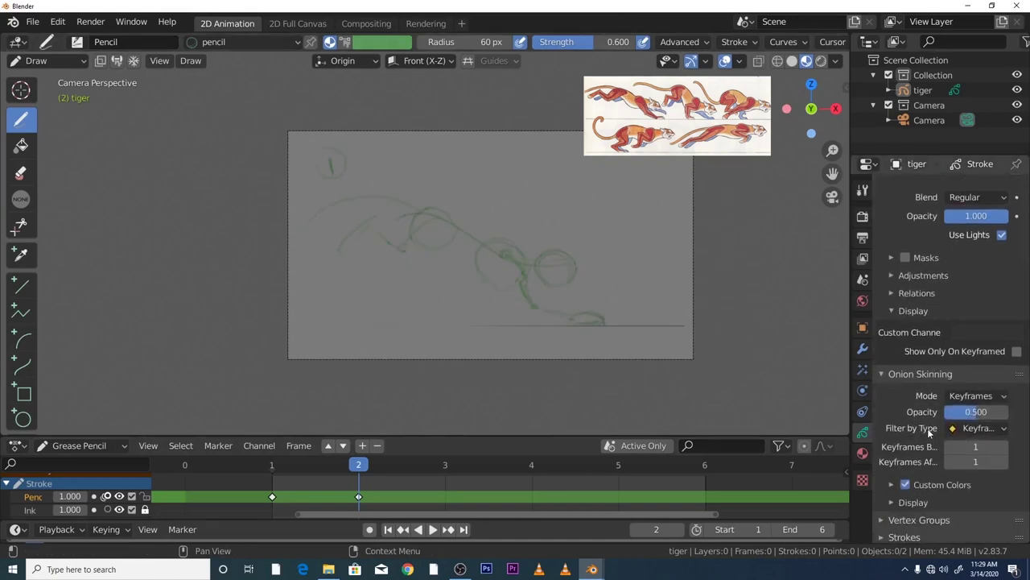
{"action": "scroll", "coordinate": [930, 433], "scroll_direction": "down", "scroll_amount": 3}
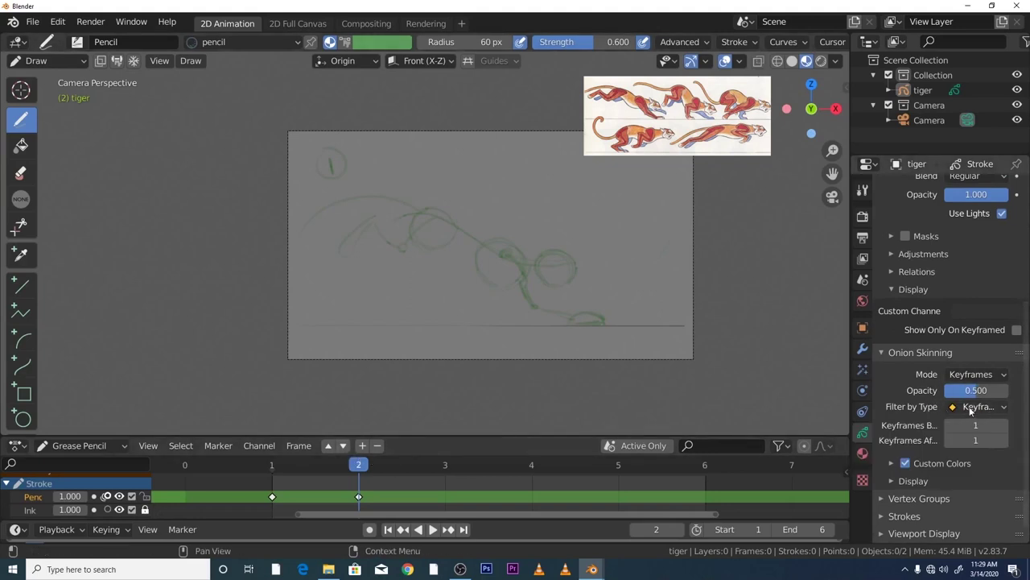
{"action": "left_click", "coordinate": [997, 407]}
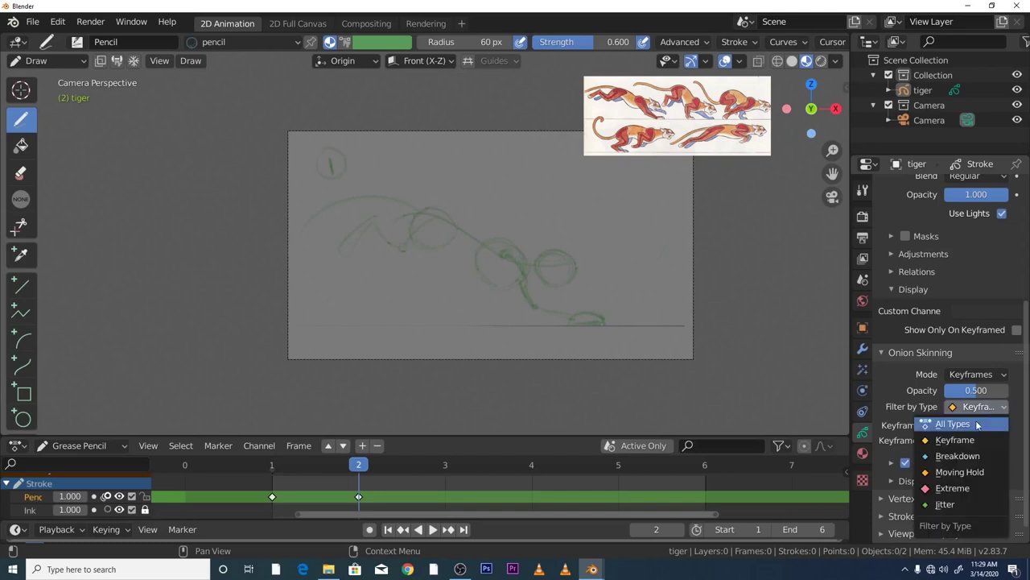
{"action": "left_click", "coordinate": [998, 410]}
{"action": "left_click", "coordinate": [998, 411]}
{"action": "left_click", "coordinate": [962, 424]}
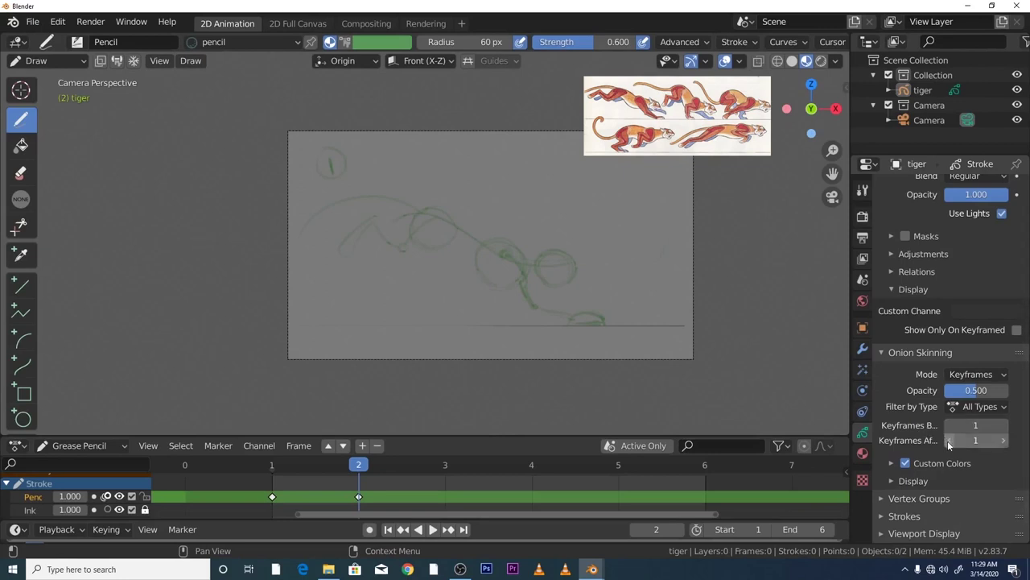
{"action": "left_click", "coordinate": [947, 441]}
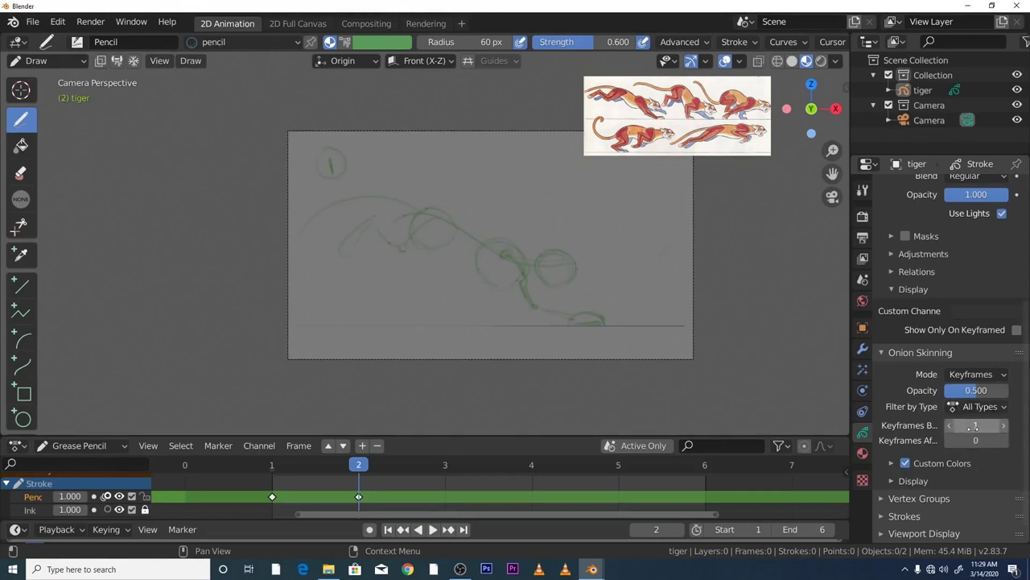
{"action": "scroll", "coordinate": [974, 425], "scroll_direction": "up", "scroll_amount": 5}
{"action": "scroll", "coordinate": [978, 411], "scroll_direction": "down", "scroll_amount": 6}
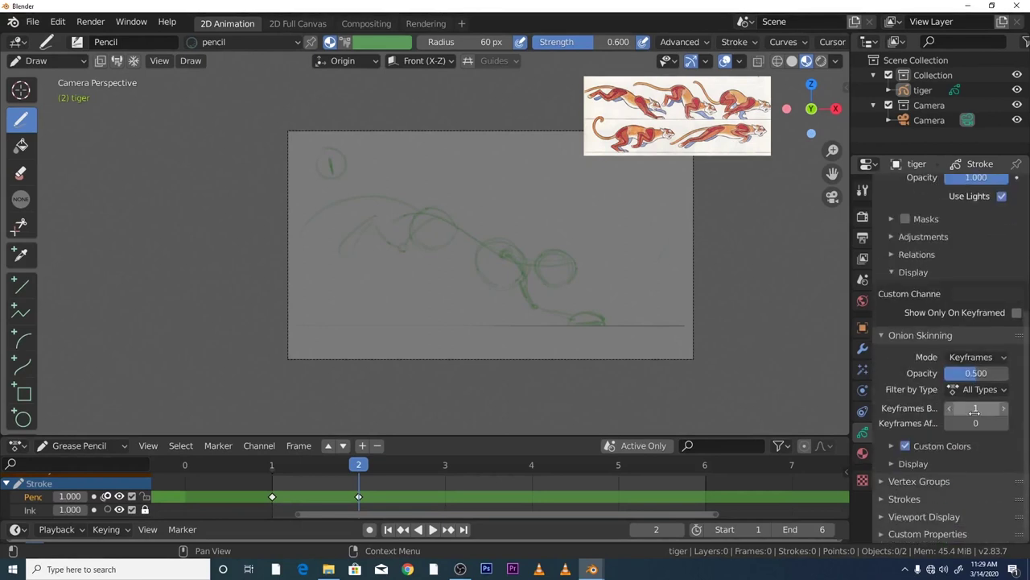
{"action": "scroll", "coordinate": [969, 409], "scroll_direction": "up", "scroll_amount": 4}
{"action": "scroll", "coordinate": [969, 409], "scroll_direction": "up", "scroll_amount": 5}
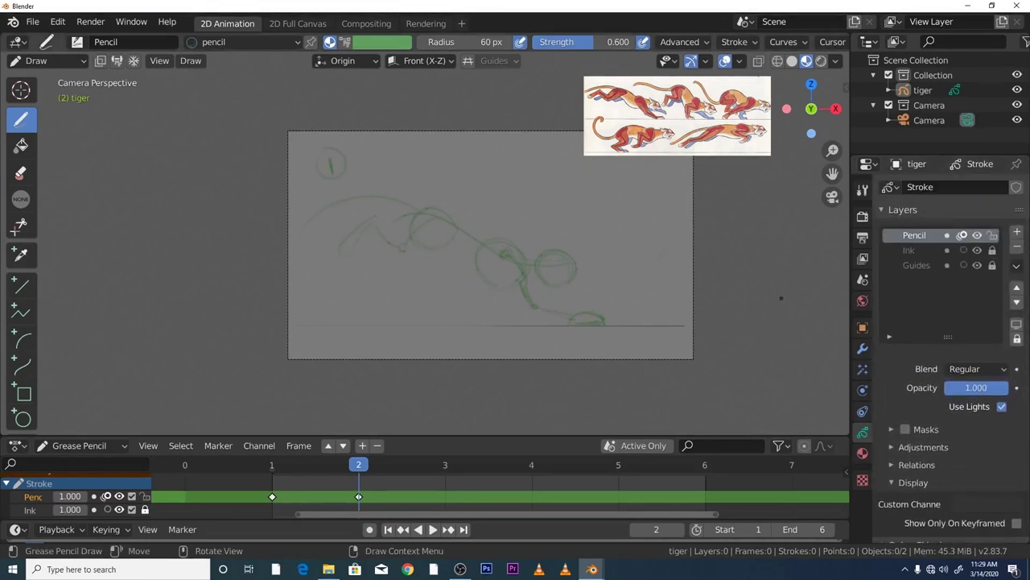
- Play back, stop on frame 2, and zoom in on the camera frame for the second pose
{"action": "key", "text": "space"}
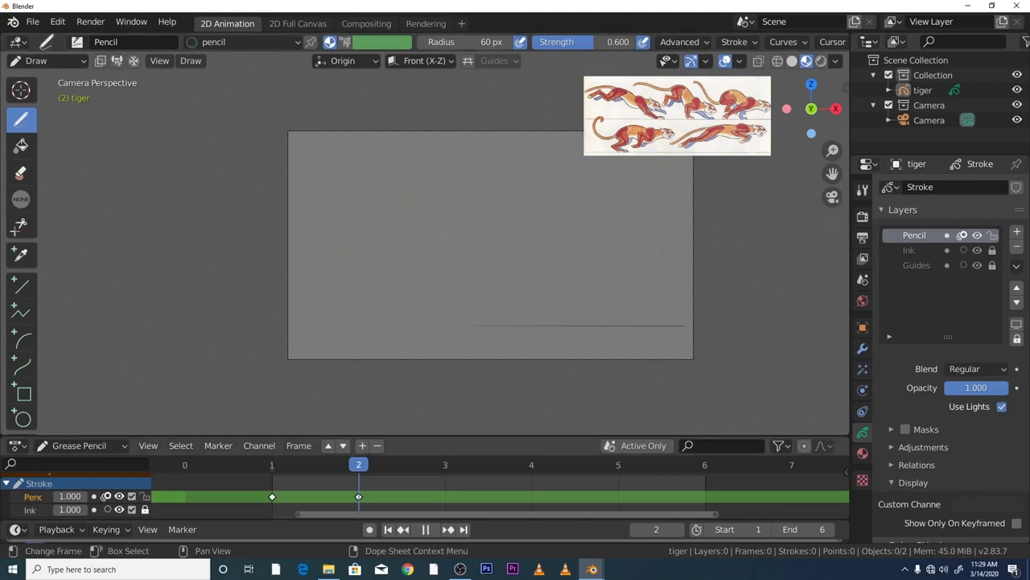
{"action": "key", "text": "space"}
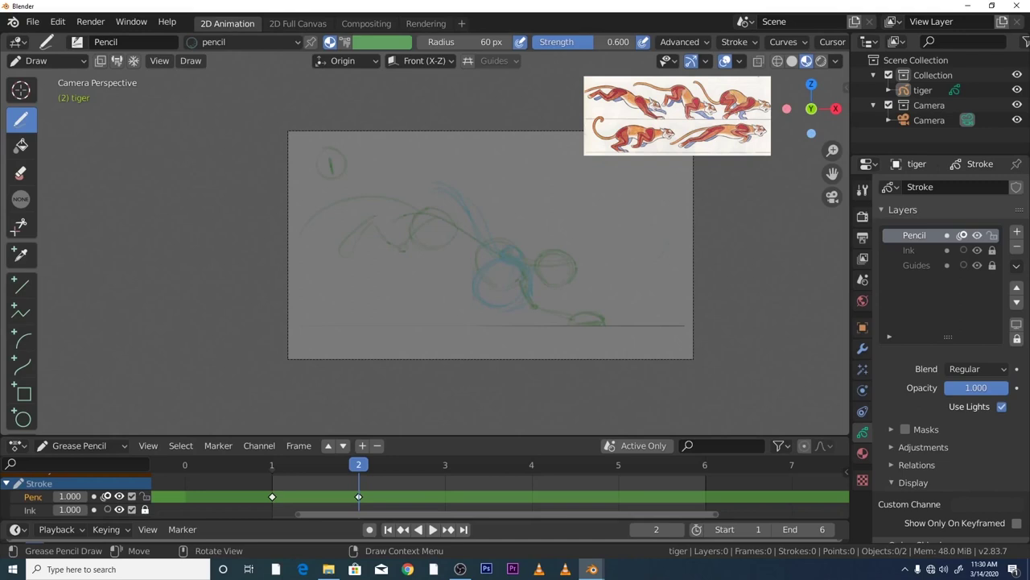
{"action": "left_click_drag", "start_coordinate": [832, 151], "coordinate": [787, 141]}
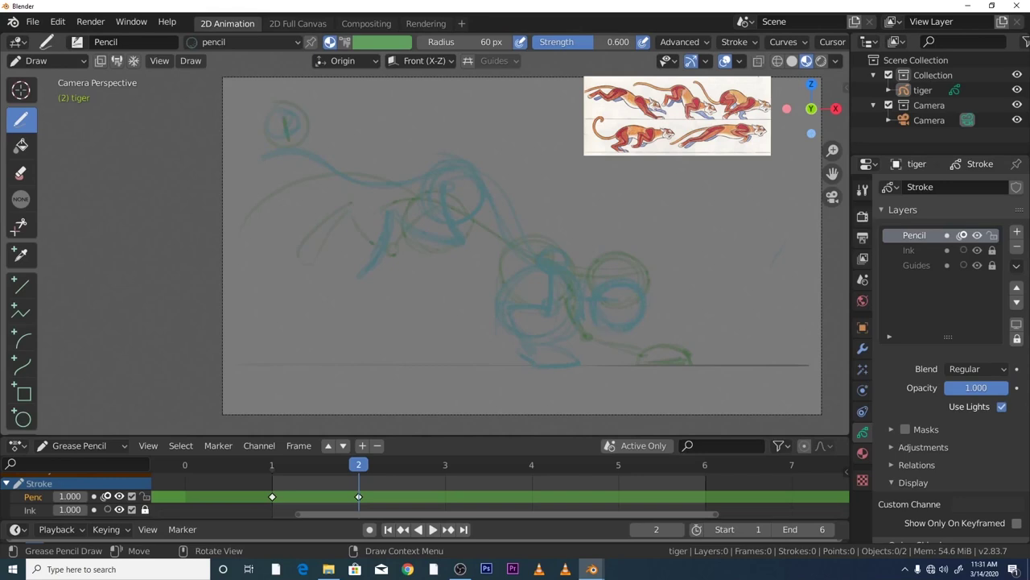
{"action": "key", "text": "space"}
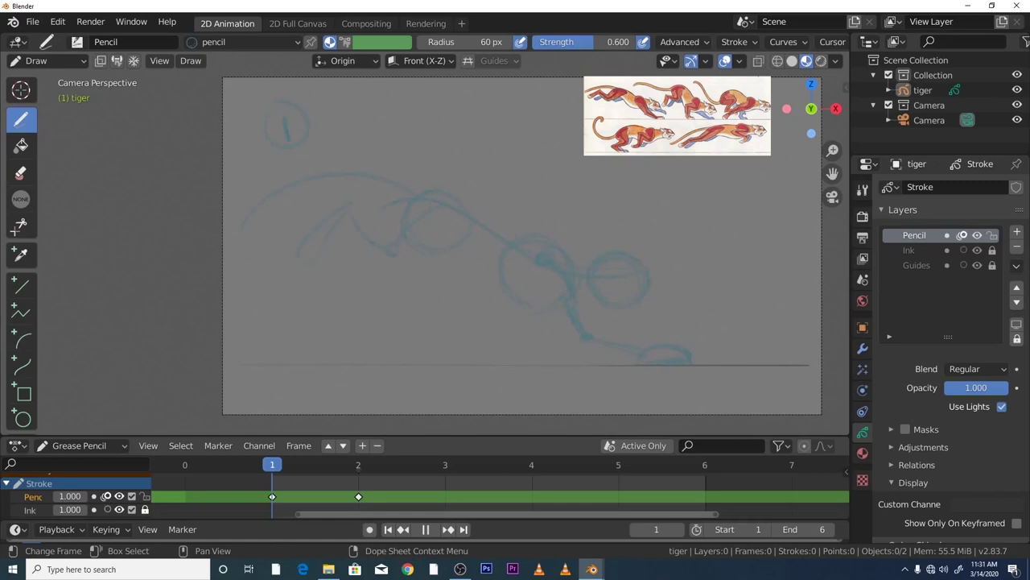
{"action": "key", "text": "space"}
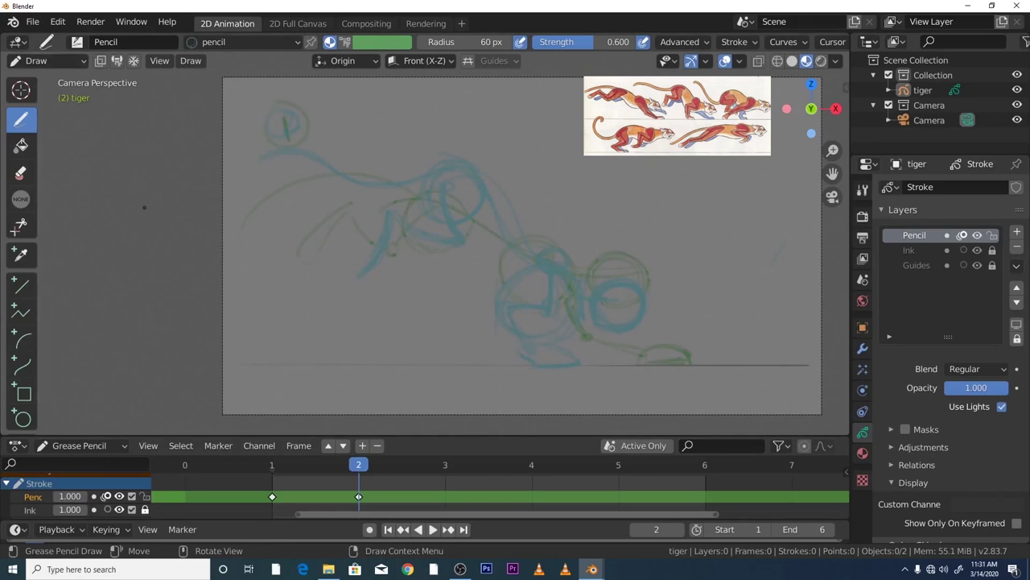
- Select the Erase tool in Stroke mode and zoom in on the tiger sketch
{"action": "left_click", "coordinate": [21, 172]}
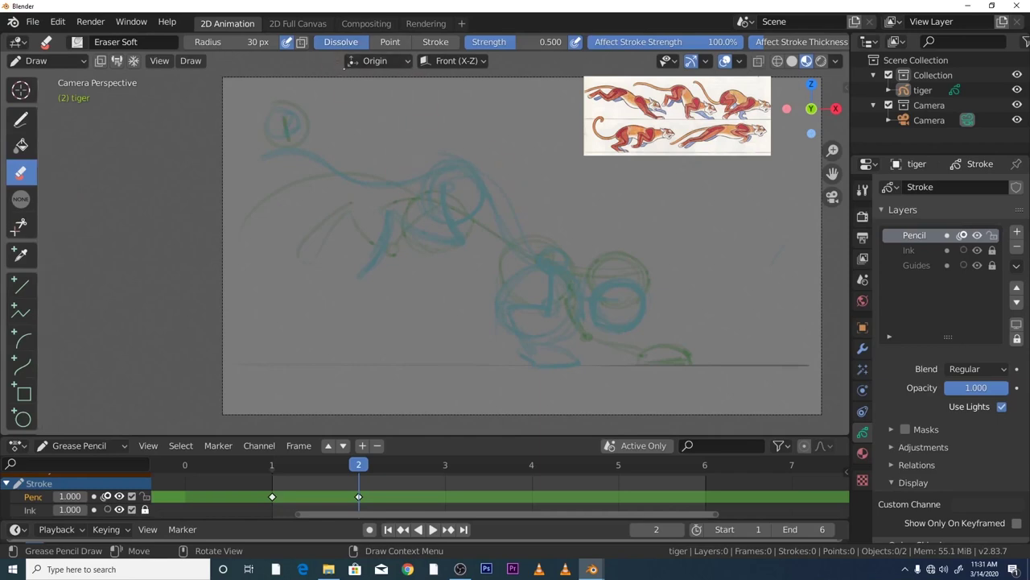
{"action": "left_click", "coordinate": [436, 42]}
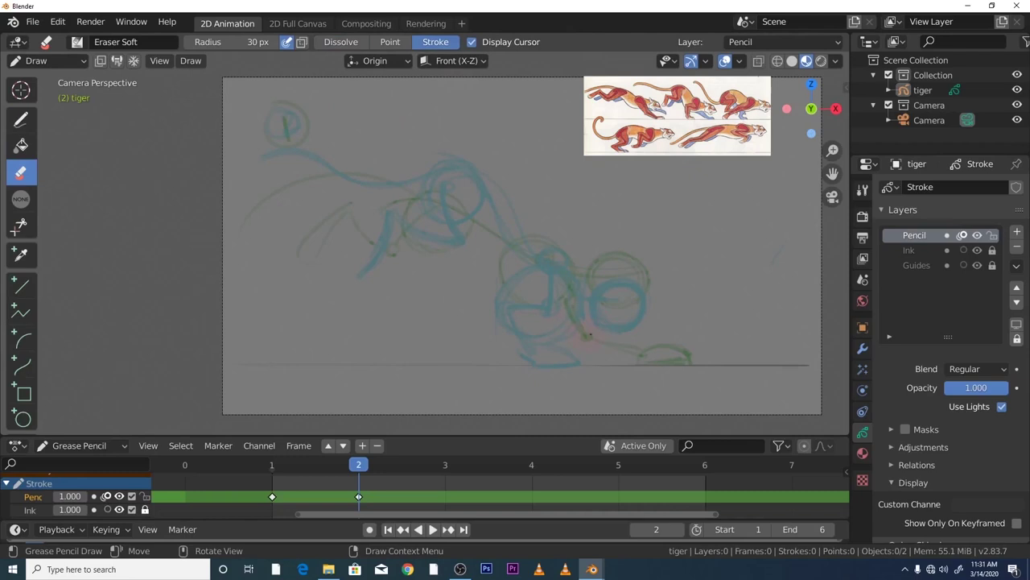
{"action": "left_click_drag", "start_coordinate": [832, 150], "coordinate": [791, 166]}
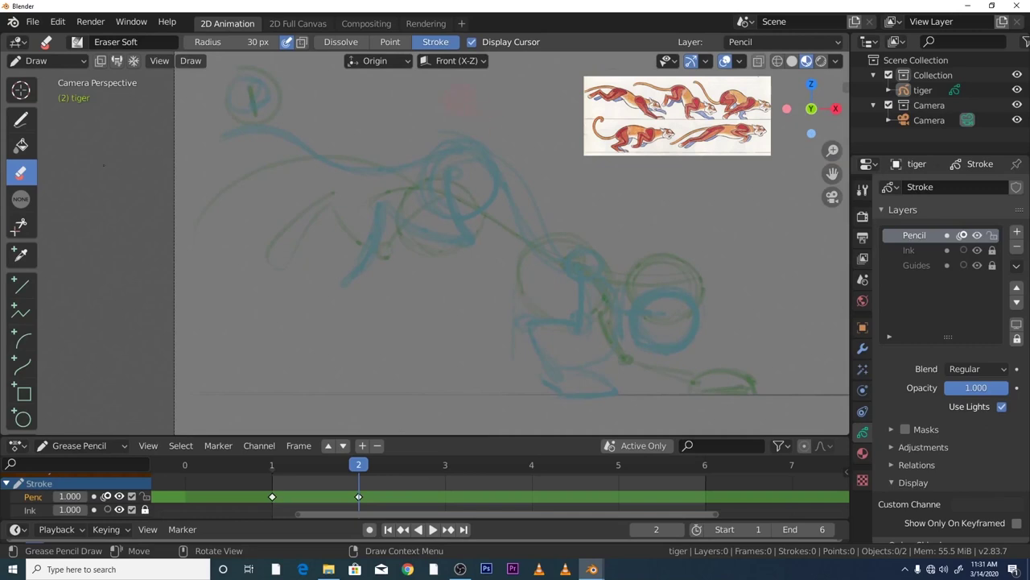
- Rework frame 2's chest circles and legs, alternating Draw and Erase, then replay and stop on frame 2
{"action": "key", "text": "d"}
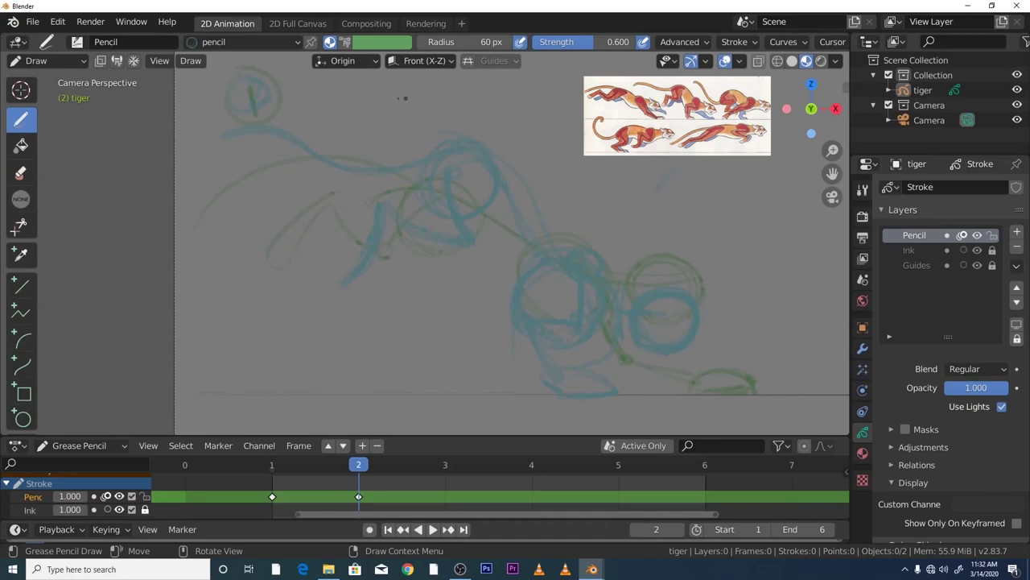
{"action": "left_click", "coordinate": [21, 172]}
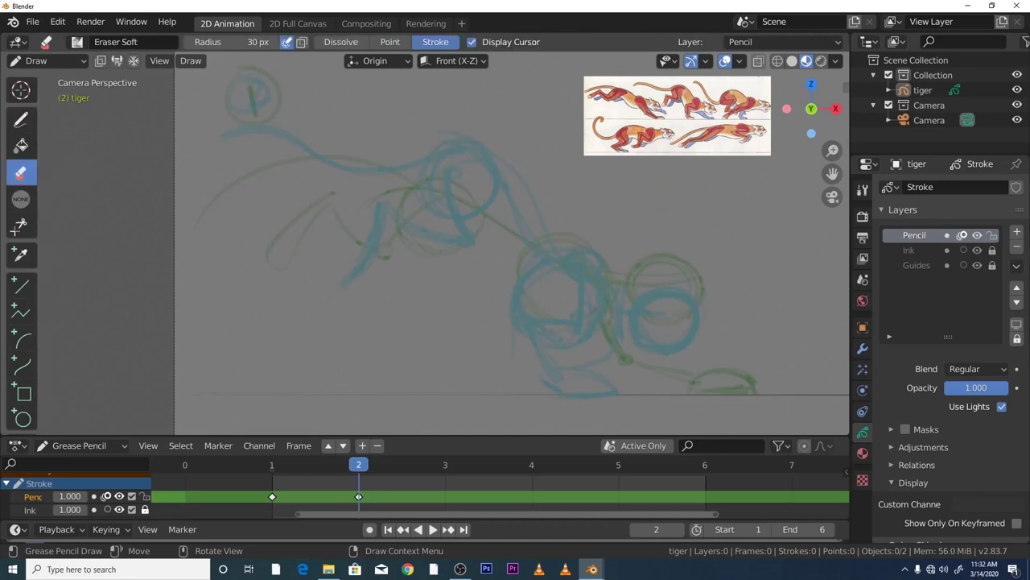
{"action": "left_click", "coordinate": [20, 118]}
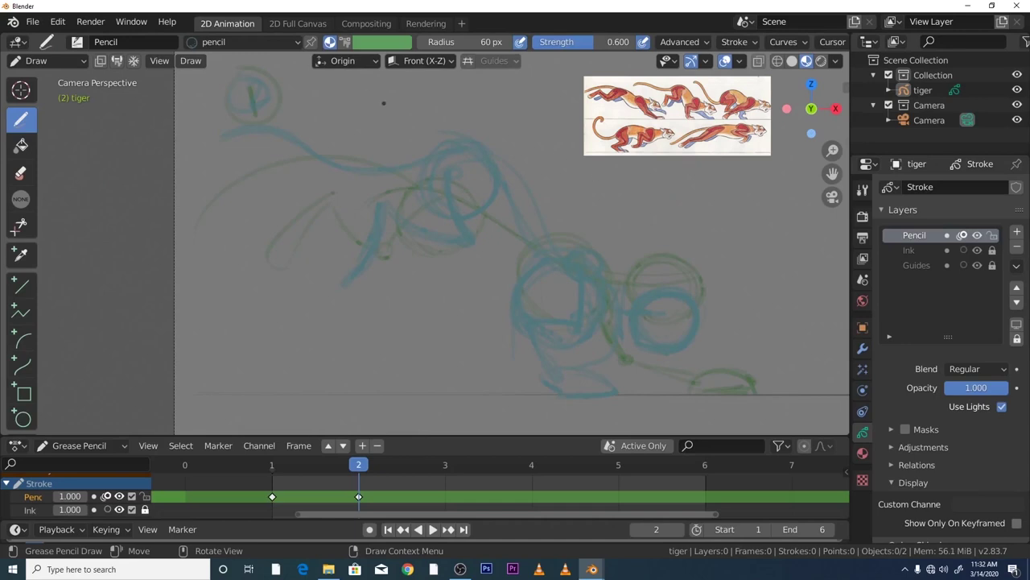
{"action": "left_click", "coordinate": [20, 172]}
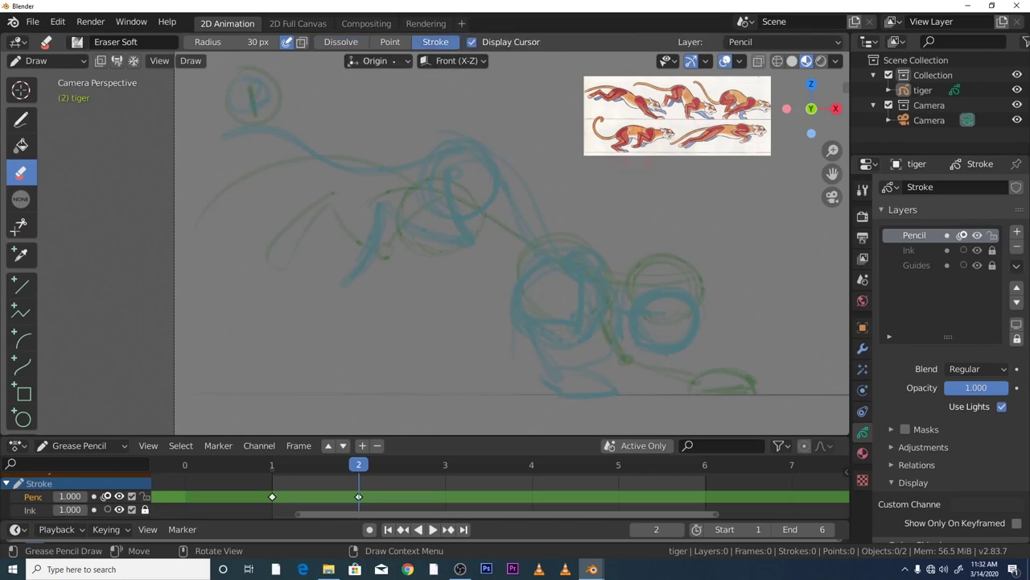
{"action": "left_click", "coordinate": [20, 118]}
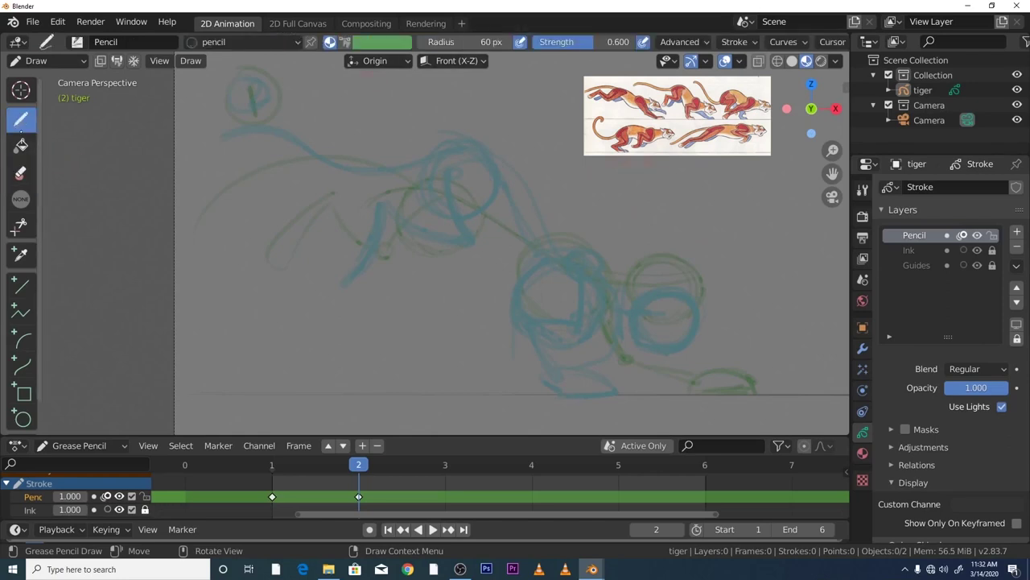
{"action": "key", "text": "space"}
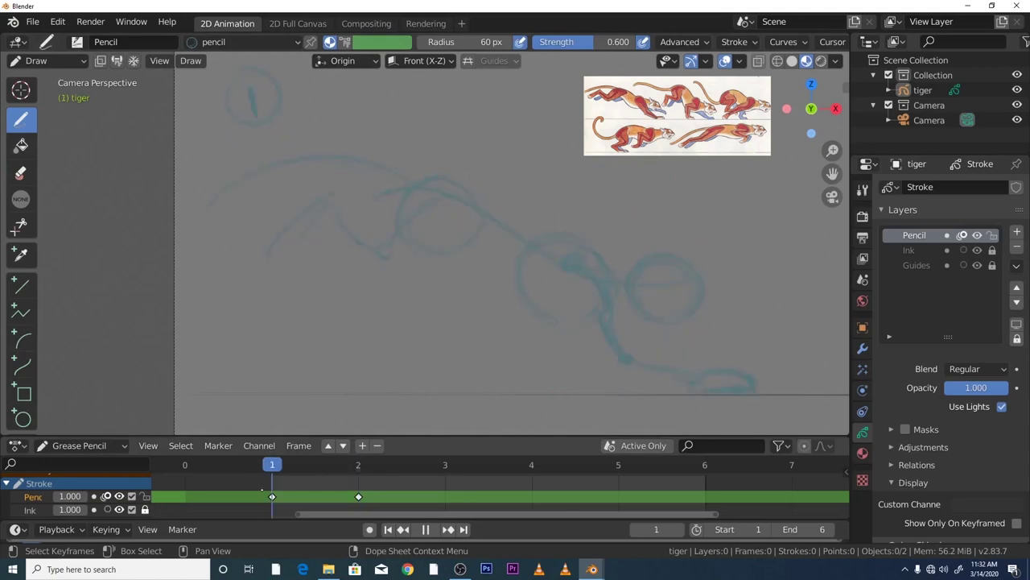
{"action": "key", "text": "space"}
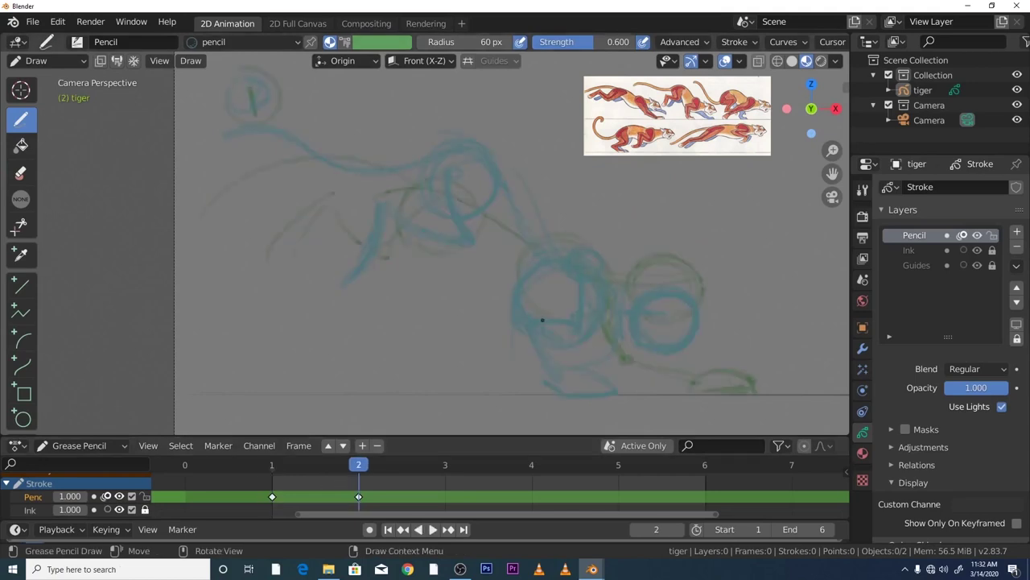
{"action": "left_click", "coordinate": [21, 172]}
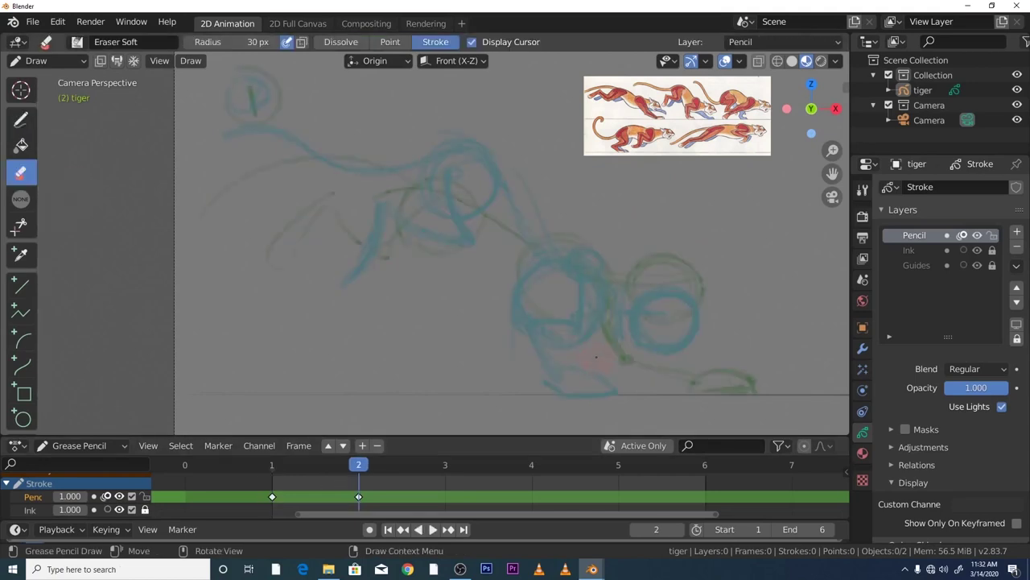
- Scrub the timeline playhead to frame 3
{"action": "left_click_drag", "start_coordinate": [359, 465], "coordinate": [445, 464]}
- Start the frame 3 pose with the Draw tool, creating its keyframe, and undo a bad stroke
{"action": "left_click", "coordinate": [21, 118]}
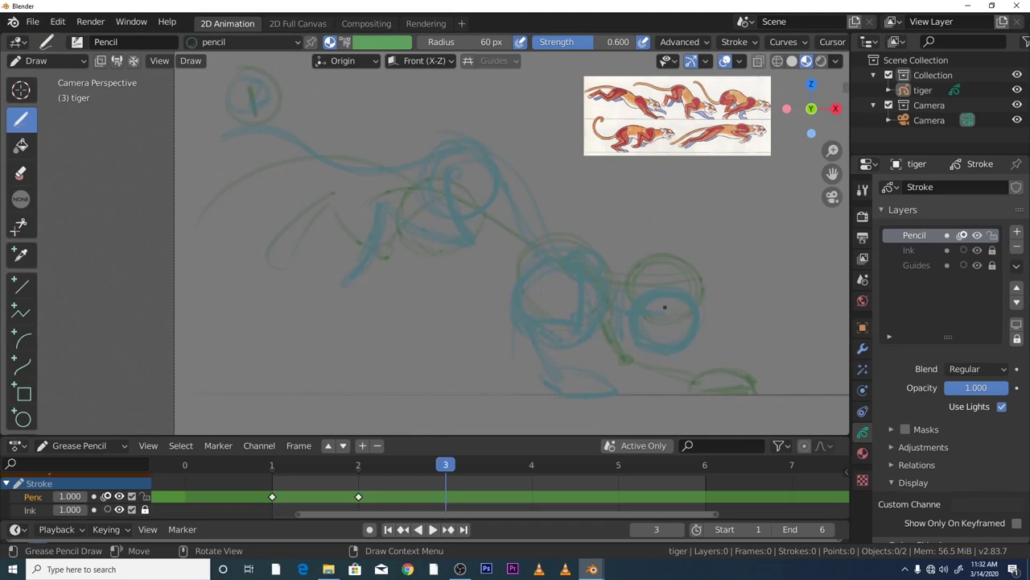
{"action": "left_click", "coordinate": [657, 289]}
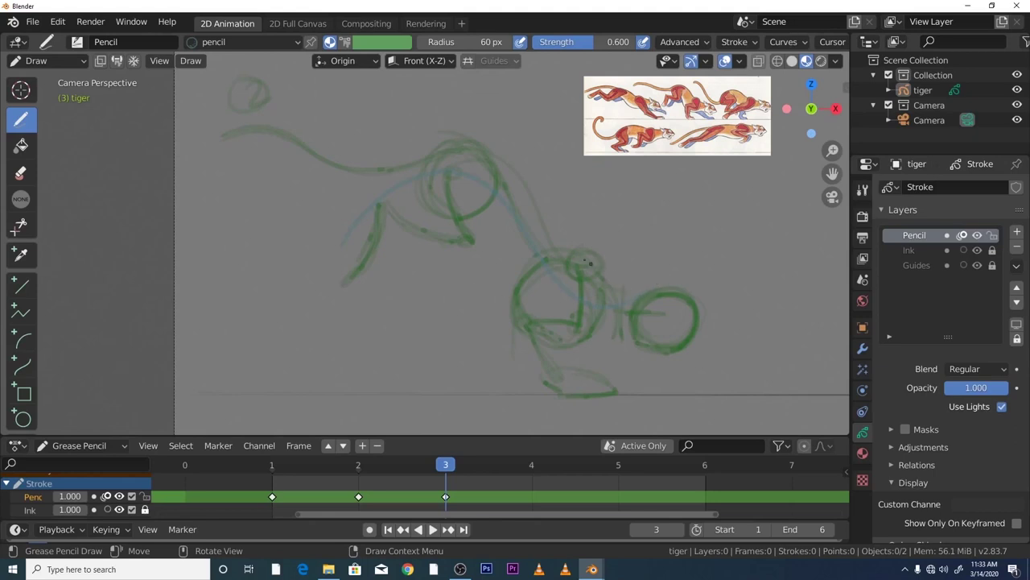
{"action": "left_click", "coordinate": [57, 22]}
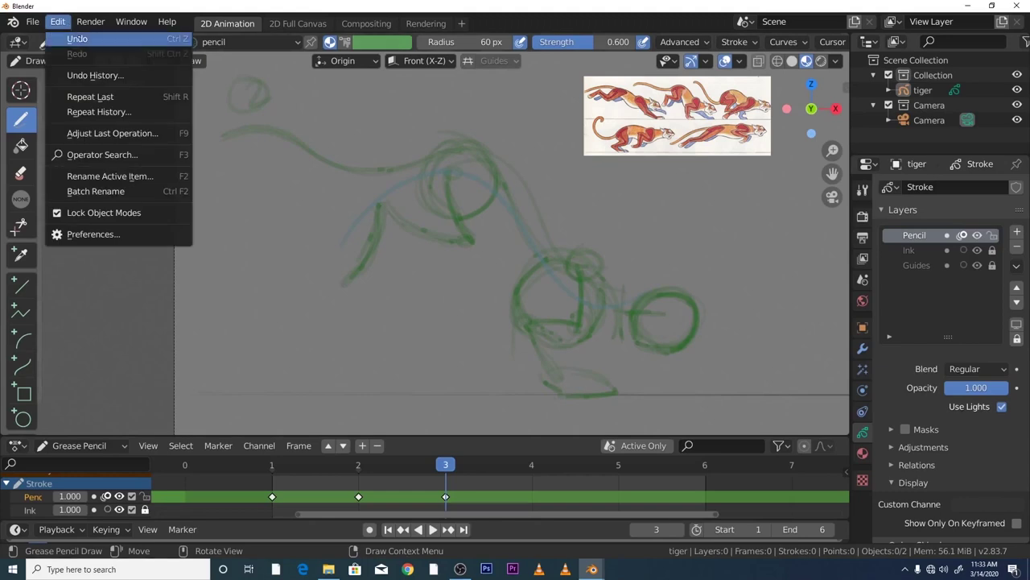
{"action": "left_click", "coordinate": [72, 38]}
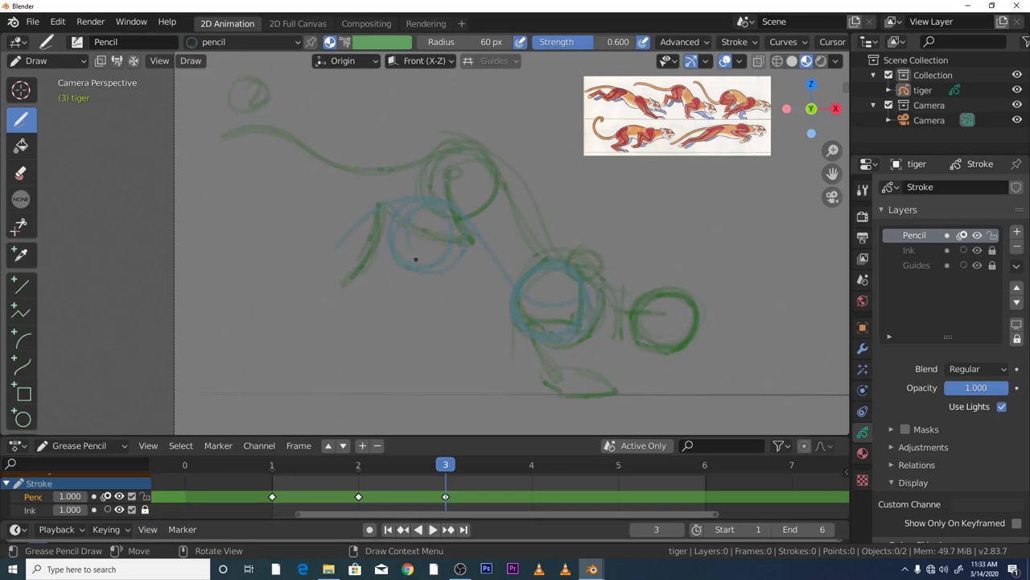
- Sketch and clean up frame 3's body circles and legs, switching between Eraser and Draw
{"action": "key", "text": "e"}
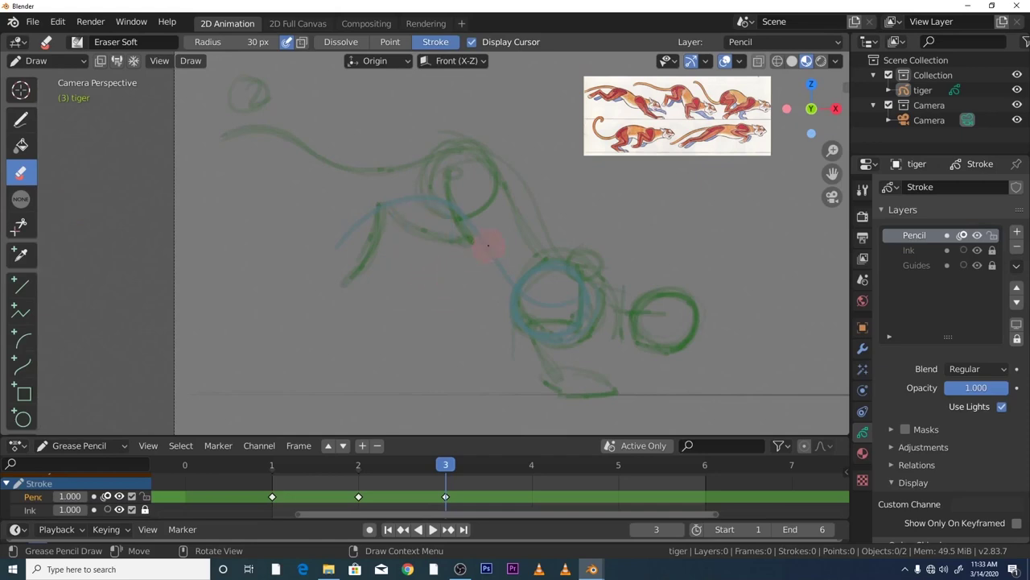
{"action": "key", "text": "d"}
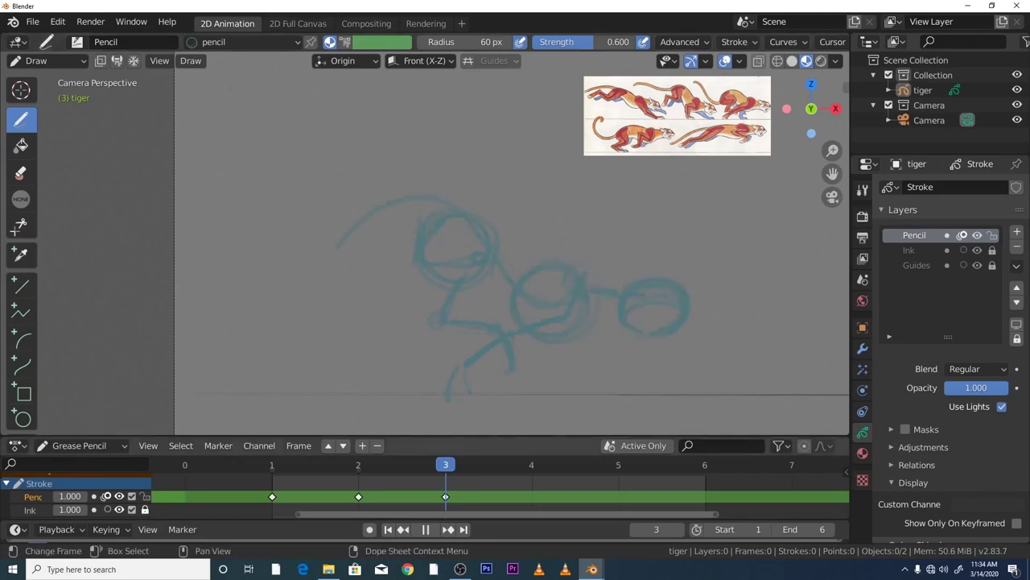
- Step between frames 3 and 4 and toggle the Pencil layer's onion skinning
{"action": "key", "text": "Right"}
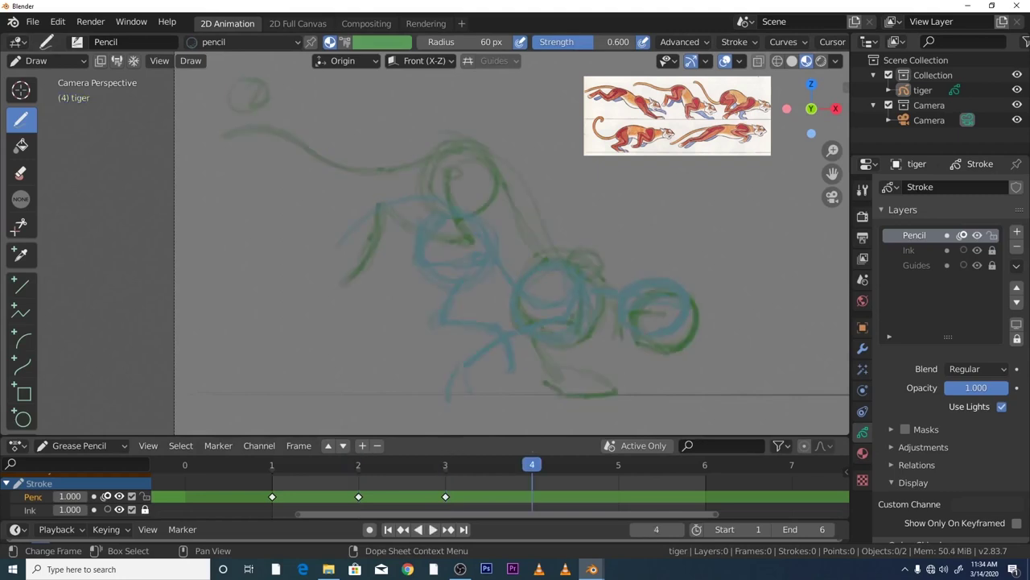
{"action": "key", "text": "Left"}
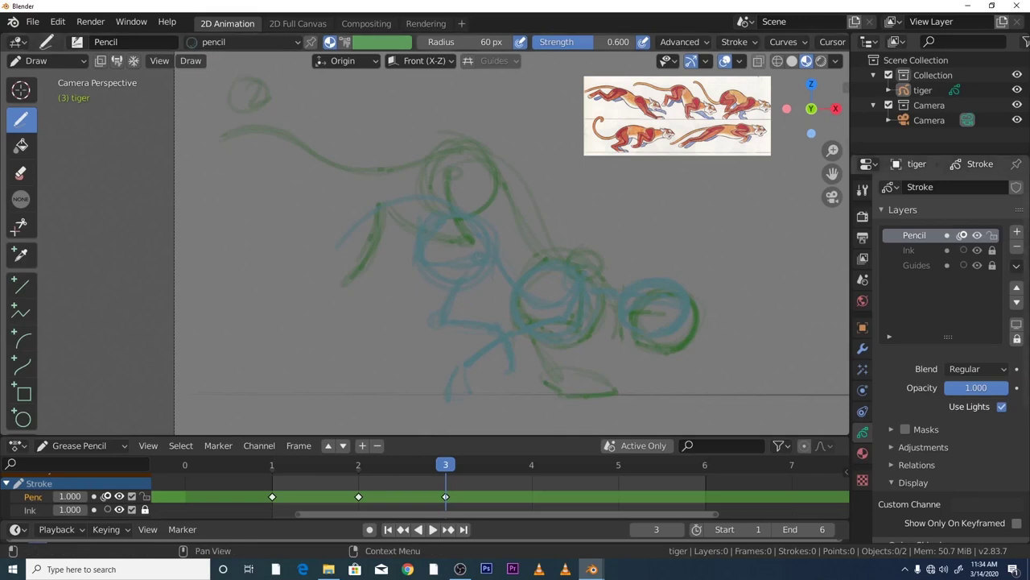
{"action": "left_click", "coordinate": [963, 235]}
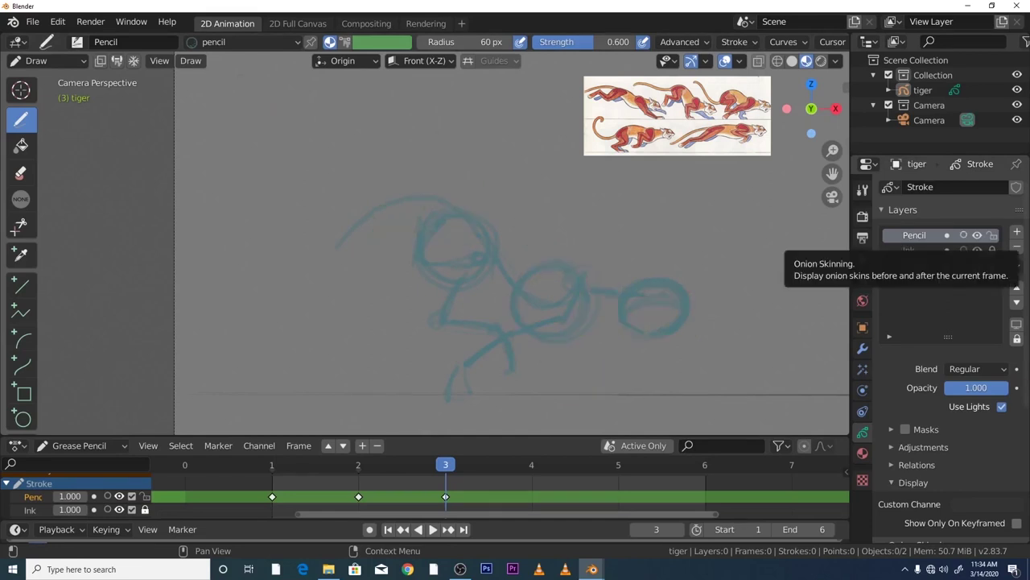
{"action": "left_click", "coordinate": [962, 235]}
{"action": "left_click", "coordinate": [963, 235]}
{"action": "left_click", "coordinate": [962, 235]}
{"action": "left_click", "coordinate": [963, 235]}
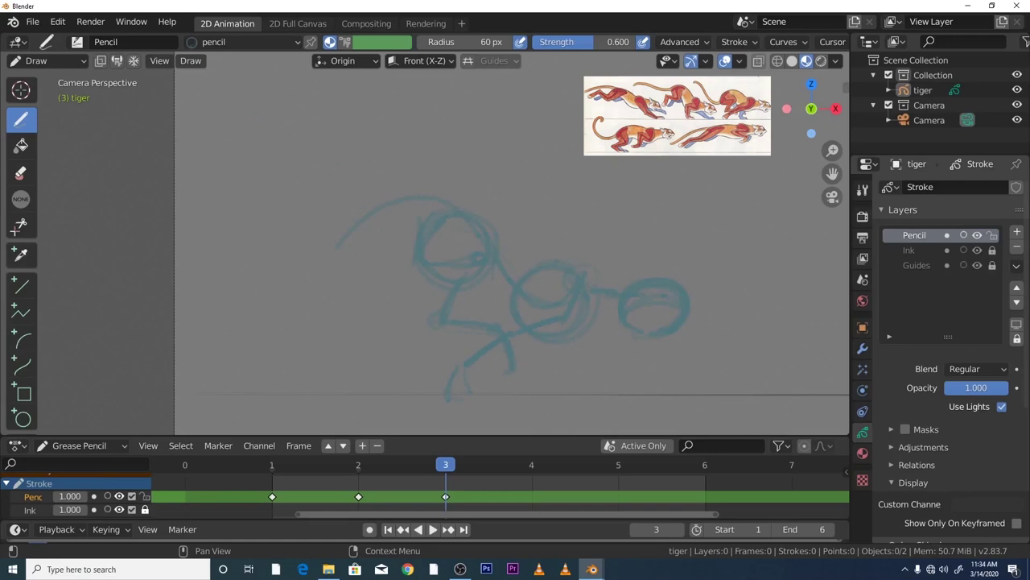
- With onion skinning on, play the animation and stop on frame 4
{"action": "key", "text": "space"}
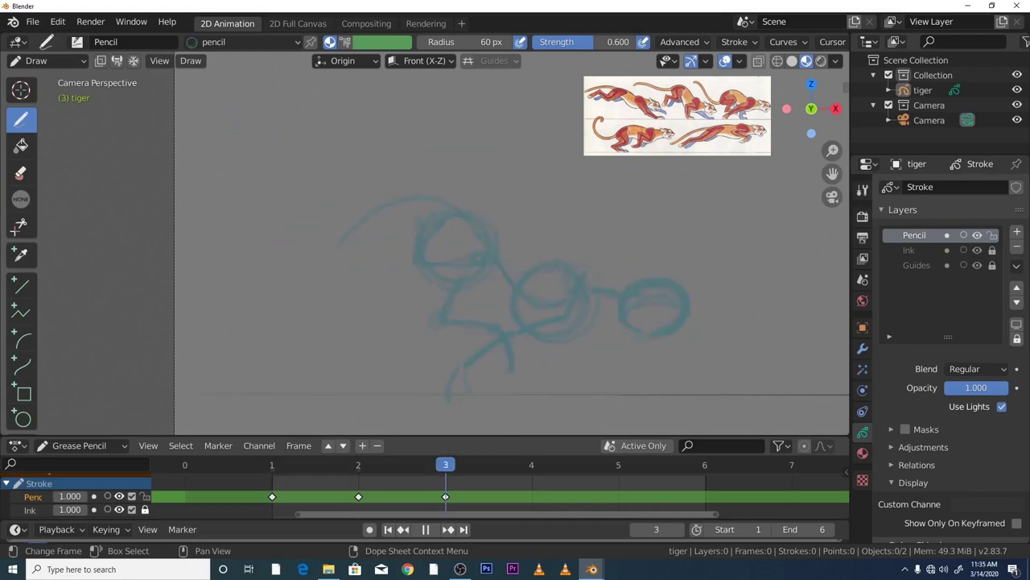
{"action": "key", "text": "space"}
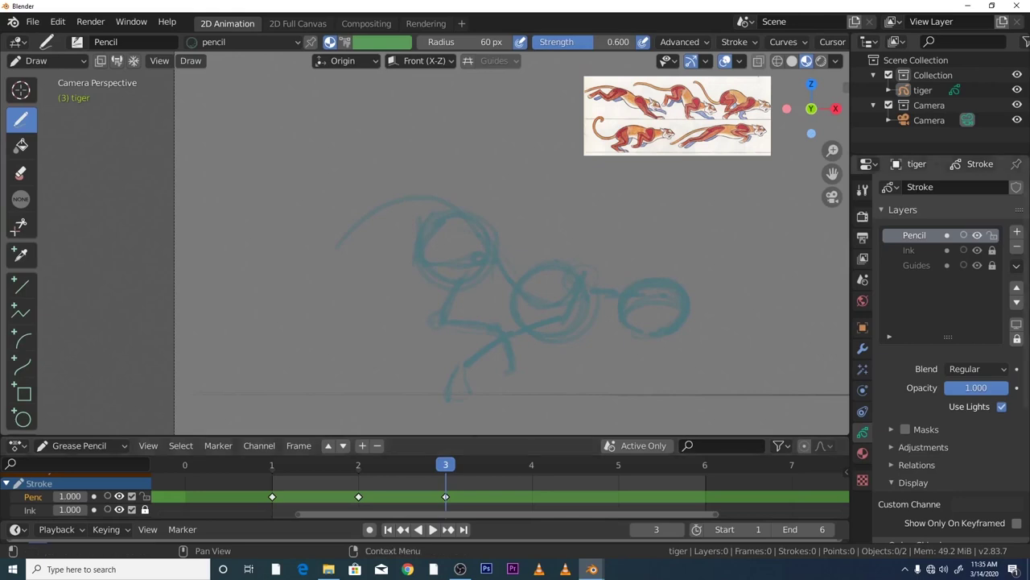
{"action": "left_click", "coordinate": [962, 235]}
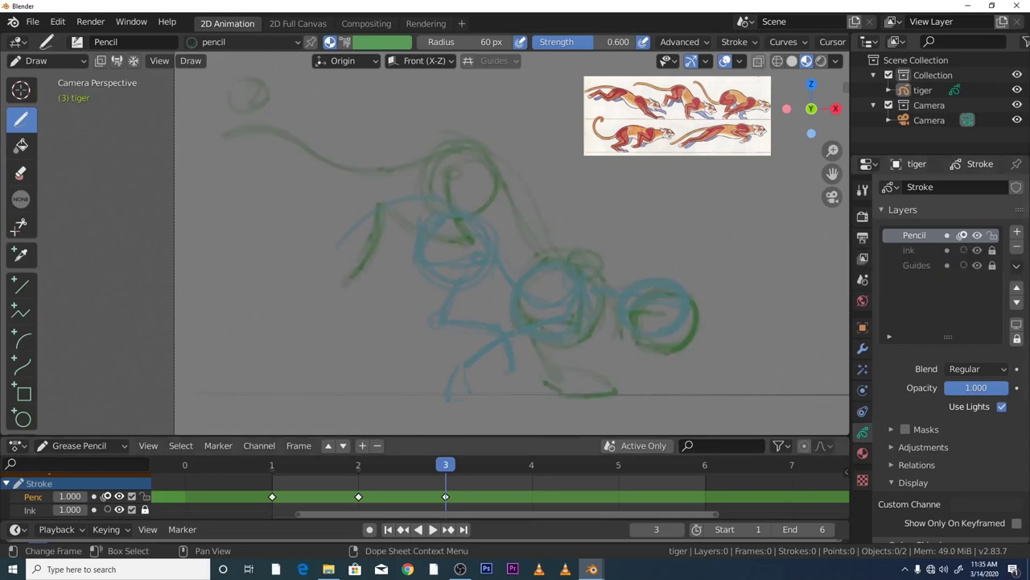
{"action": "key", "text": "space"}
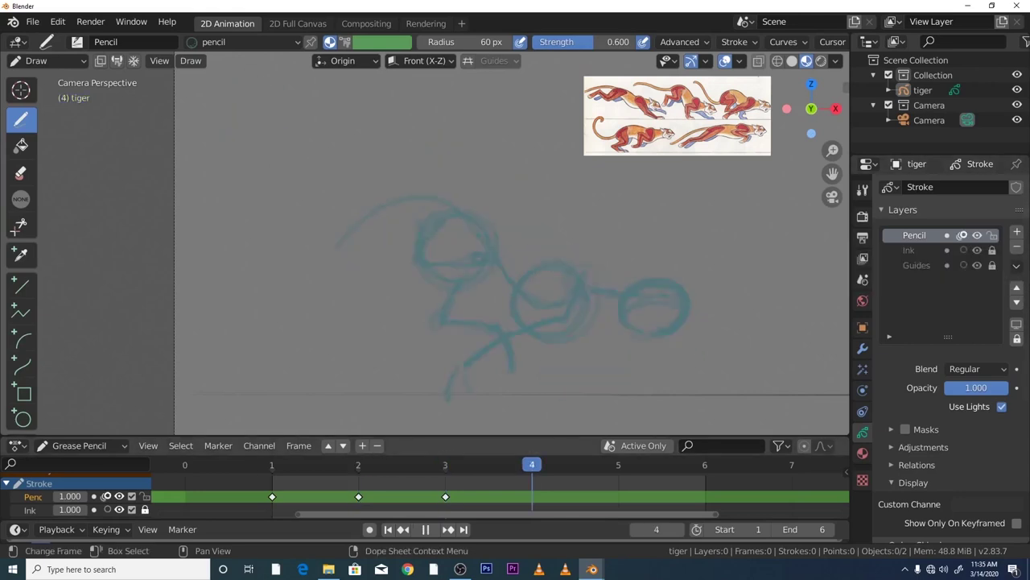
{"action": "key", "text": "space"}
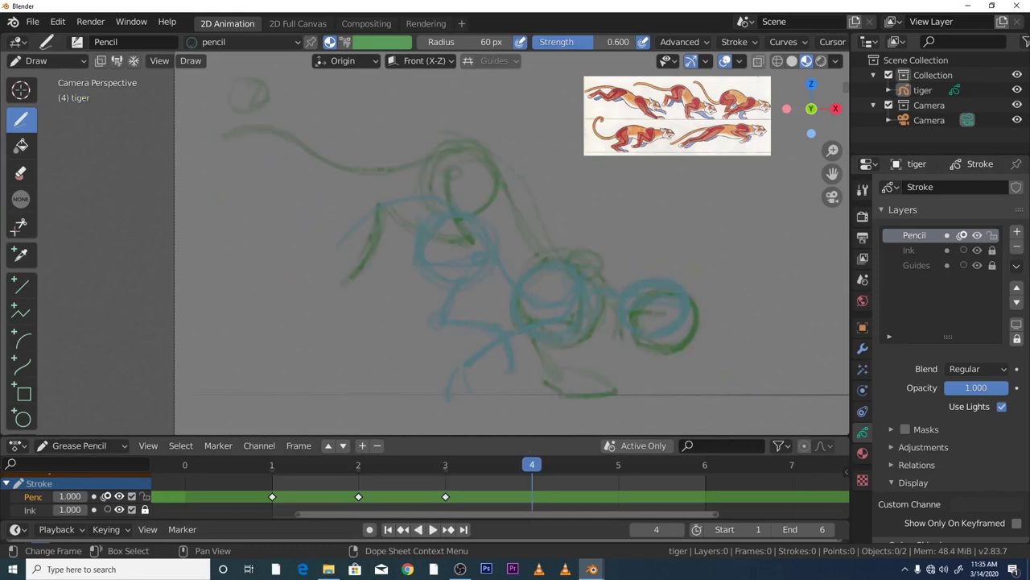
{"action": "key", "text": "Left"}
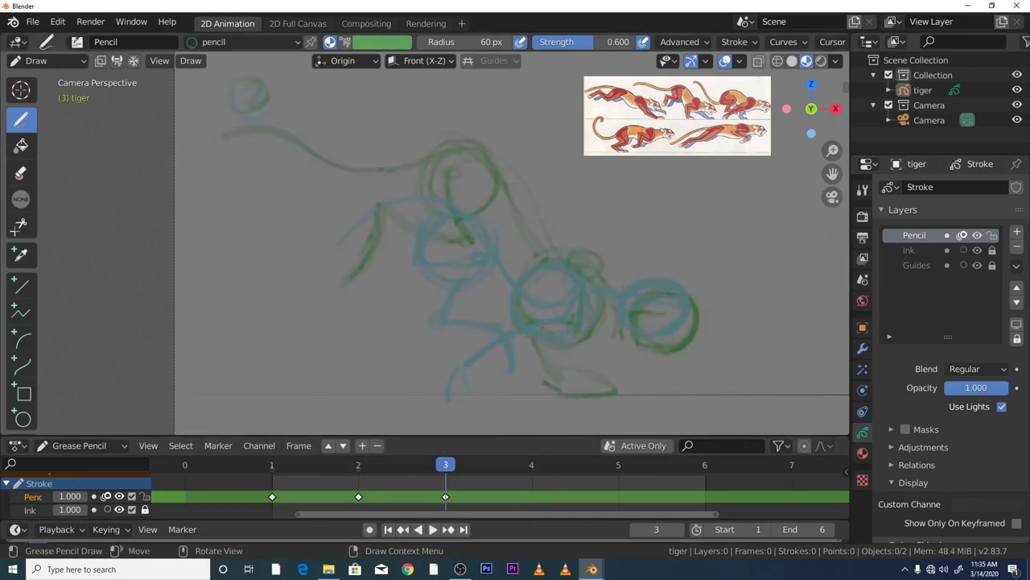
{"action": "key", "text": "space"}
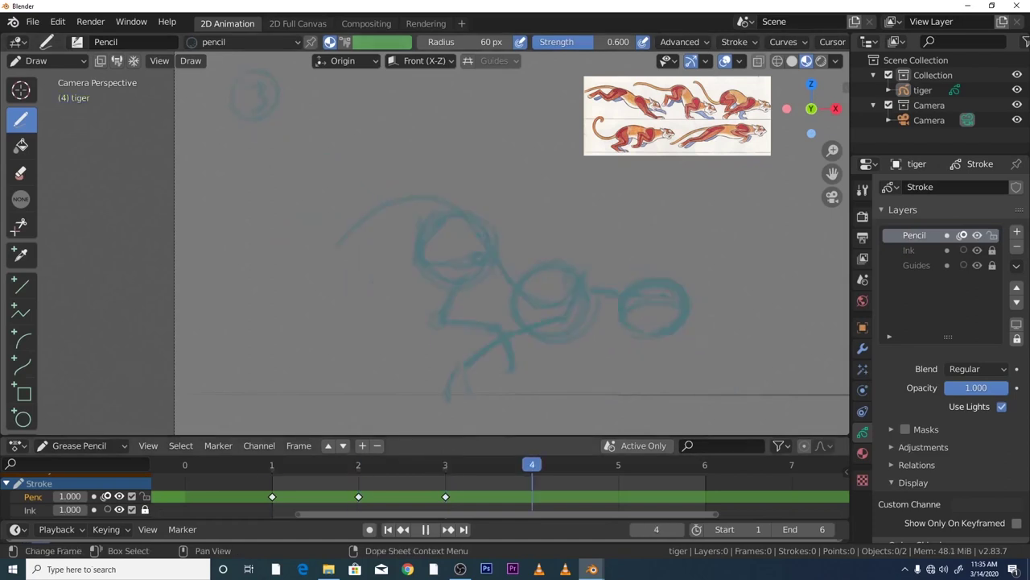
{"action": "key", "text": "space"}
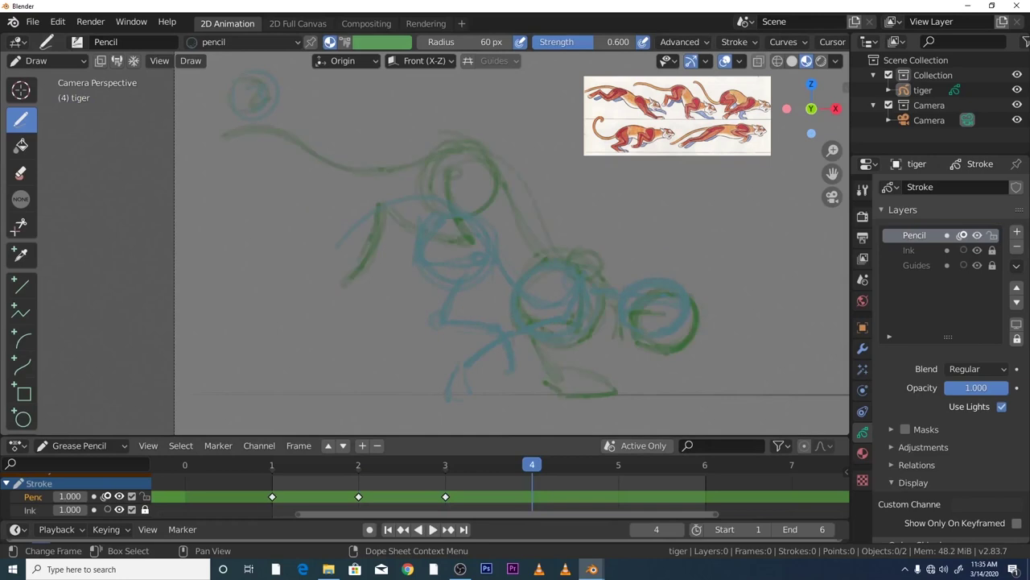
{"action": "key", "text": "space"}
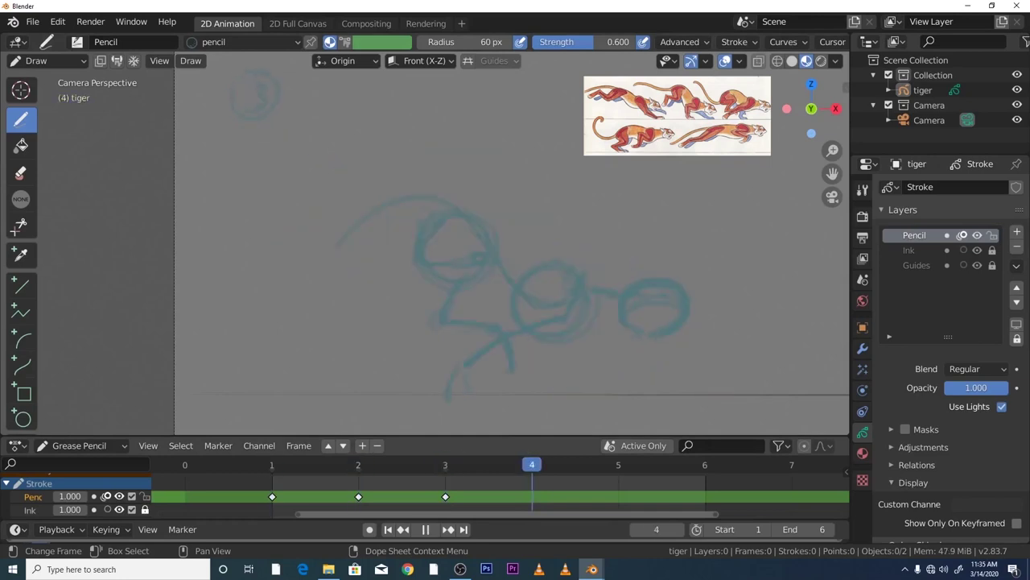
{"action": "key", "text": "Escape"}
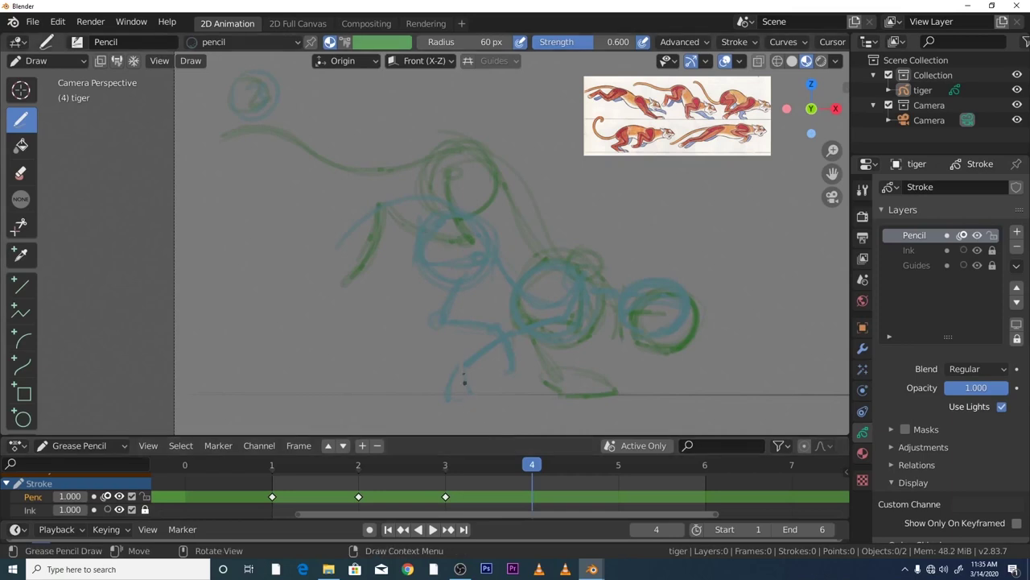
- Key frame 4, sketch the blue arching back line, review playback, then turn off onion skinning
{"action": "key", "text": "i"}
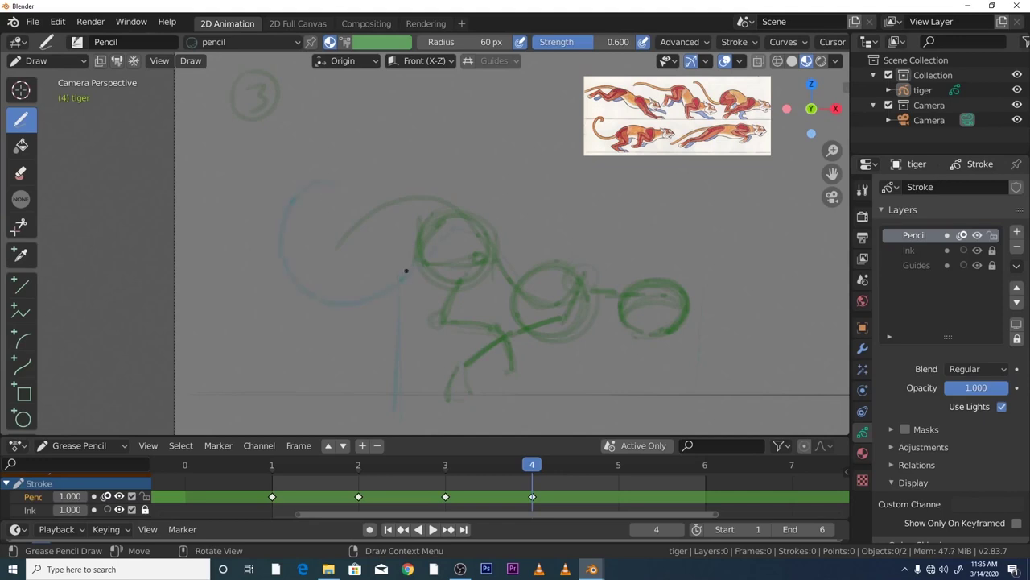
{"action": "left_click_drag", "start_coordinate": [410, 262], "coordinate": [560, 269]}
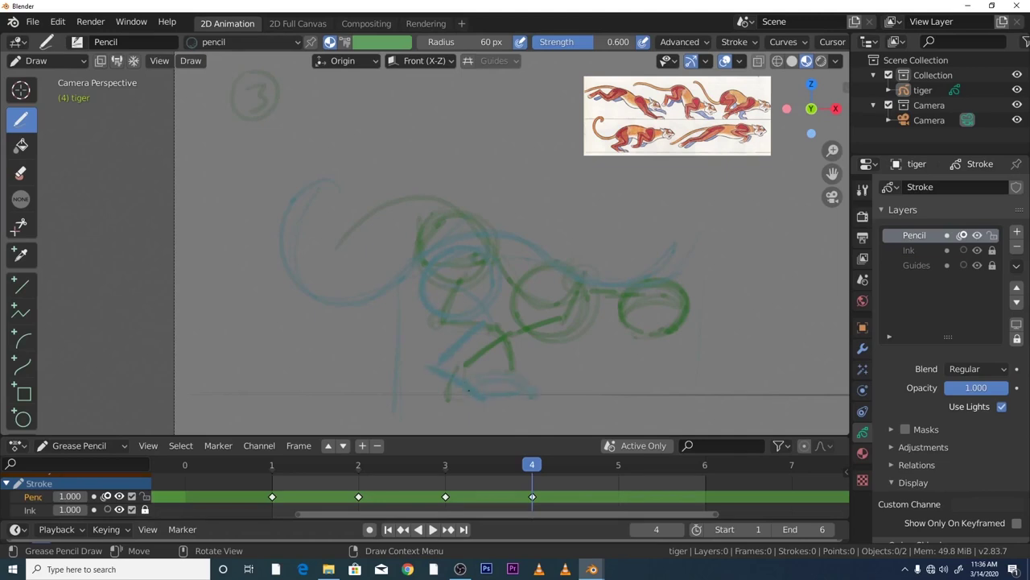
{"action": "key", "text": "space"}
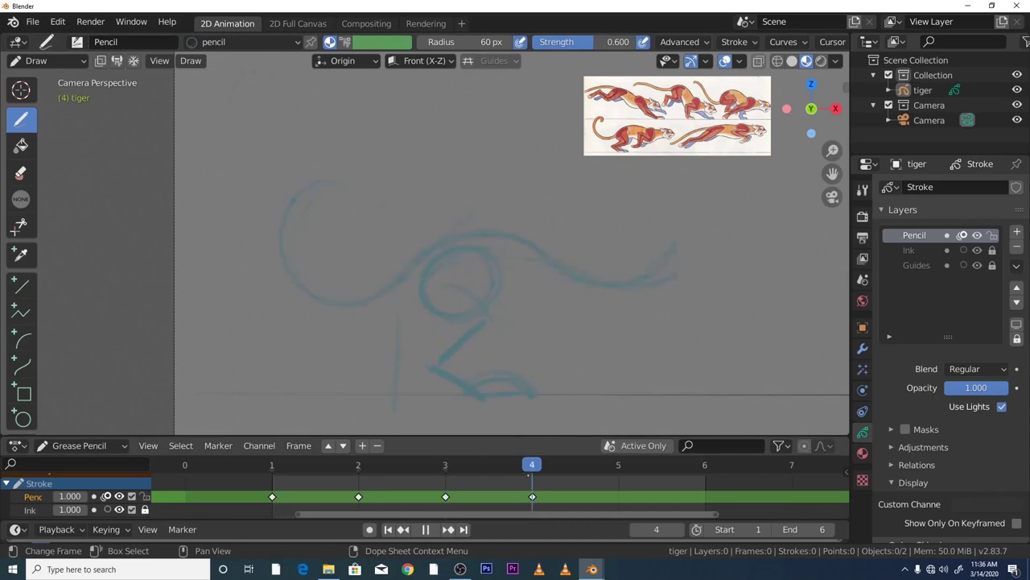
{"action": "key", "text": "space"}
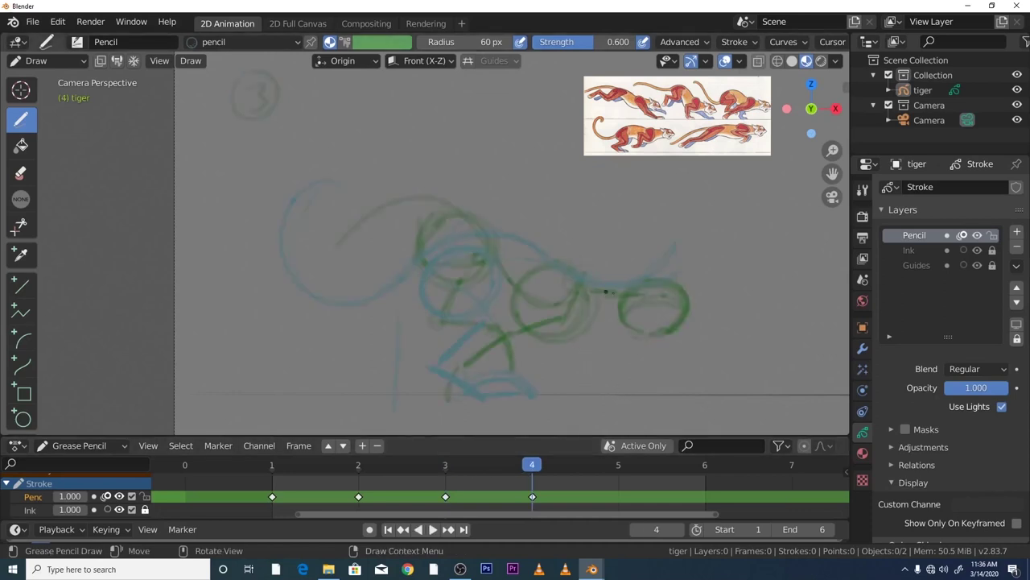
{"action": "left_click", "coordinate": [962, 235]}
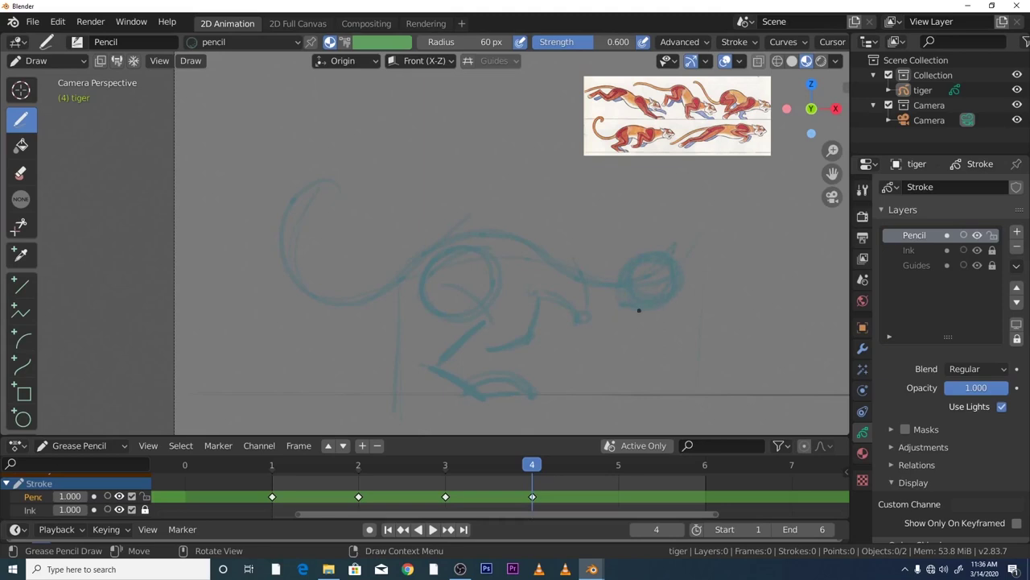
- Play the animation and flip between frames 4 and 5 to review the poses
{"action": "left_click", "coordinate": [432, 529]}
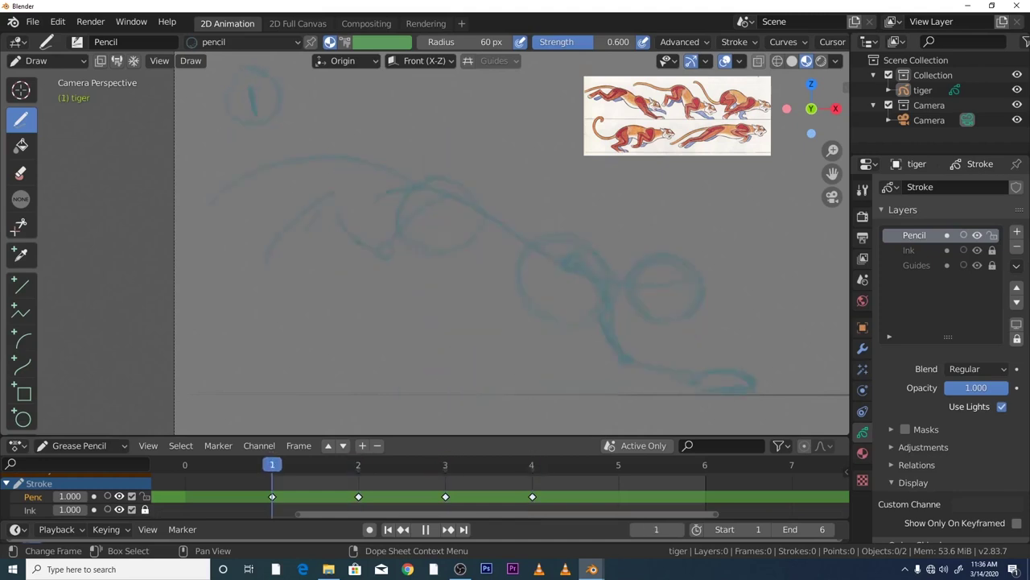
{"action": "key", "text": "space"}
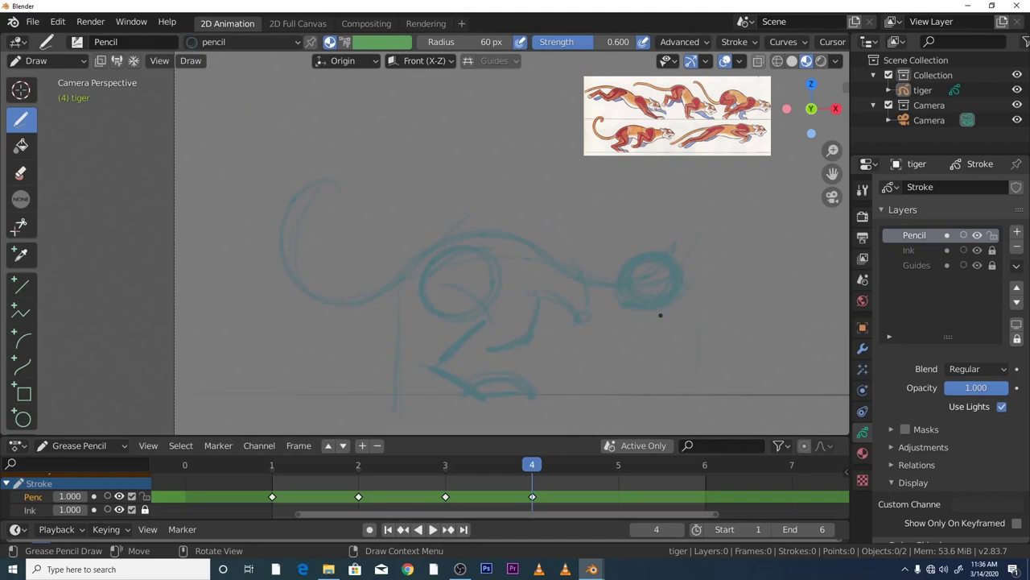
{"action": "key", "text": "space"}
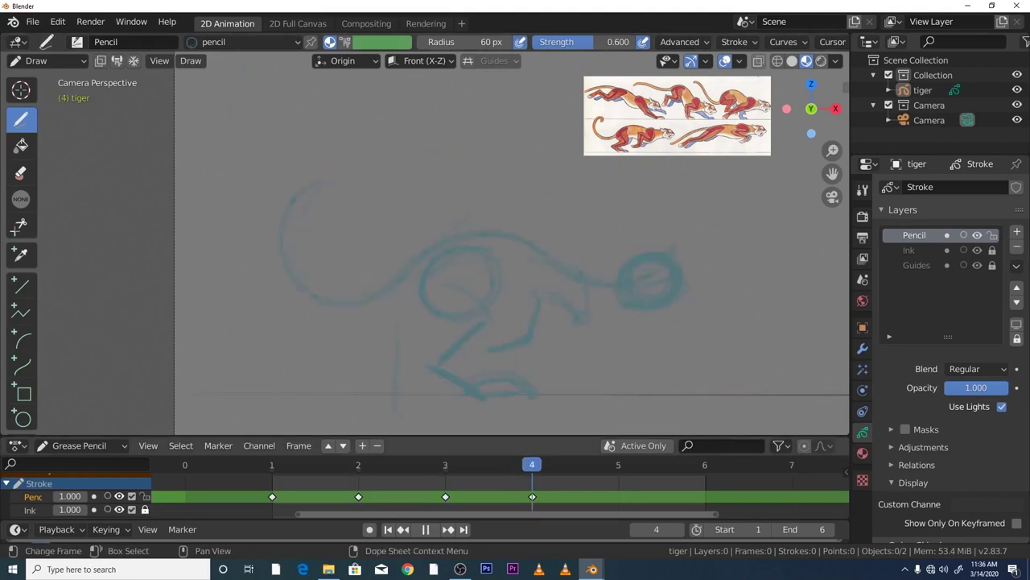
{"action": "key", "text": "space"}
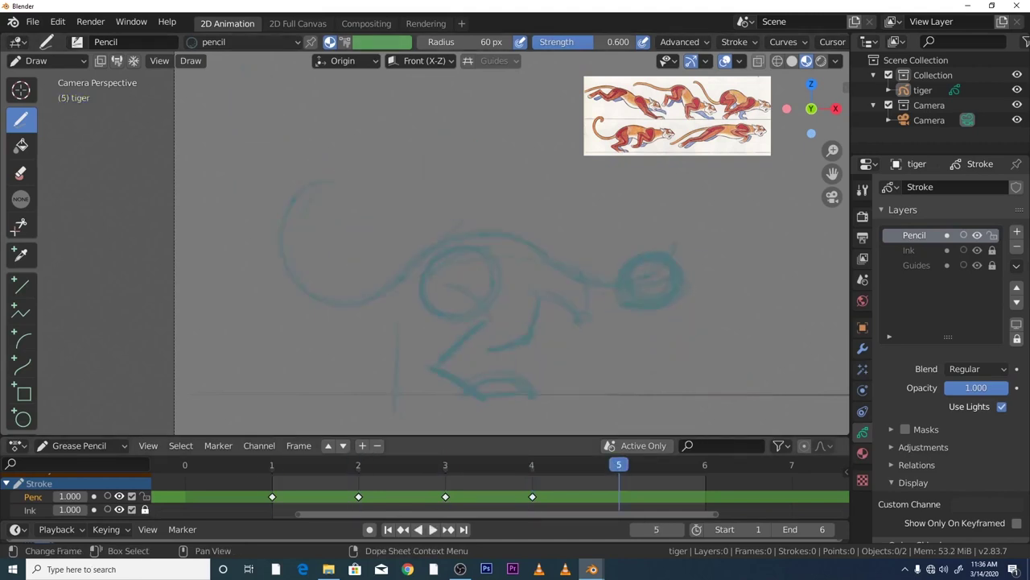
{"action": "key", "text": "Left"}
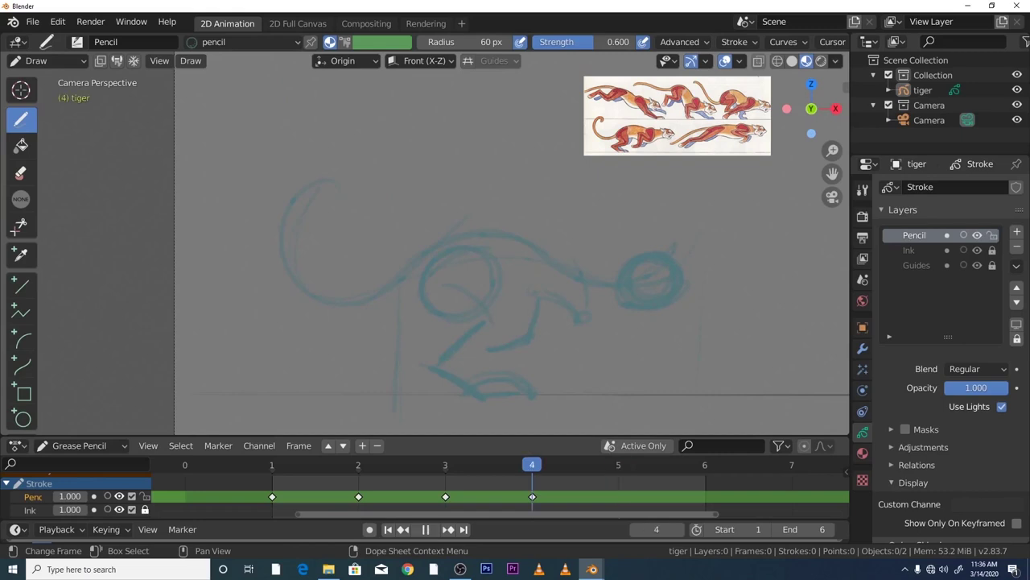
{"action": "key", "text": "Right"}
{"action": "key", "text": "Left"}
{"action": "key", "text": "Right"}
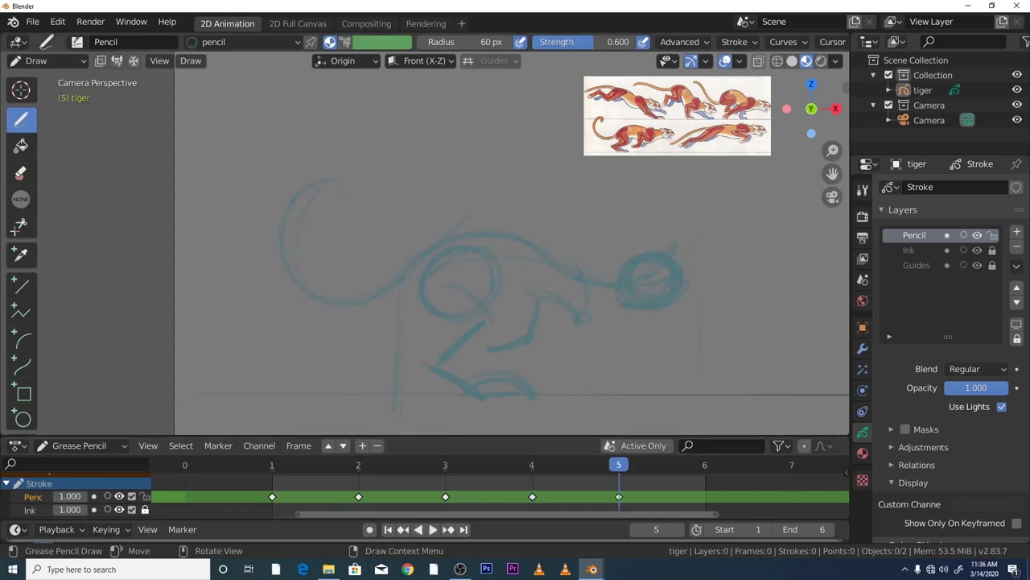
- Add a blank keyframe on frame 5 and compare it with frame 4
{"action": "left_click", "coordinate": [294, 139]}
{"action": "key", "text": "Left"}
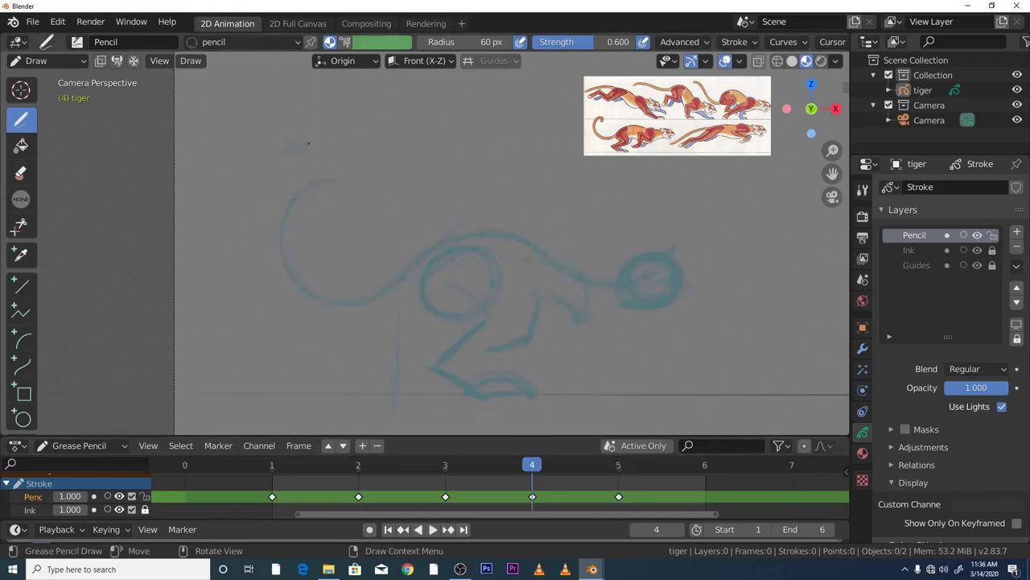
{"action": "key", "text": "Right"}
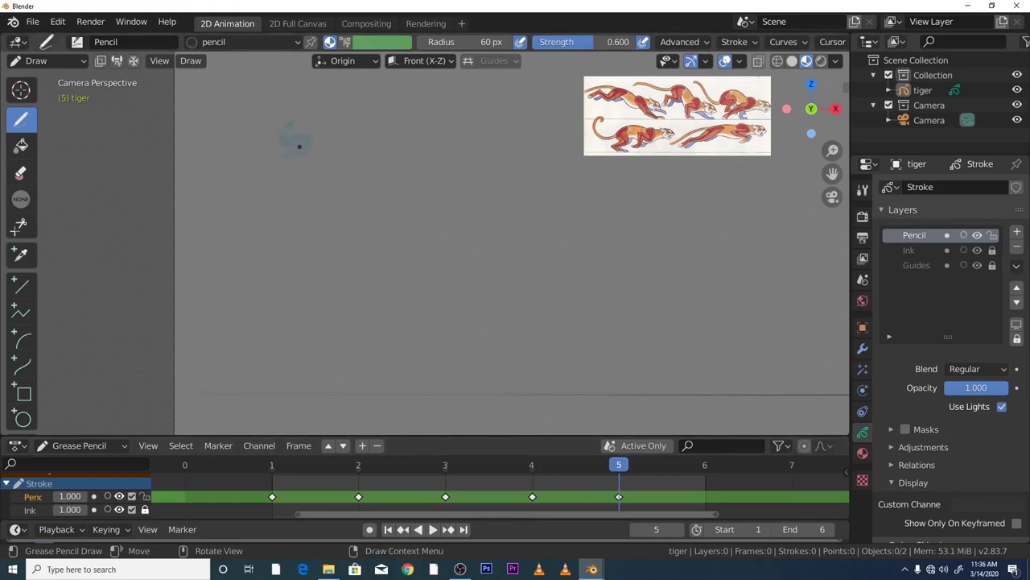
- Re-enable onion skinning and sketch a long blue back line over frame 4's green ghost
{"action": "left_click", "coordinate": [962, 235]}
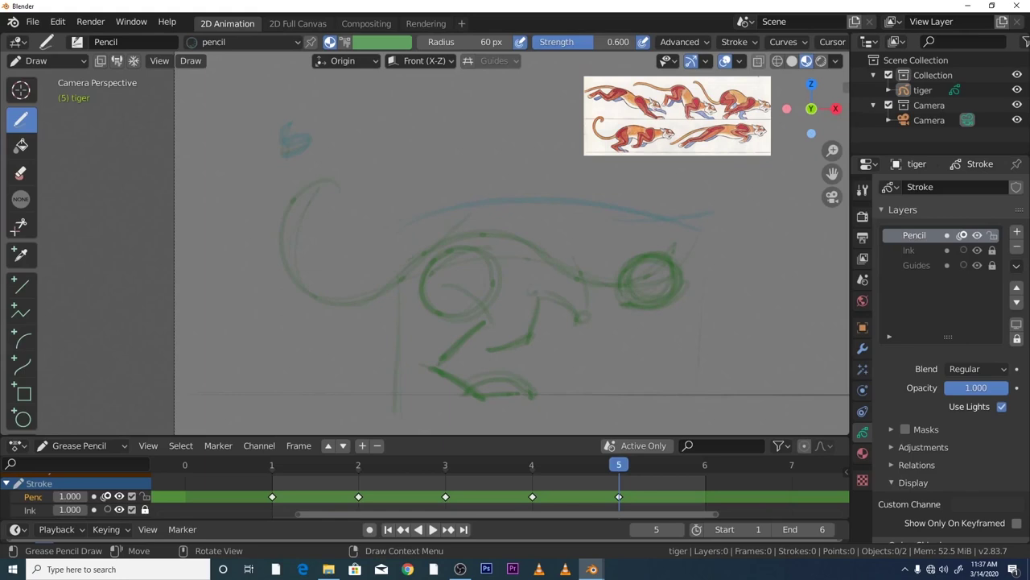
{"action": "left_click_drag", "start_coordinate": [294, 259], "coordinate": [219, 303]}
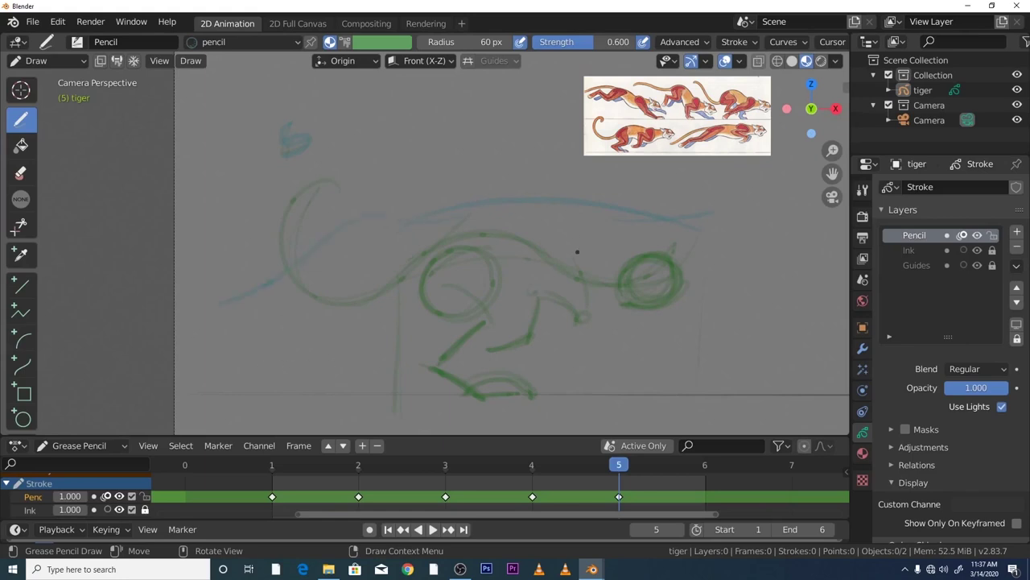
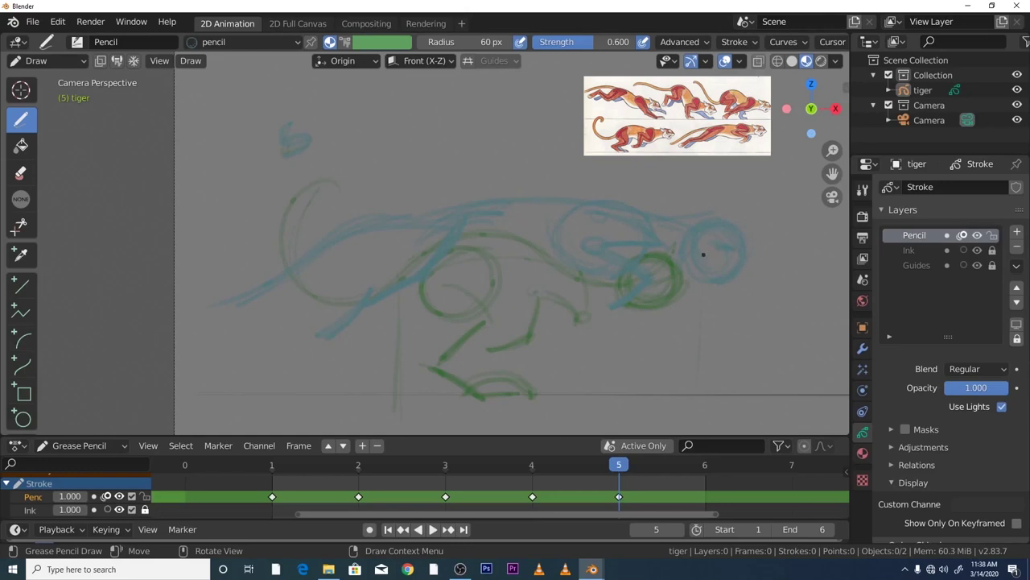
- Play back the rough blue tiger animation several times to review frames 1 to 6
{"action": "key", "text": "space"}
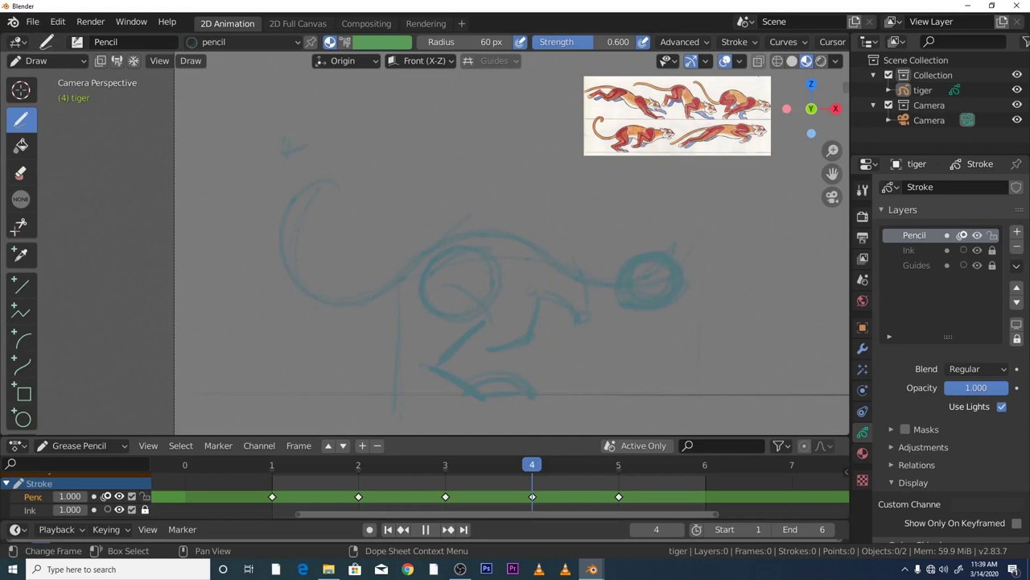
{"action": "key", "text": "space"}
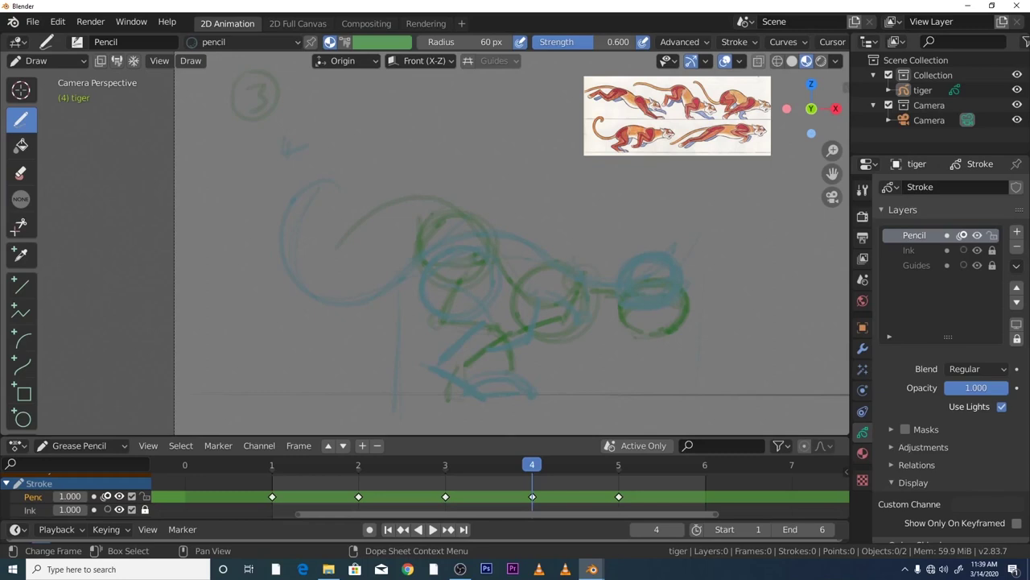
{"action": "key", "text": "space"}
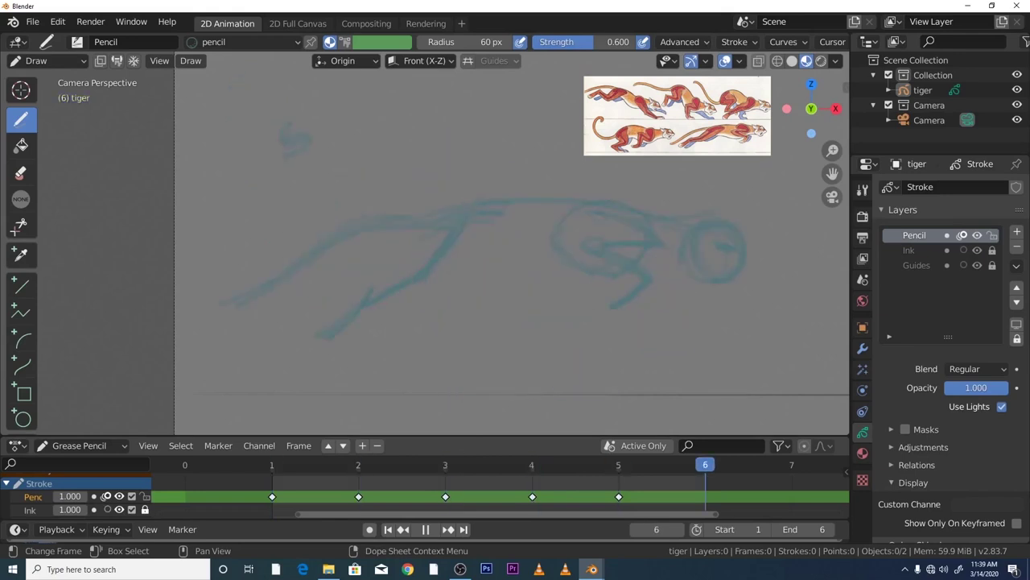
{"action": "key", "text": "space"}
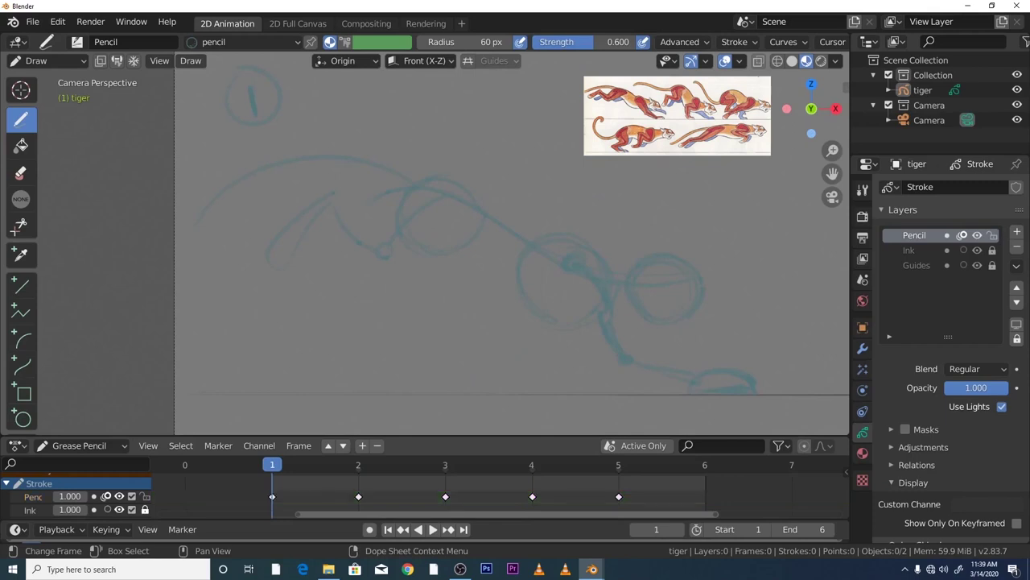
{"action": "key", "text": "shift+Right"}
{"action": "key", "text": "space"}
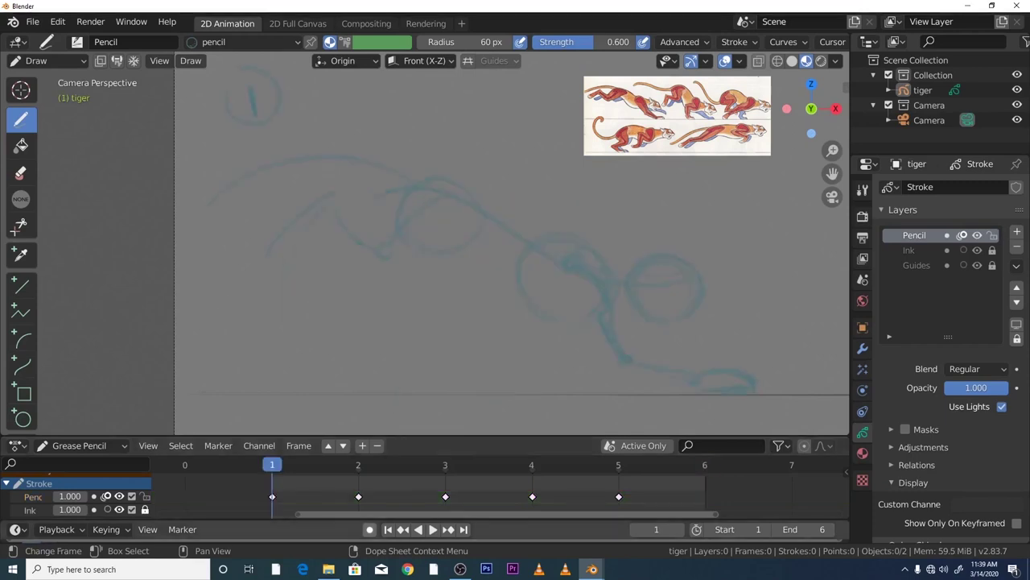
{"action": "key", "text": "space"}
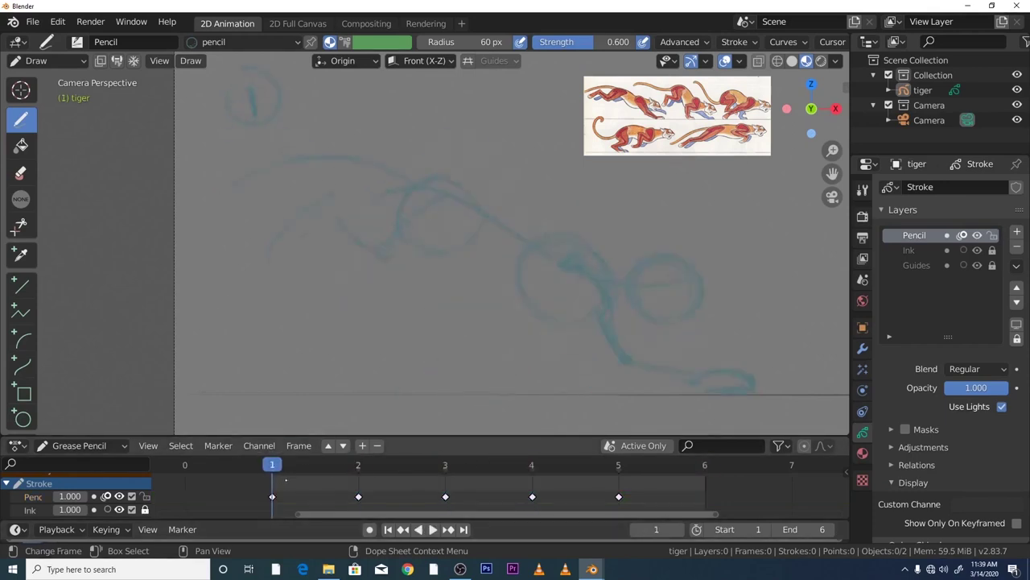
{"action": "scroll", "coordinate": [324, 386], "scroll_direction": "down", "scroll_amount": 3}
{"action": "key", "text": "space"}
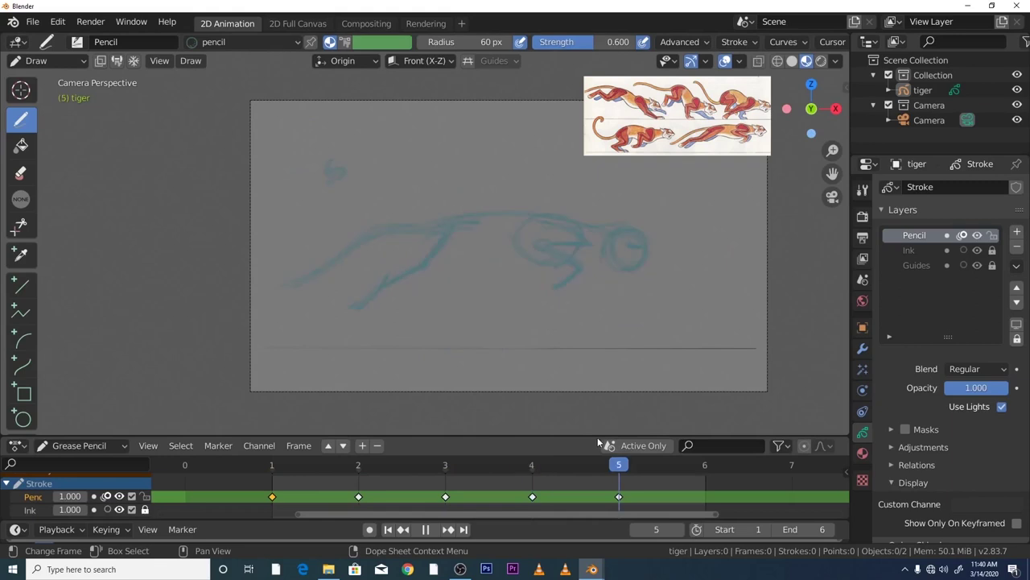
{"action": "key", "text": "space"}
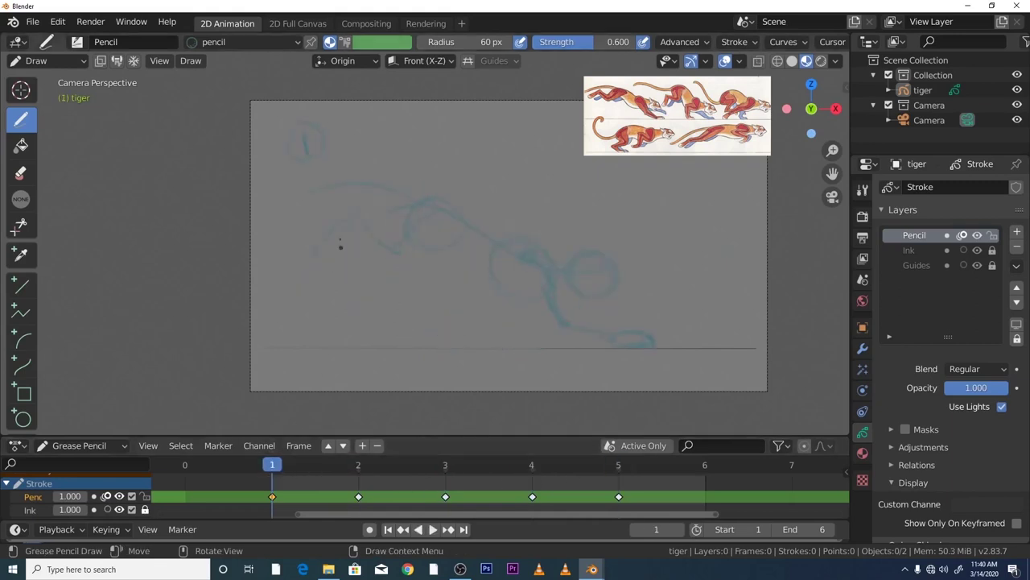
{"action": "key", "text": "space"}
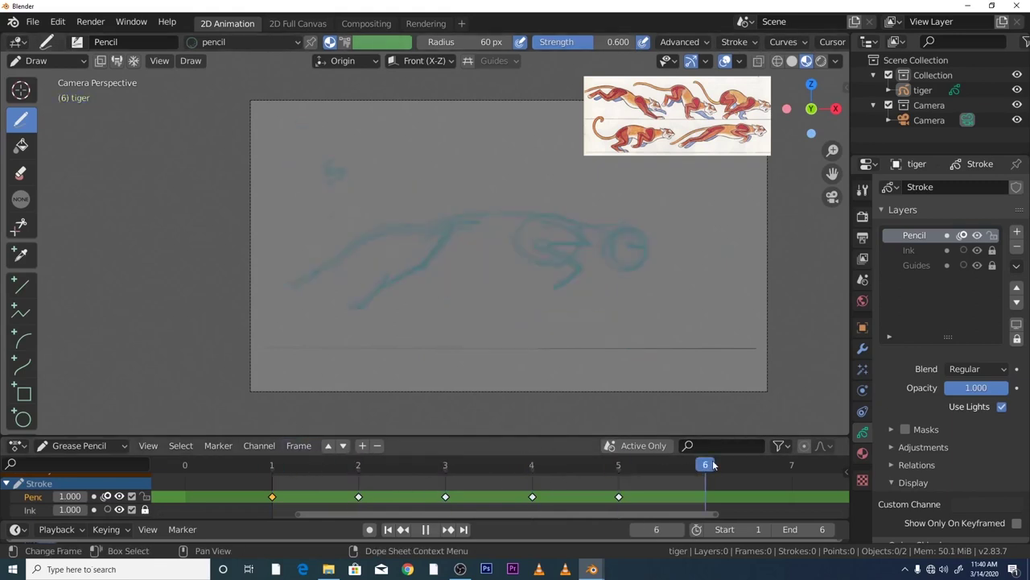
{"action": "key", "text": "space"}
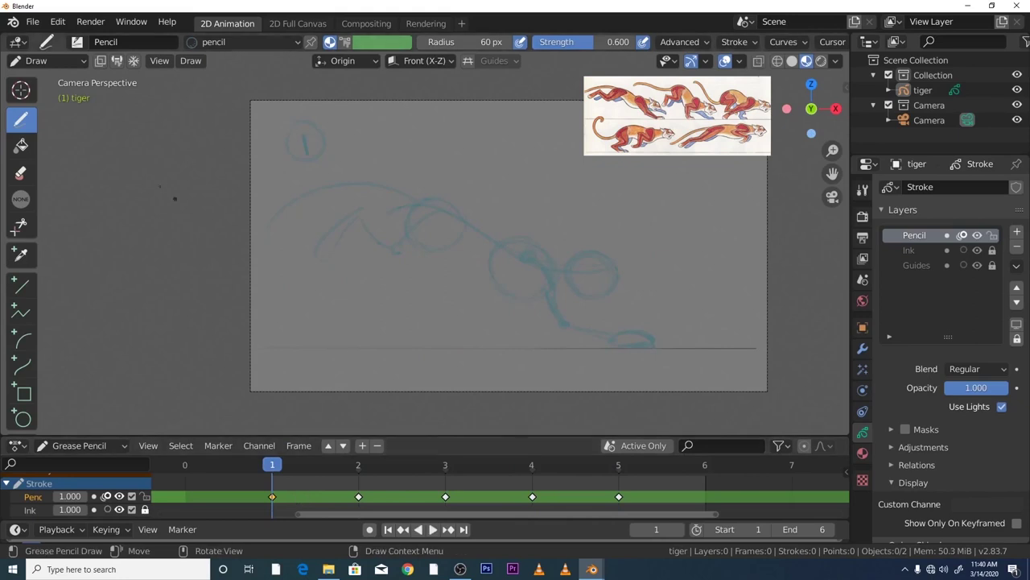
- In Edit Mode, box-select all of frame 1's rough strokes and copy them
{"action": "left_click", "coordinate": [47, 60]}
{"action": "left_click", "coordinate": [45, 92]}
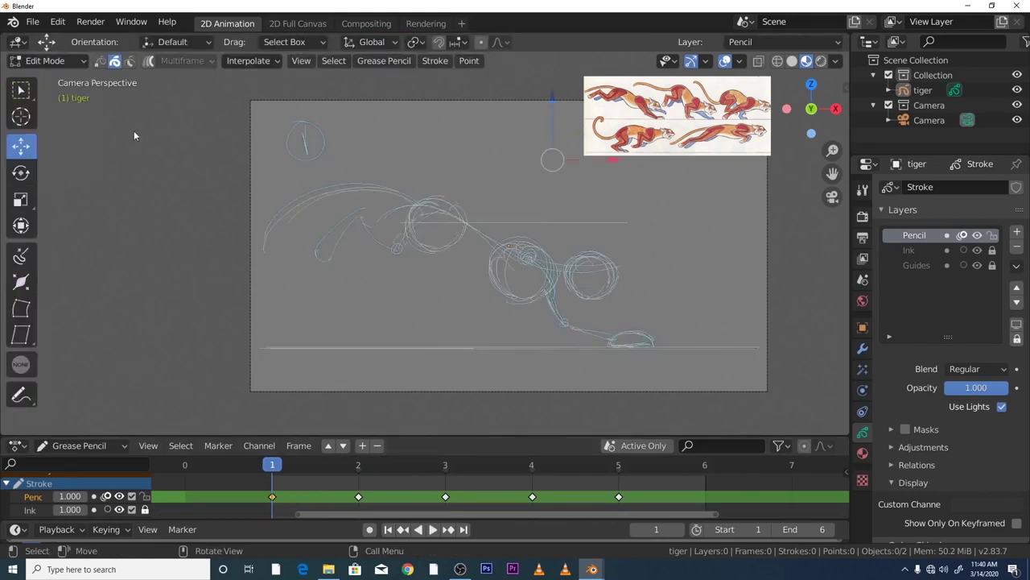
{"action": "left_click", "coordinate": [285, 197]}
{"action": "key", "text": "w"}
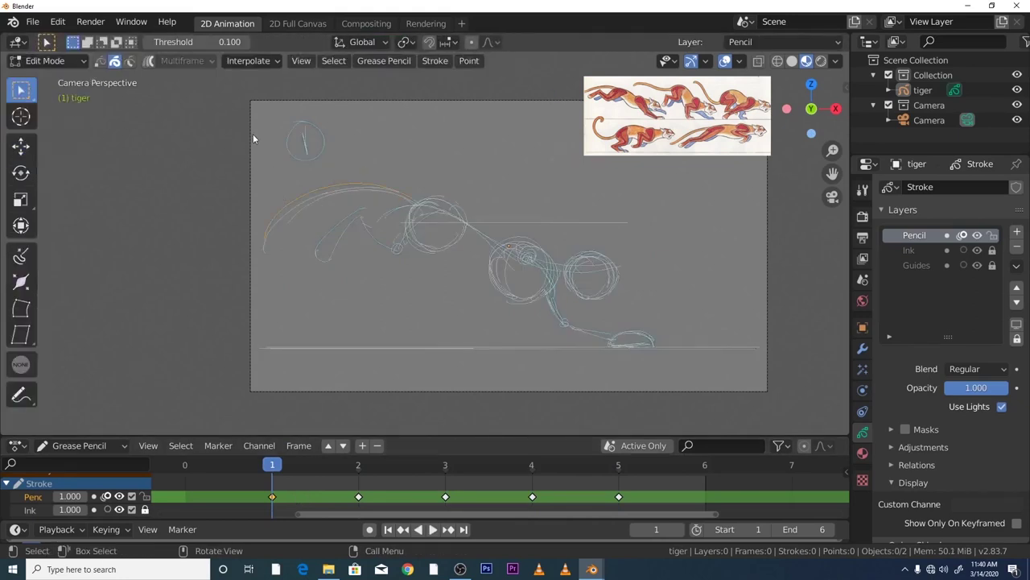
{"action": "mouse_move", "coordinate": [256, 119]}
{"action": "left_mouse_down"}
{"action": "mouse_move", "coordinate": [374, 303]}
{"action": "mouse_move", "coordinate": [605, 339]}
{"action": "mouse_move", "coordinate": [668, 367]}
{"action": "left_mouse_up"}
{"action": "right_click", "coordinate": [334, 312]}
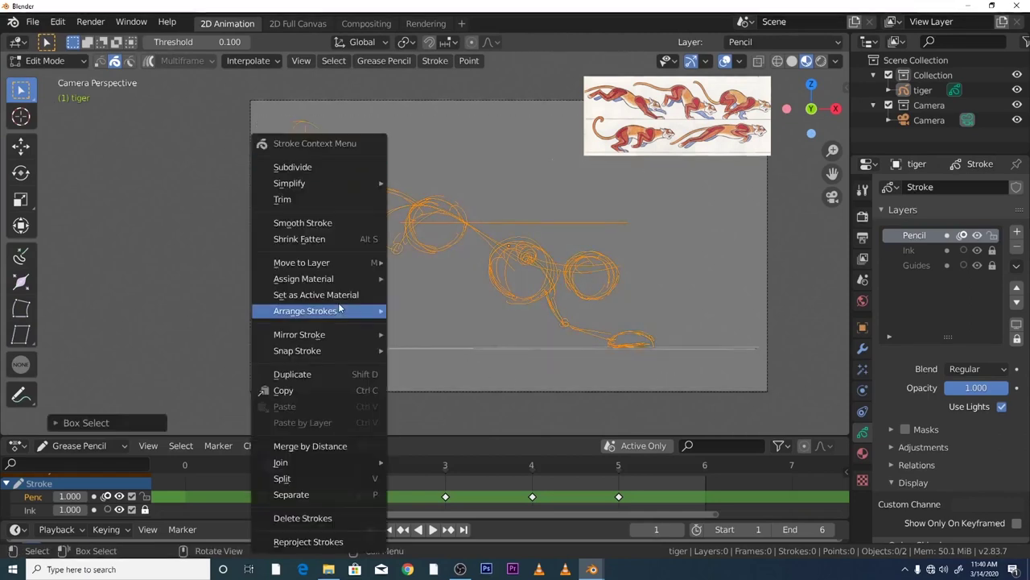
{"action": "left_click", "coordinate": [321, 389]}
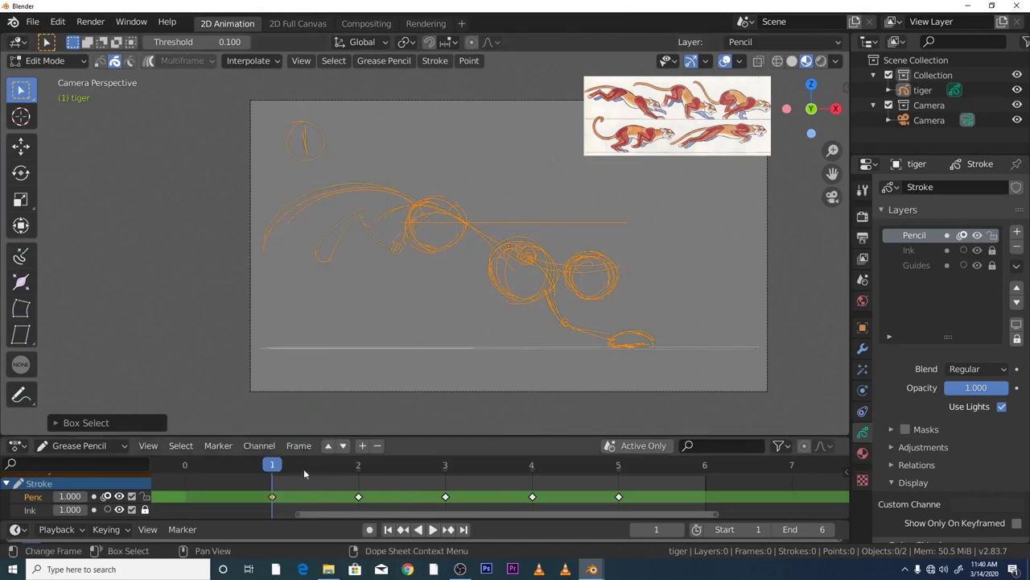
- Paste the copied frame 1 strokes into a new key on frame 6
{"action": "key", "text": "space"}
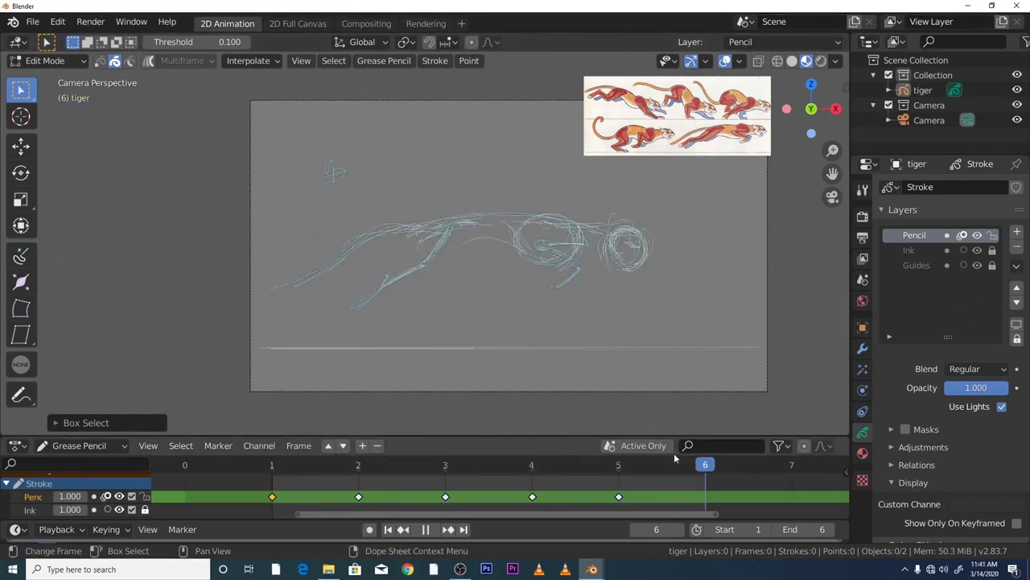
{"action": "key", "text": "space"}
{"action": "right_click", "coordinate": [627, 310]}
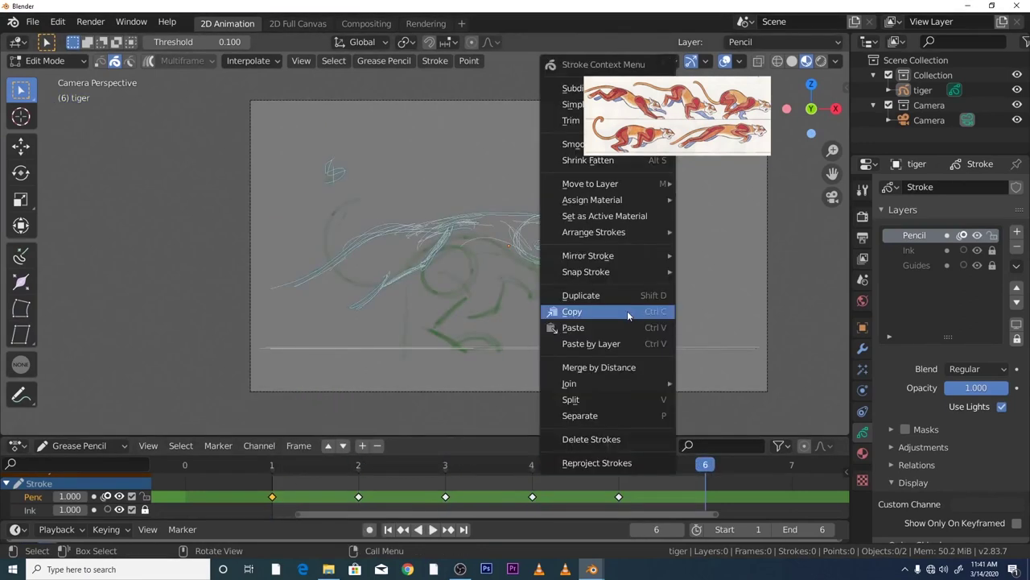
{"action": "left_click", "coordinate": [618, 326]}
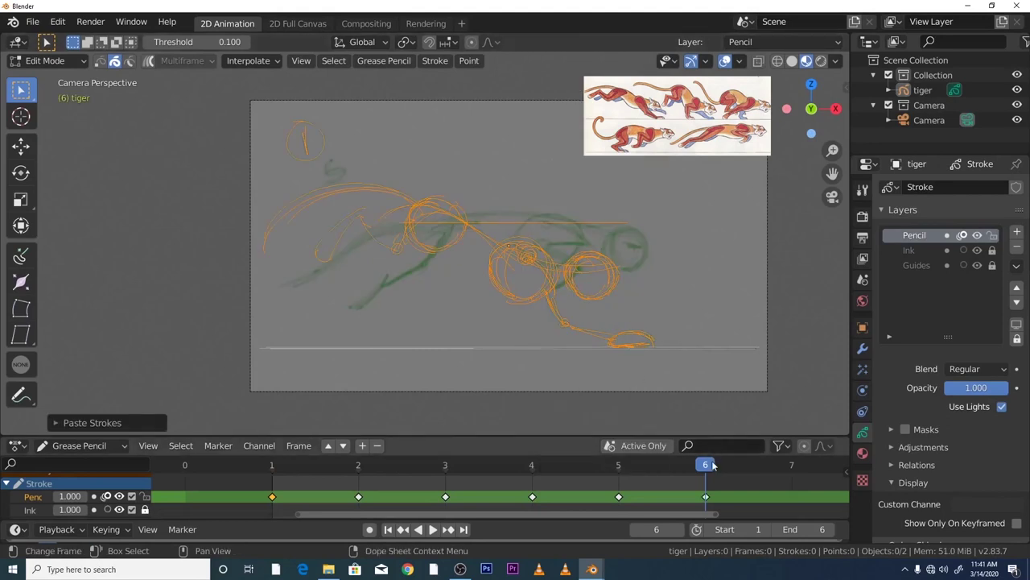
- Scrub through frames 1 to 6 to check the new key, then deselect the strokes
{"action": "key", "text": "shift+ctrl+space"}
{"action": "mouse_move", "coordinate": [270, 465]}
{"action": "left_mouse_down"}
{"action": "mouse_move", "coordinate": [717, 466]}
{"action": "mouse_move", "coordinate": [319, 476]}
{"action": "mouse_move", "coordinate": [545, 481]}
{"action": "mouse_move", "coordinate": [690, 470]}
{"action": "mouse_move", "coordinate": [332, 469]}
{"action": "mouse_move", "coordinate": [701, 474]}
{"action": "mouse_move", "coordinate": [429, 499]}
{"action": "mouse_move", "coordinate": [306, 500]}
{"action": "mouse_move", "coordinate": [681, 479]}
{"action": "mouse_move", "coordinate": [274, 492]}
{"action": "left_mouse_up"}
{"action": "left_click", "coordinate": [288, 245]}
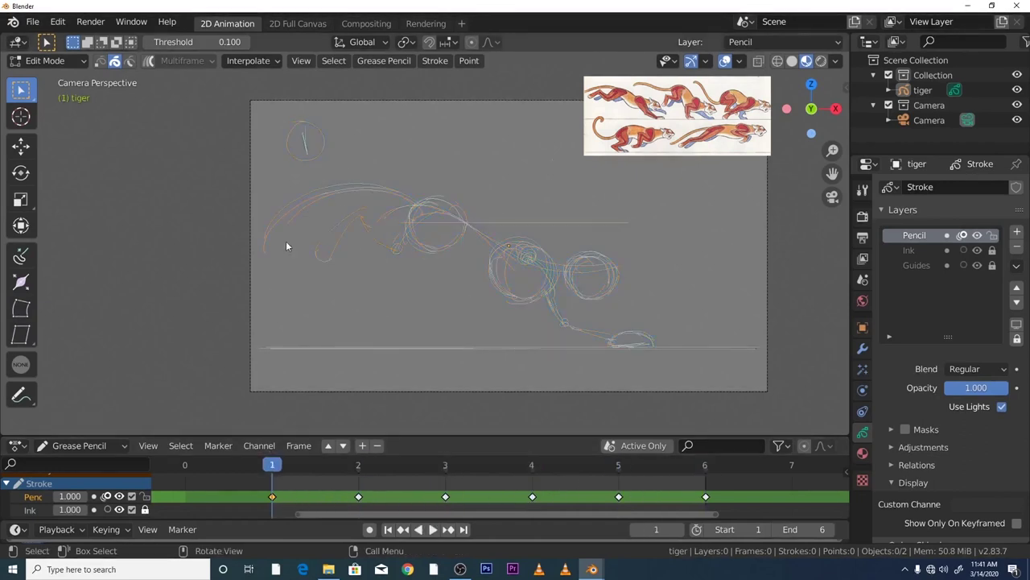
{"action": "left_click", "coordinate": [49, 61]}
- Return to Draw mode and turn off onion skinning for the Pencil layer, leaving it active and unlocked
{"action": "left_click", "coordinate": [40, 126]}
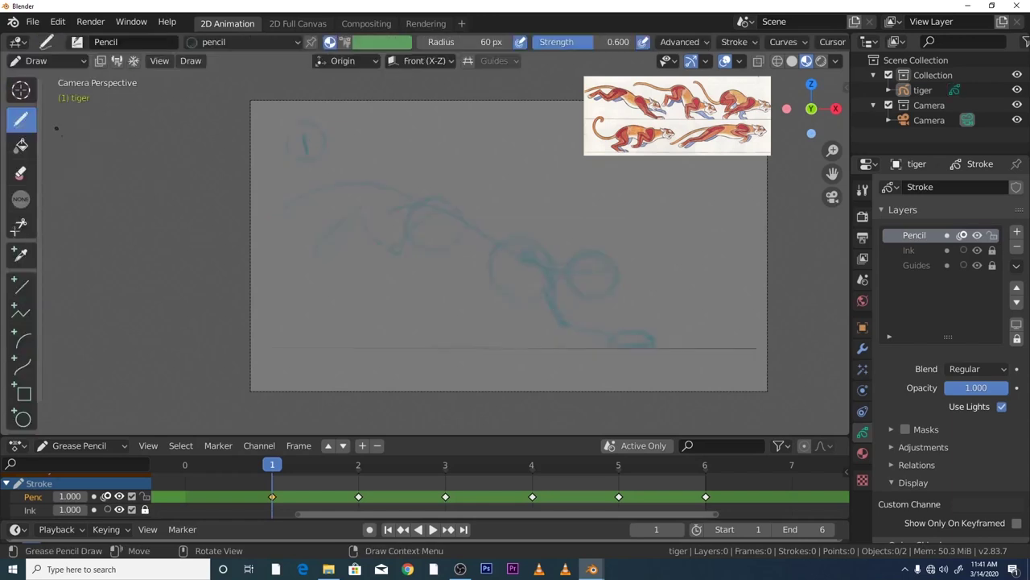
{"action": "key", "text": "space"}
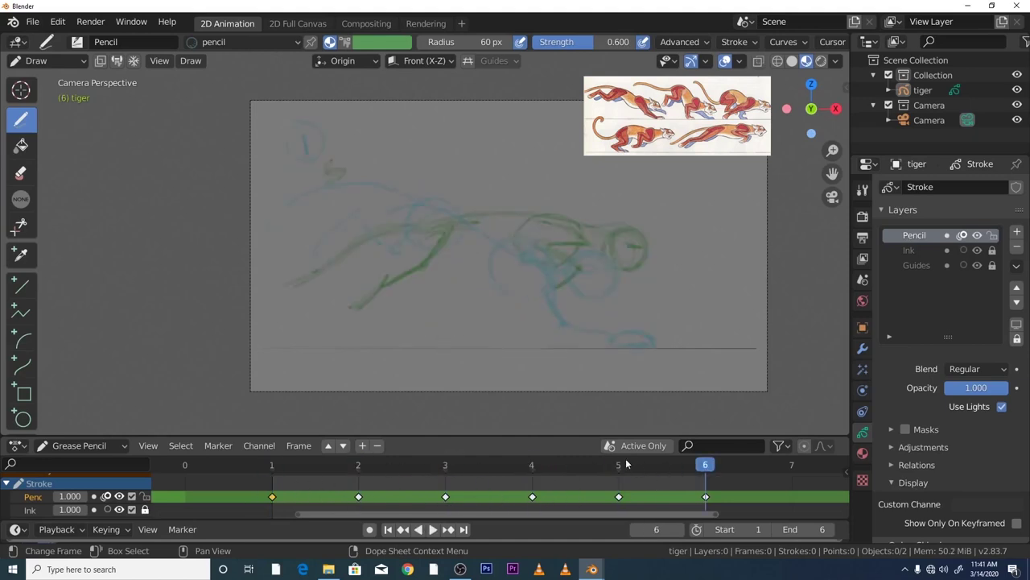
{"action": "key", "text": "space"}
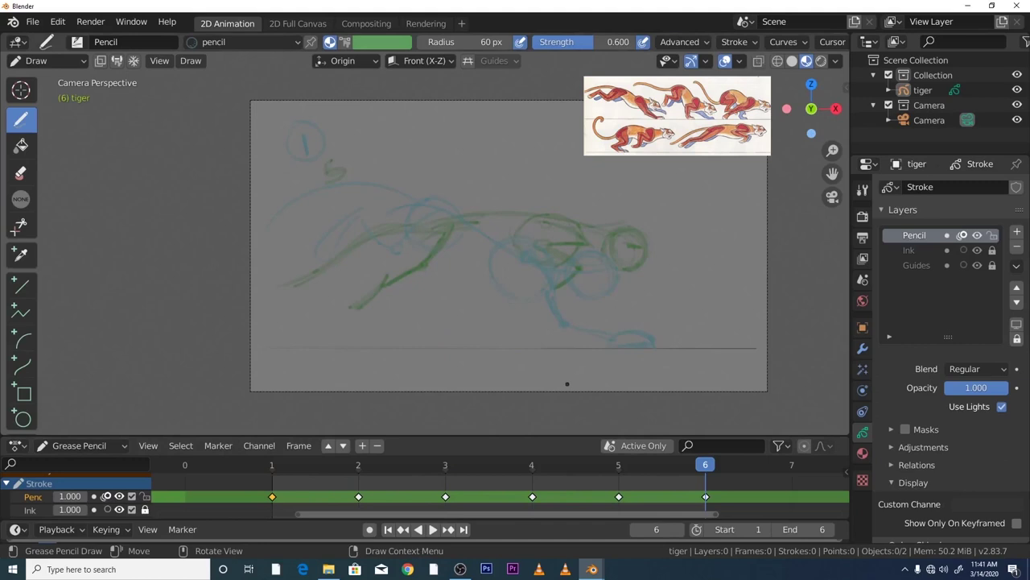
{"action": "left_click", "coordinate": [961, 234]}
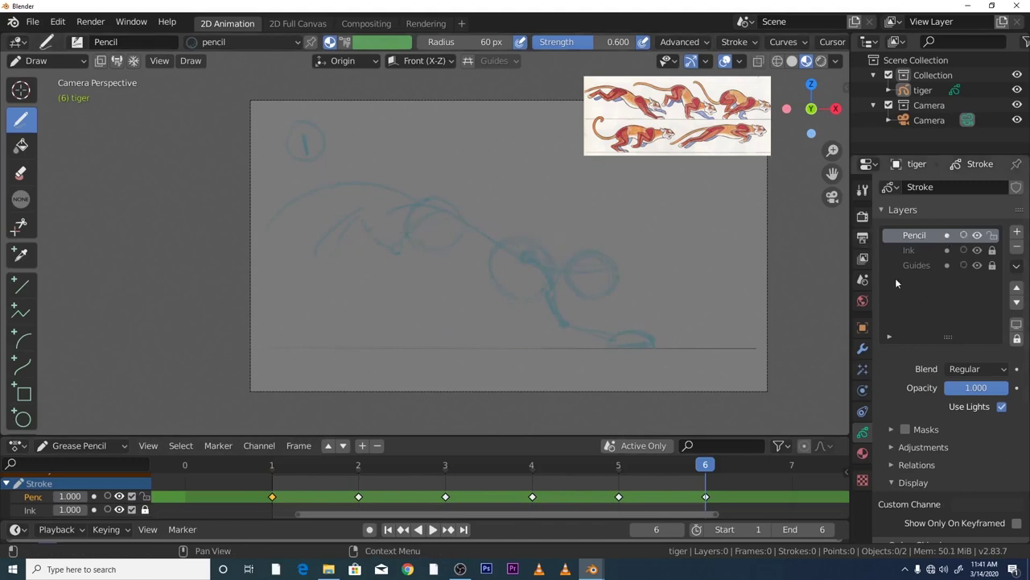
{"action": "left_click", "coordinate": [914, 250]}
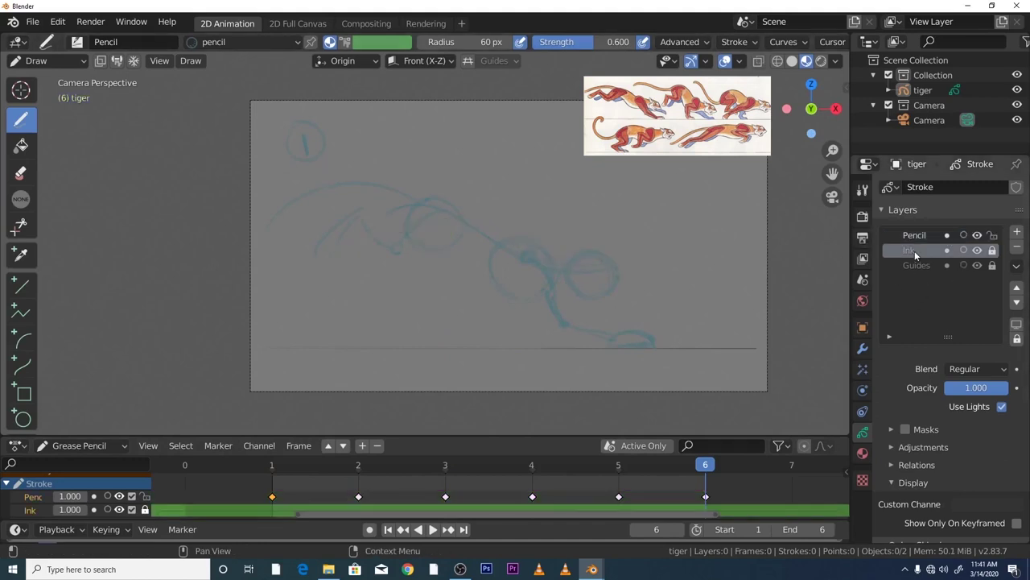
{"action": "left_click", "coordinate": [992, 234]}
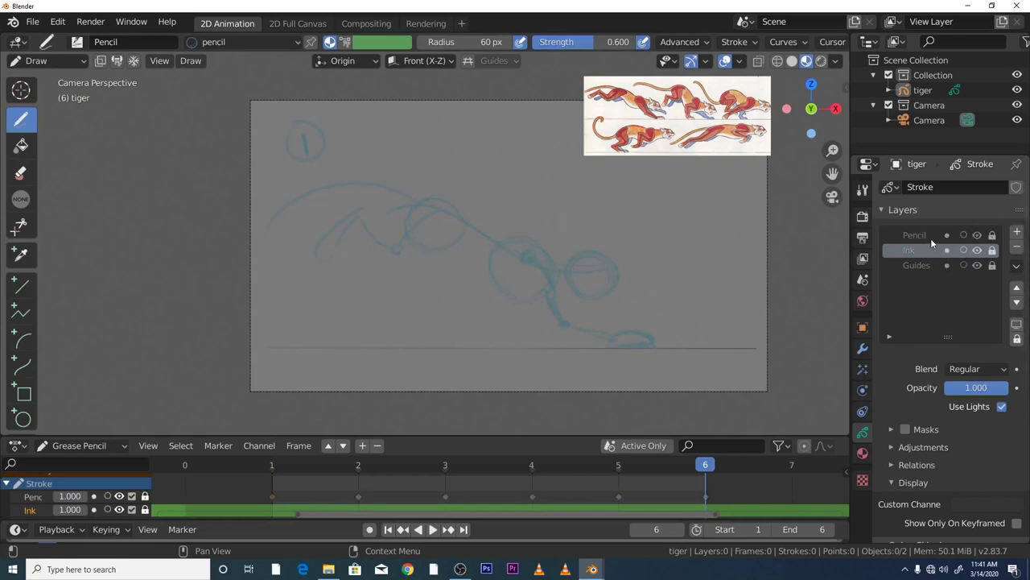
{"action": "left_click", "coordinate": [927, 235]}
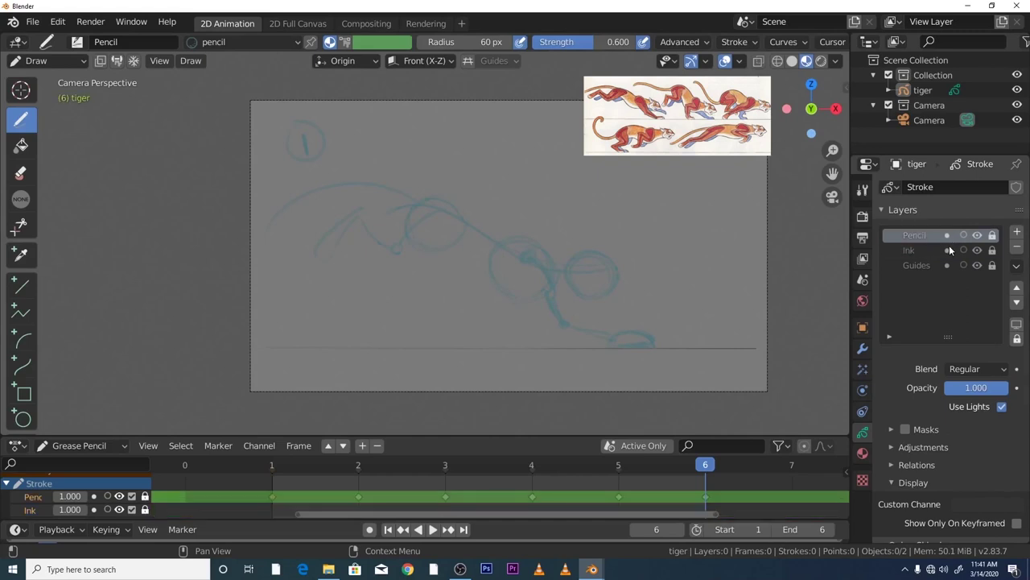
{"action": "scroll", "coordinate": [603, 270], "scroll_direction": "up", "scroll_amount": 2}
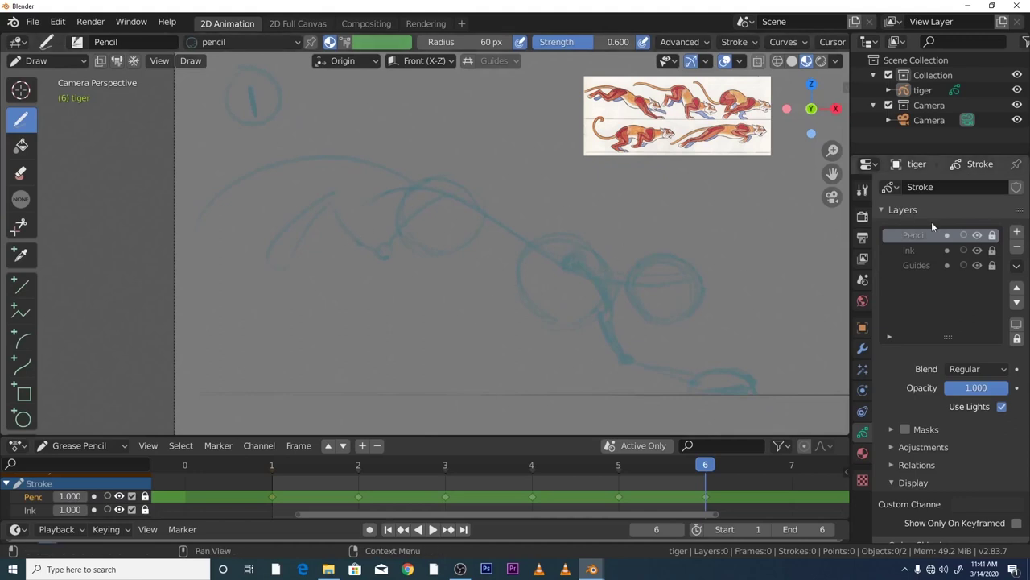
{"action": "left_click", "coordinate": [993, 235]}
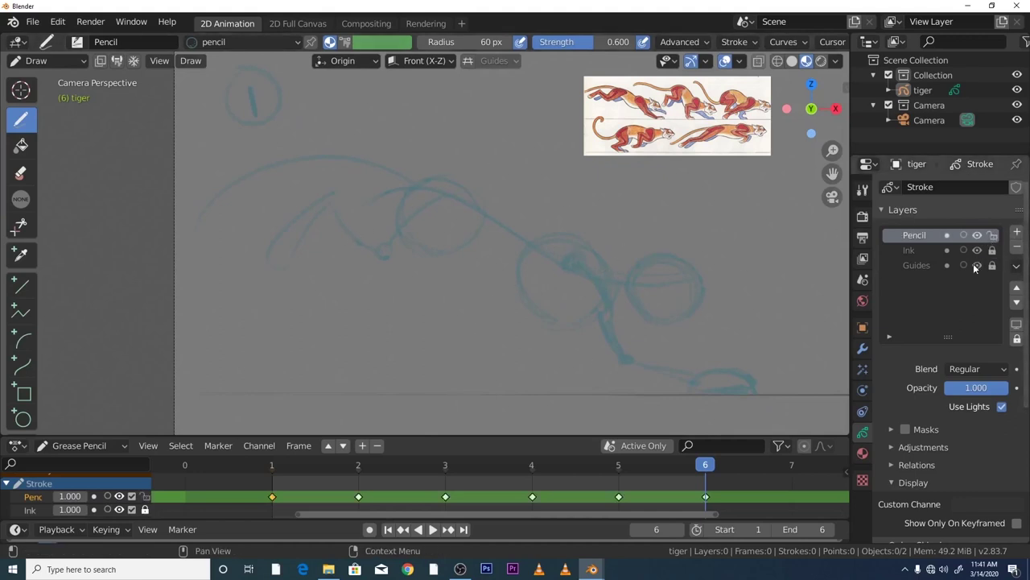
- Lock the pencil material, then make the ink material active, unlocked, and listed above pencil
{"action": "left_click", "coordinate": [863, 455]}
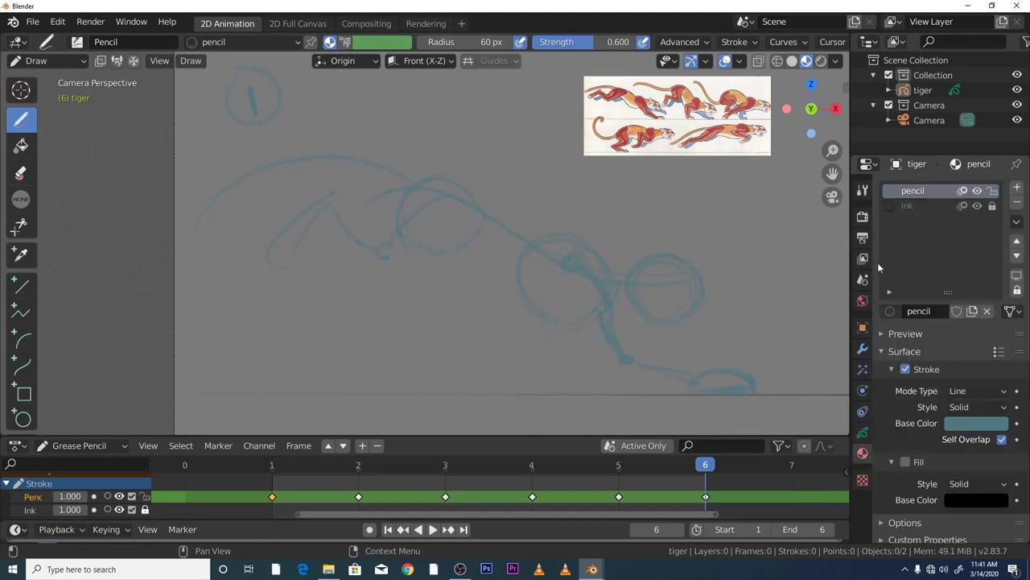
{"action": "left_click", "coordinate": [900, 205]}
{"action": "left_click", "coordinate": [992, 190]}
{"action": "left_click", "coordinate": [992, 206]}
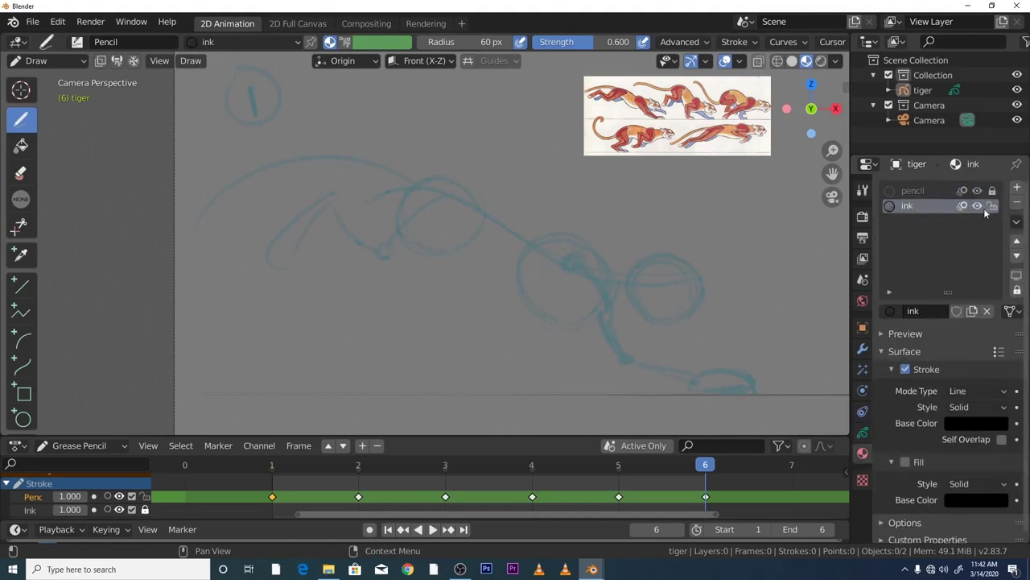
{"action": "left_click", "coordinate": [1016, 240]}
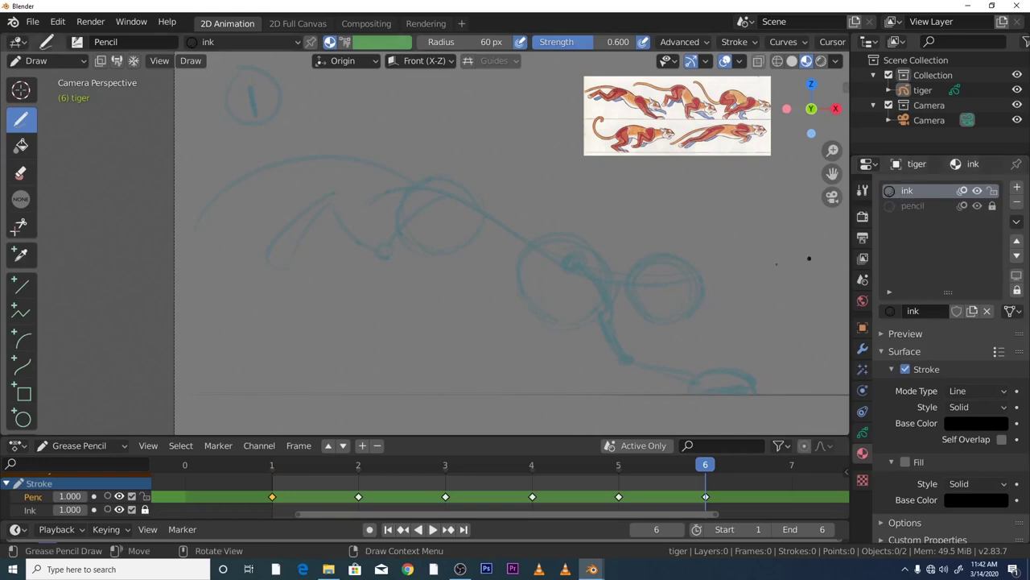
- Trace the first ink lines over the rough: shoulder, back, haunch, belly and body
{"action": "scroll", "coordinate": [705, 261], "scroll_direction": "down", "scroll_amount": 1}
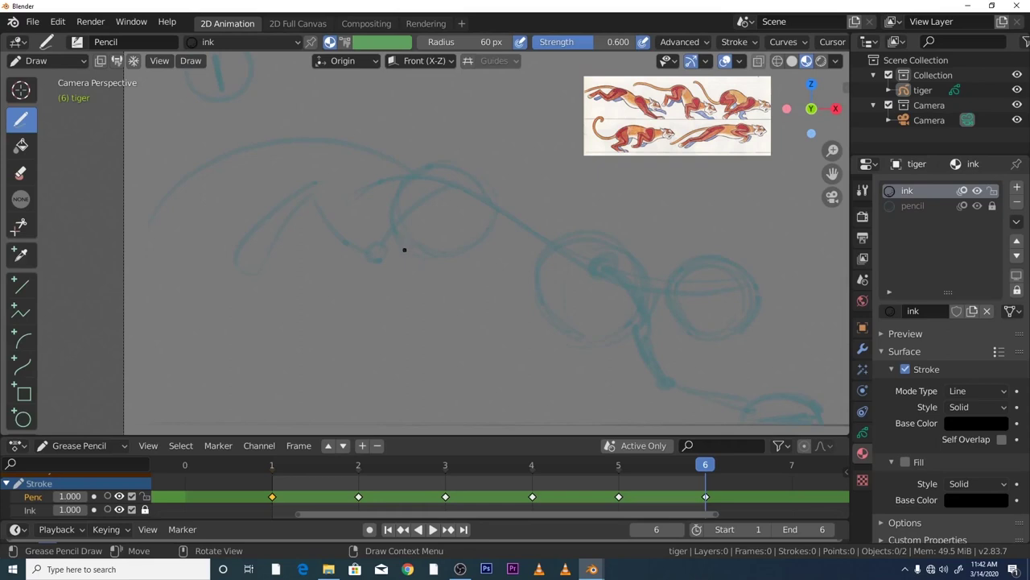
{"action": "left_click_drag", "start_coordinate": [400, 255], "coordinate": [452, 204]}
{"action": "left_click_drag", "start_coordinate": [377, 213], "coordinate": [402, 176]}
{"action": "left_click_drag", "start_coordinate": [334, 187], "coordinate": [388, 219]}
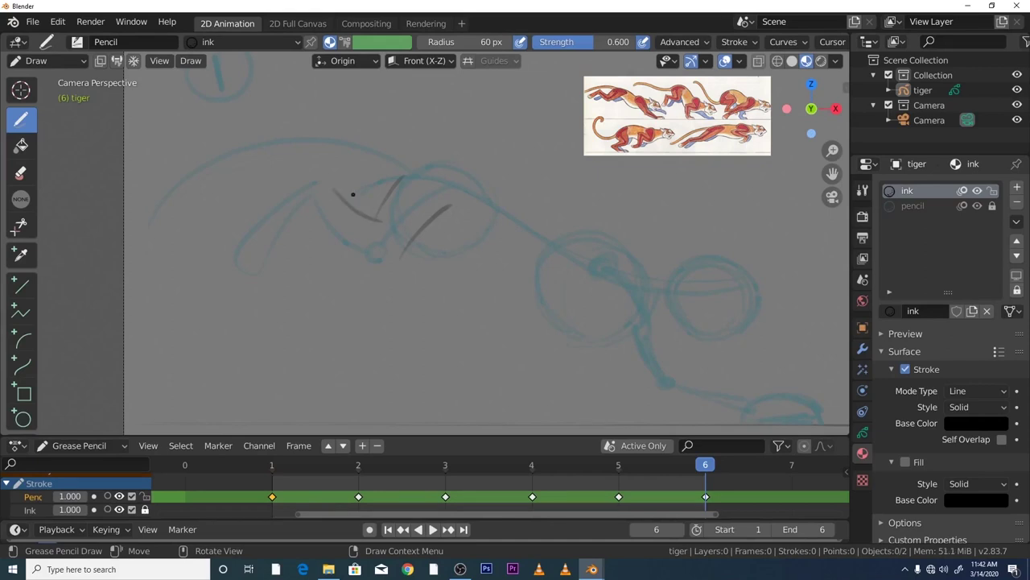
{"action": "left_click_drag", "start_coordinate": [248, 245], "coordinate": [341, 181]}
{"action": "mouse_move", "coordinate": [305, 208]}
{"action": "left_mouse_down"}
{"action": "mouse_move", "coordinate": [285, 270]}
{"action": "mouse_move", "coordinate": [279, 245]}
{"action": "mouse_move", "coordinate": [280, 259]}
{"action": "mouse_move", "coordinate": [279, 250]}
{"action": "mouse_move", "coordinate": [259, 275]}
{"action": "mouse_move", "coordinate": [267, 259]}
{"action": "mouse_move", "coordinate": [252, 258]}
{"action": "mouse_move", "coordinate": [275, 239]}
{"action": "left_mouse_up"}
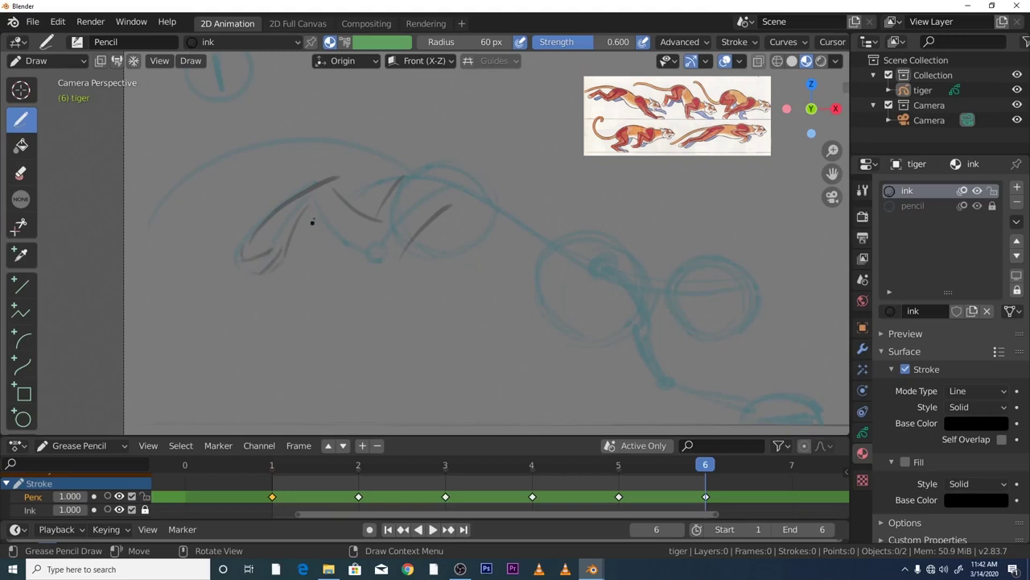
{"action": "mouse_move", "coordinate": [312, 321]}
{"action": "left_mouse_down"}
{"action": "mouse_move", "coordinate": [333, 349]}
{"action": "mouse_move", "coordinate": [359, 354]}
{"action": "left_mouse_up"}
{"action": "mouse_move", "coordinate": [319, 208]}
{"action": "left_mouse_down"}
{"action": "mouse_move", "coordinate": [355, 245]}
{"action": "mouse_move", "coordinate": [413, 257]}
{"action": "left_mouse_up"}
{"action": "left_click_drag", "start_coordinate": [433, 232], "coordinate": [581, 347]}
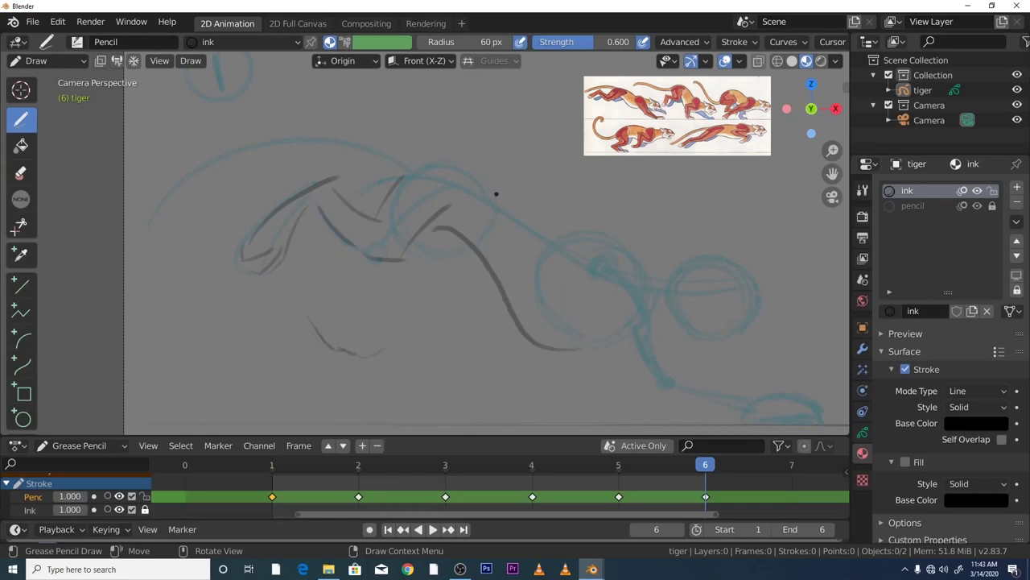
- Render a preview of the current frame, then undo the last long body stroke
{"action": "left_click", "coordinate": [90, 22]}
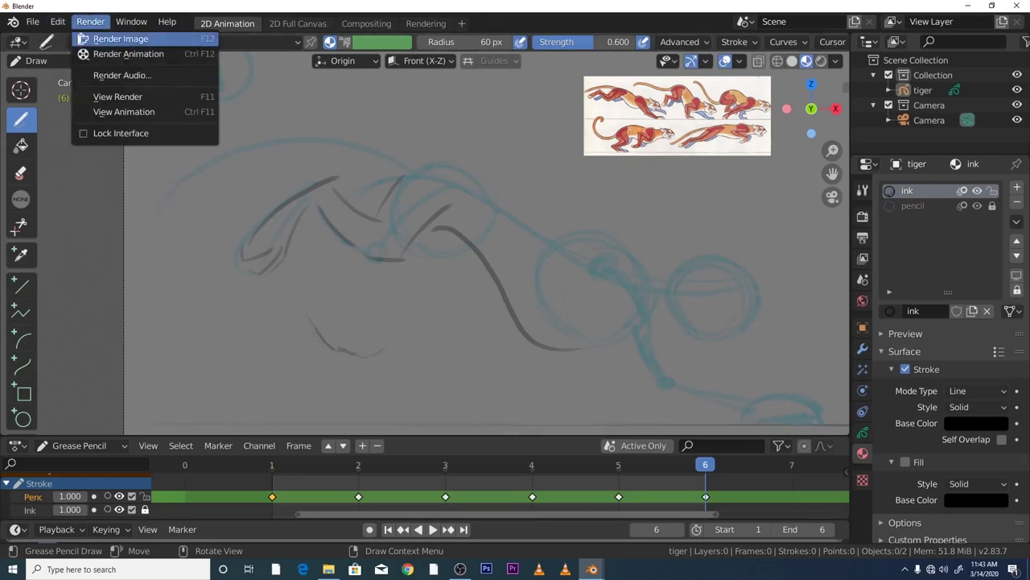
{"action": "left_click", "coordinate": [121, 37]}
{"action": "key", "text": "Escape"}
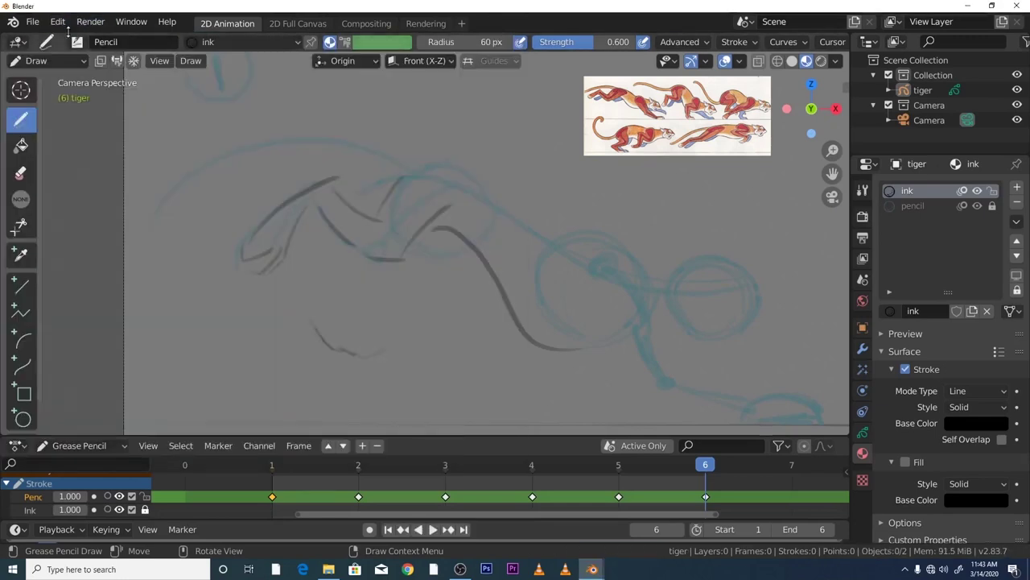
{"action": "left_click", "coordinate": [57, 22]}
{"action": "left_click", "coordinate": [73, 37]}
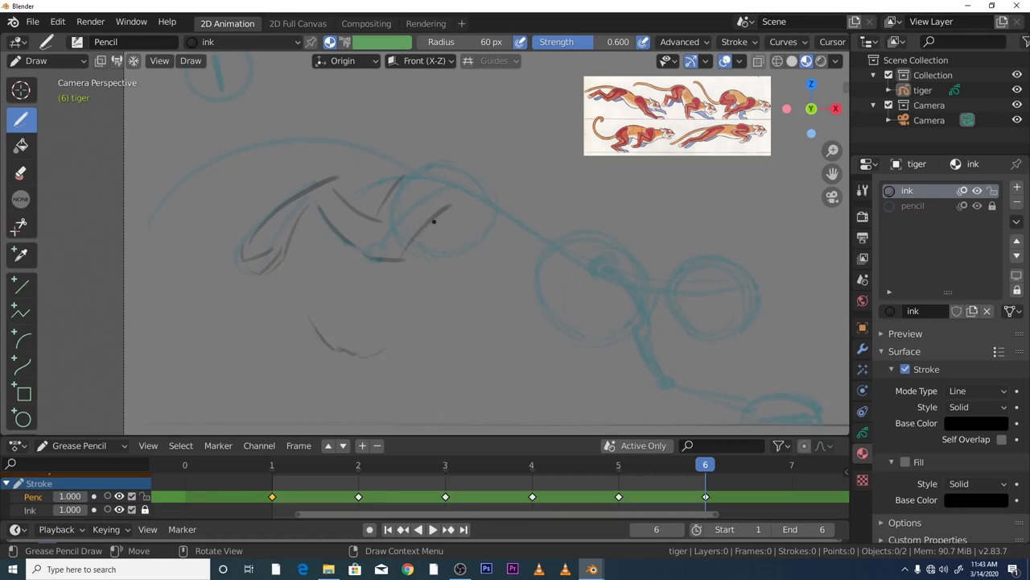
- Redraw the body line and ink the chest, front leg and front paw outline
{"action": "mouse_move", "coordinate": [422, 222]}
{"action": "left_mouse_down"}
{"action": "mouse_move", "coordinate": [470, 231]}
{"action": "mouse_move", "coordinate": [569, 340]}
{"action": "mouse_move", "coordinate": [616, 335]}
{"action": "left_mouse_up"}
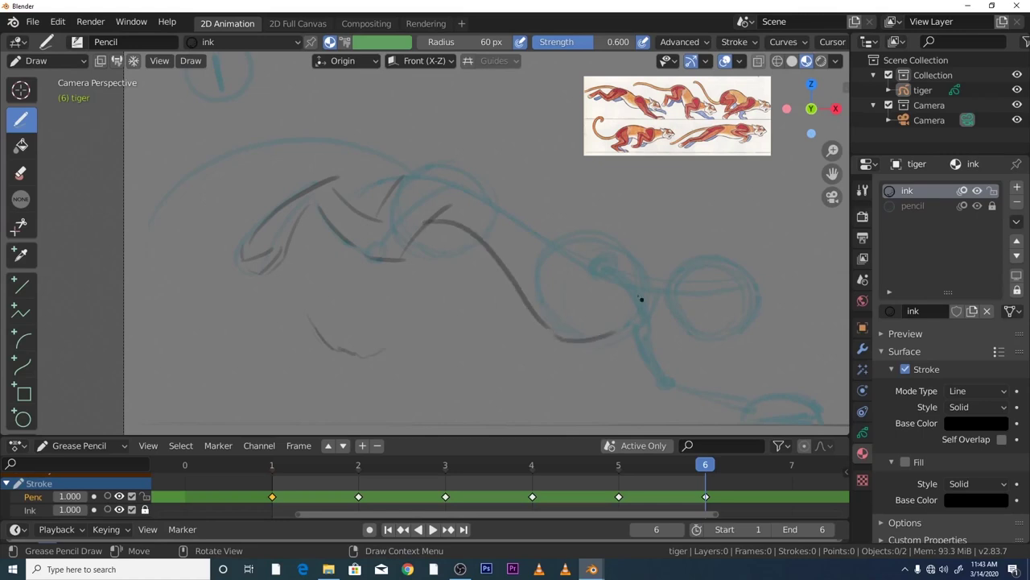
{"action": "left_click_drag", "start_coordinate": [579, 255], "coordinate": [630, 257]}
{"action": "middle_click_drag", "start_coordinate": [693, 278], "coordinate": [635, 222], "text": "shift"}
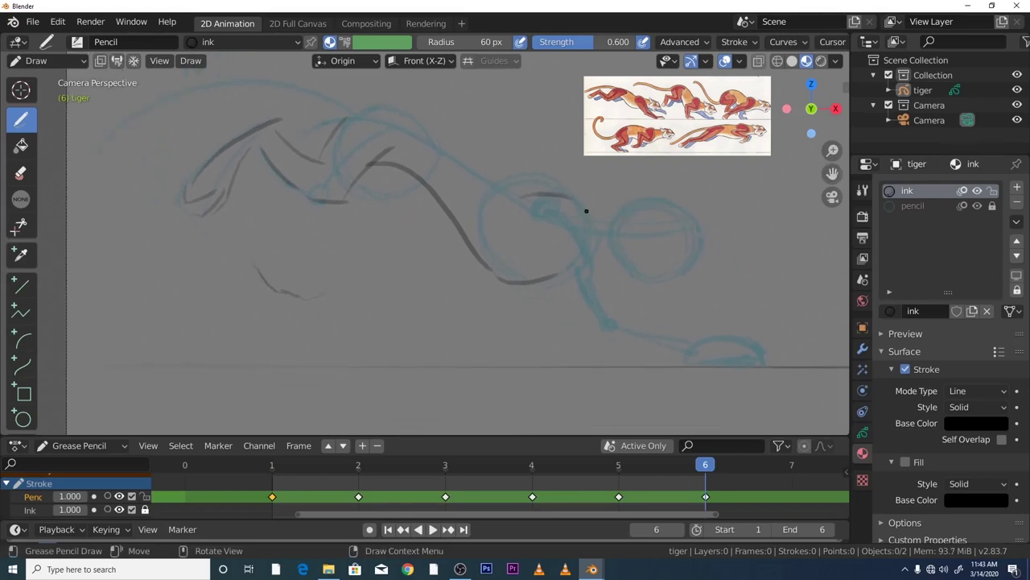
{"action": "left_click_drag", "start_coordinate": [587, 216], "coordinate": [605, 287]}
{"action": "left_click_drag", "start_coordinate": [523, 247], "coordinate": [581, 316]}
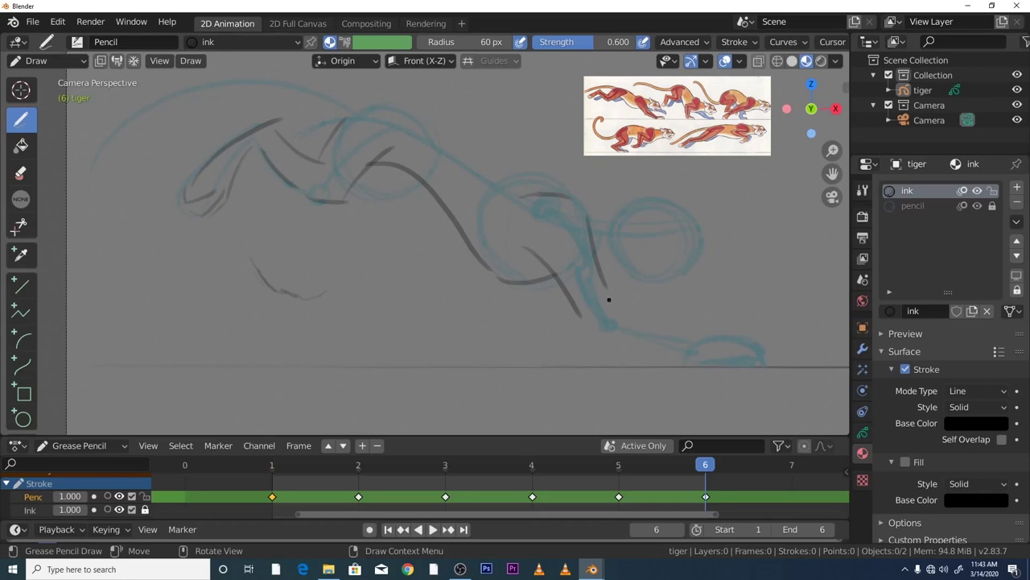
{"action": "left_click_drag", "start_coordinate": [607, 295], "coordinate": [687, 342]}
{"action": "mouse_move", "coordinate": [575, 324]}
{"action": "left_mouse_down"}
{"action": "mouse_move", "coordinate": [704, 368]}
{"action": "mouse_move", "coordinate": [698, 340]}
{"action": "mouse_move", "coordinate": [739, 345]}
{"action": "left_mouse_up"}
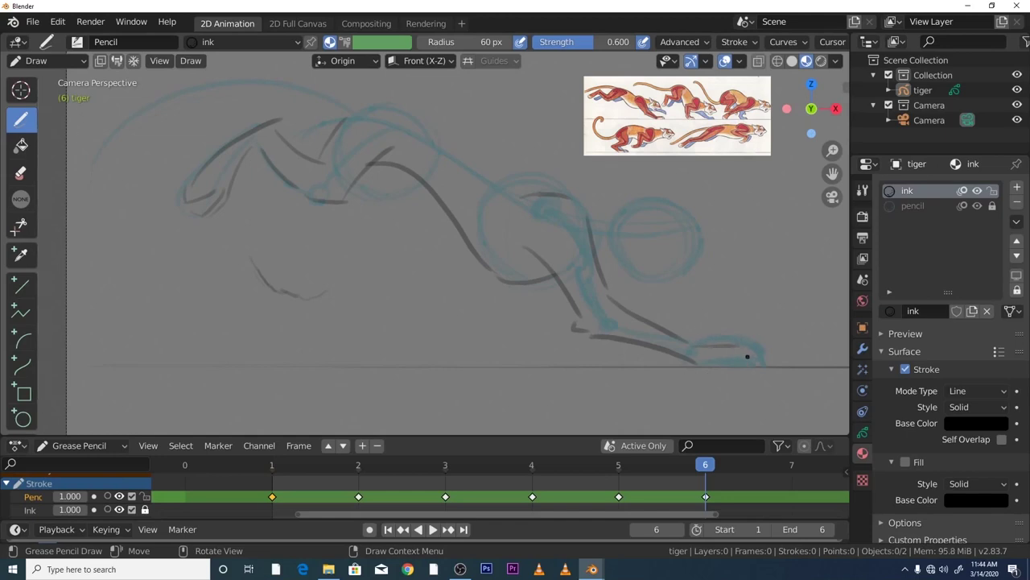
{"action": "mouse_move", "coordinate": [699, 367]}
{"action": "left_mouse_down"}
{"action": "mouse_move", "coordinate": [739, 360]}
{"action": "mouse_move", "coordinate": [709, 345]}
{"action": "mouse_move", "coordinate": [751, 351]}
{"action": "mouse_move", "coordinate": [747, 342]}
{"action": "mouse_move", "coordinate": [771, 367]}
{"action": "left_mouse_up"}
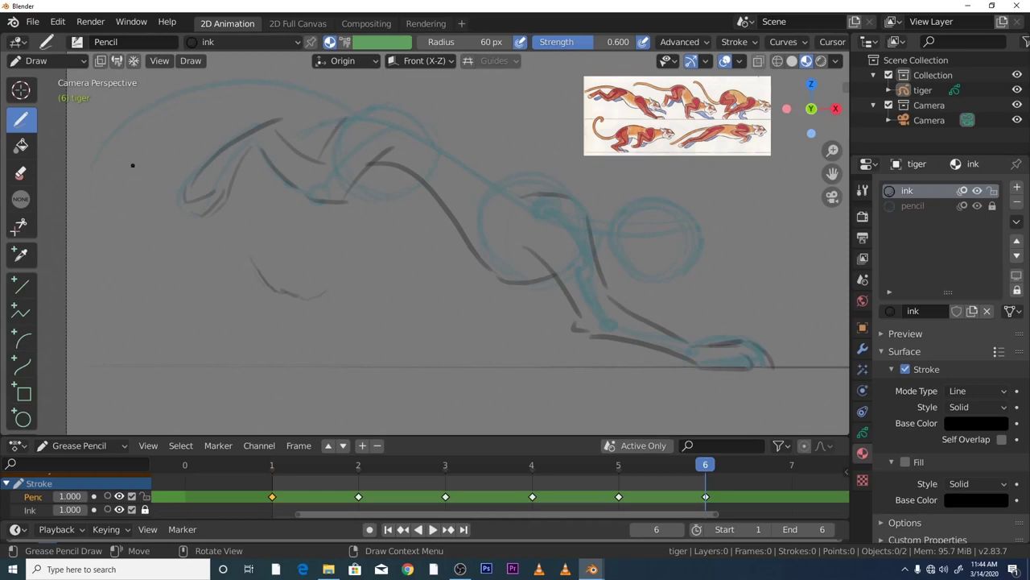
- Ink the tail arc, the upper neck line, and short lines along the top and front of the head
{"action": "left_click_drag", "start_coordinate": [132, 159], "coordinate": [338, 122]}
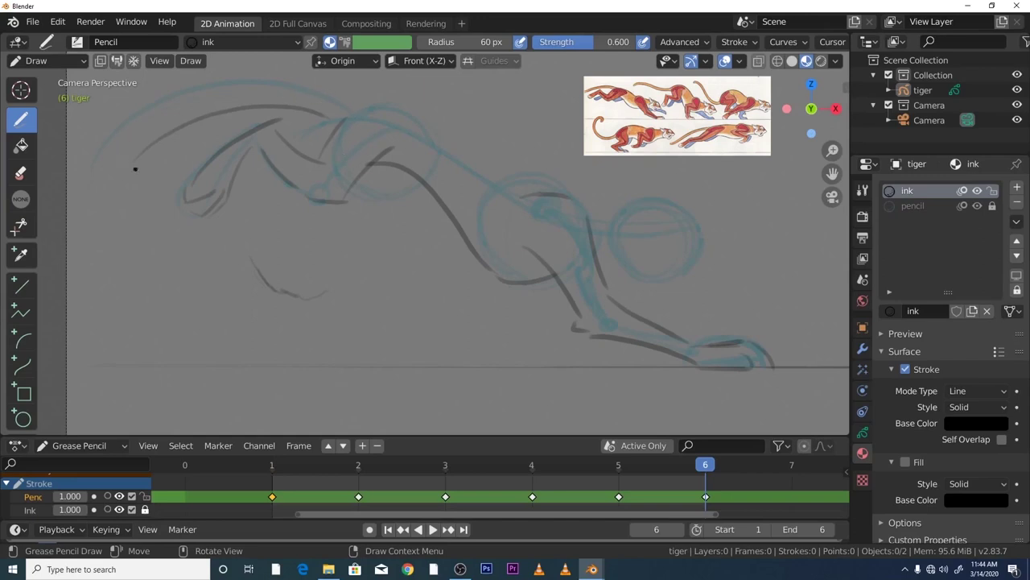
{"action": "left_click_drag", "start_coordinate": [134, 166], "coordinate": [117, 163]}
{"action": "mouse_move", "coordinate": [120, 146]}
{"action": "left_mouse_down"}
{"action": "mouse_move", "coordinate": [297, 95]}
{"action": "mouse_move", "coordinate": [322, 114]}
{"action": "left_mouse_up"}
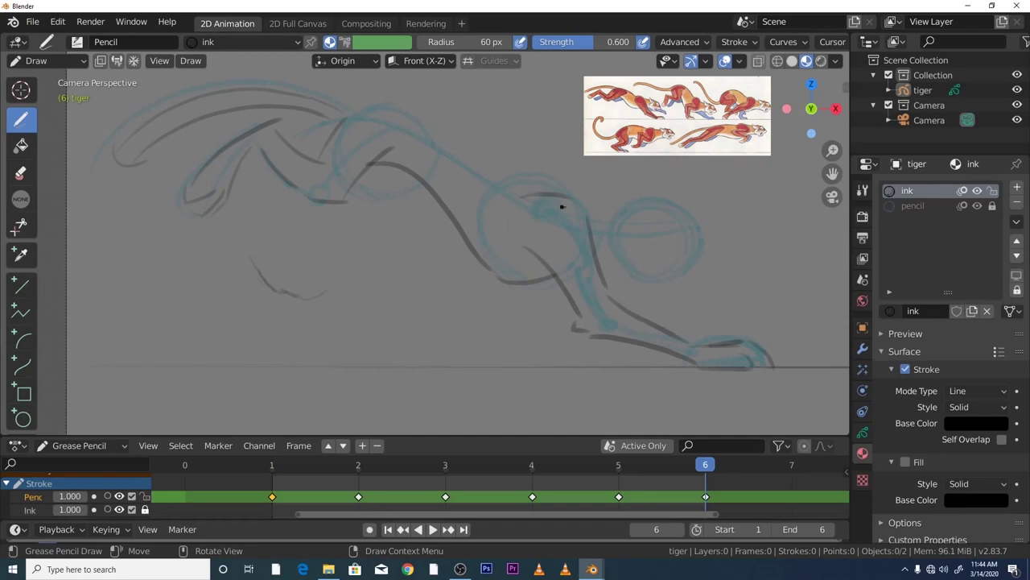
{"action": "mouse_move", "coordinate": [530, 187]}
{"action": "left_mouse_down"}
{"action": "mouse_move", "coordinate": [473, 135]}
{"action": "mouse_move", "coordinate": [330, 104]}
{"action": "left_mouse_up"}
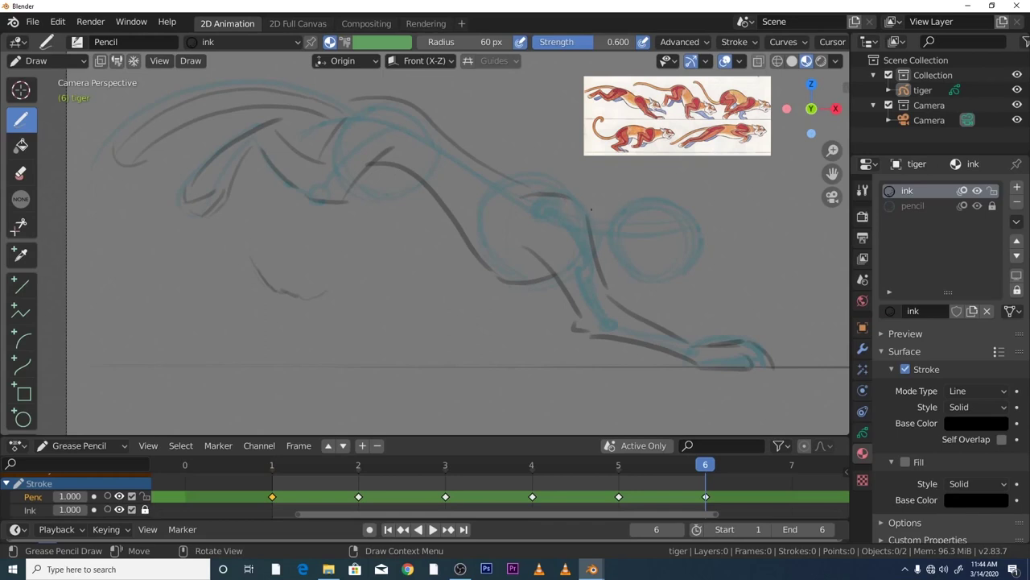
{"action": "left_click_drag", "start_coordinate": [591, 208], "coordinate": [636, 214]}
{"action": "left_click_drag", "start_coordinate": [658, 227], "coordinate": [672, 233]}
{"action": "left_click_drag", "start_coordinate": [683, 228], "coordinate": [700, 261]}
- Undo the recent unwanted ink strokes with repeated Edit > Undo
{"action": "left_click", "coordinate": [57, 21]}
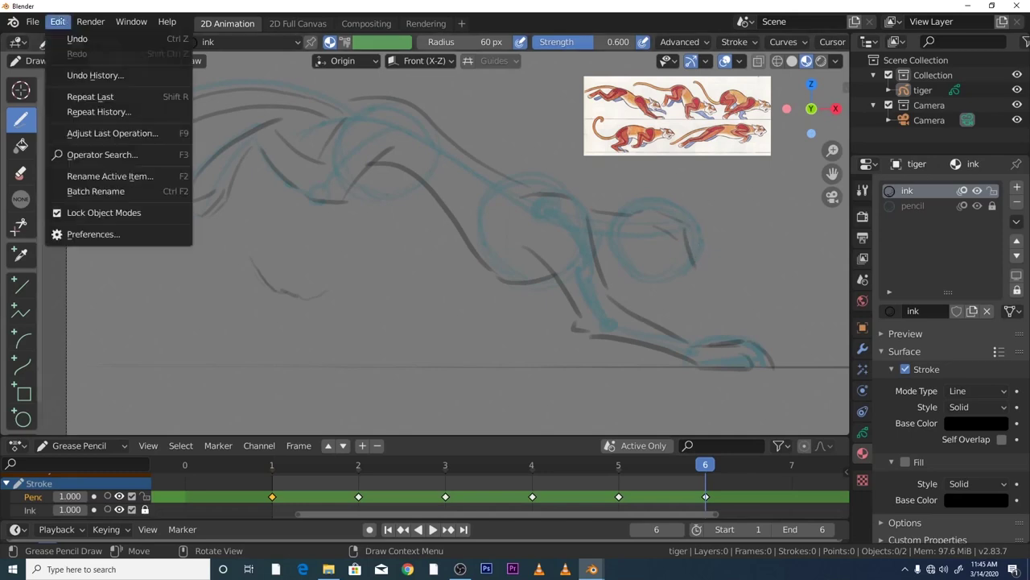
{"action": "left_click", "coordinate": [77, 39]}
{"action": "left_click", "coordinate": [57, 22]}
{"action": "left_click", "coordinate": [77, 38]}
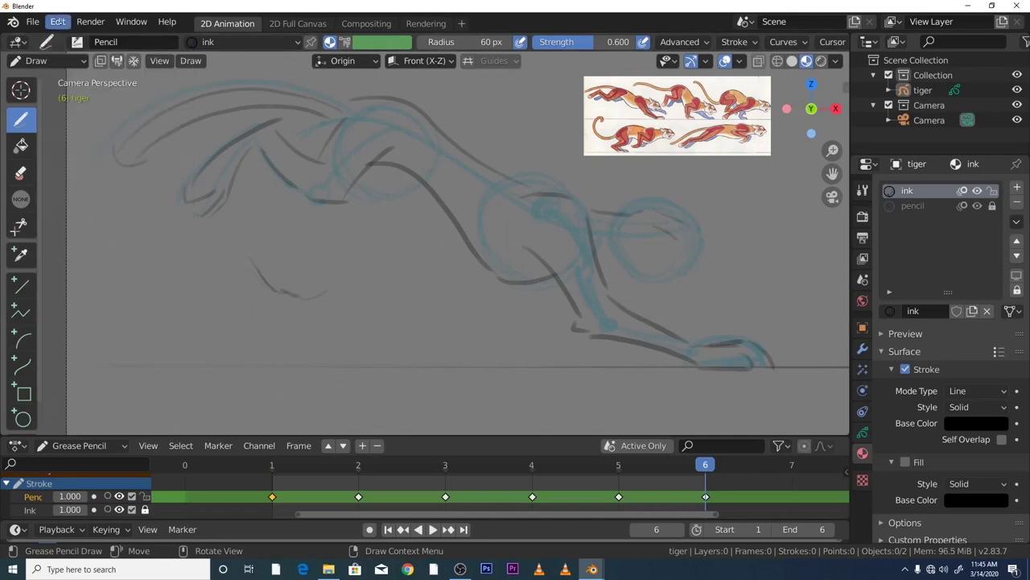
{"action": "left_click", "coordinate": [58, 21]}
{"action": "left_click", "coordinate": [77, 38]}
{"action": "left_click", "coordinate": [57, 22]}
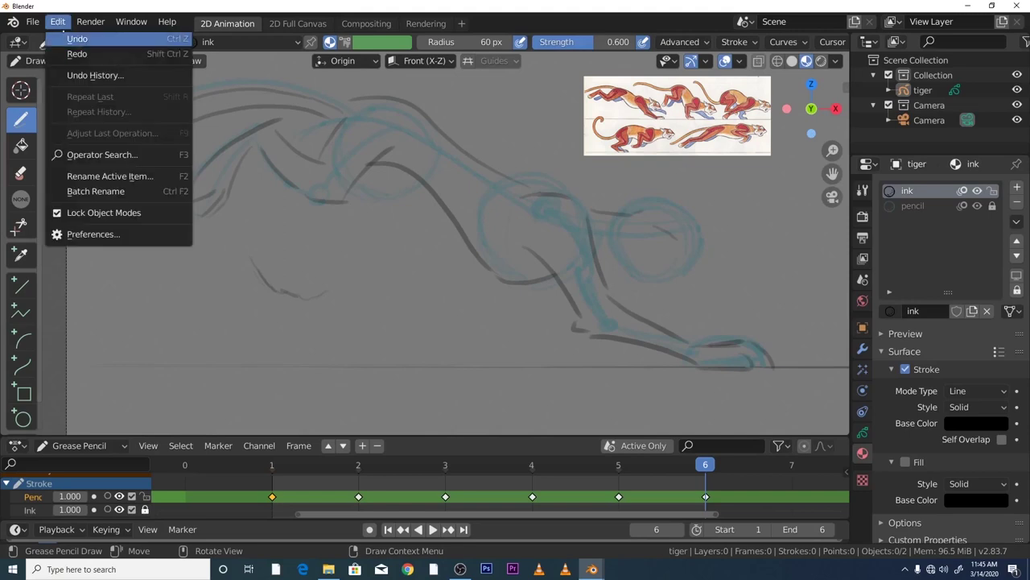
{"action": "left_click", "coordinate": [77, 38]}
{"action": "left_click", "coordinate": [58, 22]}
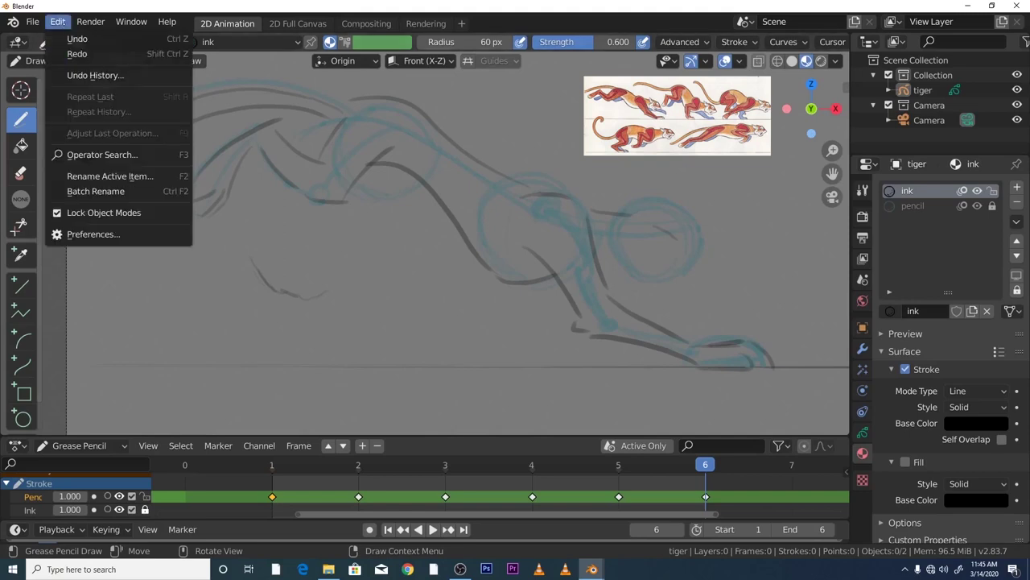
{"action": "left_click", "coordinate": [78, 38]}
{"action": "left_click", "coordinate": [57, 22]}
{"action": "left_click", "coordinate": [77, 39]}
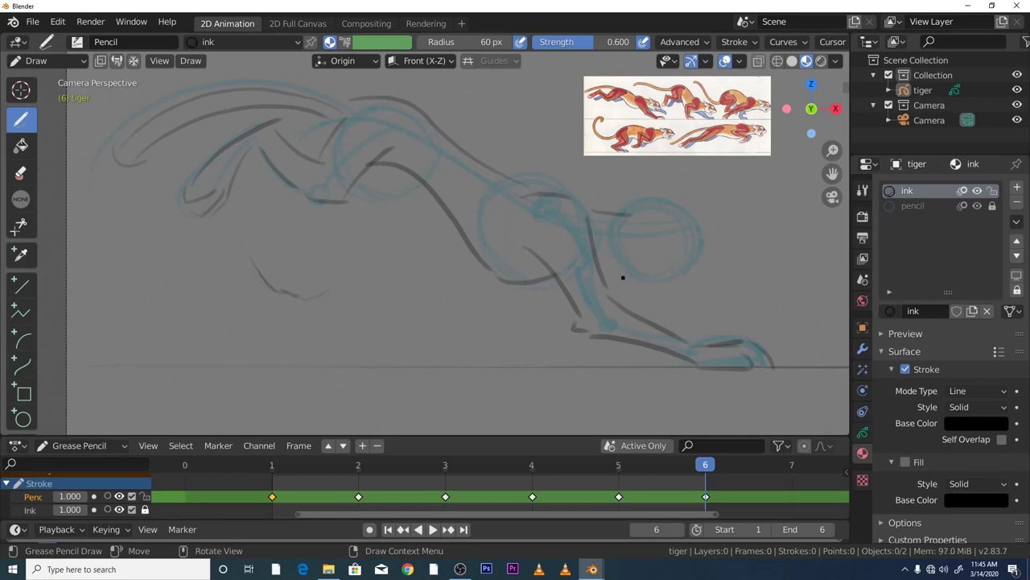
- Ink the chin, jaw curve and front edge of the face, undoing a stray head stroke
{"action": "left_click_drag", "start_coordinate": [604, 261], "coordinate": [620, 261]}
{"action": "left_click_drag", "start_coordinate": [619, 258], "coordinate": [655, 276]}
{"action": "left_click_drag", "start_coordinate": [643, 223], "coordinate": [635, 267]}
{"action": "left_click_drag", "start_coordinate": [652, 233], "coordinate": [674, 258]}
{"action": "left_click", "coordinate": [57, 22]}
{"action": "left_click", "coordinate": [65, 39]}
{"action": "left_click", "coordinate": [57, 22]}
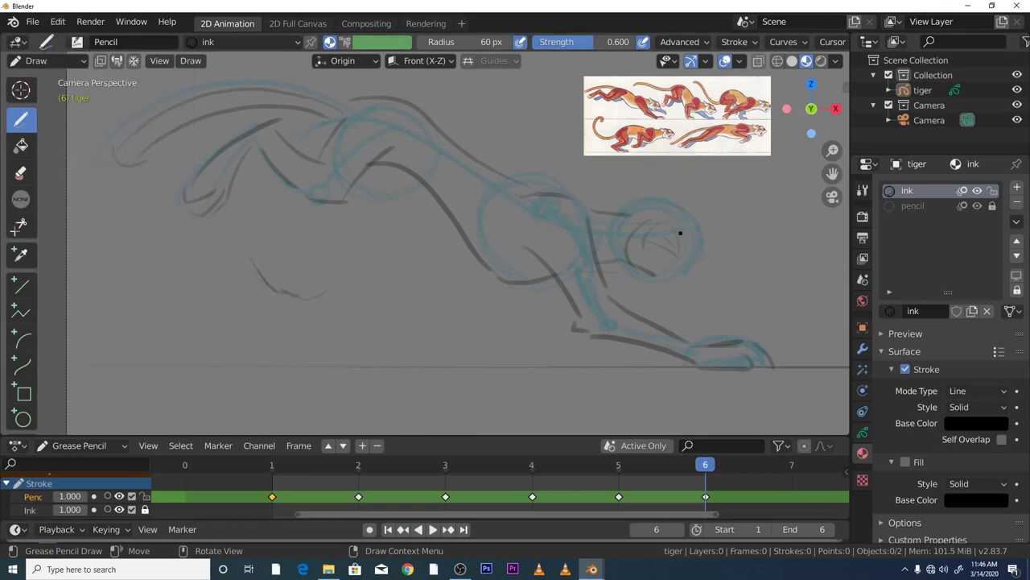
- Redraw the short ink stroke on the head after undoing two attempts
{"action": "left_click_drag", "start_coordinate": [694, 242], "coordinate": [708, 256]}
{"action": "left_click", "coordinate": [57, 22]}
{"action": "left_click", "coordinate": [81, 37]}
{"action": "left_click", "coordinate": [57, 21]}
{"action": "left_click", "coordinate": [81, 37]}
{"action": "left_click_drag", "start_coordinate": [681, 236], "coordinate": [706, 264]}
- Ink the line under the chin, the ear, and short strokes along the neck, body and back
{"action": "left_click_drag", "start_coordinate": [645, 275], "coordinate": [649, 285]}
{"action": "left_click_drag", "start_coordinate": [636, 216], "coordinate": [627, 229]}
{"action": "left_click_drag", "start_coordinate": [393, 175], "coordinate": [371, 193]}
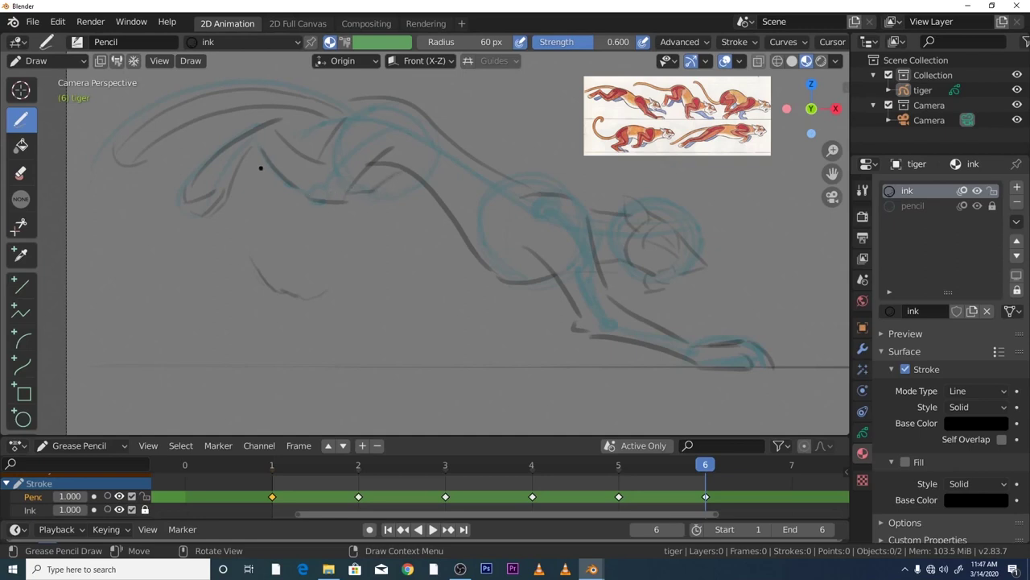
{"action": "left_click_drag", "start_coordinate": [254, 166], "coordinate": [266, 180]}
{"action": "left_click_drag", "start_coordinate": [270, 186], "coordinate": [243, 214]}
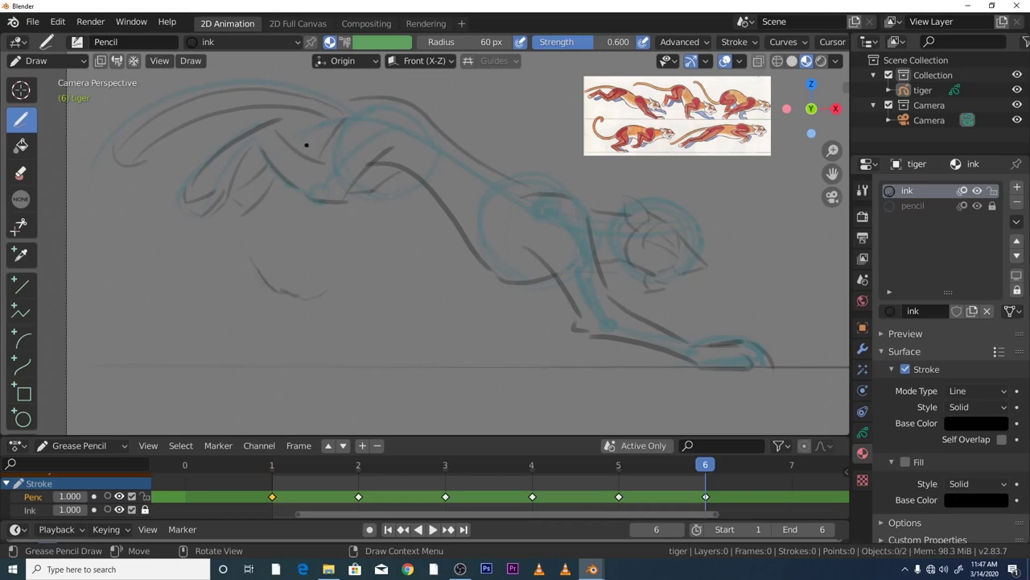
{"action": "left_click_drag", "start_coordinate": [306, 145], "coordinate": [349, 109]}
{"action": "left_click_drag", "start_coordinate": [321, 189], "coordinate": [401, 147]}
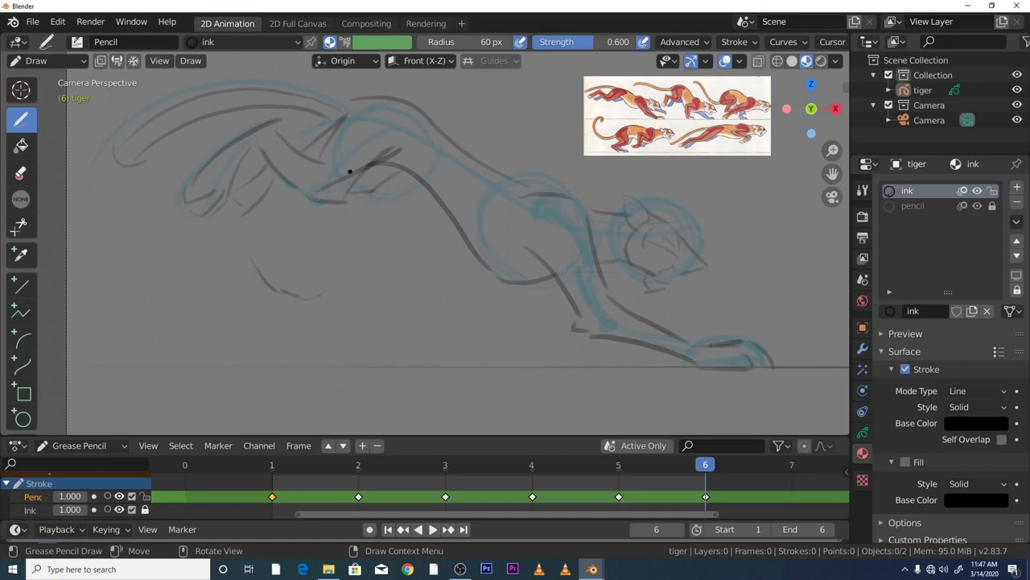
- After briefly picking Eraser Soft, add neck lines, the lower jaw and the under-head line
{"action": "left_click", "coordinate": [21, 172]}
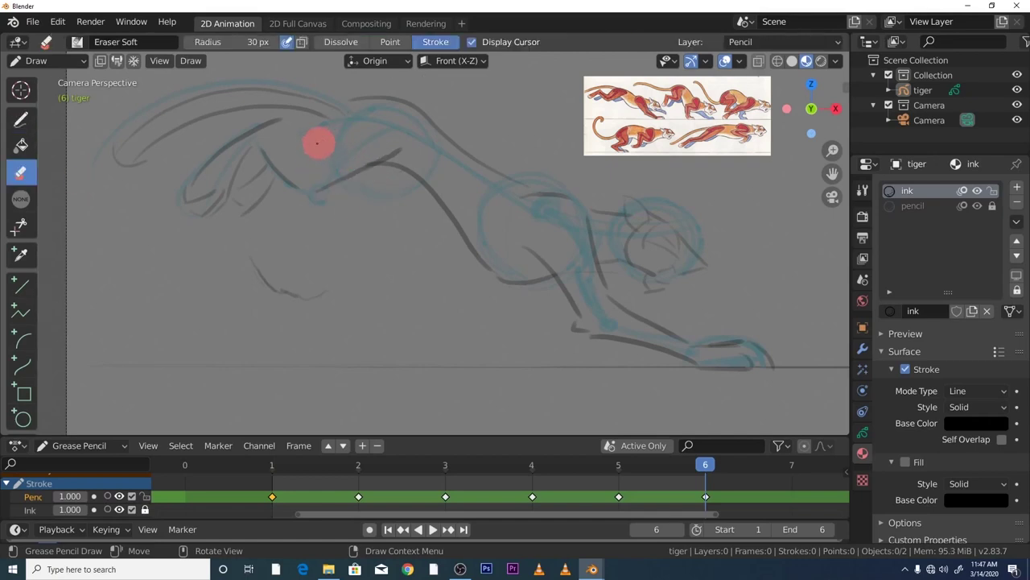
{"action": "key", "text": "d"}
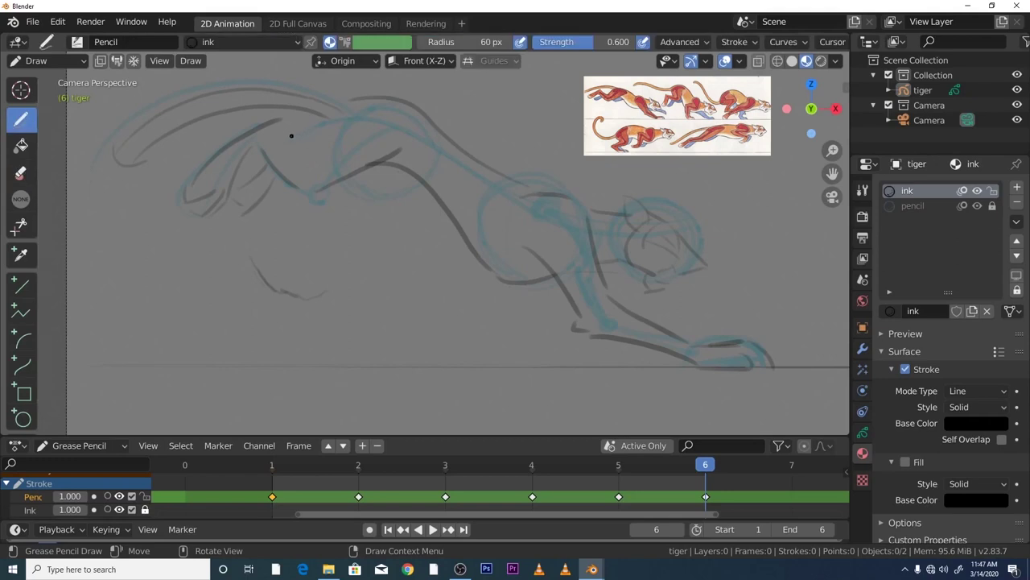
{"action": "left_click_drag", "start_coordinate": [282, 134], "coordinate": [323, 148]}
{"action": "left_click_drag", "start_coordinate": [320, 135], "coordinate": [362, 102]}
{"action": "left_click_drag", "start_coordinate": [383, 178], "coordinate": [354, 199]}
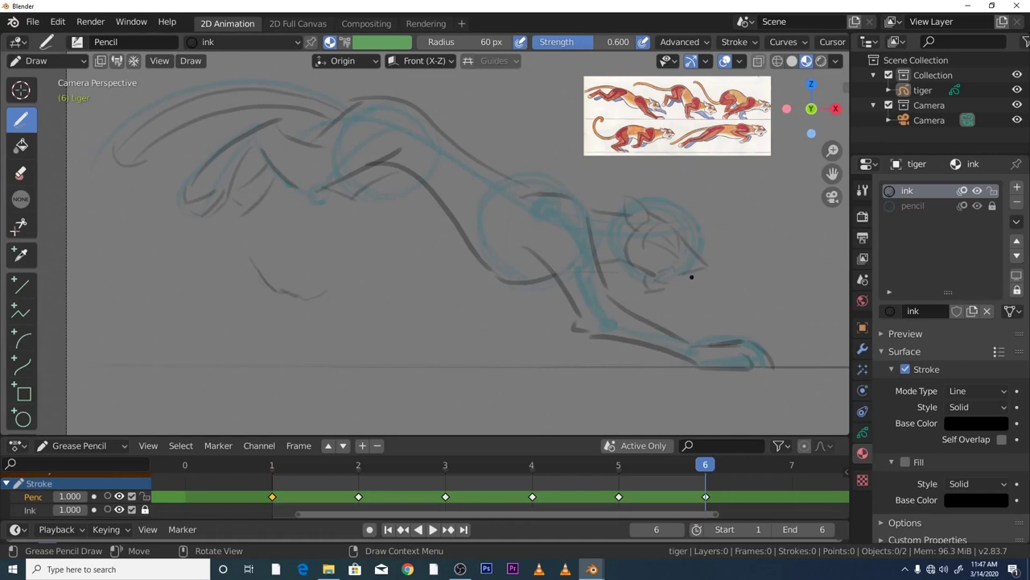
{"action": "left_click_drag", "start_coordinate": [690, 276], "coordinate": [720, 299]}
{"action": "left_click_drag", "start_coordinate": [714, 295], "coordinate": [737, 321]}
{"action": "mouse_move", "coordinate": [600, 277]}
{"action": "left_mouse_down"}
{"action": "mouse_move", "coordinate": [661, 290]}
{"action": "mouse_move", "coordinate": [737, 330]}
{"action": "left_mouse_up"}
- Play back the inked tiger twice, zoom out, and enter Edit Mode on frame 6
{"action": "key", "text": "space"}
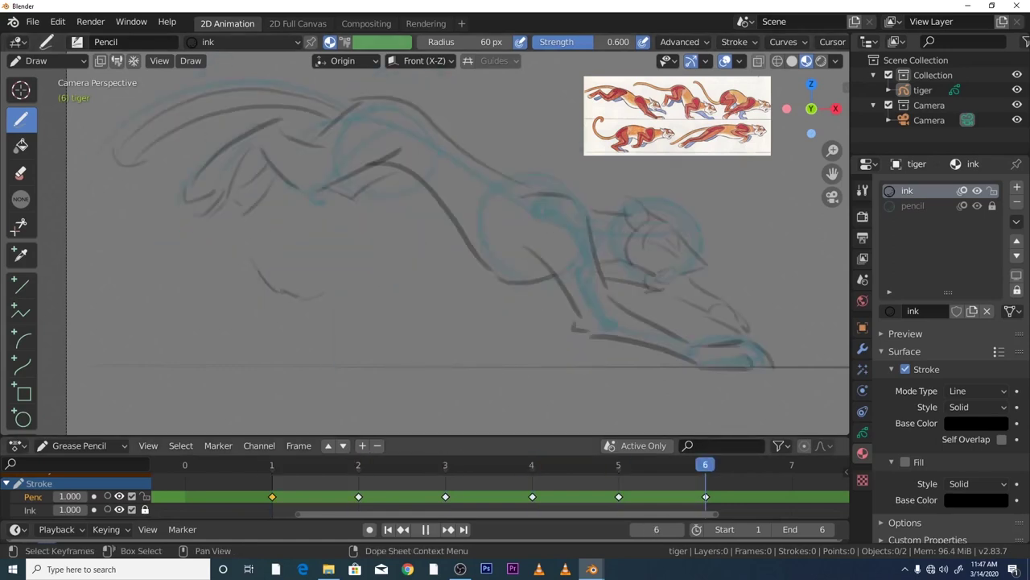
{"action": "key", "text": "space"}
{"action": "scroll", "coordinate": [820, 184], "scroll_direction": "down", "scroll_amount": 3}
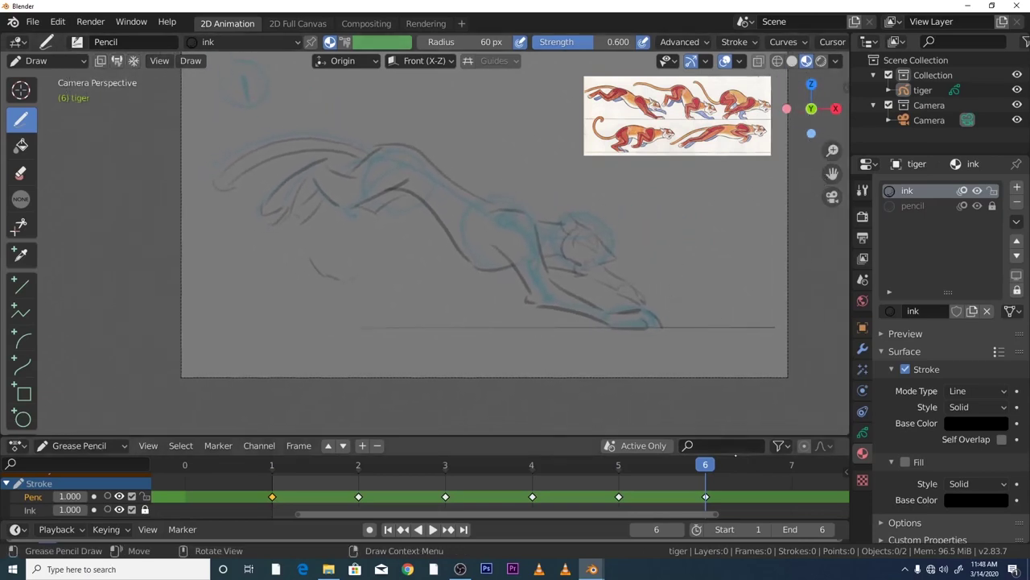
{"action": "key", "text": "space"}
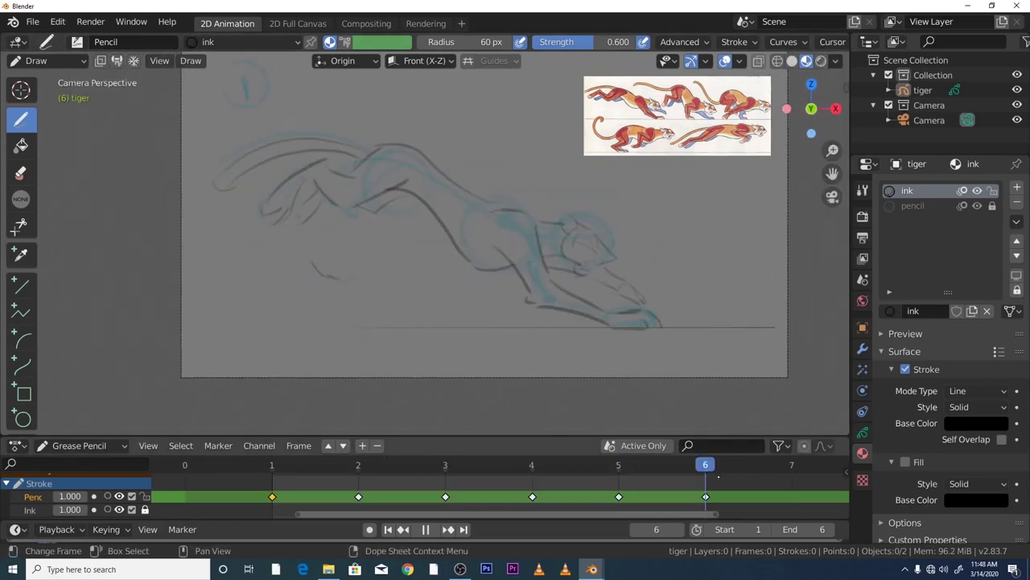
{"action": "key", "text": "space"}
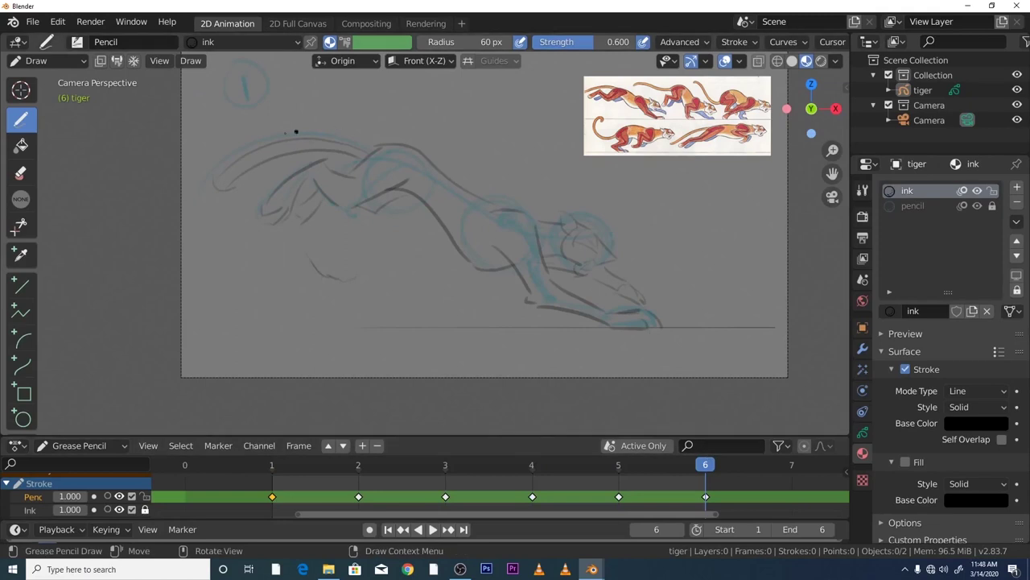
{"action": "left_click", "coordinate": [46, 60]}
{"action": "left_click", "coordinate": [81, 95]}
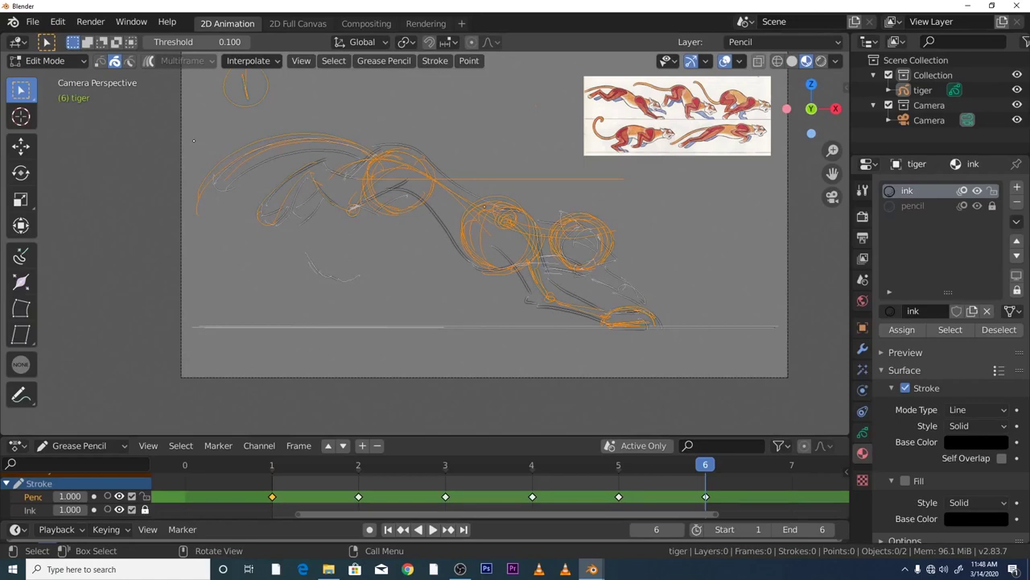
- Return to frame 1 and paste the copied strokes there from the right-click stroke menu
{"action": "right_click", "coordinate": [394, 210]}
{"action": "right_click", "coordinate": [483, 208]}
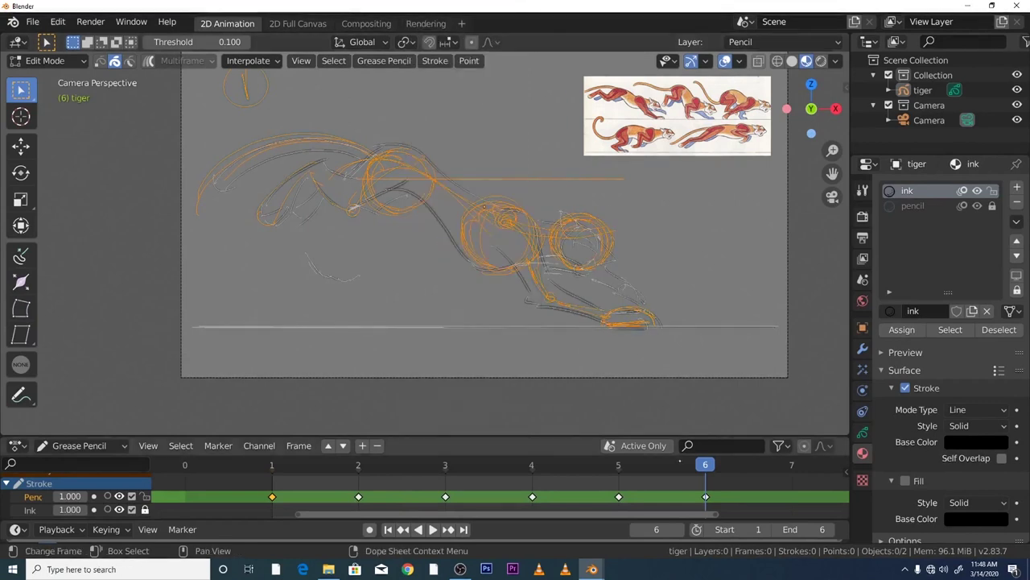
{"action": "left_click_drag", "start_coordinate": [679, 461], "coordinate": [272, 464]}
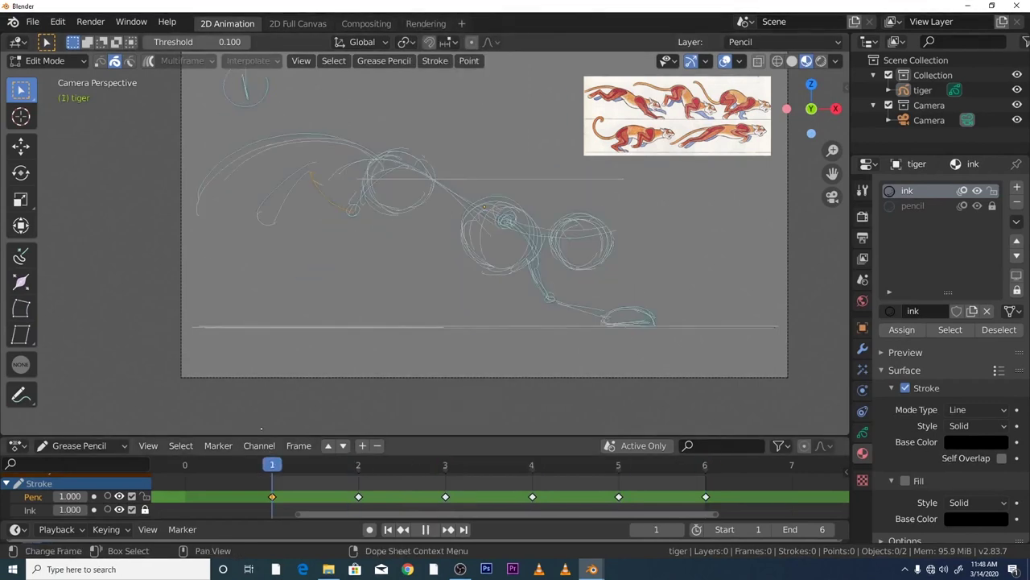
{"action": "right_click", "coordinate": [343, 139]}
{"action": "left_click", "coordinate": [309, 283]}
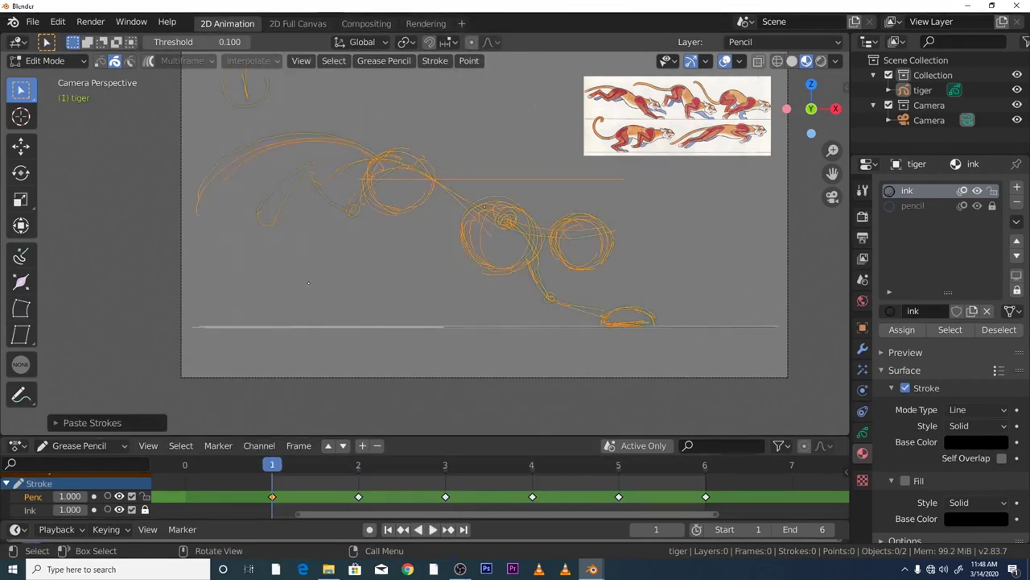
- Play the animation briefly, then switch the tiger to Object Mode and back to Edit Mode
{"action": "key", "text": "space"}
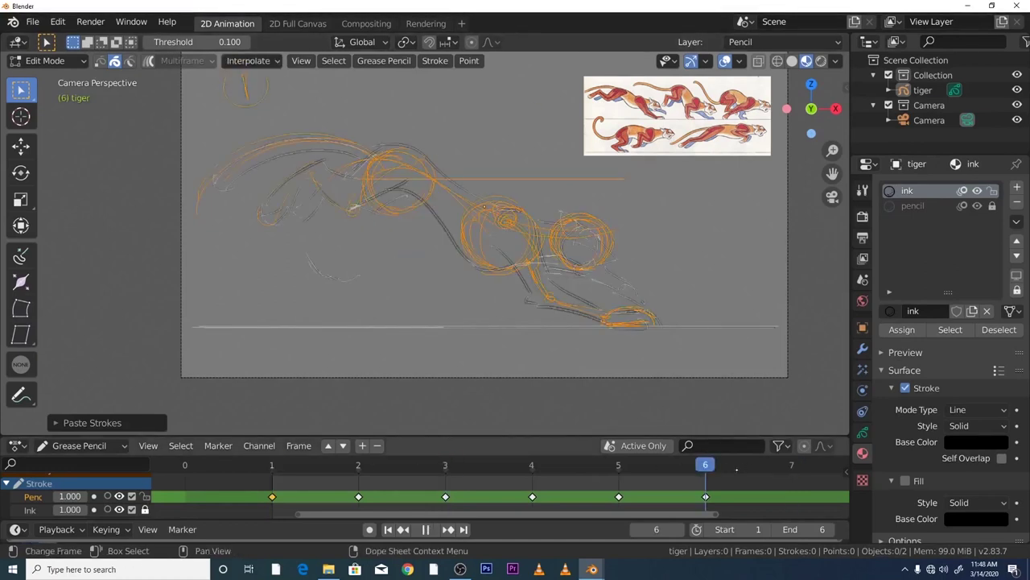
{"action": "key", "text": "space"}
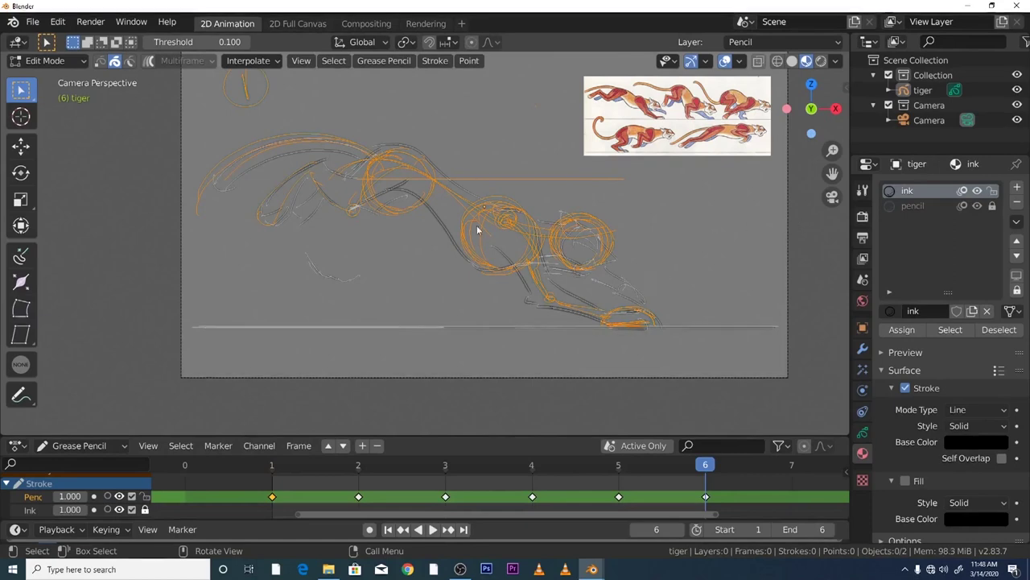
{"action": "left_click", "coordinate": [76, 63]}
{"action": "left_click", "coordinate": [40, 38]}
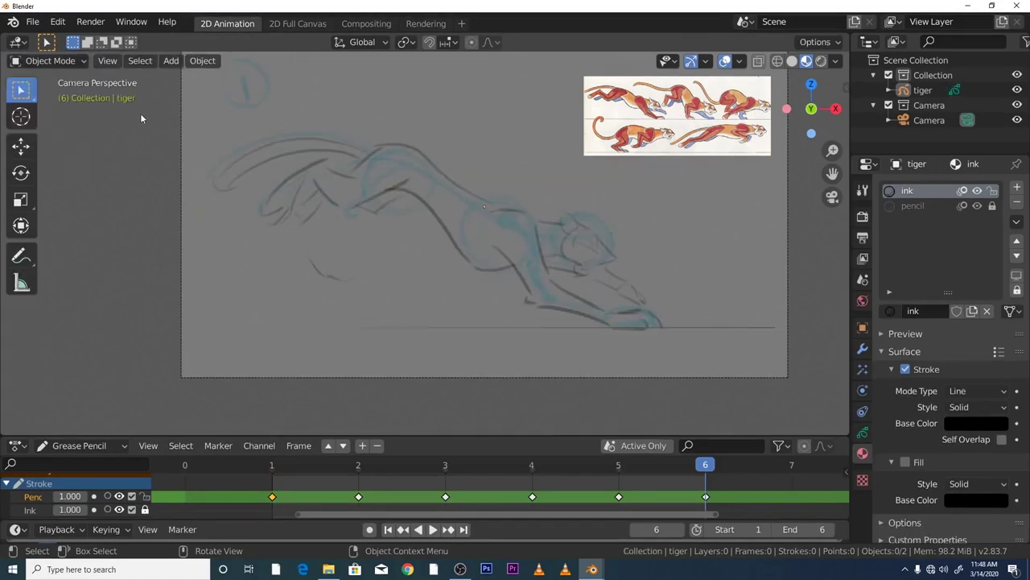
{"action": "left_click", "coordinate": [48, 61]}
{"action": "left_click", "coordinate": [40, 92]}
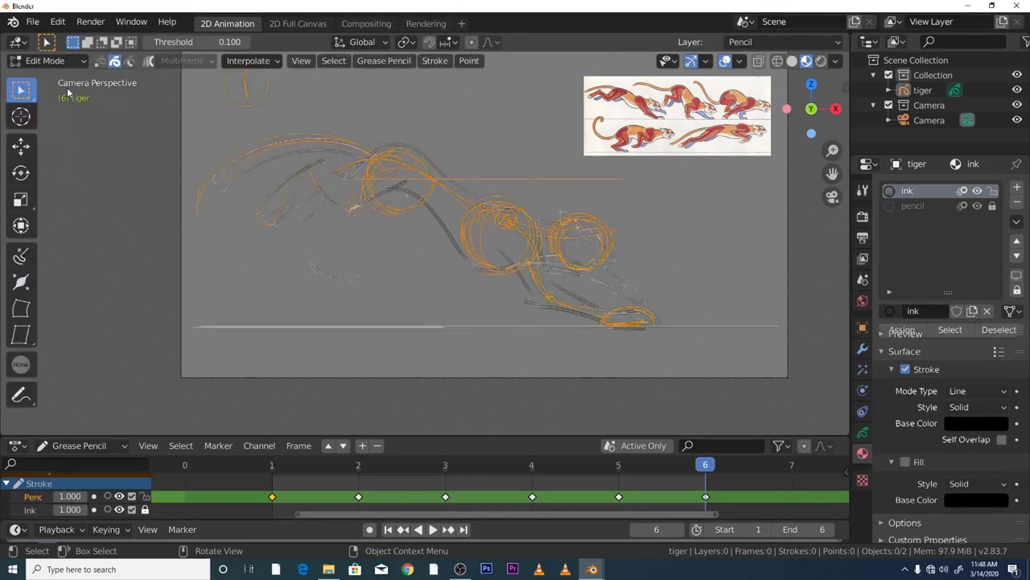
- Unlock the pencil material, box-select the frame 6 strokes and copy them
{"action": "left_click", "coordinate": [990, 206]}
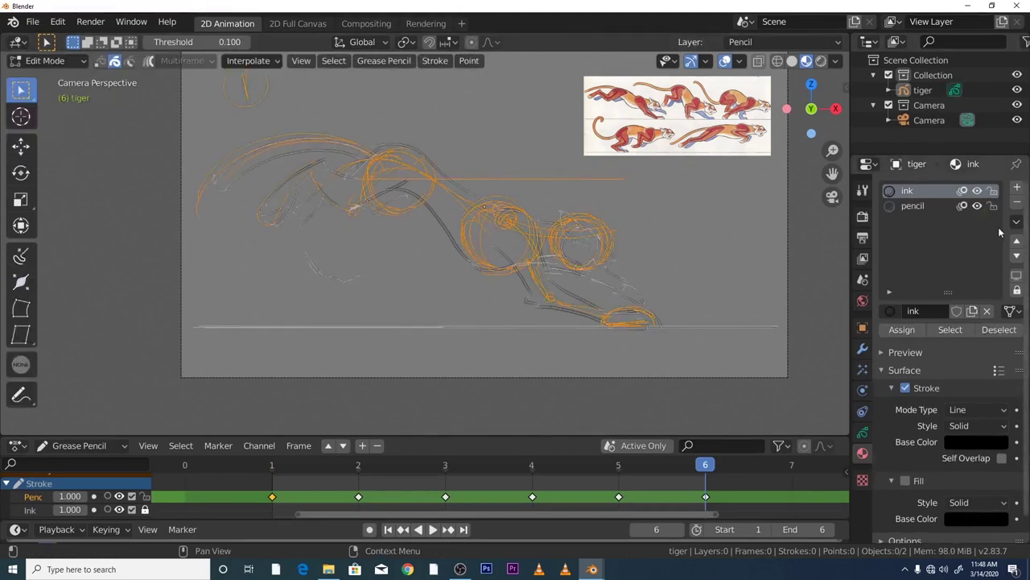
{"action": "left_click", "coordinate": [306, 145]}
{"action": "left_click", "coordinate": [48, 60]}
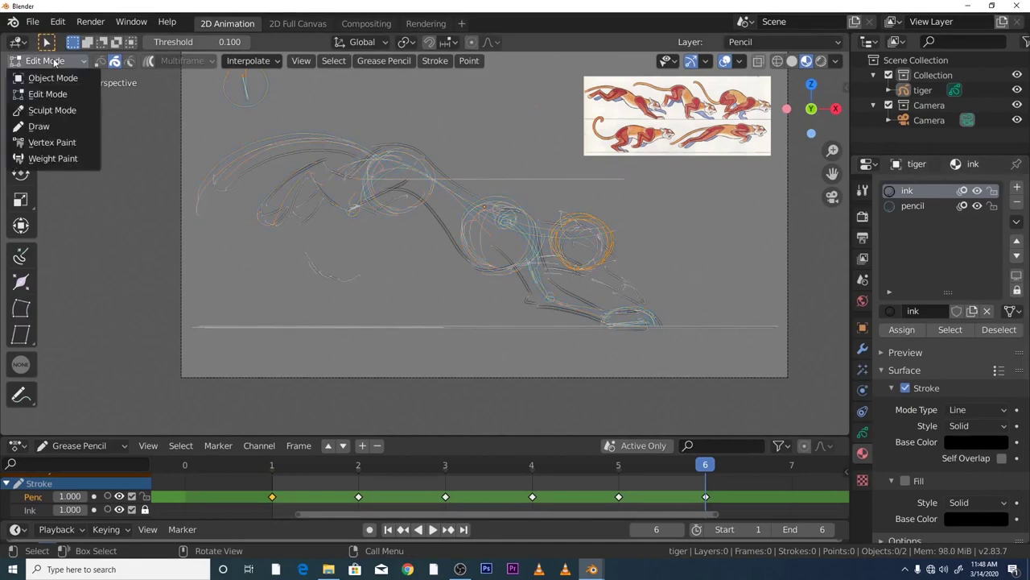
{"action": "mouse_move", "coordinate": [191, 78]}
{"action": "left_mouse_down"}
{"action": "mouse_move", "coordinate": [255, 246]}
{"action": "mouse_move", "coordinate": [683, 359]}
{"action": "left_mouse_up"}
{"action": "right_click", "coordinate": [230, 149]}
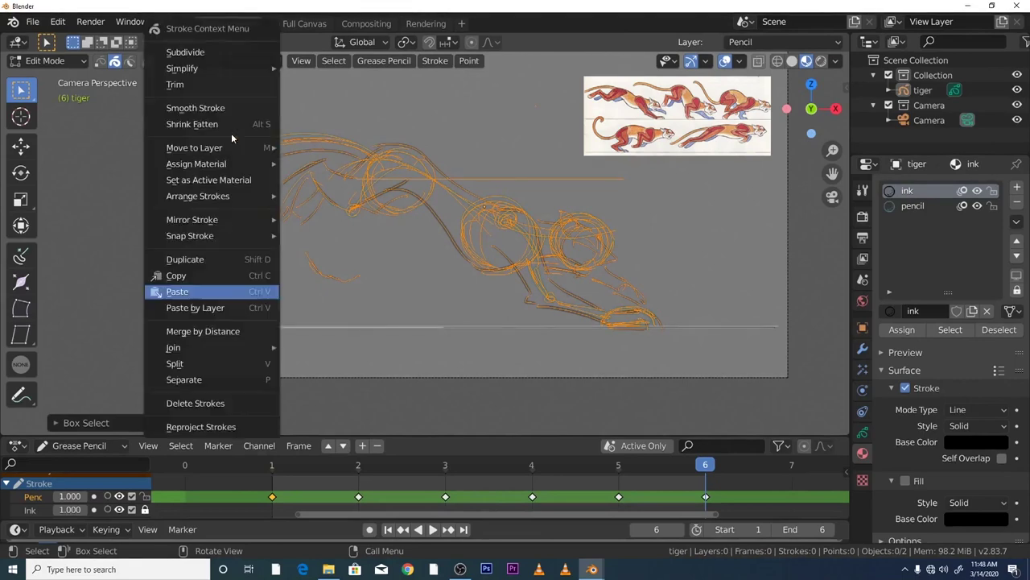
{"action": "left_click", "coordinate": [175, 275]}
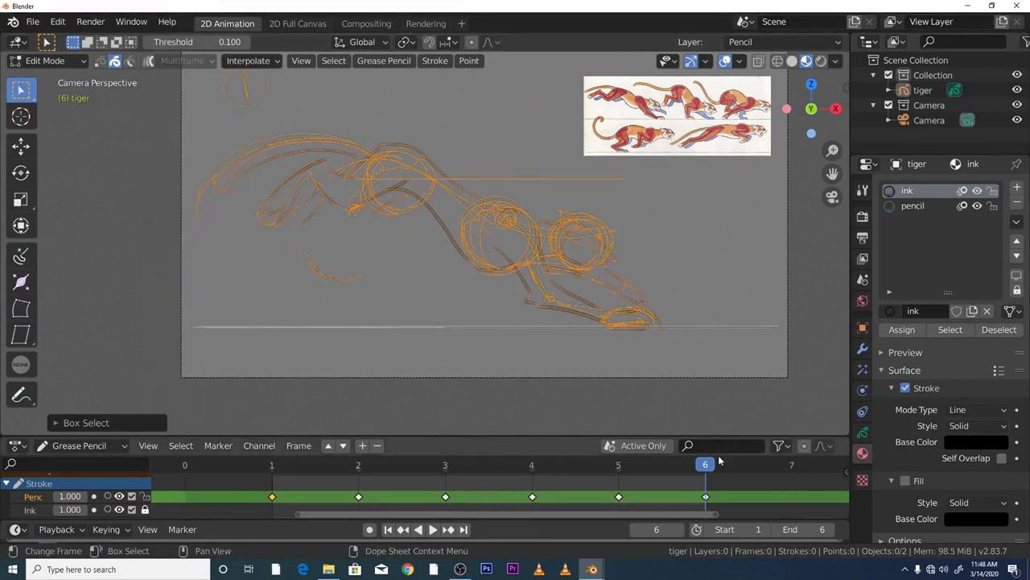
- Paste the strokes into frame 1, deselect them, relock the pencil material, and compare with frame 2
{"action": "left_click_drag", "start_coordinate": [708, 470], "coordinate": [272, 467]}
{"action": "right_click", "coordinate": [302, 254]}
{"action": "left_click", "coordinate": [293, 291]}
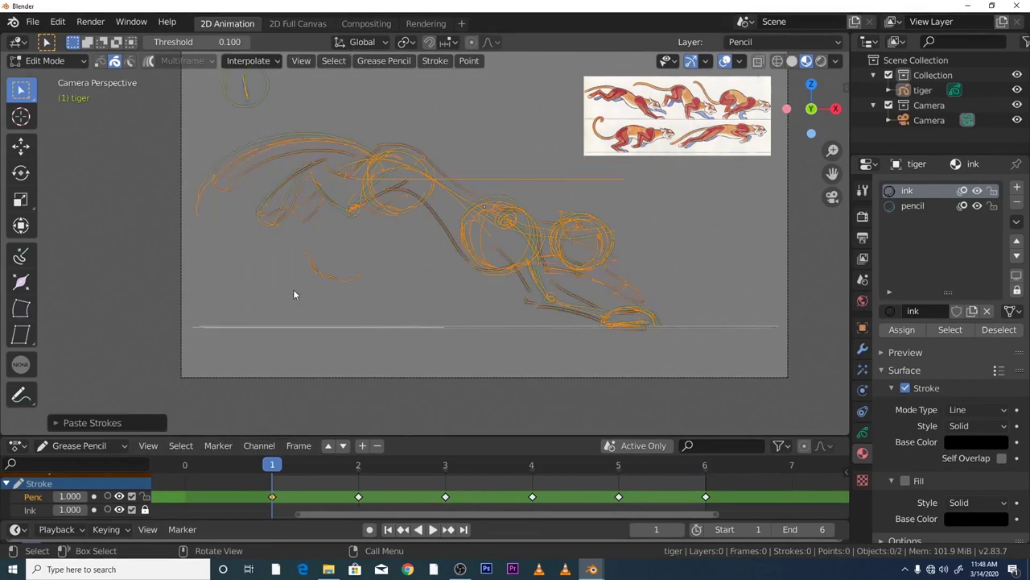
{"action": "left_click", "coordinate": [347, 276]}
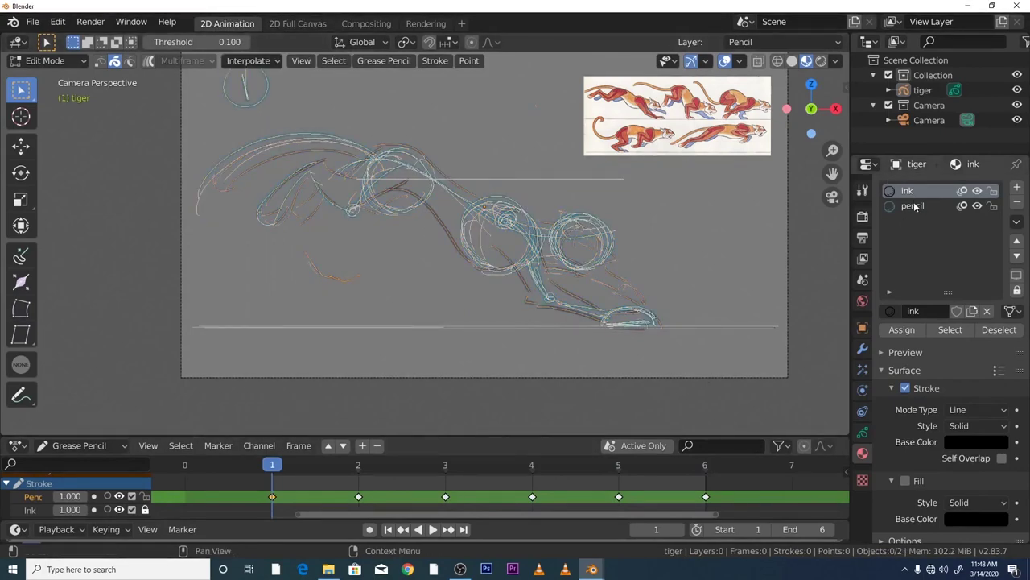
{"action": "left_click", "coordinate": [992, 207]}
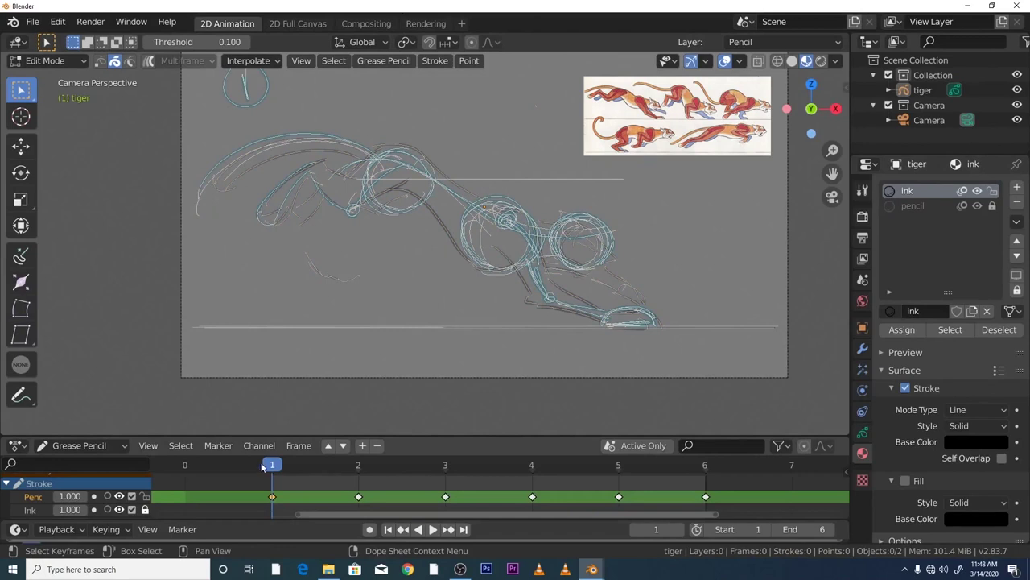
{"action": "mouse_move", "coordinate": [261, 467]}
{"action": "left_mouse_down"}
{"action": "mouse_move", "coordinate": [356, 464]}
{"action": "mouse_move", "coordinate": [272, 464]}
{"action": "left_mouse_up"}
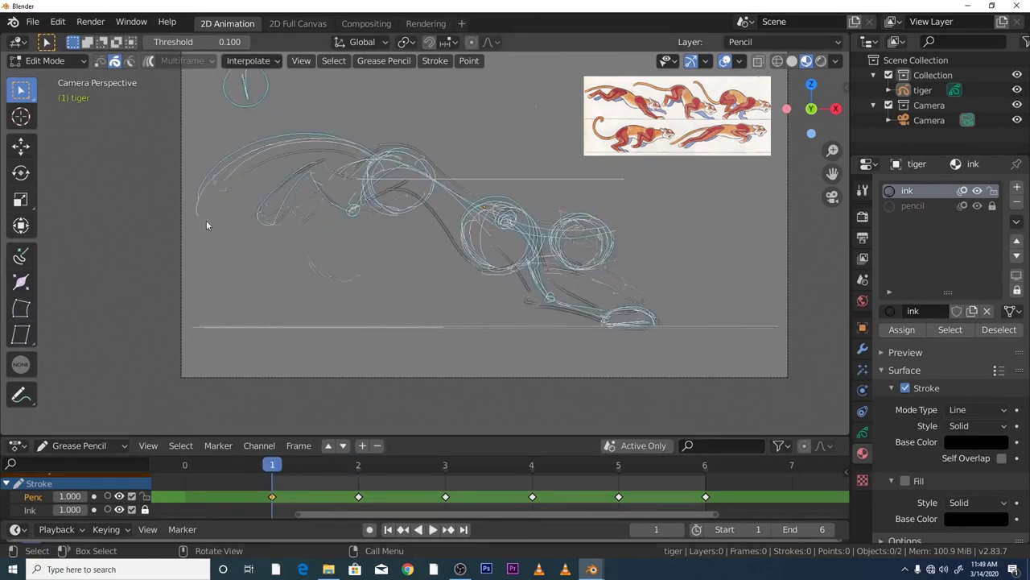
{"action": "left_click", "coordinate": [59, 63]}
- Enter Draw mode and toggle onion-skin visibility for the ink and pencil materials, keeping ink active
{"action": "left_click", "coordinate": [49, 125]}
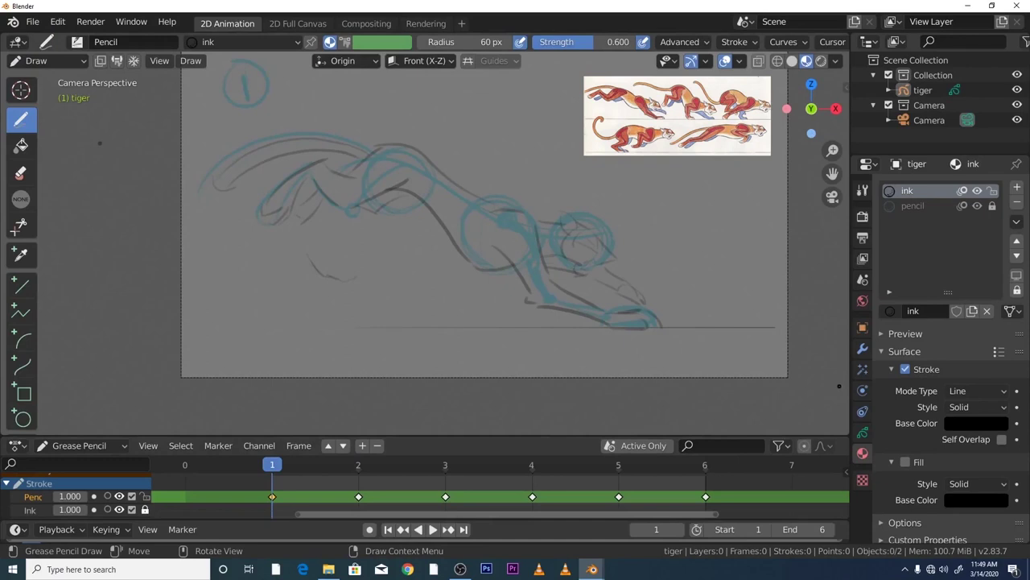
{"action": "left_click", "coordinate": [964, 205]}
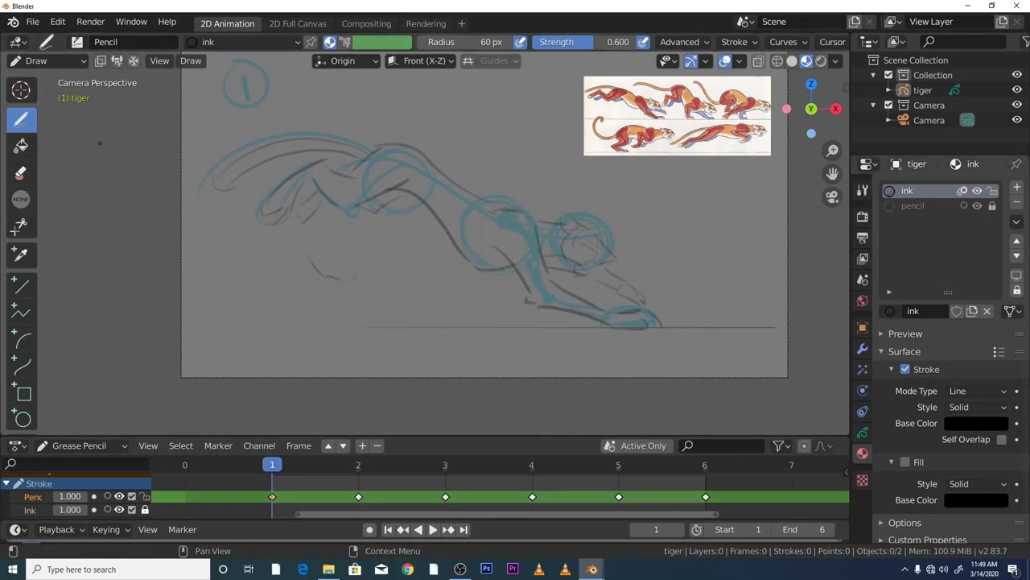
{"action": "left_click", "coordinate": [934, 207]}
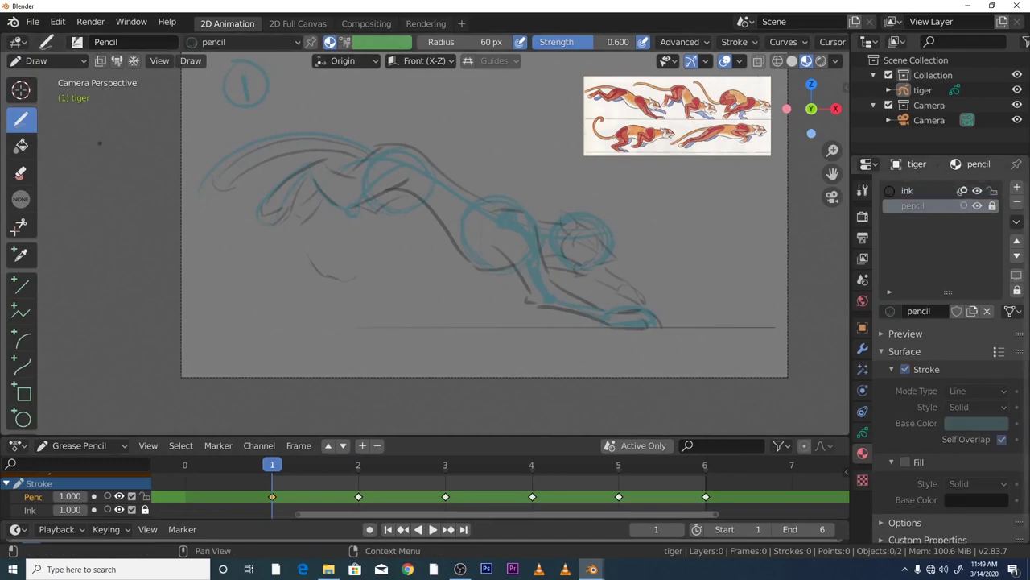
{"action": "left_click", "coordinate": [963, 190]}
{"action": "left_click", "coordinate": [962, 190]}
{"action": "left_click", "coordinate": [963, 205]}
{"action": "left_click", "coordinate": [918, 191]}
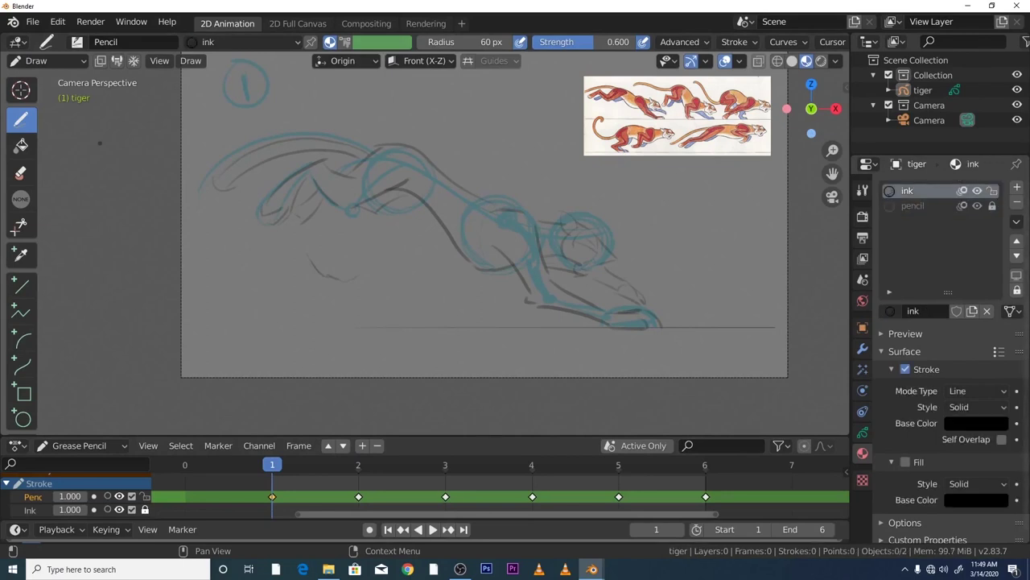
{"action": "left_click", "coordinate": [963, 205]}
{"action": "left_click", "coordinate": [964, 205]}
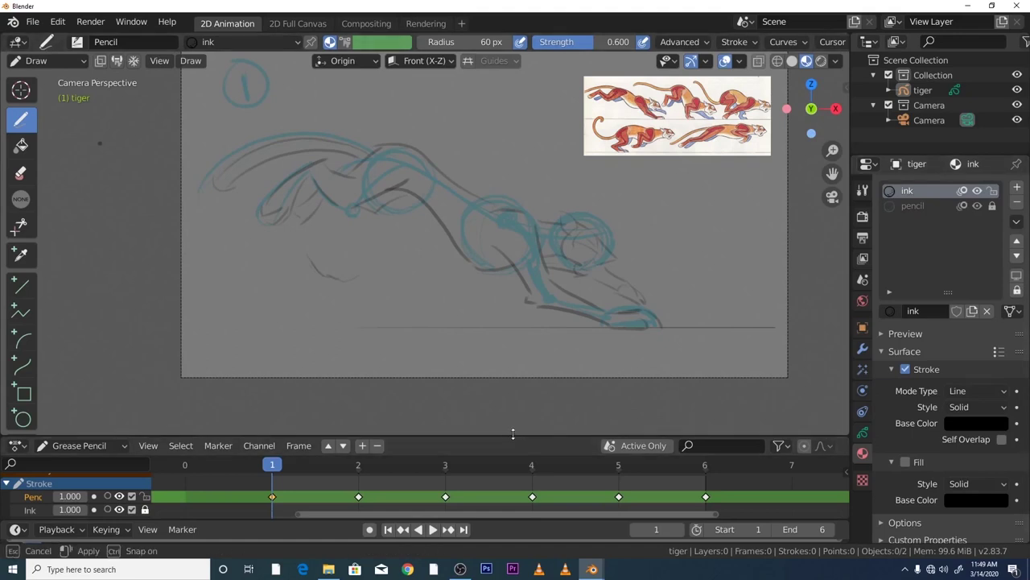
- Enlarge the timeline to show all channels, play the animation, stop on frame 2, then shrink the timeline
{"action": "left_click_drag", "start_coordinate": [512, 435], "coordinate": [510, 375]}
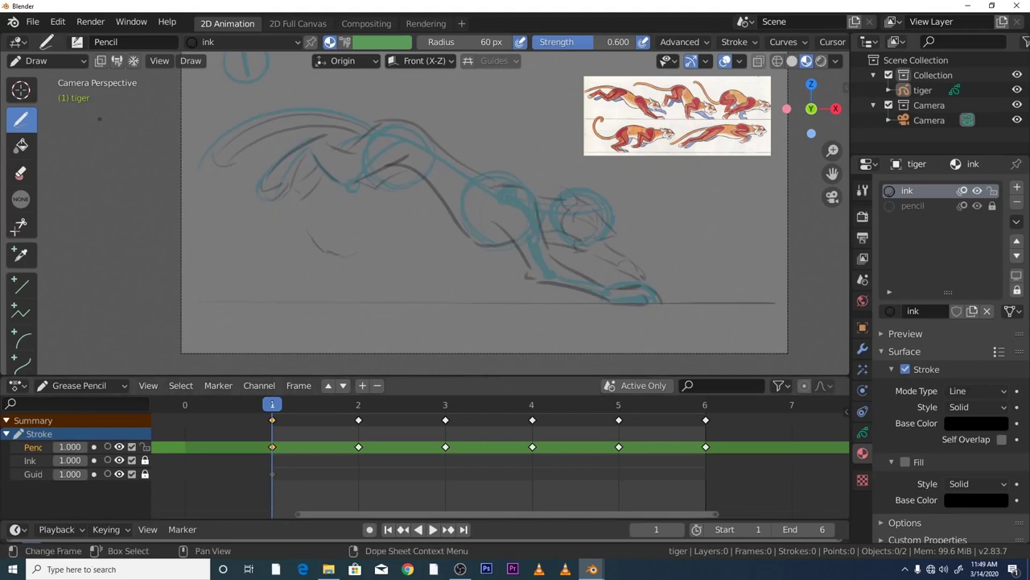
{"action": "key", "text": "space"}
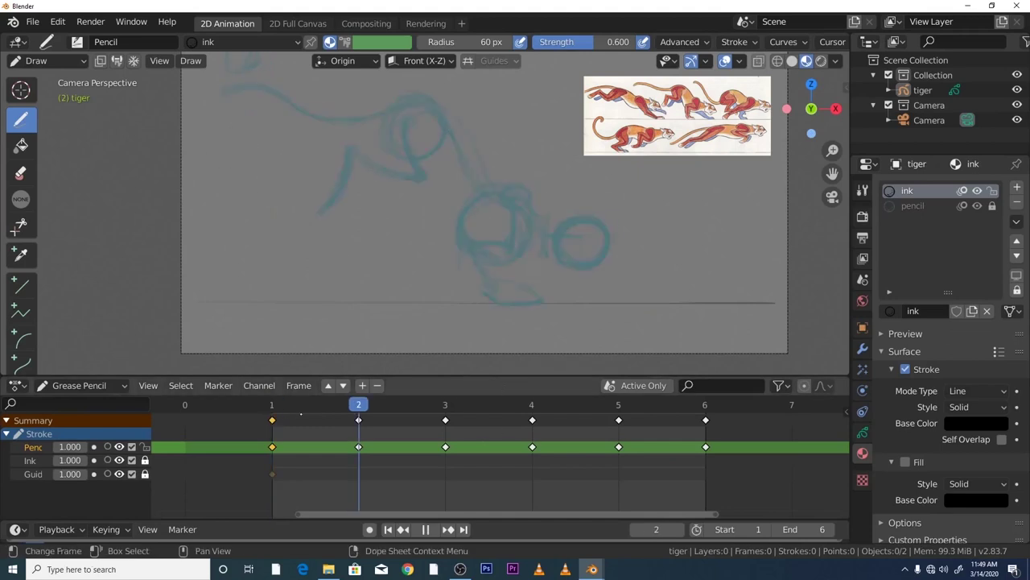
{"action": "key", "text": "space"}
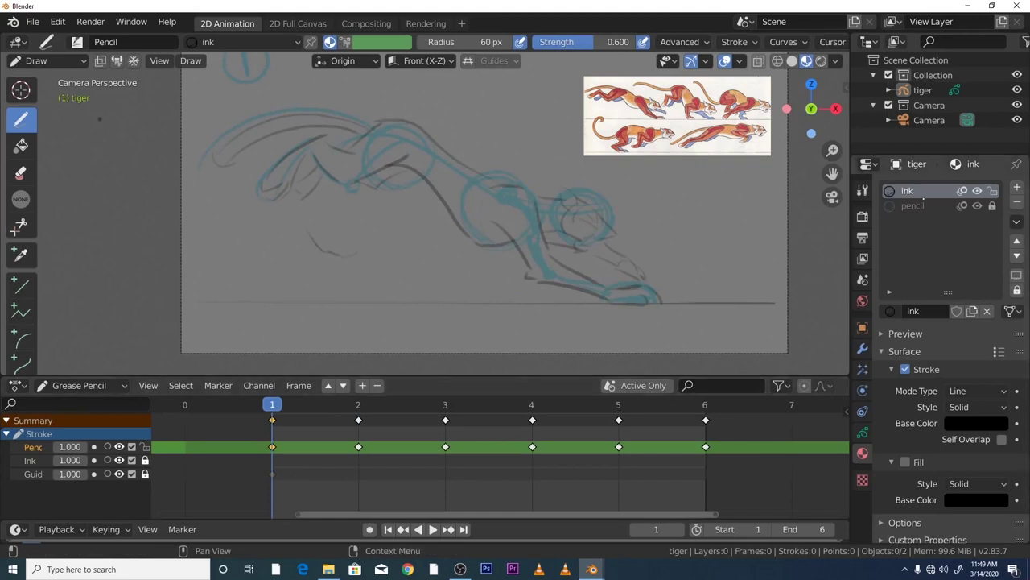
{"action": "key", "text": "space"}
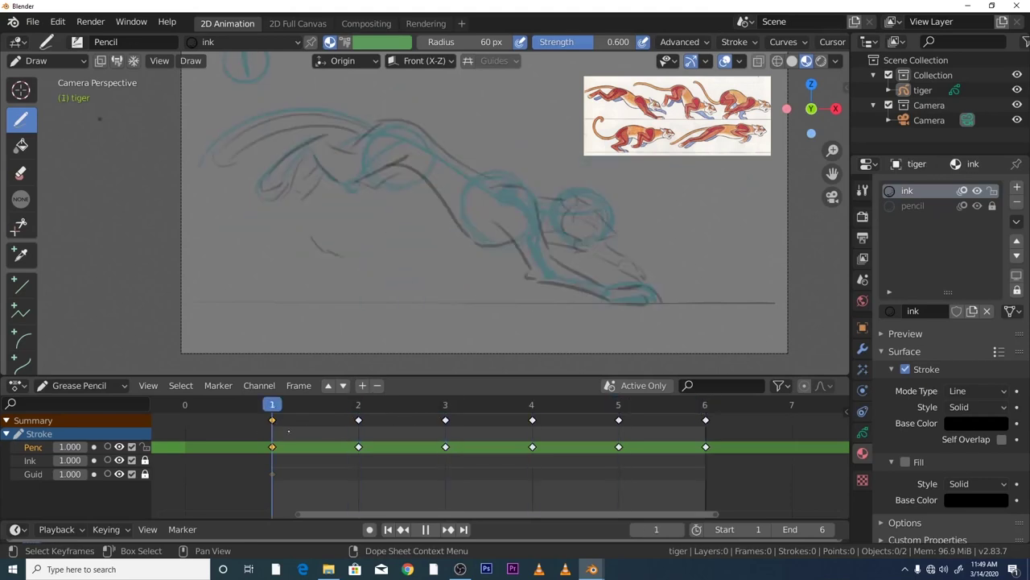
{"action": "key", "text": "space"}
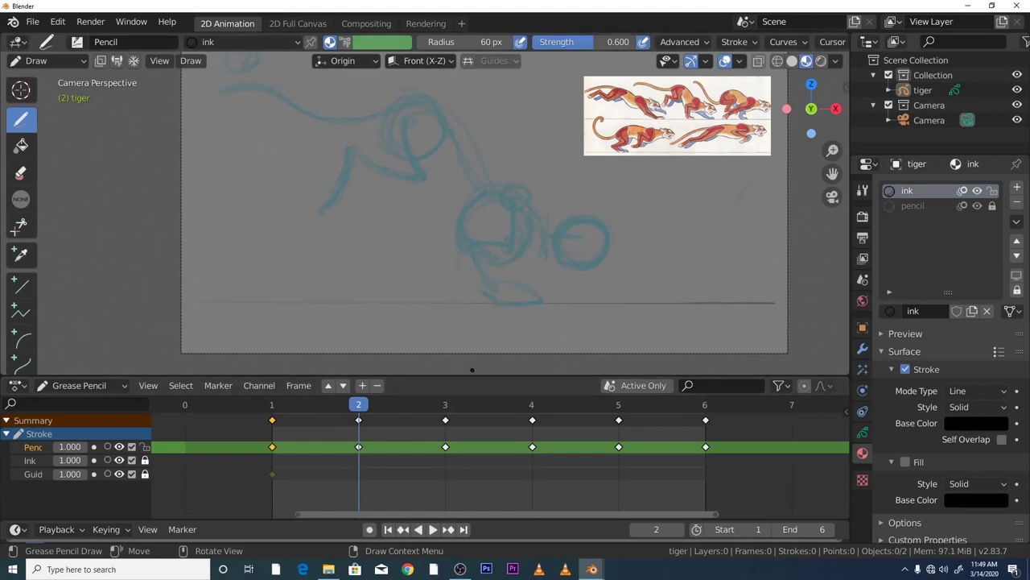
{"action": "left_click_drag", "start_coordinate": [479, 373], "coordinate": [471, 411]}
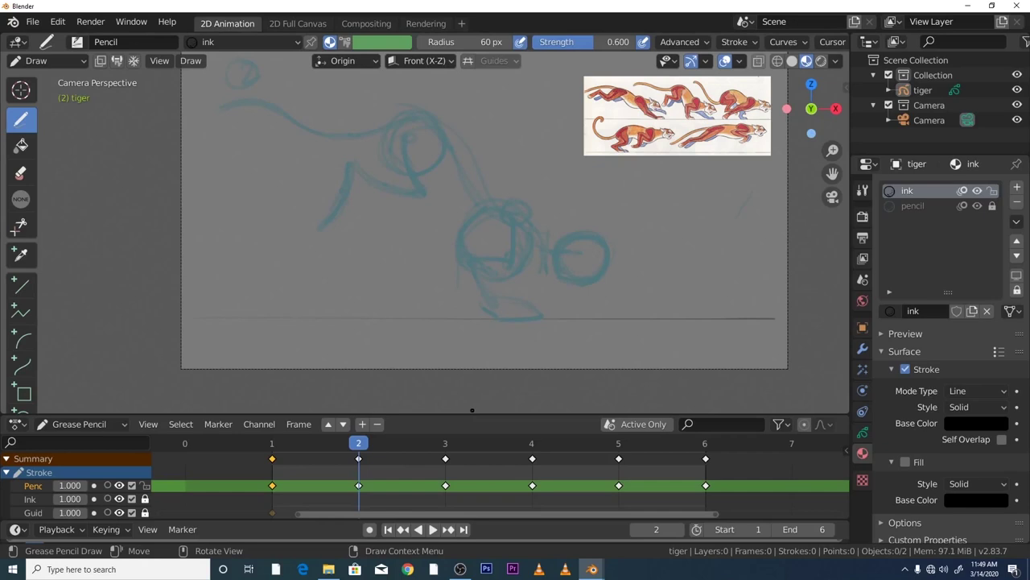
- Switch the active material between pencil and ink, leaving ink active, and replay the loop
{"action": "left_click", "coordinate": [912, 206]}
{"action": "left_click", "coordinate": [908, 191]}
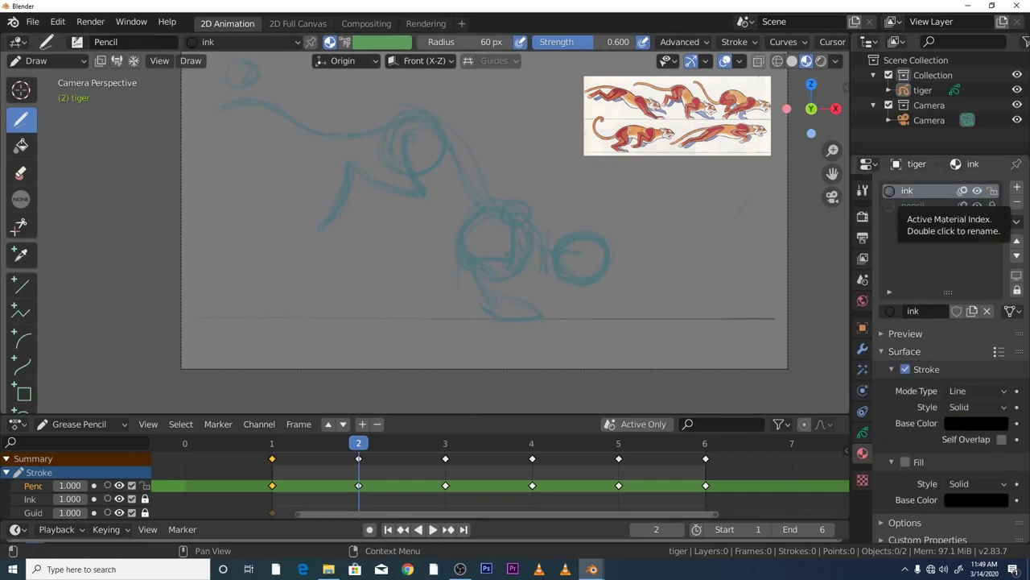
{"action": "left_click", "coordinate": [913, 206]}
{"action": "left_click", "coordinate": [908, 190]}
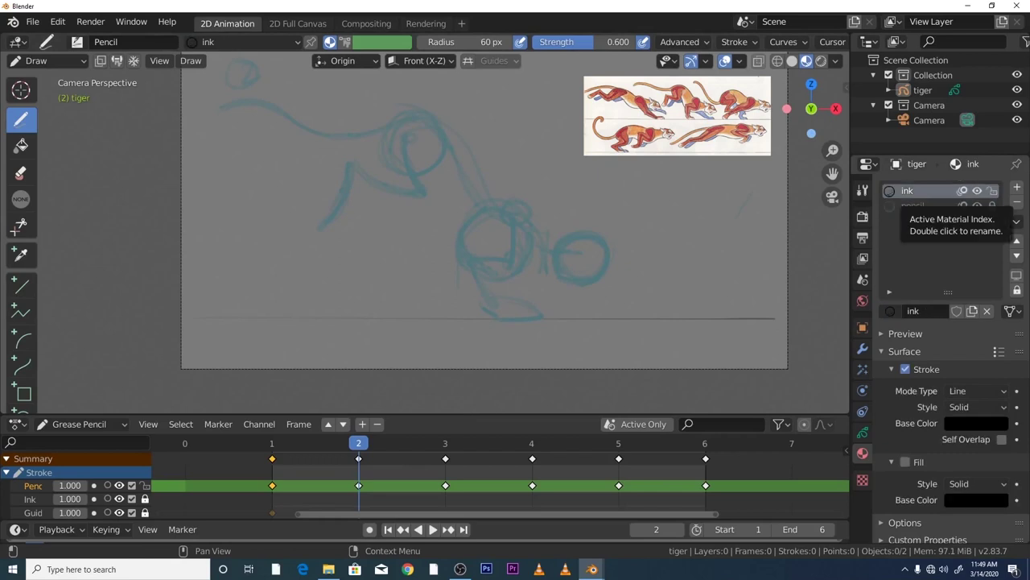
{"action": "key", "text": "space"}
{"action": "key", "text": "space"}
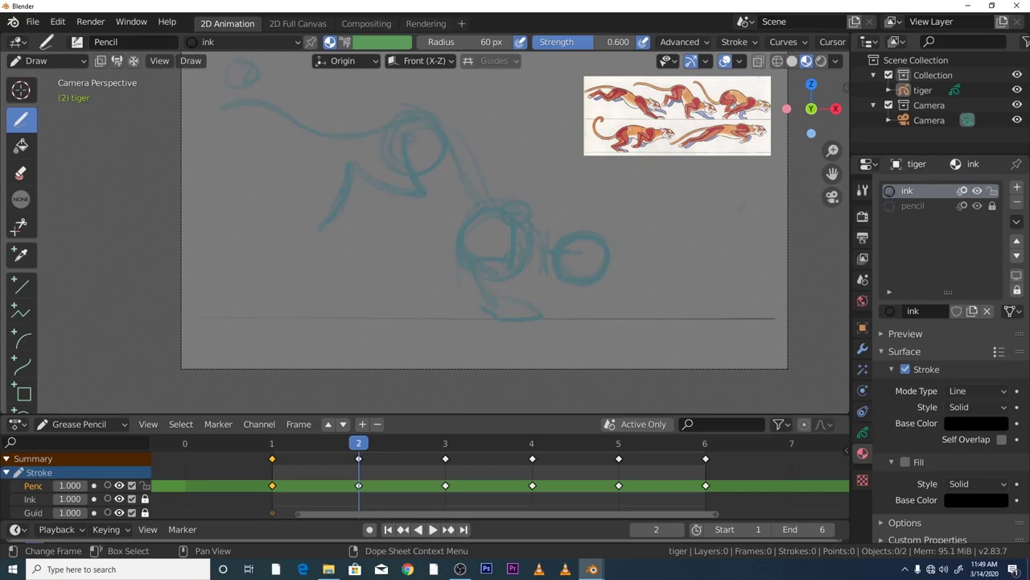
{"action": "key", "text": "space"}
{"action": "key", "text": "space"}
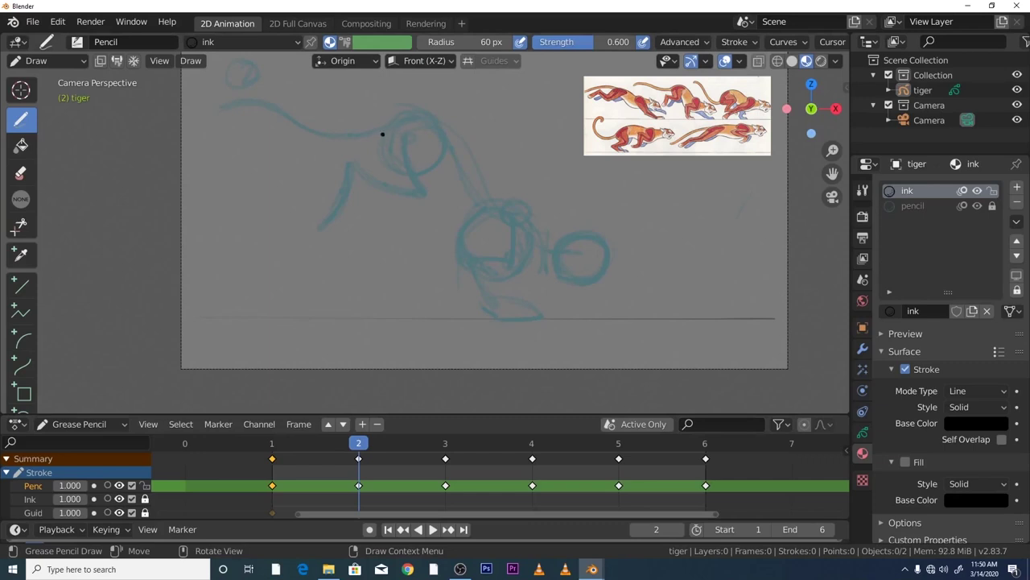
- Ink the first curved body strokes and the chest line toward the front leg on frame 2
{"action": "left_click_drag", "start_coordinate": [384, 132], "coordinate": [397, 171]}
{"action": "left_click_drag", "start_coordinate": [440, 152], "coordinate": [424, 203]}
{"action": "mouse_move", "coordinate": [370, 168]}
{"action": "left_mouse_down"}
{"action": "mouse_move", "coordinate": [405, 170]}
{"action": "mouse_move", "coordinate": [426, 204]}
{"action": "left_mouse_up"}
{"action": "left_click_drag", "start_coordinate": [363, 190], "coordinate": [364, 215]}
{"action": "mouse_move", "coordinate": [346, 161]}
{"action": "left_mouse_down"}
{"action": "mouse_move", "coordinate": [335, 219]}
{"action": "mouse_move", "coordinate": [344, 217]}
{"action": "mouse_move", "coordinate": [325, 229]}
{"action": "mouse_move", "coordinate": [353, 216]}
{"action": "mouse_move", "coordinate": [334, 231]}
{"action": "mouse_move", "coordinate": [363, 223]}
{"action": "left_mouse_up"}
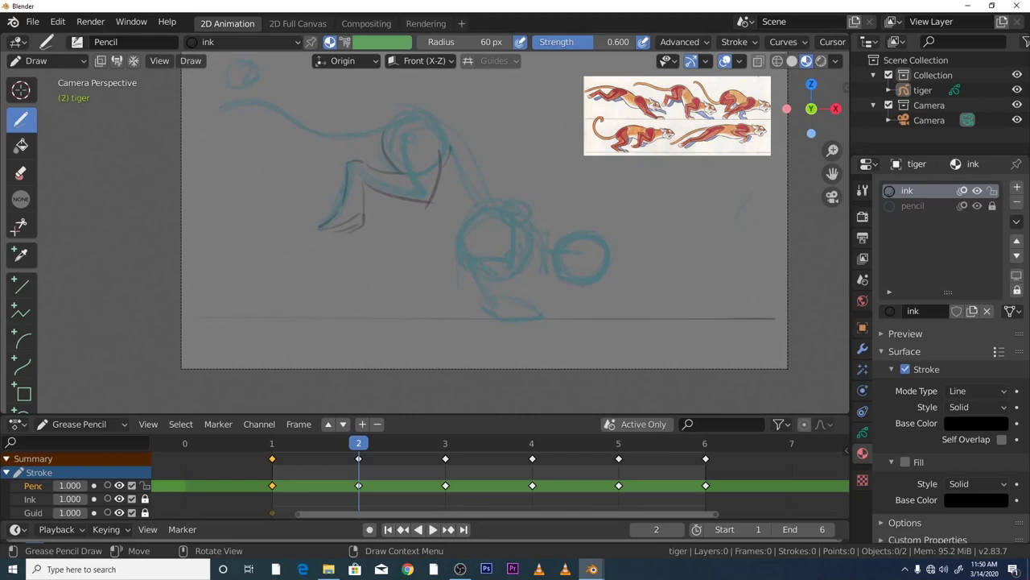
{"action": "left_click_drag", "start_coordinate": [441, 182], "coordinate": [457, 257]}
- Ink the top of the head, the lines beneath it, and the head-to-back connection
{"action": "mouse_move", "coordinate": [497, 201]}
{"action": "left_mouse_down"}
{"action": "mouse_move", "coordinate": [523, 207]}
{"action": "mouse_move", "coordinate": [527, 266]}
{"action": "left_mouse_up"}
{"action": "left_click_drag", "start_coordinate": [484, 268], "coordinate": [529, 274]}
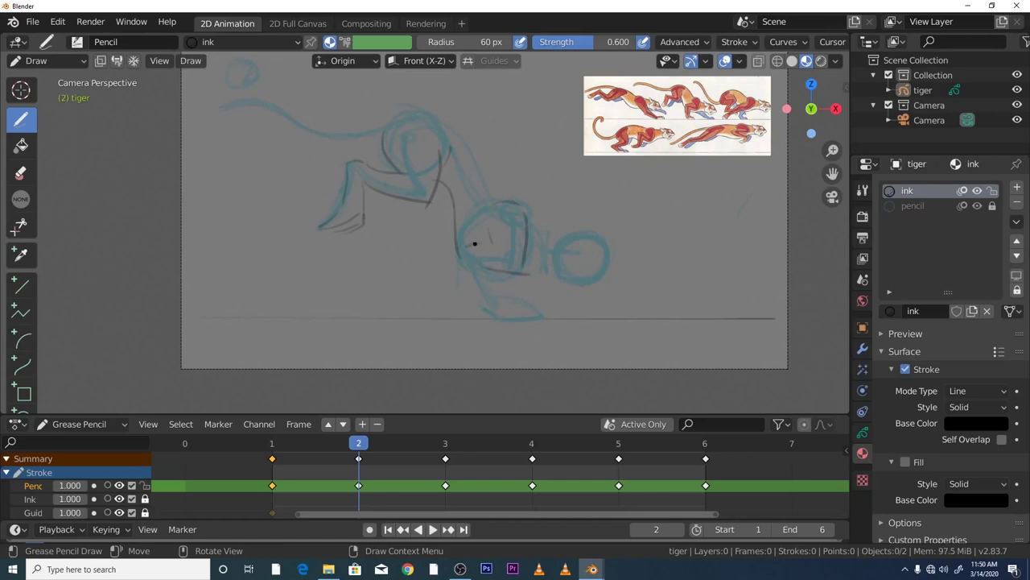
{"action": "left_click_drag", "start_coordinate": [464, 255], "coordinate": [486, 294]}
{"action": "mouse_move", "coordinate": [502, 296]}
{"action": "left_mouse_down"}
{"action": "mouse_move", "coordinate": [529, 311]}
{"action": "mouse_move", "coordinate": [521, 303]}
{"action": "mouse_move", "coordinate": [543, 320]}
{"action": "mouse_move", "coordinate": [496, 326]}
{"action": "left_mouse_up"}
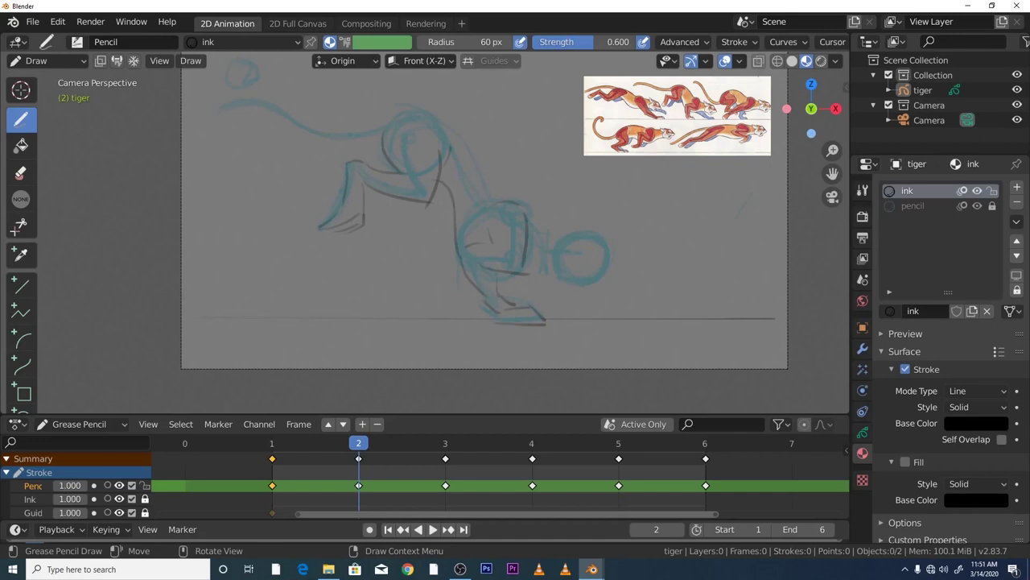
{"action": "left_click_drag", "start_coordinate": [504, 201], "coordinate": [489, 179]}
{"action": "left_click_drag", "start_coordinate": [455, 135], "coordinate": [475, 161]}
- Ink the top of the back, the rump curve, and a line leading to the head circle
{"action": "left_click_drag", "start_coordinate": [401, 112], "coordinate": [385, 122]}
{"action": "mouse_move", "coordinate": [219, 111]}
{"action": "left_mouse_down"}
{"action": "mouse_move", "coordinate": [211, 122]}
{"action": "mouse_move", "coordinate": [264, 114]}
{"action": "left_mouse_up"}
{"action": "left_click_drag", "start_coordinate": [349, 146], "coordinate": [377, 143]}
{"action": "mouse_move", "coordinate": [211, 106]}
{"action": "left_mouse_down"}
{"action": "mouse_move", "coordinate": [262, 99]}
{"action": "mouse_move", "coordinate": [373, 135]}
{"action": "mouse_move", "coordinate": [408, 113]}
{"action": "left_mouse_up"}
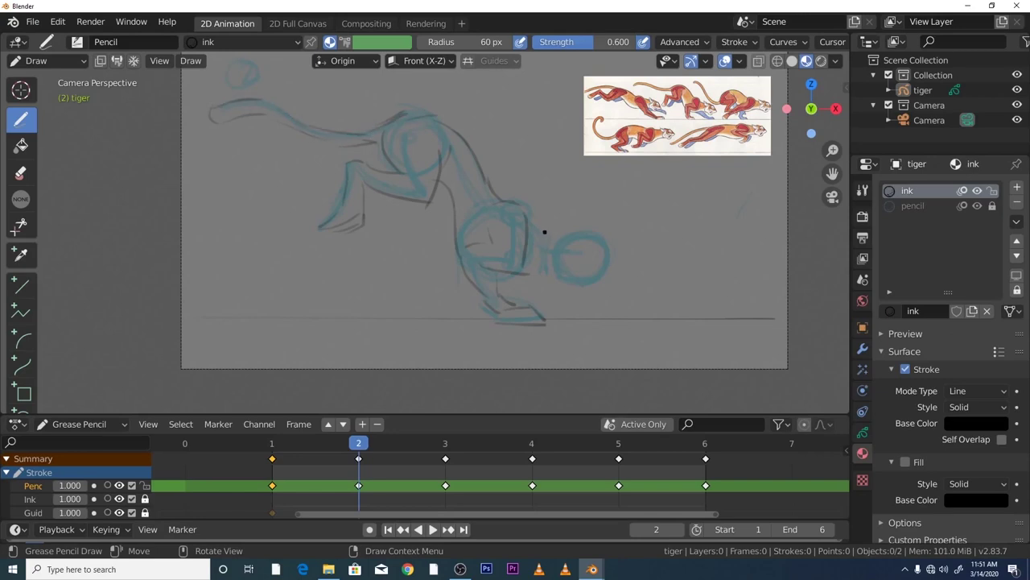
{"action": "left_click_drag", "start_coordinate": [531, 229], "coordinate": [577, 232]}
- Step back to frame 1, play through frames 1–3 several times, and settle on frame 3
{"action": "key", "text": "Left"}
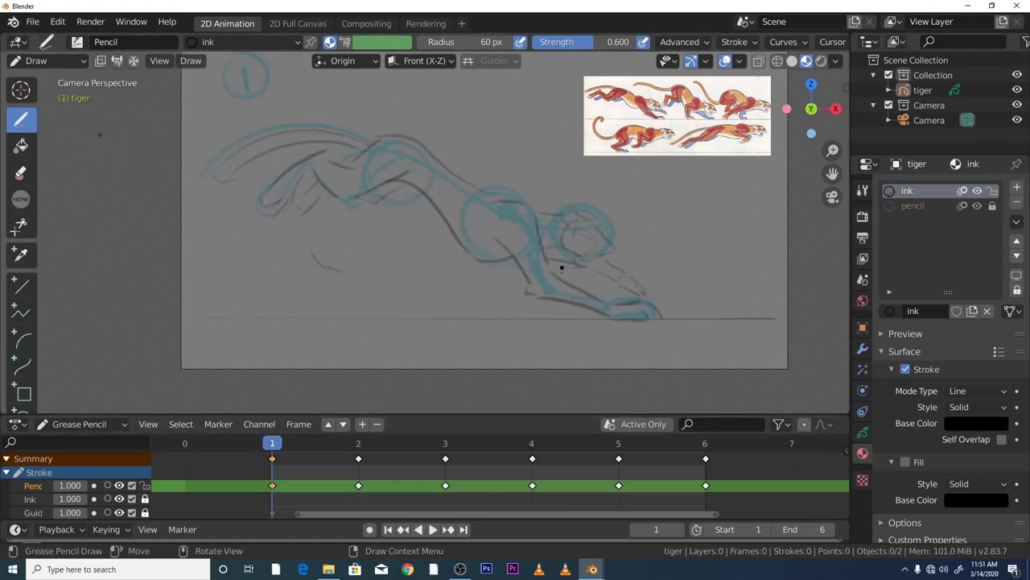
{"action": "key", "text": "space"}
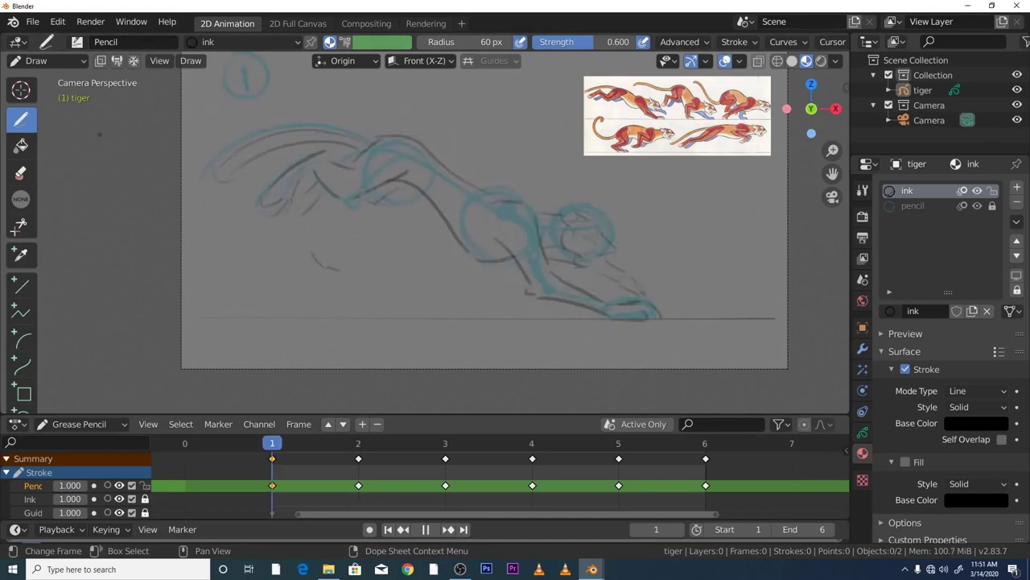
{"action": "key", "text": "space"}
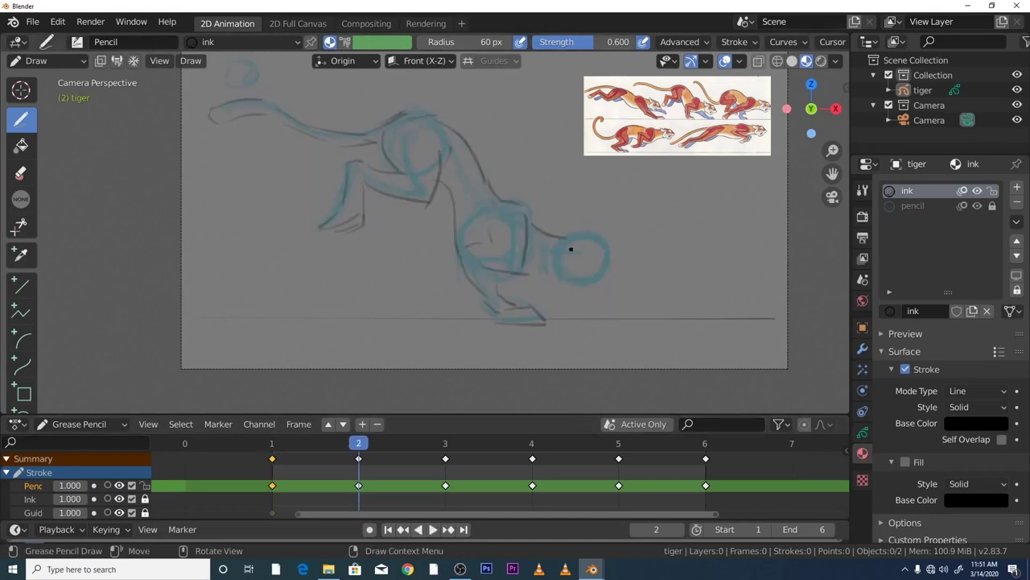
{"action": "key", "text": "space"}
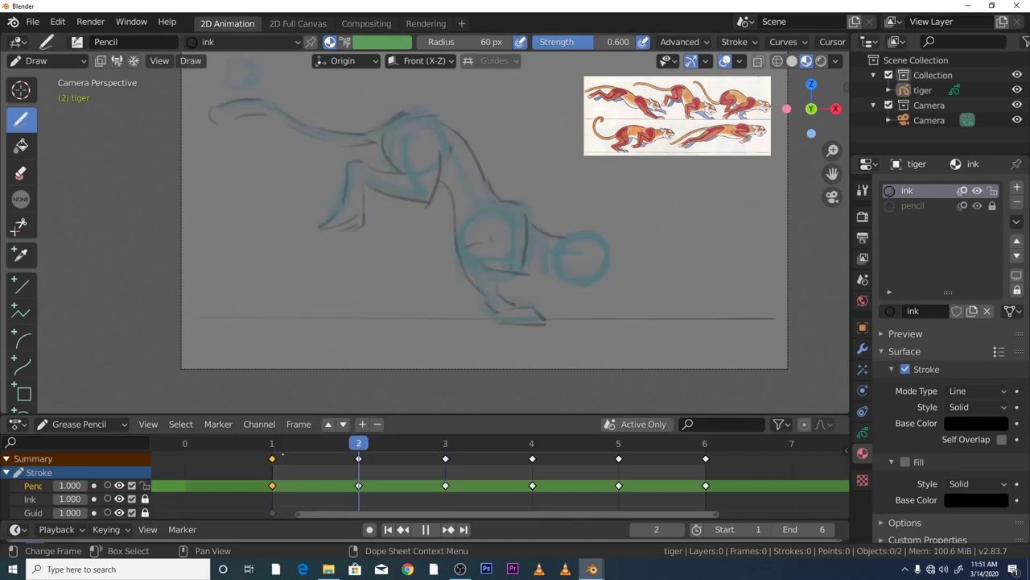
{"action": "key", "text": "space"}
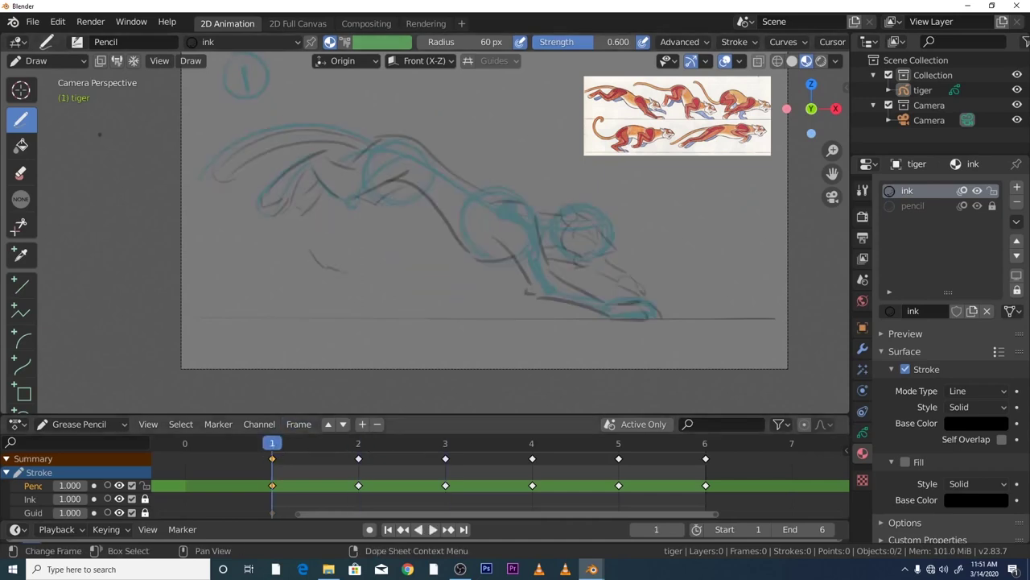
{"action": "key", "text": "space"}
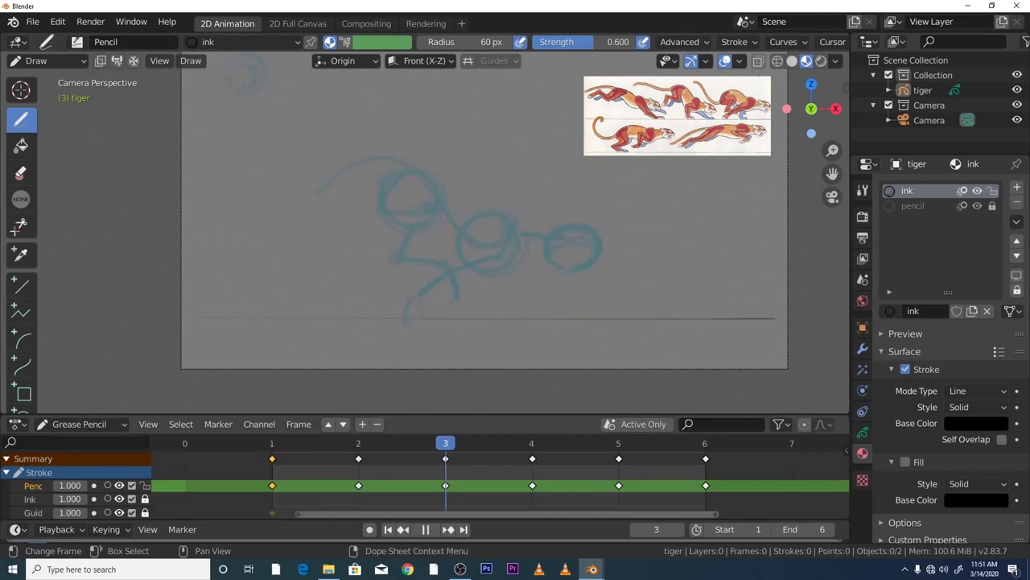
{"action": "key", "text": "space"}
{"action": "key", "text": "Left"}
{"action": "key", "text": "Right"}
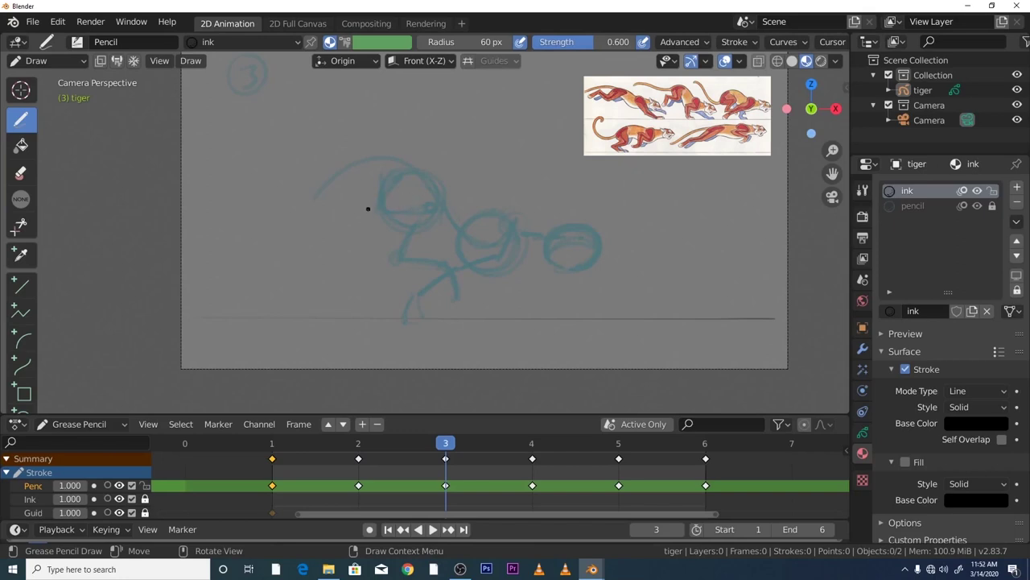
- Ink the back arc, the belly curve toward the head circle, and the shoulder lines on frame 3
{"action": "mouse_move", "coordinate": [365, 216]}
{"action": "left_mouse_down"}
{"action": "mouse_move", "coordinate": [377, 196]}
{"action": "mouse_move", "coordinate": [427, 173]}
{"action": "left_mouse_up"}
{"action": "mouse_move", "coordinate": [429, 176]}
{"action": "left_mouse_down"}
{"action": "mouse_move", "coordinate": [479, 219]}
{"action": "mouse_move", "coordinate": [503, 211]}
{"action": "mouse_move", "coordinate": [529, 229]}
{"action": "left_mouse_up"}
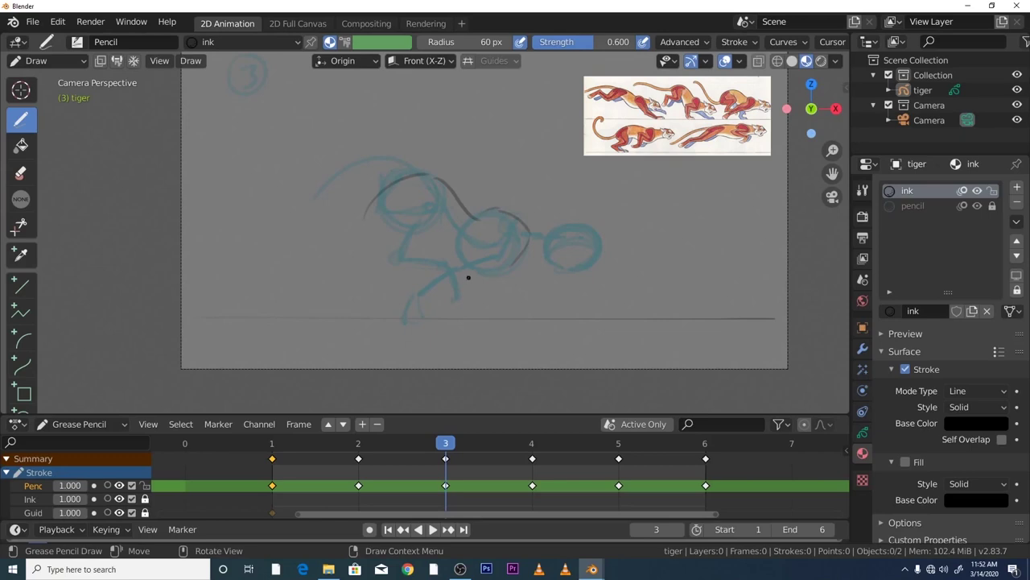
{"action": "mouse_move", "coordinate": [432, 292]}
{"action": "left_mouse_down"}
{"action": "mouse_move", "coordinate": [502, 272]}
{"action": "mouse_move", "coordinate": [484, 267]}
{"action": "mouse_move", "coordinate": [491, 231]}
{"action": "mouse_move", "coordinate": [490, 244]}
{"action": "mouse_move", "coordinate": [458, 249]}
{"action": "mouse_move", "coordinate": [479, 248]}
{"action": "mouse_move", "coordinate": [423, 319]}
{"action": "mouse_move", "coordinate": [386, 317]}
{"action": "mouse_move", "coordinate": [420, 305]}
{"action": "left_mouse_up"}
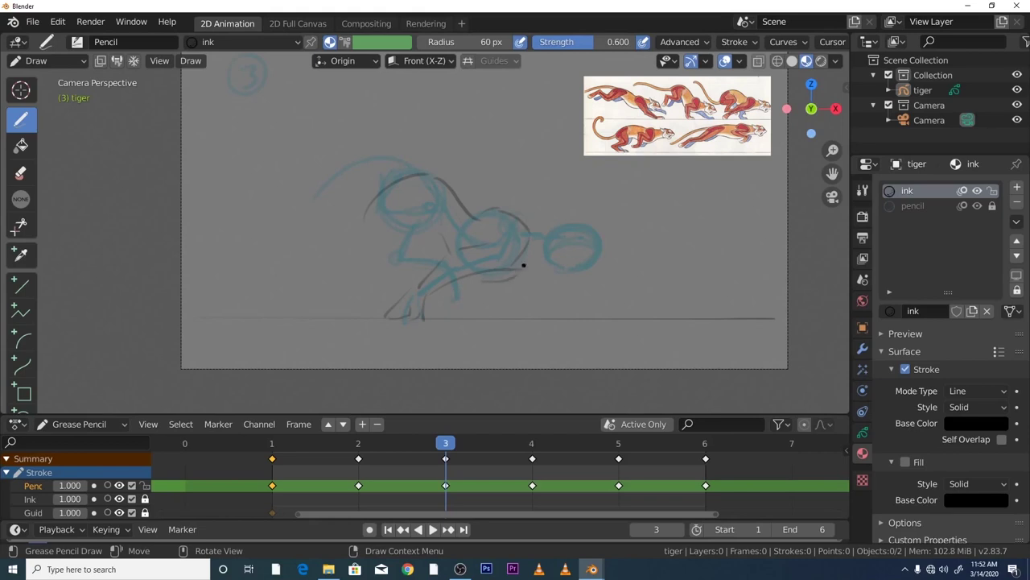
{"action": "mouse_move", "coordinate": [521, 274]}
{"action": "left_mouse_down"}
{"action": "mouse_move", "coordinate": [562, 267]}
{"action": "mouse_move", "coordinate": [552, 243]}
{"action": "left_mouse_up"}
{"action": "left_click_drag", "start_coordinate": [427, 189], "coordinate": [456, 227]}
{"action": "left_click_drag", "start_coordinate": [462, 225], "coordinate": [439, 235]}
- Add short body, front-leg and hind-leg strokes, plus a long tail curve sweeping up left
{"action": "left_click_drag", "start_coordinate": [369, 230], "coordinate": [394, 234]}
{"action": "left_click_drag", "start_coordinate": [396, 264], "coordinate": [432, 273]}
{"action": "left_click_drag", "start_coordinate": [453, 281], "coordinate": [451, 289]}
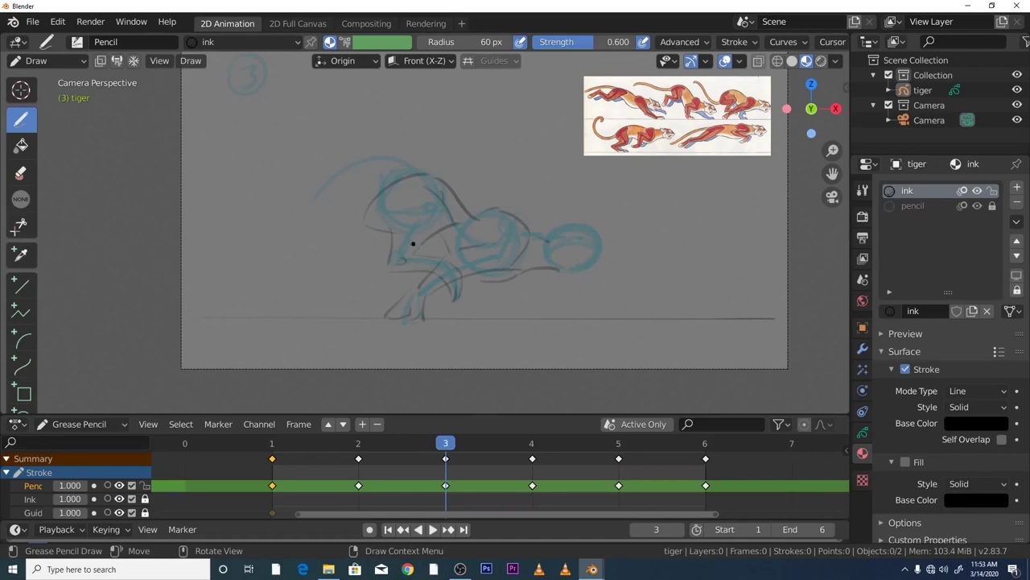
{"action": "left_click_drag", "start_coordinate": [372, 203], "coordinate": [369, 222]}
{"action": "left_click_drag", "start_coordinate": [361, 226], "coordinate": [339, 245]}
{"action": "left_click_drag", "start_coordinate": [340, 243], "coordinate": [202, 136]}
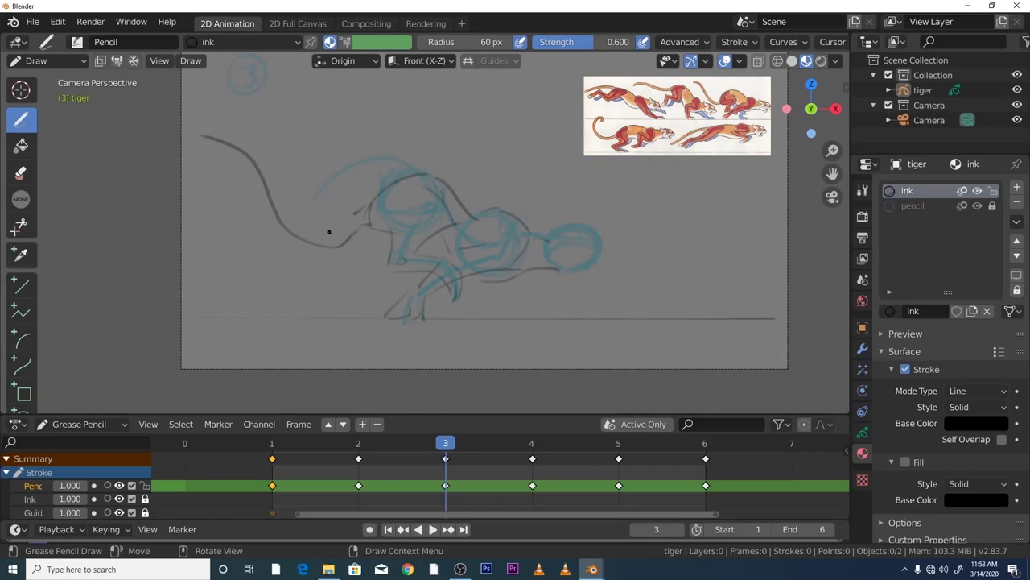
- Erase the long tail stroke, redraw the tail with a second thickening line, and set up the eraser
{"action": "left_click", "coordinate": [21, 172]}
{"action": "left_click_drag", "start_coordinate": [332, 237], "coordinate": [353, 217]}
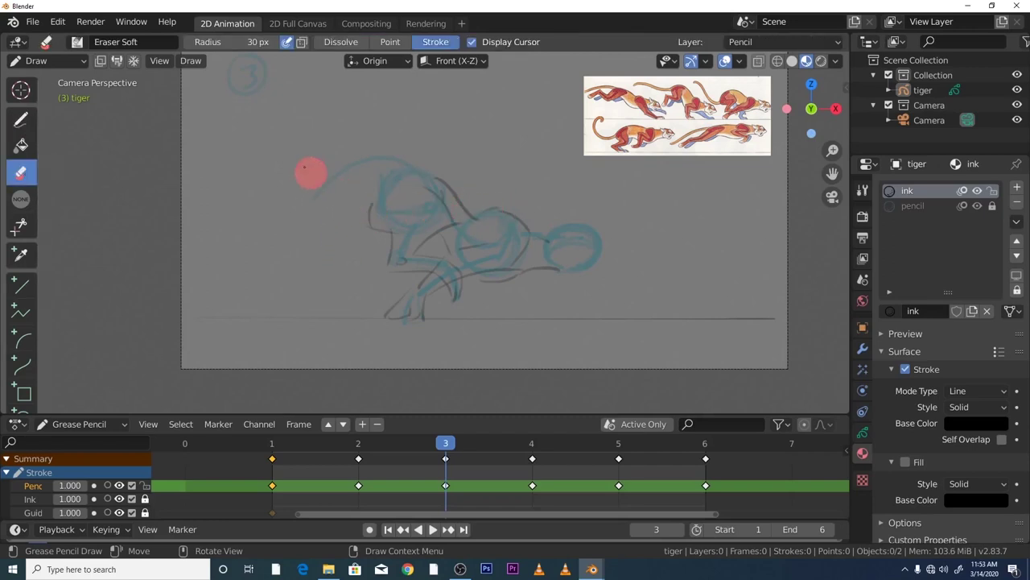
{"action": "left_click", "coordinate": [21, 119]}
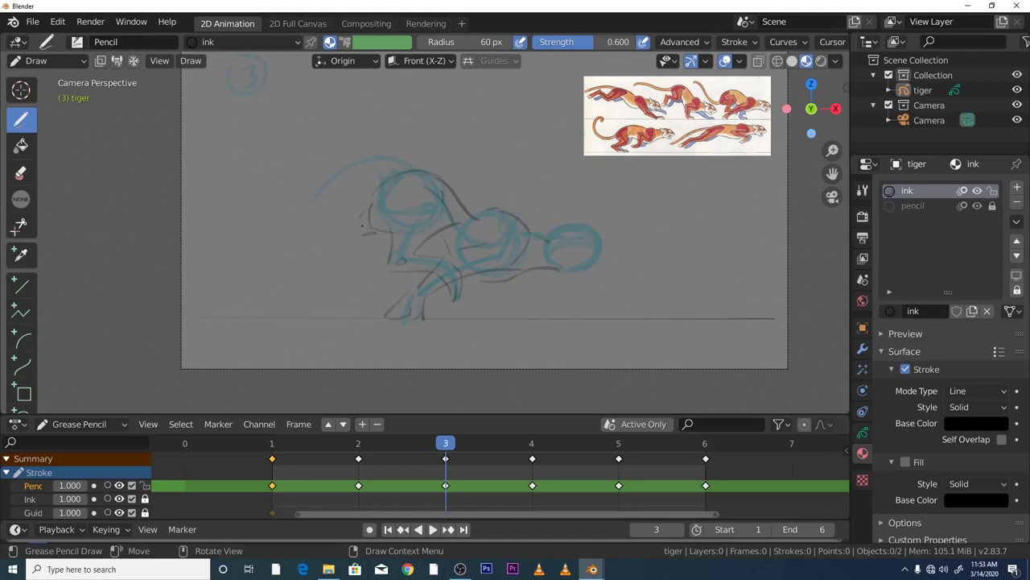
{"action": "mouse_move", "coordinate": [362, 227]}
{"action": "left_mouse_down"}
{"action": "mouse_move", "coordinate": [339, 236]}
{"action": "mouse_move", "coordinate": [258, 159]}
{"action": "mouse_move", "coordinate": [206, 123]}
{"action": "left_mouse_up"}
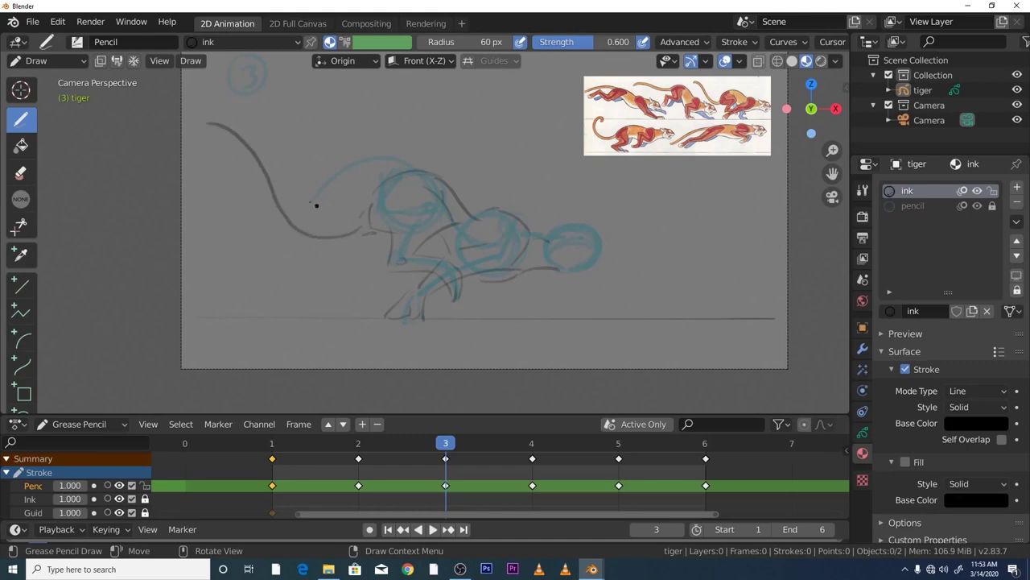
{"action": "left_click_drag", "start_coordinate": [363, 211], "coordinate": [353, 239]}
{"action": "mouse_move", "coordinate": [256, 172]}
{"action": "left_mouse_down"}
{"action": "mouse_move", "coordinate": [292, 220]}
{"action": "mouse_move", "coordinate": [348, 228]}
{"action": "mouse_move", "coordinate": [297, 217]}
{"action": "left_mouse_up"}
{"action": "left_click", "coordinate": [20, 173]}
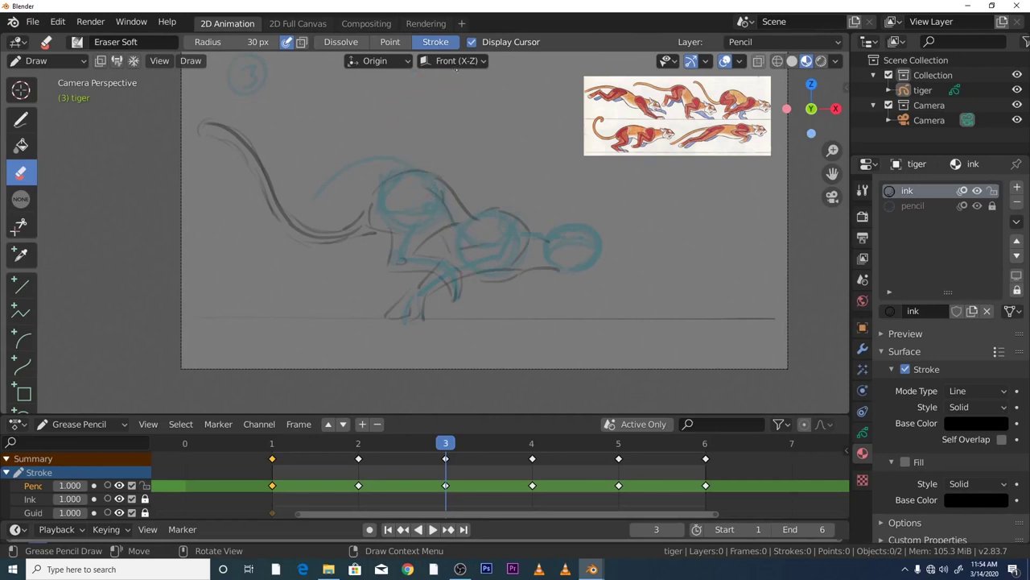
{"action": "left_click", "coordinate": [340, 42]}
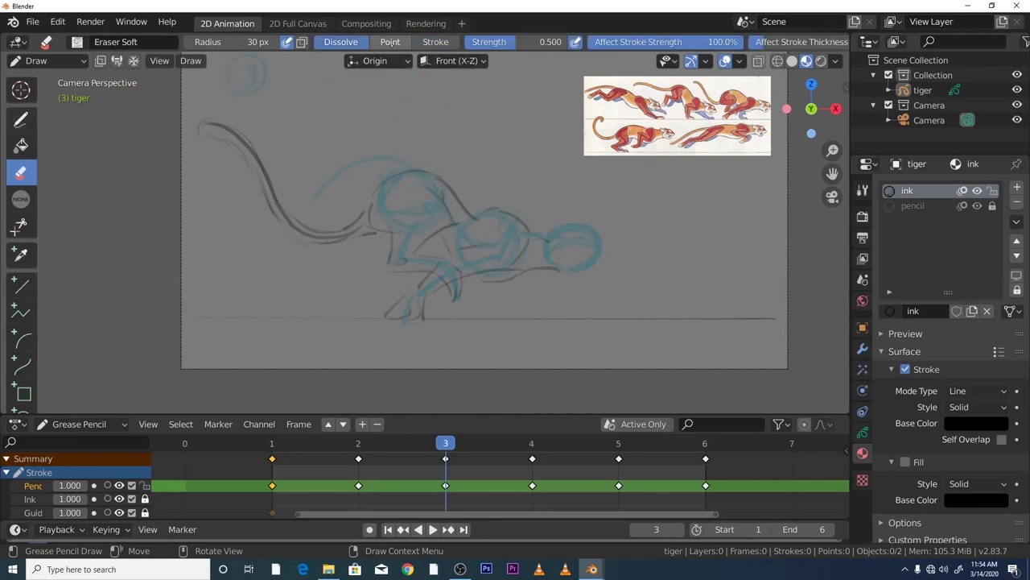
- Set the eraser to Point, erase stray ink near the belly, and extend the lower-leg line
{"action": "left_click", "coordinate": [390, 42]}
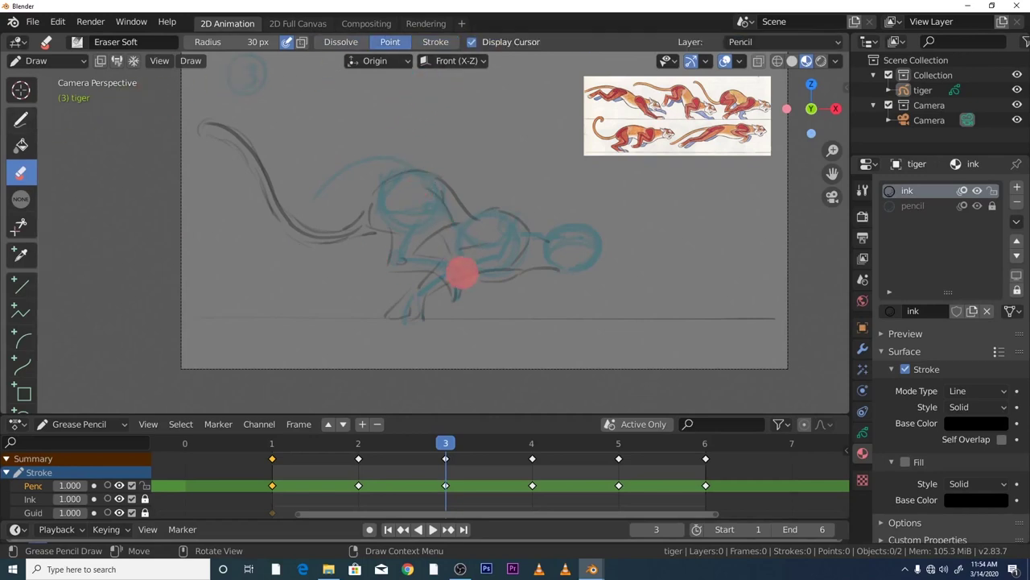
{"action": "left_click_drag", "start_coordinate": [834, 156], "coordinate": [834, 125]}
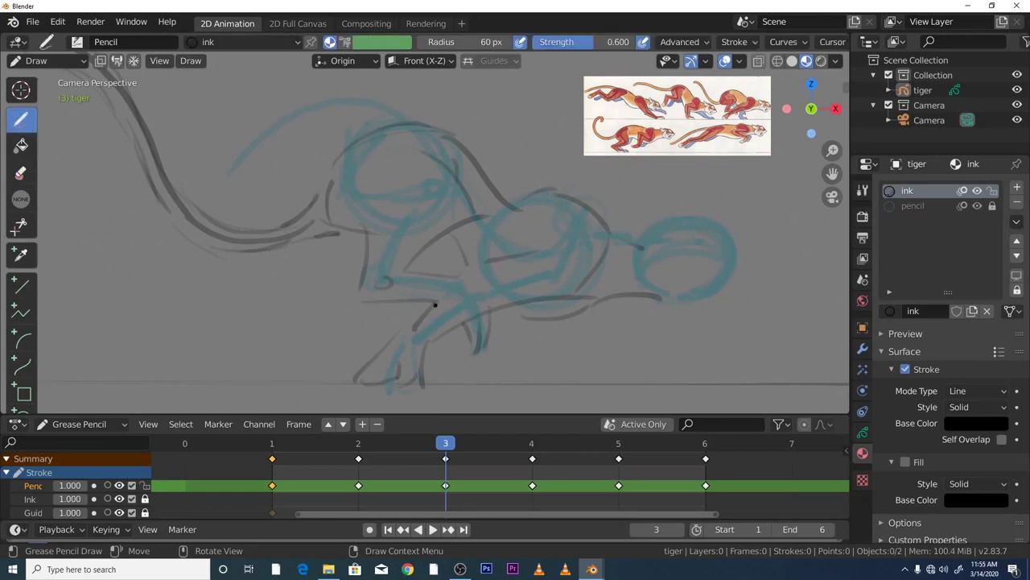
{"action": "mouse_move", "coordinate": [448, 322]}
{"action": "left_mouse_down"}
{"action": "mouse_move", "coordinate": [458, 309]}
{"action": "mouse_move", "coordinate": [489, 323]}
{"action": "left_mouse_up"}
- Play the animation repeatedly, zoomed out to camera view, stopping each time on frame 4
{"action": "left_click", "coordinate": [432, 529]}
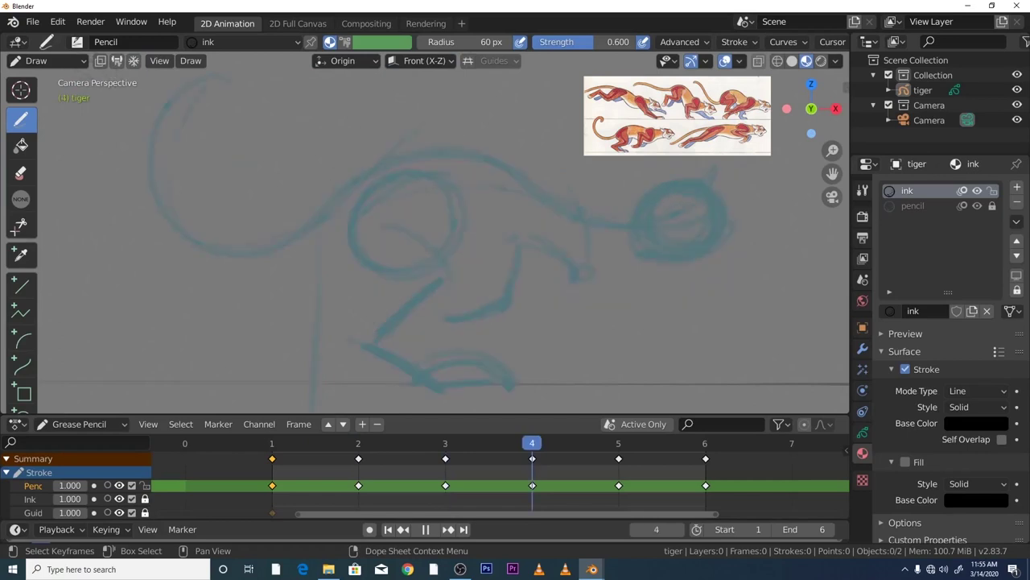
{"action": "key", "text": "space"}
{"action": "scroll", "coordinate": [743, 202], "scroll_direction": "down", "scroll_amount": 3}
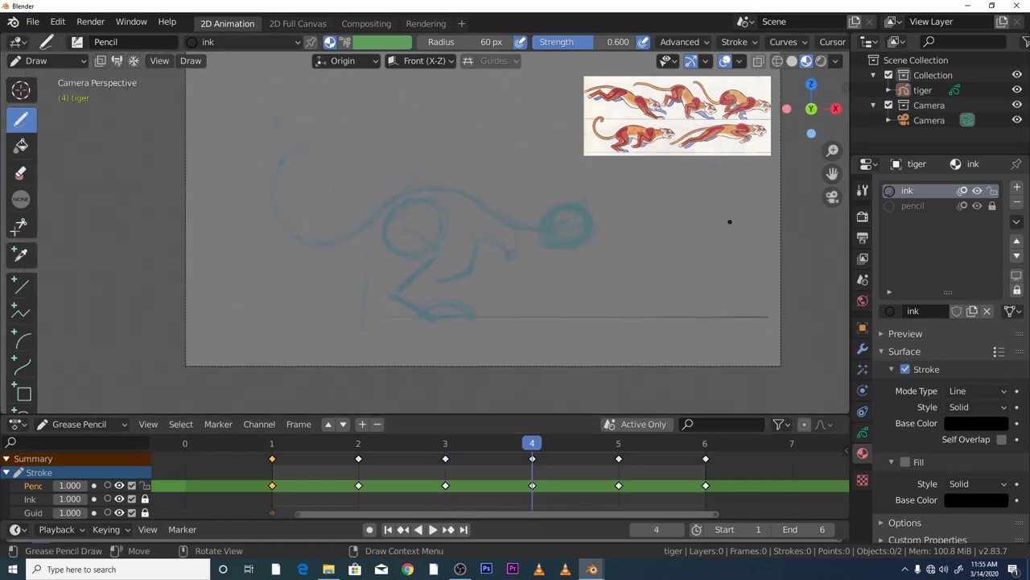
{"action": "key", "text": "space"}
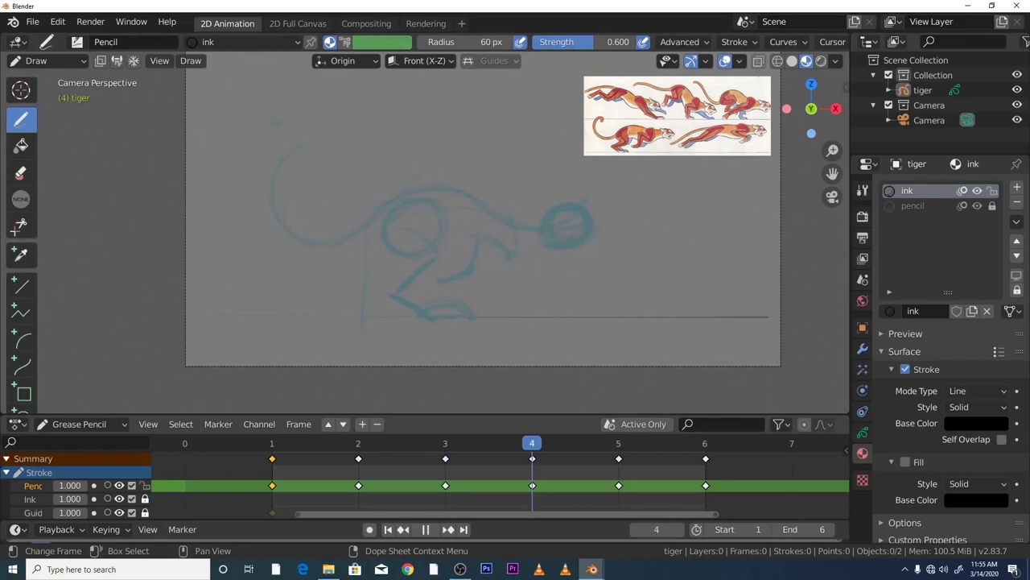
{"action": "key", "text": "space"}
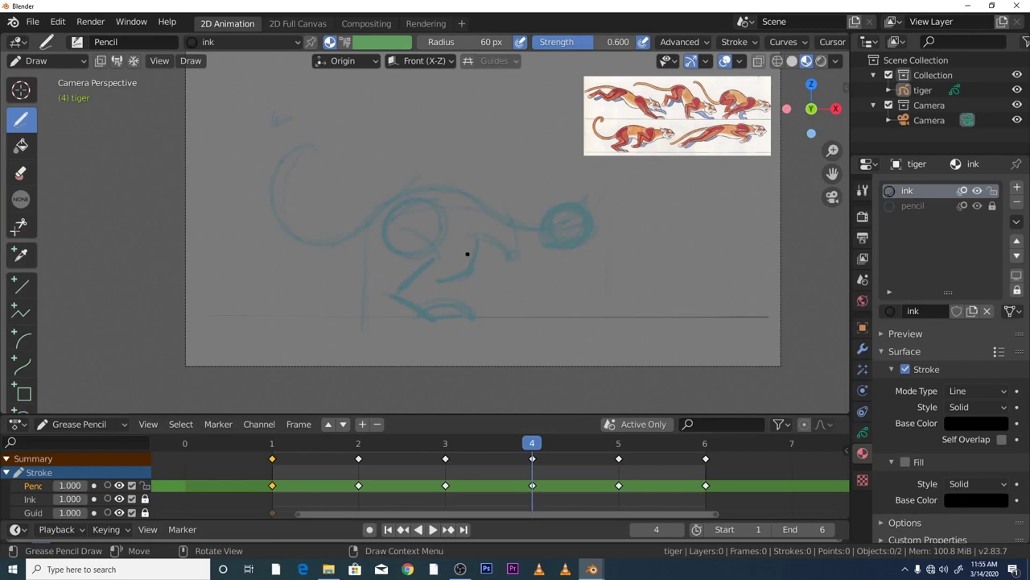
{"action": "key", "text": "space"}
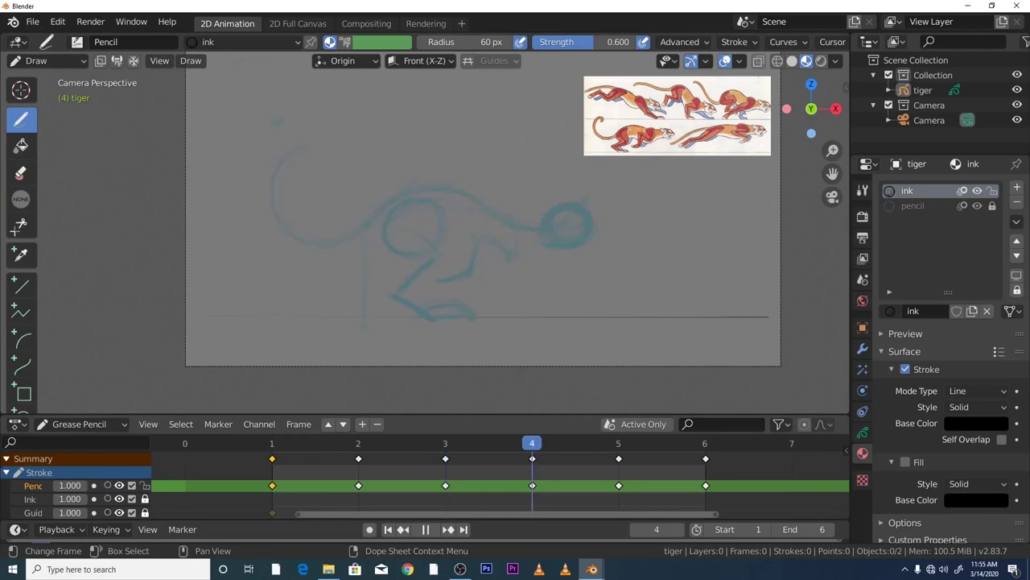
{"action": "key", "text": "space"}
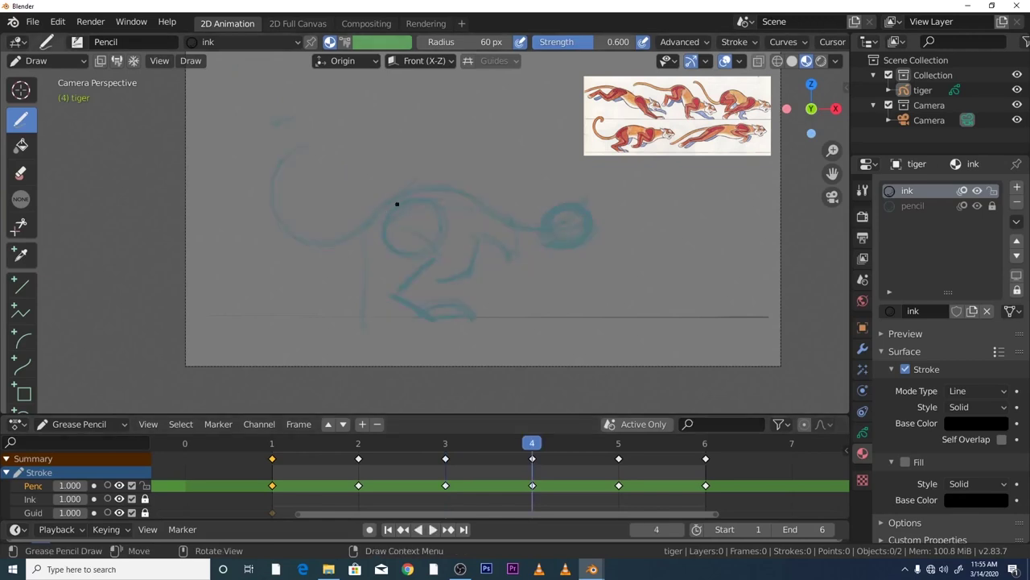
{"action": "key", "text": "space"}
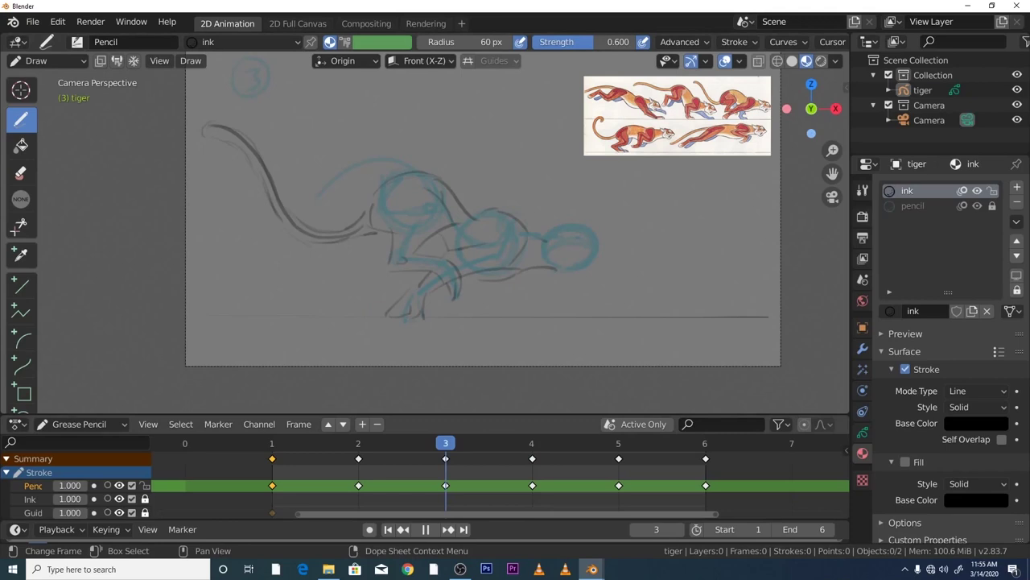
{"action": "key", "text": "space"}
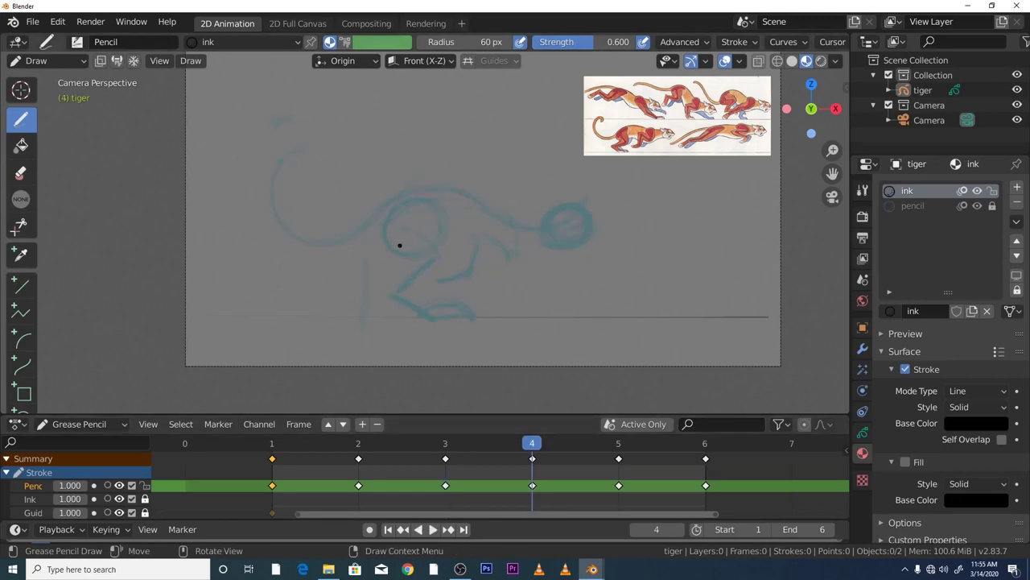
- Ink the back arc, shoulder line, small body marks and lower-leg curves on frame 4
{"action": "left_click_drag", "start_coordinate": [373, 235], "coordinate": [433, 200]}
{"action": "left_click_drag", "start_coordinate": [380, 251], "coordinate": [462, 273]}
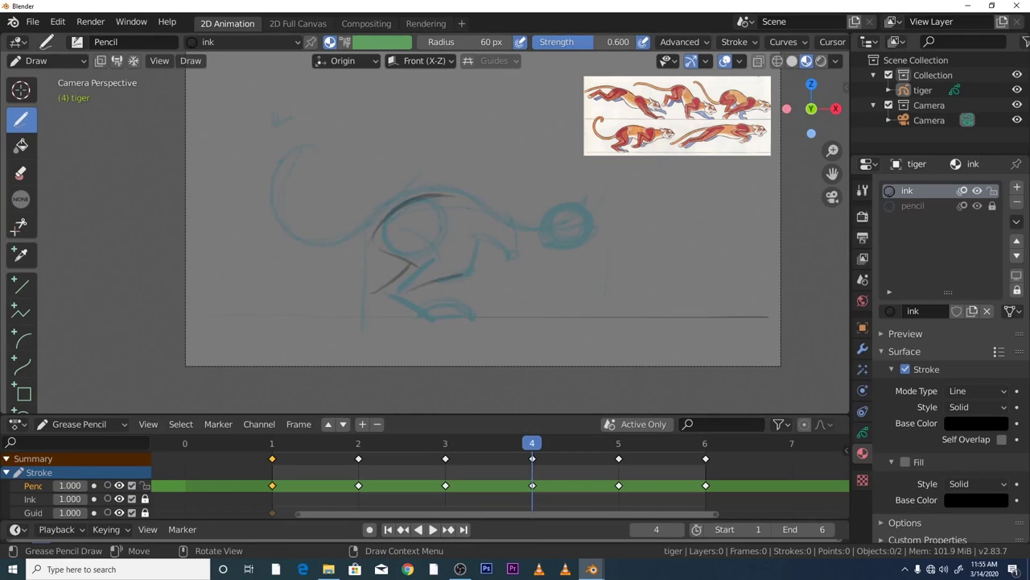
{"action": "left_click_drag", "start_coordinate": [435, 226], "coordinate": [451, 271]}
{"action": "left_click", "coordinate": [435, 259]}
{"action": "left_click", "coordinate": [401, 286]}
{"action": "left_click_drag", "start_coordinate": [433, 297], "coordinate": [416, 304]}
{"action": "mouse_move", "coordinate": [392, 300]}
{"action": "left_mouse_down"}
{"action": "mouse_move", "coordinate": [437, 315]}
{"action": "mouse_move", "coordinate": [468, 308]}
{"action": "left_mouse_up"}
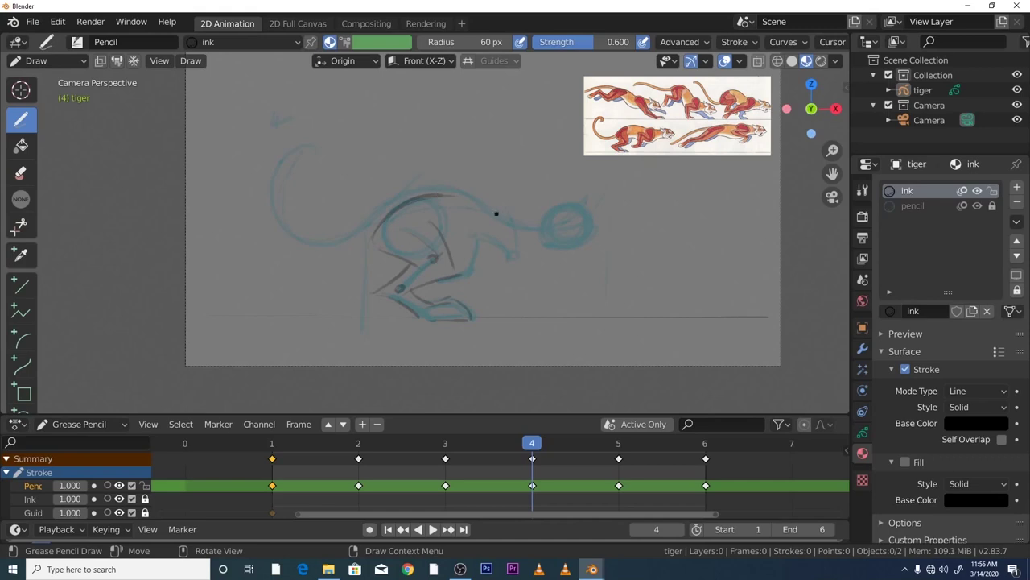
- Ink the neck-to-head line, the curve right of the head, the foreleg and the chest
{"action": "mouse_move", "coordinate": [477, 201]}
{"action": "left_mouse_down"}
{"action": "mouse_move", "coordinate": [507, 217]}
{"action": "mouse_move", "coordinate": [531, 213]}
{"action": "left_mouse_up"}
{"action": "left_click_drag", "start_coordinate": [539, 227], "coordinate": [538, 270]}
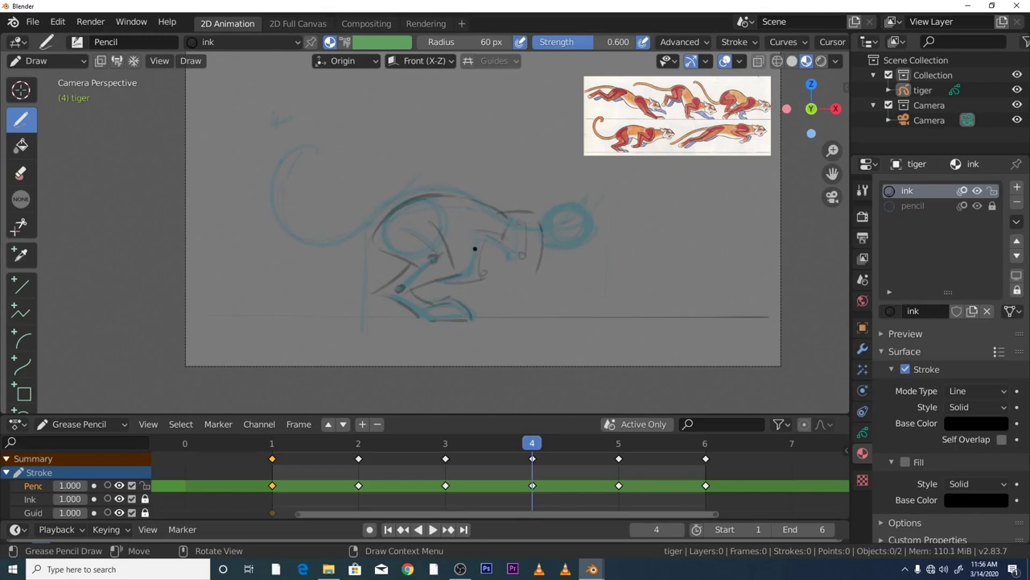
{"action": "left_click_drag", "start_coordinate": [466, 252], "coordinate": [462, 272]}
{"action": "left_click_drag", "start_coordinate": [507, 275], "coordinate": [536, 269]}
- Erase the stray ink around the tiger's head, set the eraser to Stroke mode, and resume drawing
{"action": "left_click", "coordinate": [21, 172]}
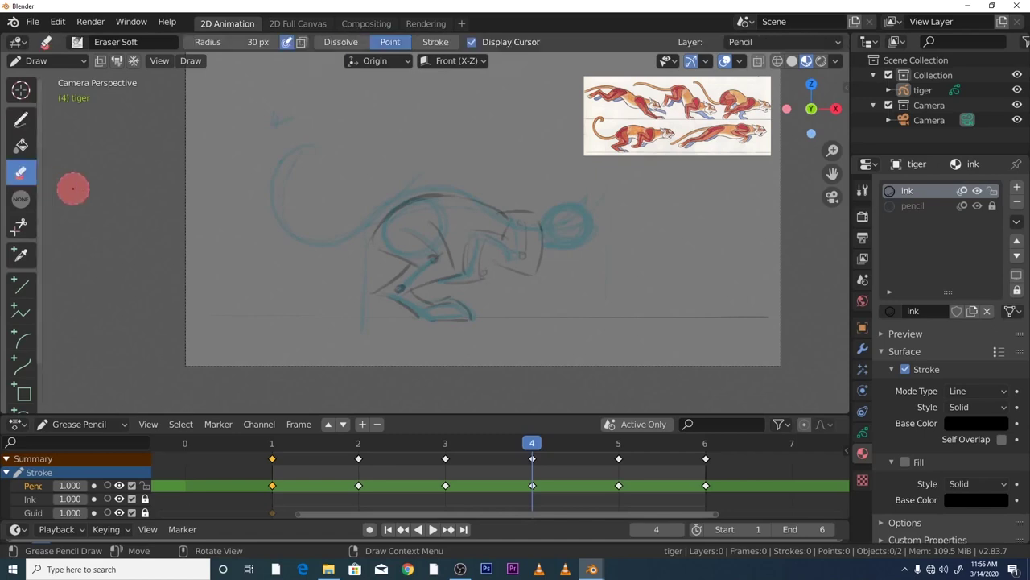
{"action": "mouse_move", "coordinate": [465, 252]}
{"action": "left_mouse_down"}
{"action": "mouse_move", "coordinate": [511, 234]}
{"action": "mouse_move", "coordinate": [527, 275]}
{"action": "mouse_move", "coordinate": [513, 250]}
{"action": "left_mouse_up"}
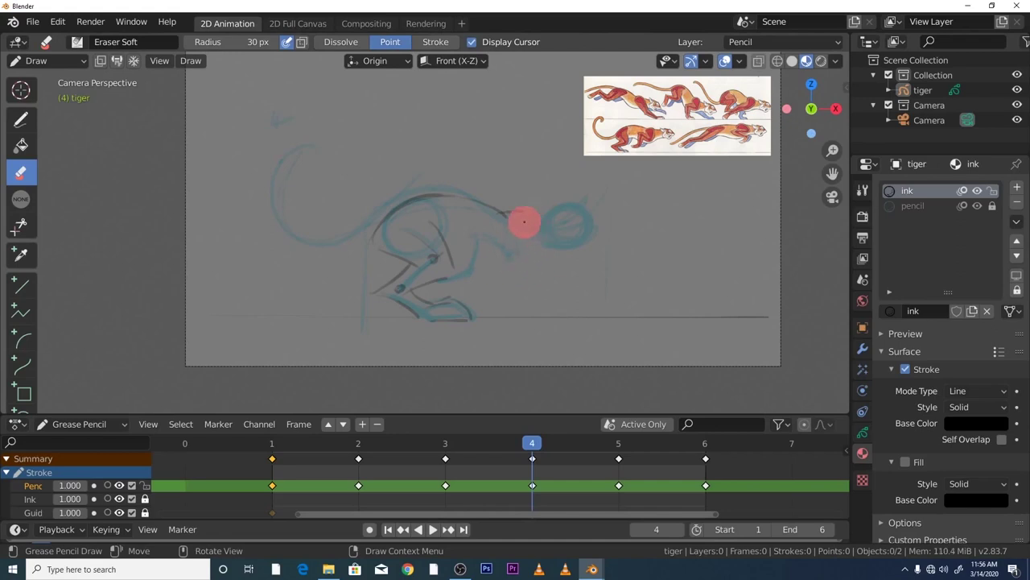
{"action": "left_click", "coordinate": [436, 42]}
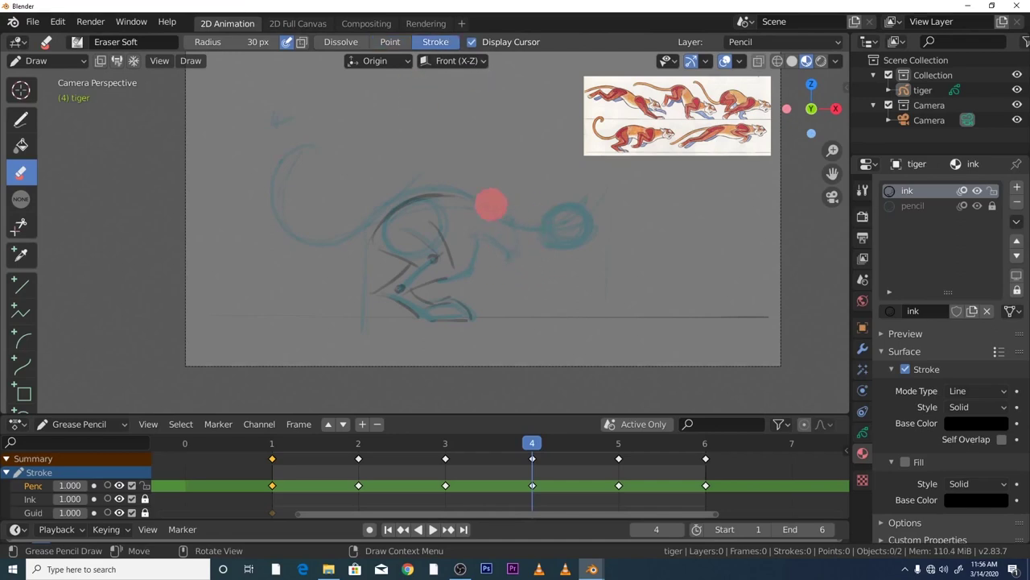
{"action": "left_click", "coordinate": [21, 118]}
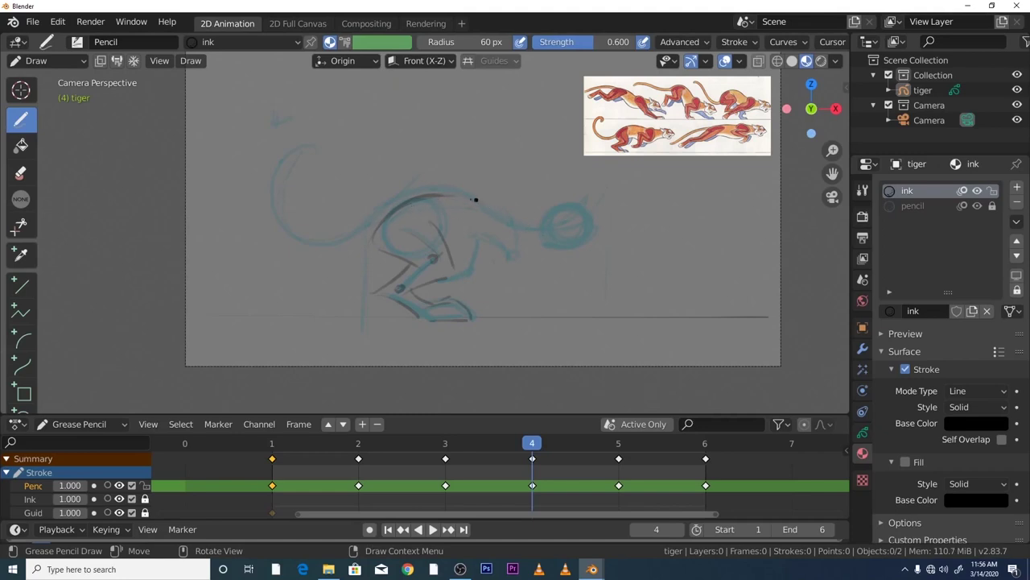
- On frame 4, ink the back line toward the head, curves below the head, and a belly line
{"action": "mouse_move", "coordinate": [487, 206]}
{"action": "left_mouse_down"}
{"action": "mouse_move", "coordinate": [469, 200]}
{"action": "mouse_move", "coordinate": [543, 214]}
{"action": "left_mouse_up"}
{"action": "left_click_drag", "start_coordinate": [528, 213], "coordinate": [534, 258]}
{"action": "left_click_drag", "start_coordinate": [495, 232], "coordinate": [531, 260]}
{"action": "left_click_drag", "start_coordinate": [497, 252], "coordinate": [487, 275]}
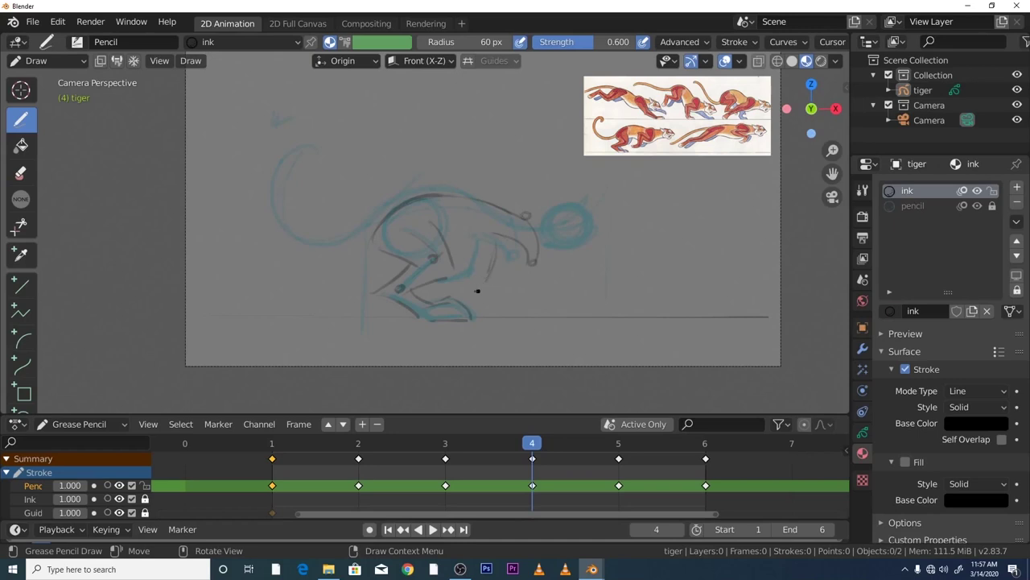
{"action": "left_click_drag", "start_coordinate": [461, 283], "coordinate": [490, 277]}
- Add neck, head-top and body strokes, then erase the unwanted head lines with Eraser Soft
{"action": "left_click_drag", "start_coordinate": [533, 219], "coordinate": [568, 210]}
{"action": "left_click_drag", "start_coordinate": [569, 210], "coordinate": [589, 211]}
{"action": "left_click_drag", "start_coordinate": [510, 212], "coordinate": [544, 212]}
{"action": "left_click_drag", "start_coordinate": [552, 233], "coordinate": [544, 272]}
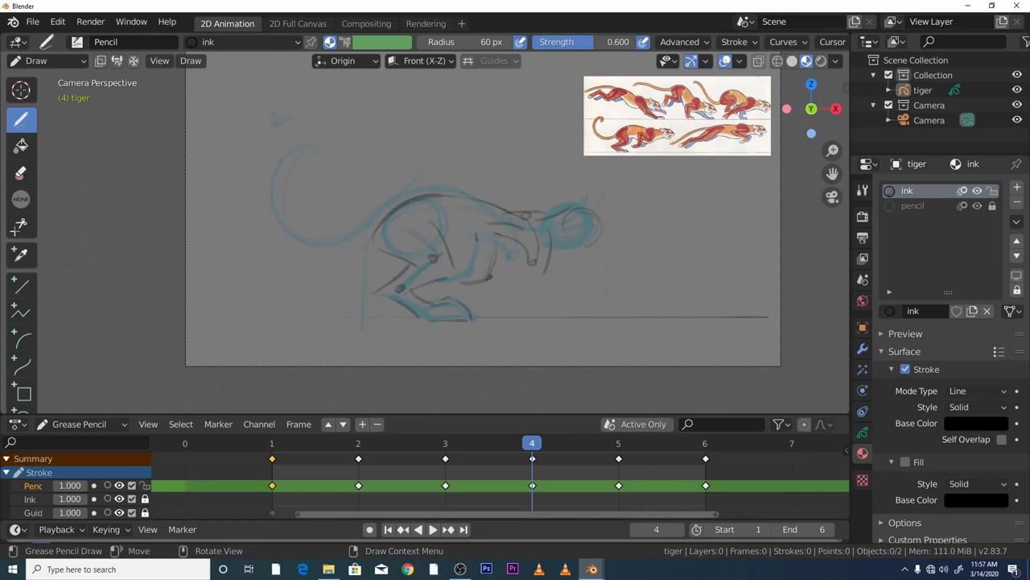
{"action": "mouse_move", "coordinate": [476, 240]}
{"action": "left_mouse_down"}
{"action": "mouse_move", "coordinate": [478, 273]}
{"action": "mouse_move", "coordinate": [491, 284]}
{"action": "left_mouse_up"}
{"action": "left_click_drag", "start_coordinate": [458, 270], "coordinate": [497, 283]}
{"action": "left_click_drag", "start_coordinate": [513, 269], "coordinate": [533, 266]}
{"action": "left_click", "coordinate": [21, 172]}
{"action": "mouse_move", "coordinate": [525, 272]}
{"action": "left_mouse_down"}
{"action": "mouse_move", "coordinate": [543, 266]}
{"action": "mouse_move", "coordinate": [488, 247]}
{"action": "mouse_move", "coordinate": [483, 272]}
{"action": "mouse_move", "coordinate": [472, 272]}
{"action": "mouse_move", "coordinate": [518, 260]}
{"action": "mouse_move", "coordinate": [510, 255]}
{"action": "left_mouse_up"}
- Ink frame 4's head loop, eye dot, belly line, jaw strokes and the long tail curve
{"action": "key", "text": "d"}
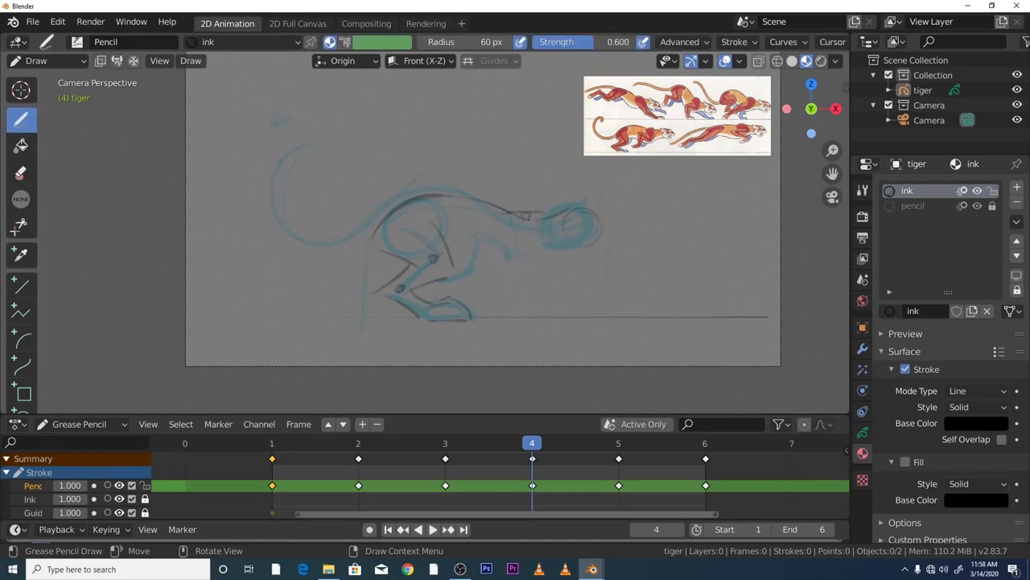
{"action": "mouse_move", "coordinate": [526, 218]}
{"action": "left_mouse_down"}
{"action": "mouse_move", "coordinate": [539, 216]}
{"action": "mouse_move", "coordinate": [548, 259]}
{"action": "left_mouse_up"}
{"action": "left_click_drag", "start_coordinate": [516, 239], "coordinate": [517, 242]}
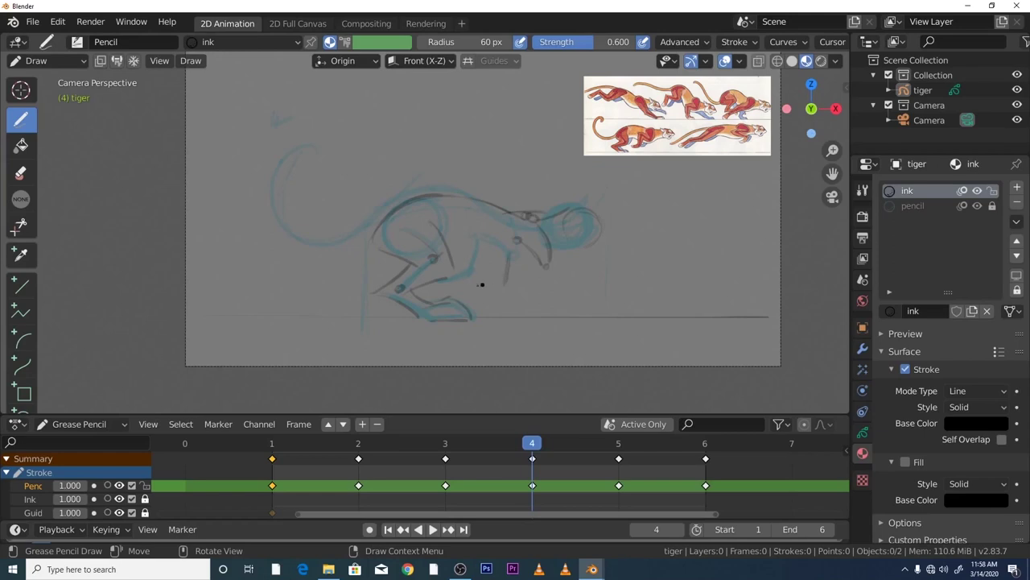
{"action": "left_click_drag", "start_coordinate": [509, 279], "coordinate": [469, 288]}
{"action": "left_click_drag", "start_coordinate": [491, 270], "coordinate": [509, 262]}
{"action": "left_click_drag", "start_coordinate": [499, 271], "coordinate": [575, 242]}
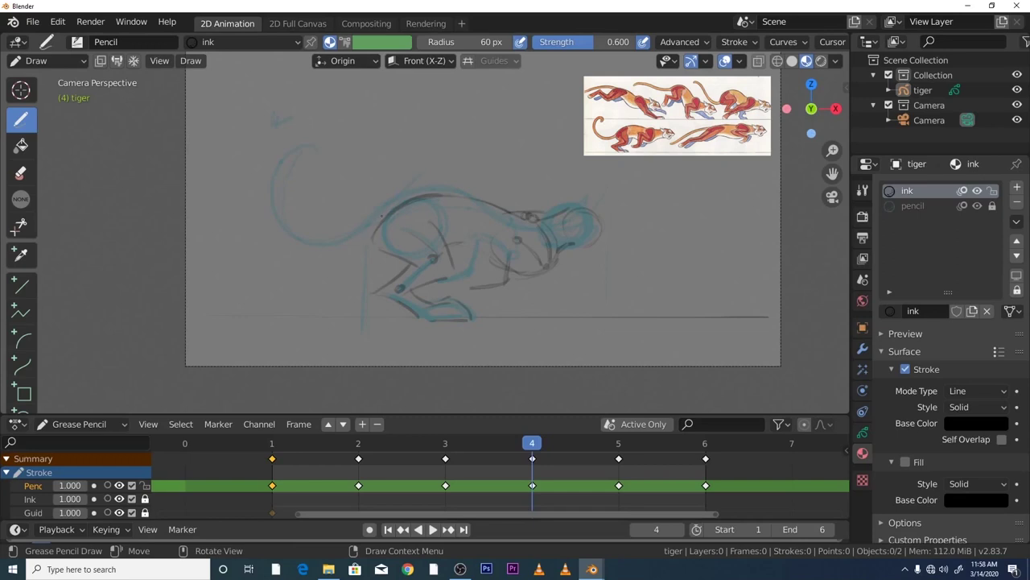
{"action": "mouse_move", "coordinate": [381, 216]}
{"action": "left_mouse_down"}
{"action": "mouse_move", "coordinate": [356, 259]}
{"action": "mouse_move", "coordinate": [366, 242]}
{"action": "mouse_move", "coordinate": [363, 251]}
{"action": "mouse_move", "coordinate": [256, 220]}
{"action": "mouse_move", "coordinate": [325, 141]}
{"action": "left_mouse_up"}
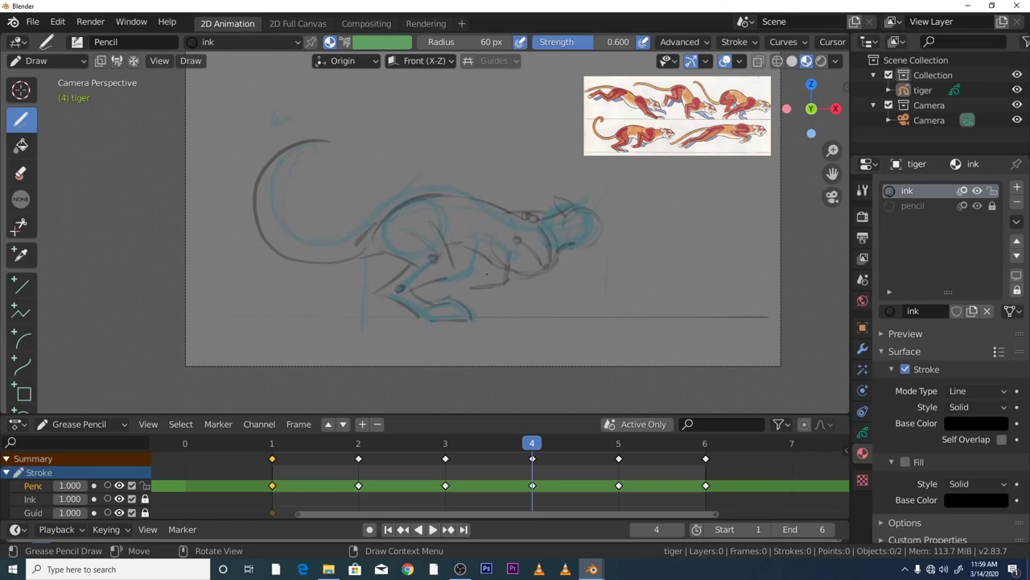
- Add belly, chest, head and jaw strokes, then redraw the tail's inner and upper-left curve
{"action": "left_click_drag", "start_coordinate": [488, 288], "coordinate": [491, 294]}
{"action": "left_click_drag", "start_coordinate": [476, 281], "coordinate": [486, 284]}
{"action": "left_click_drag", "start_coordinate": [495, 245], "coordinate": [497, 270]}
{"action": "left_click_drag", "start_coordinate": [521, 263], "coordinate": [509, 288]}
{"action": "left_click_drag", "start_coordinate": [499, 228], "coordinate": [516, 233]}
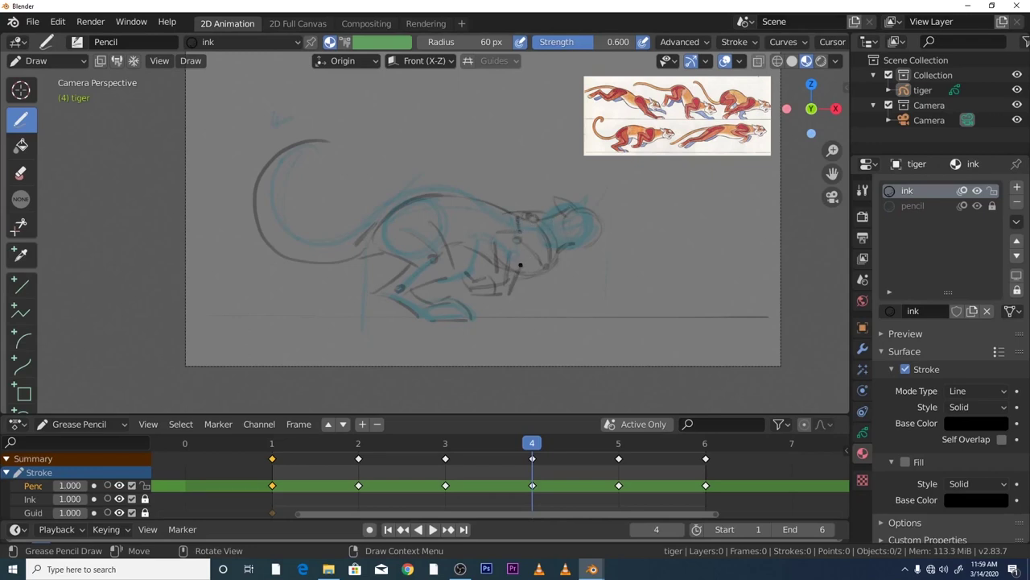
{"action": "left_click_drag", "start_coordinate": [519, 273], "coordinate": [548, 268]}
{"action": "mouse_move", "coordinate": [277, 234]}
{"action": "left_mouse_down"}
{"action": "mouse_move", "coordinate": [344, 250]}
{"action": "mouse_move", "coordinate": [368, 231]}
{"action": "left_mouse_up"}
{"action": "mouse_move", "coordinate": [269, 208]}
{"action": "left_mouse_down"}
{"action": "mouse_move", "coordinate": [297, 156]}
{"action": "mouse_move", "coordinate": [326, 149]}
{"action": "mouse_move", "coordinate": [339, 158]}
{"action": "left_mouse_up"}
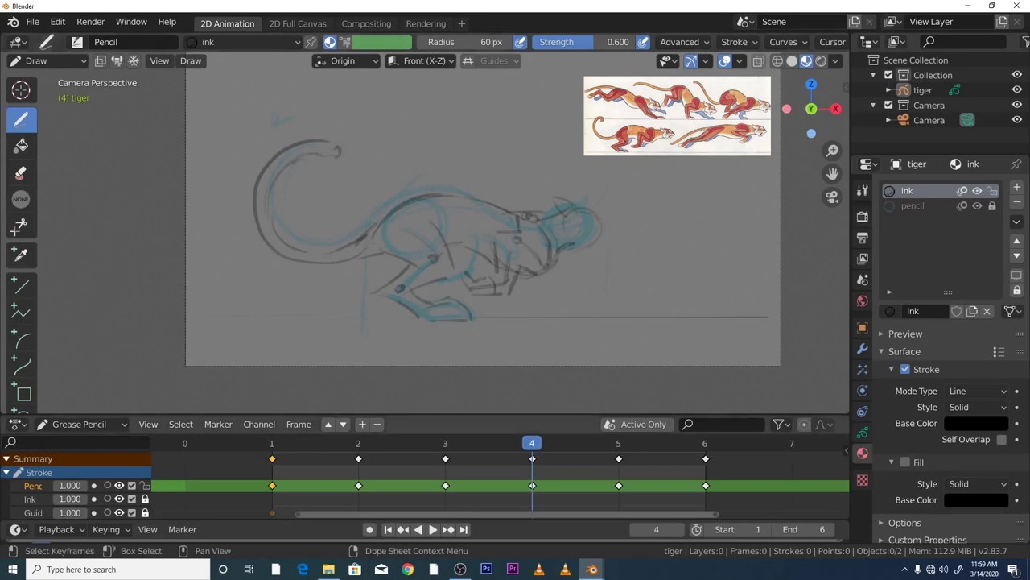
- Play back the animation to check the motion, then step forward to frame 5
{"action": "key", "text": "space"}
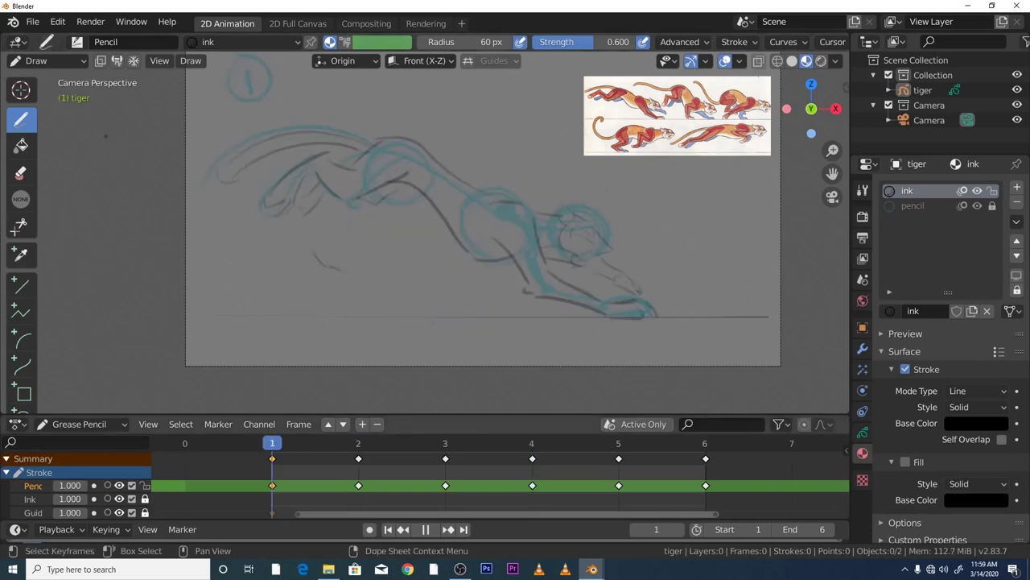
{"action": "key", "text": "space"}
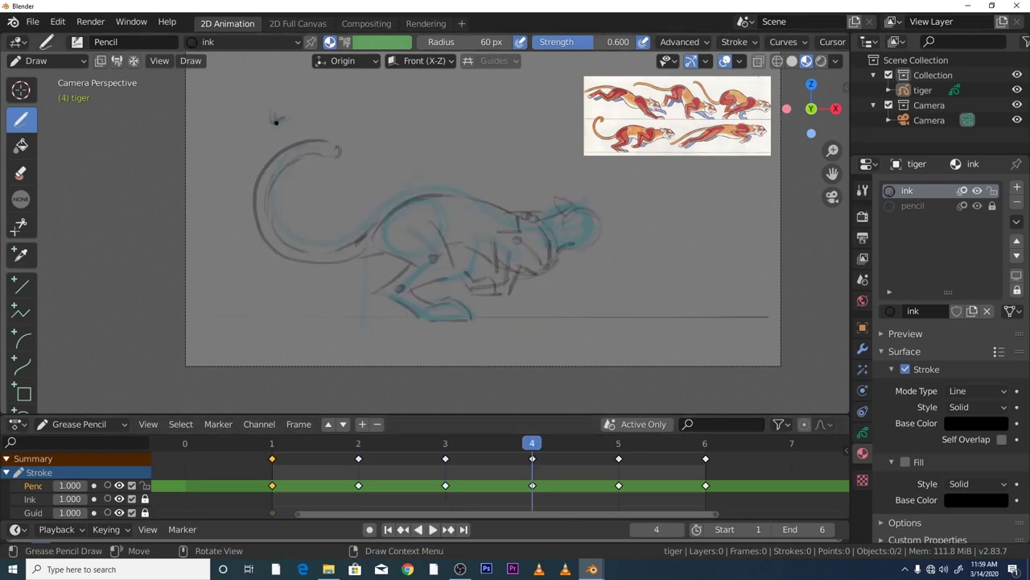
{"action": "key", "text": "Right"}
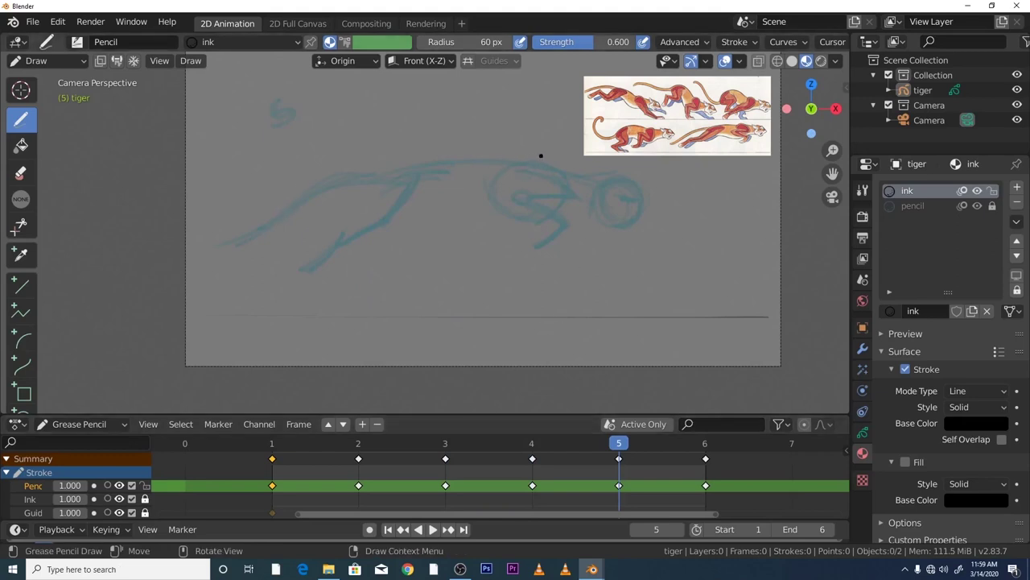
- On frame 5, ink strokes on the back, under the head, below the chin and across the head
{"action": "mouse_move", "coordinate": [515, 166]}
{"action": "left_mouse_down"}
{"action": "mouse_move", "coordinate": [529, 160]}
{"action": "mouse_move", "coordinate": [581, 195]}
{"action": "left_mouse_up"}
{"action": "left_click_drag", "start_coordinate": [559, 208], "coordinate": [571, 204]}
{"action": "mouse_move", "coordinate": [572, 238]}
{"action": "left_mouse_down"}
{"action": "mouse_move", "coordinate": [518, 264]}
{"action": "mouse_move", "coordinate": [539, 253]}
{"action": "left_mouse_up"}
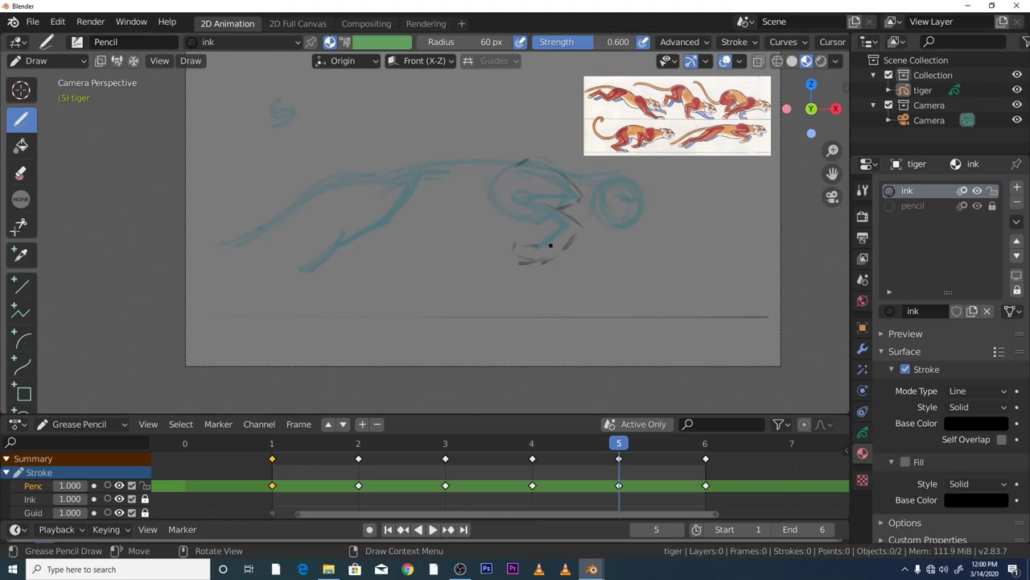
{"action": "left_click_drag", "start_coordinate": [549, 244], "coordinate": [559, 231]}
{"action": "mouse_move", "coordinate": [506, 202]}
{"action": "left_mouse_down"}
{"action": "mouse_move", "coordinate": [536, 235]}
{"action": "mouse_move", "coordinate": [519, 221]}
{"action": "mouse_move", "coordinate": [567, 234]}
{"action": "left_mouse_up"}
{"action": "left_click_drag", "start_coordinate": [500, 194], "coordinate": [600, 187]}
- Extend the back line, draw the hind leg, and undo and redraw the body line more cleanly
{"action": "left_click_drag", "start_coordinate": [399, 168], "coordinate": [515, 162]}
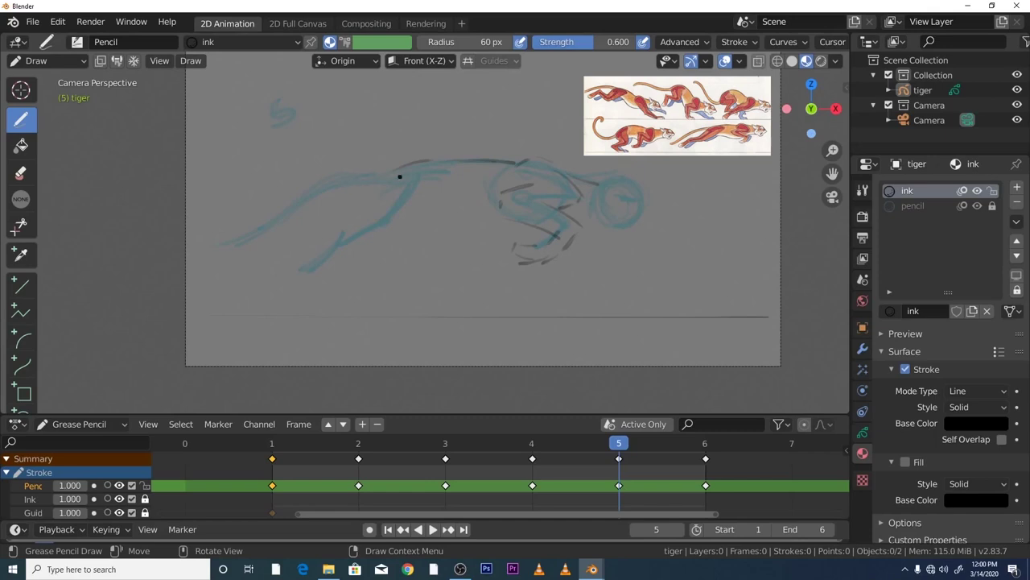
{"action": "mouse_move", "coordinate": [378, 175]}
{"action": "left_mouse_down"}
{"action": "mouse_move", "coordinate": [317, 196]}
{"action": "mouse_move", "coordinate": [234, 261]}
{"action": "left_mouse_up"}
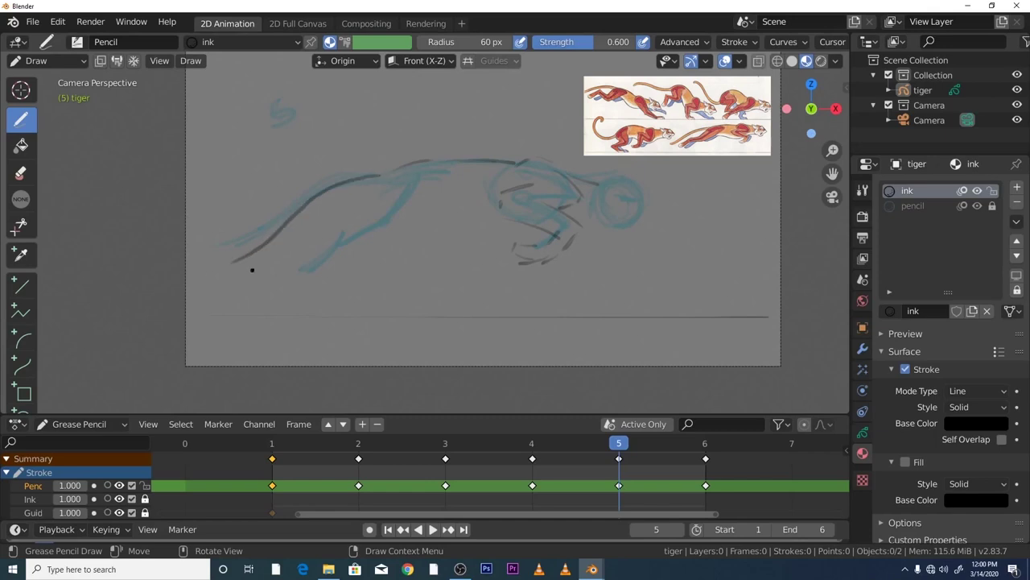
{"action": "left_click_drag", "start_coordinate": [404, 176], "coordinate": [459, 164]}
{"action": "left_click_drag", "start_coordinate": [399, 222], "coordinate": [456, 187]}
{"action": "left_click", "coordinate": [57, 22]}
{"action": "left_click", "coordinate": [73, 37]}
{"action": "left_click_drag", "start_coordinate": [406, 221], "coordinate": [446, 192]}
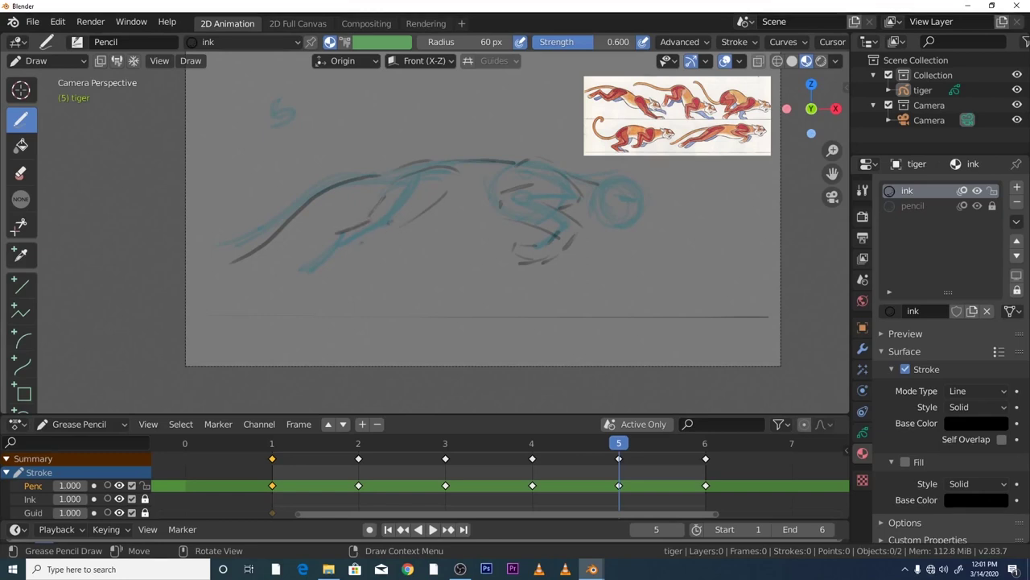
- Ink the belly line plus short strokes on the body, head, shoulder and back
{"action": "mouse_move", "coordinate": [401, 229]}
{"action": "left_mouse_down"}
{"action": "mouse_move", "coordinate": [358, 236]}
{"action": "mouse_move", "coordinate": [366, 232]}
{"action": "mouse_move", "coordinate": [328, 262]}
{"action": "mouse_move", "coordinate": [339, 234]}
{"action": "mouse_move", "coordinate": [326, 256]}
{"action": "mouse_move", "coordinate": [330, 242]}
{"action": "mouse_move", "coordinate": [294, 267]}
{"action": "mouse_move", "coordinate": [302, 274]}
{"action": "mouse_move", "coordinate": [293, 265]}
{"action": "mouse_move", "coordinate": [312, 281]}
{"action": "left_mouse_up"}
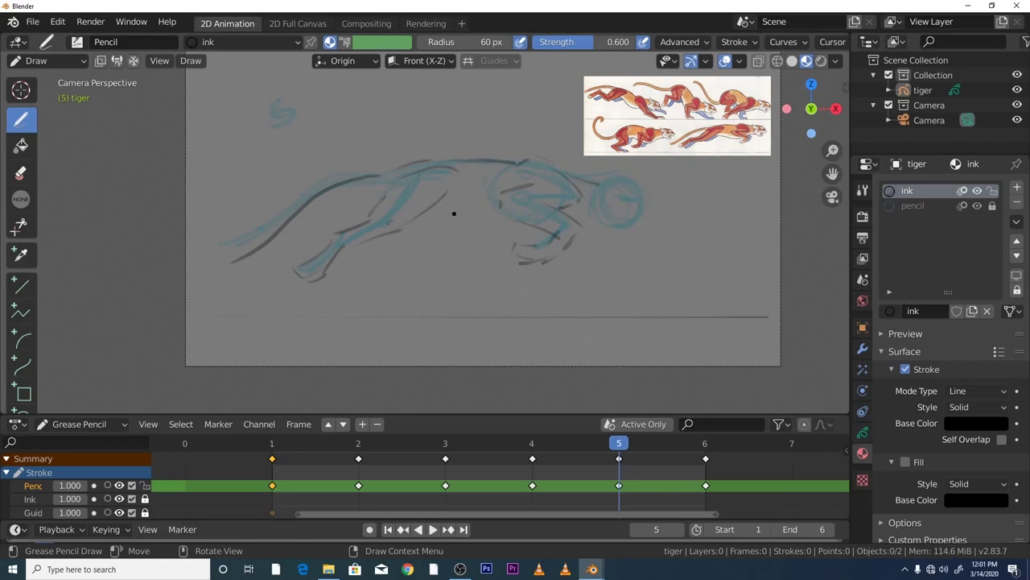
{"action": "left_click_drag", "start_coordinate": [447, 210], "coordinate": [540, 233]}
{"action": "left_click_drag", "start_coordinate": [601, 212], "coordinate": [569, 216]}
{"action": "left_click_drag", "start_coordinate": [361, 195], "coordinate": [339, 208]}
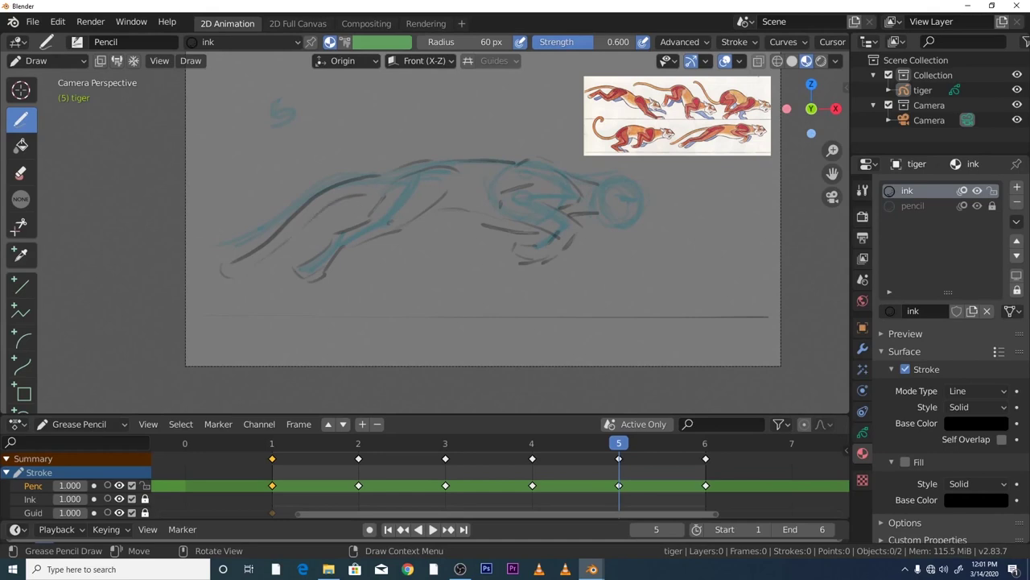
{"action": "left_click_drag", "start_coordinate": [395, 187], "coordinate": [361, 196]}
{"action": "mouse_move", "coordinate": [447, 192]}
{"action": "left_mouse_down"}
{"action": "mouse_move", "coordinate": [470, 230]}
{"action": "mouse_move", "coordinate": [554, 226]}
{"action": "mouse_move", "coordinate": [520, 234]}
{"action": "mouse_move", "coordinate": [454, 209]}
{"action": "mouse_move", "coordinate": [483, 228]}
{"action": "left_mouse_up"}
- Touch up with Eraser Soft, then redraw the back line and a belly line with the pencil
{"action": "left_click", "coordinate": [21, 172]}
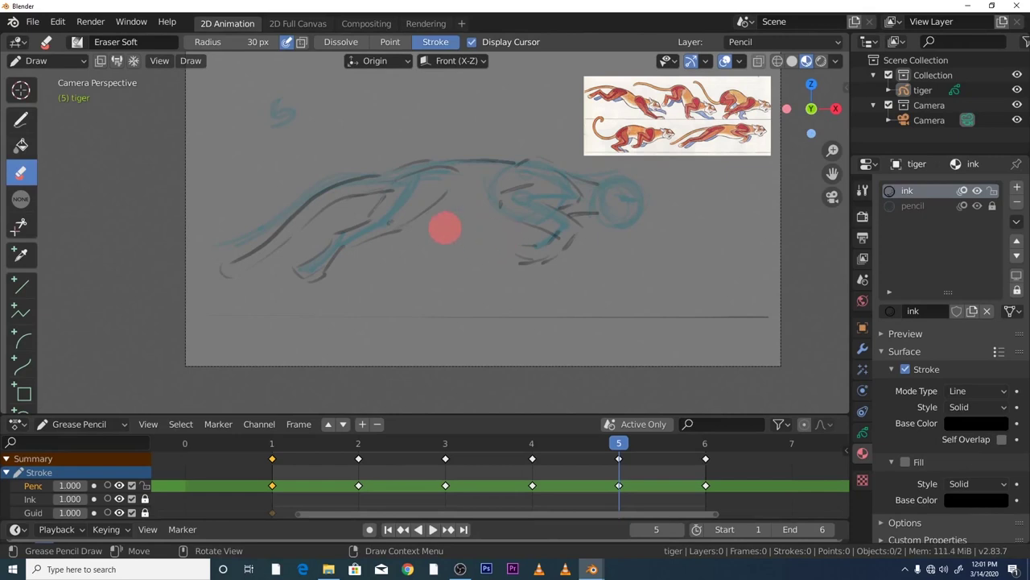
{"action": "key", "text": "shift+space"}
{"action": "key", "text": "d"}
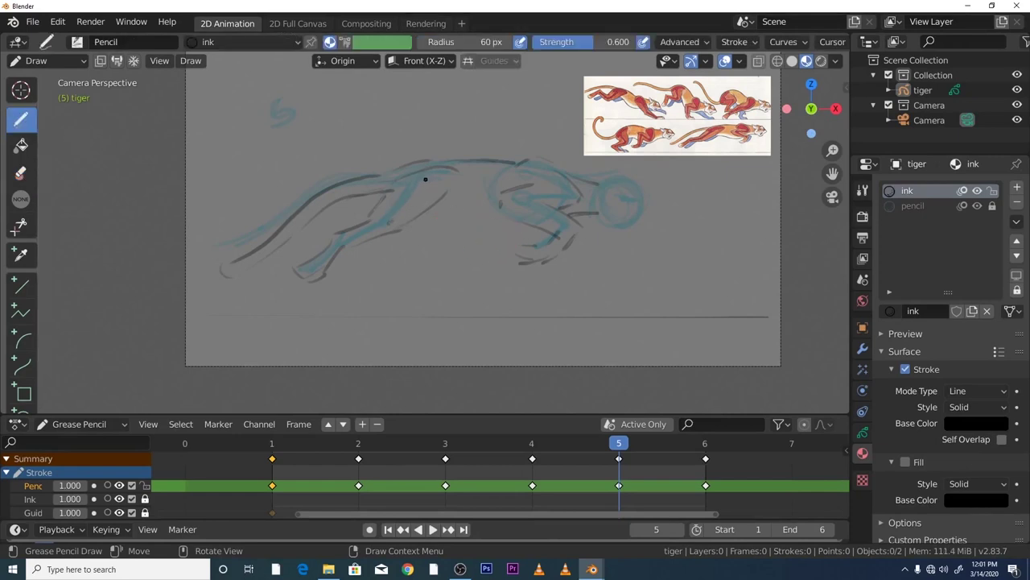
{"action": "left_click", "coordinate": [21, 172]}
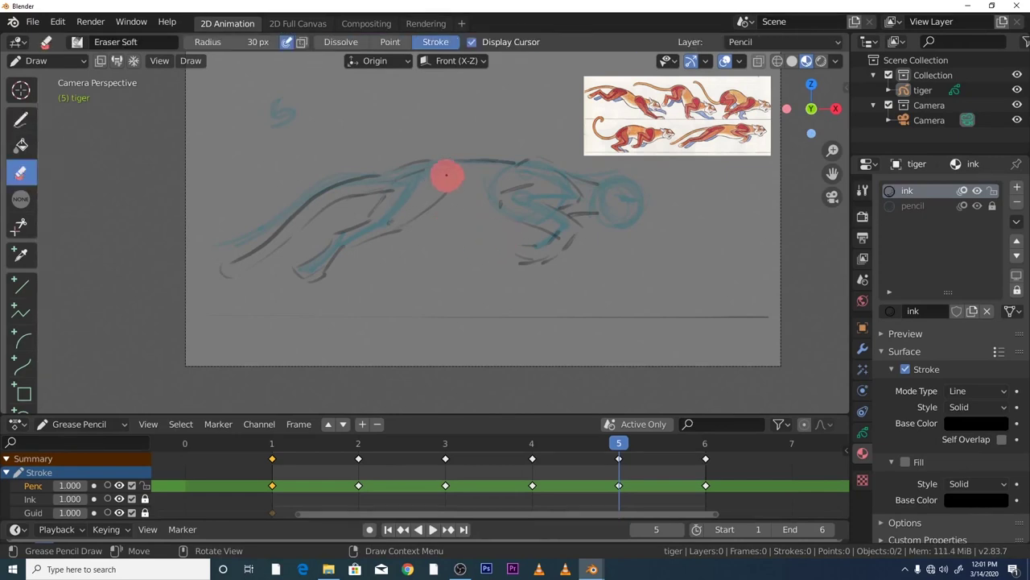
{"action": "left_click", "coordinate": [21, 119]}
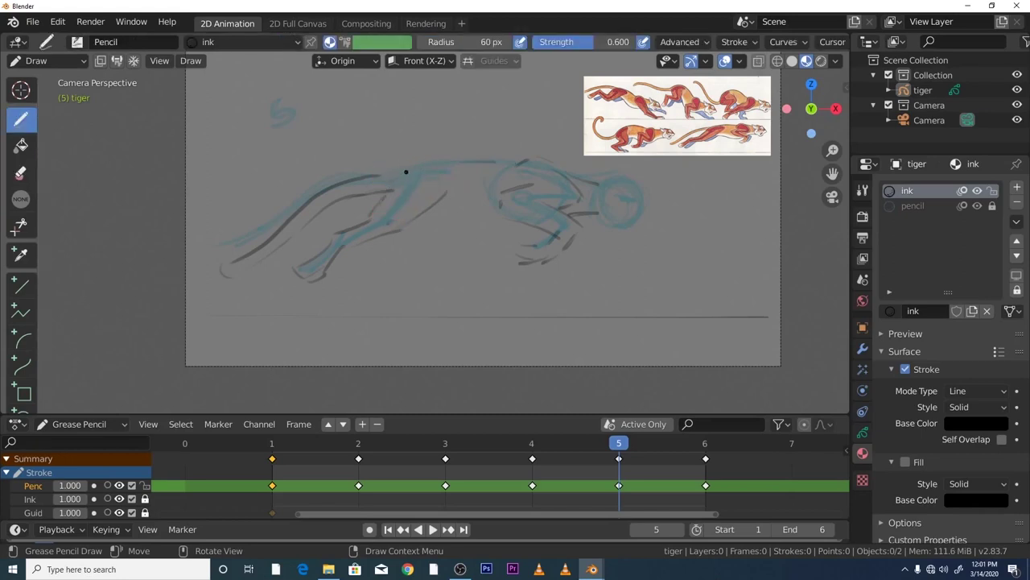
{"action": "left_click_drag", "start_coordinate": [394, 174], "coordinate": [462, 161]}
{"action": "mouse_move", "coordinate": [431, 205]}
{"action": "left_mouse_down"}
{"action": "mouse_move", "coordinate": [469, 203]}
{"action": "mouse_move", "coordinate": [513, 237]}
{"action": "mouse_move", "coordinate": [522, 236]}
{"action": "mouse_move", "coordinate": [475, 213]}
{"action": "mouse_move", "coordinate": [519, 227]}
{"action": "mouse_move", "coordinate": [563, 226]}
{"action": "left_mouse_up"}
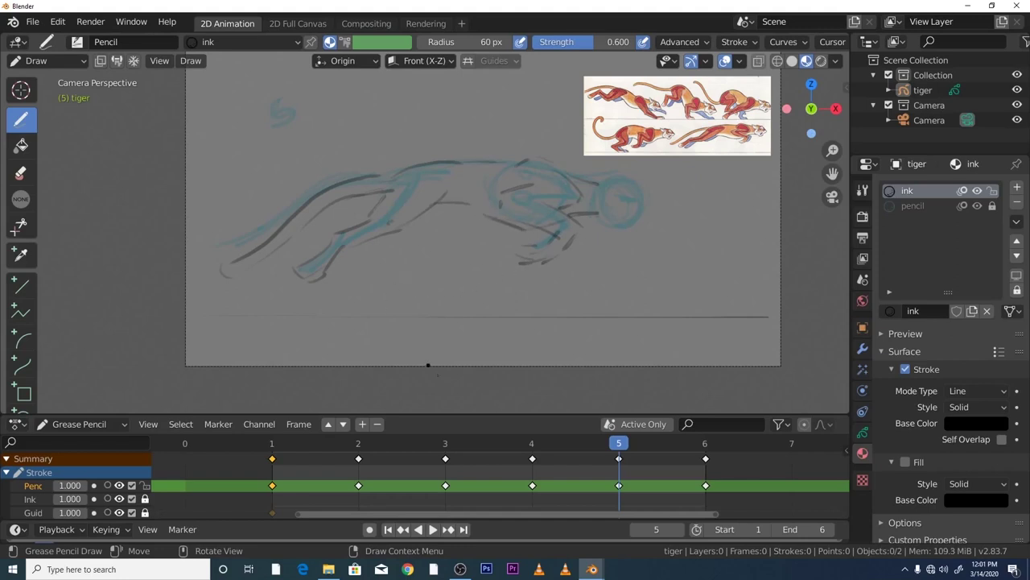
- Play back and stop on frame 2, then ink lines on the belly, front leg and front paw
{"action": "key", "text": "space"}
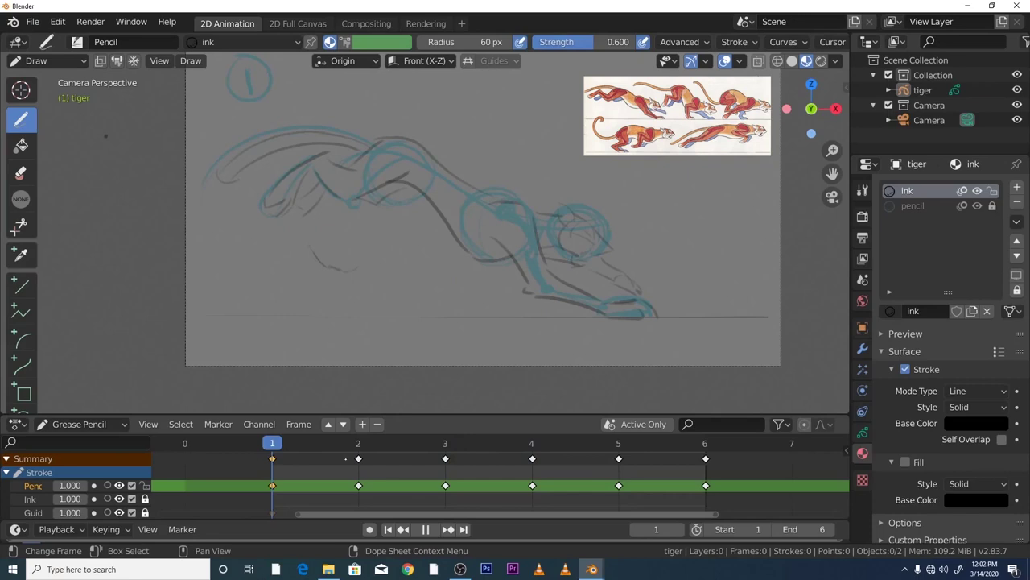
{"action": "key", "text": "space"}
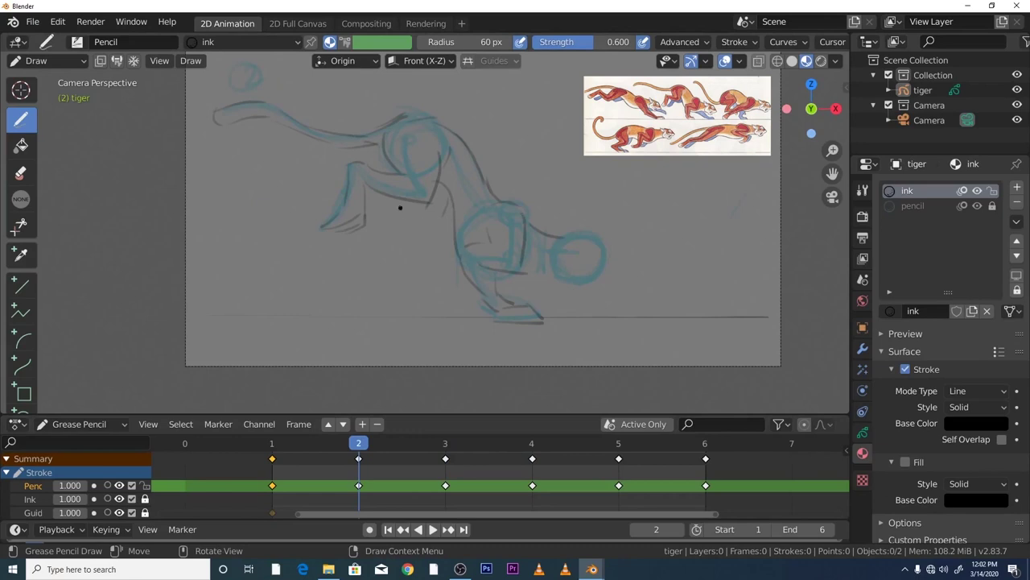
{"action": "left_click_drag", "start_coordinate": [400, 207], "coordinate": [447, 219]}
{"action": "mouse_move", "coordinate": [381, 200]}
{"action": "left_mouse_down"}
{"action": "mouse_move", "coordinate": [374, 244]}
{"action": "mouse_move", "coordinate": [389, 232]}
{"action": "mouse_move", "coordinate": [362, 238]}
{"action": "mouse_move", "coordinate": [399, 227]}
{"action": "mouse_move", "coordinate": [387, 229]}
{"action": "mouse_move", "coordinate": [397, 199]}
{"action": "mouse_move", "coordinate": [392, 231]}
{"action": "left_mouse_up"}
{"action": "mouse_move", "coordinate": [535, 268]}
{"action": "left_mouse_down"}
{"action": "mouse_move", "coordinate": [606, 318]}
{"action": "mouse_move", "coordinate": [503, 282]}
{"action": "mouse_move", "coordinate": [570, 322]}
{"action": "mouse_move", "coordinate": [570, 303]}
{"action": "mouse_move", "coordinate": [580, 305]}
{"action": "mouse_move", "coordinate": [561, 311]}
{"action": "mouse_move", "coordinate": [599, 302]}
{"action": "mouse_move", "coordinate": [603, 314]}
{"action": "mouse_move", "coordinate": [565, 318]}
{"action": "mouse_move", "coordinate": [611, 315]}
{"action": "left_mouse_up"}
- On frame 3, ink the belly underside and curve the hind leg down to the ground line
{"action": "key", "text": "Right"}
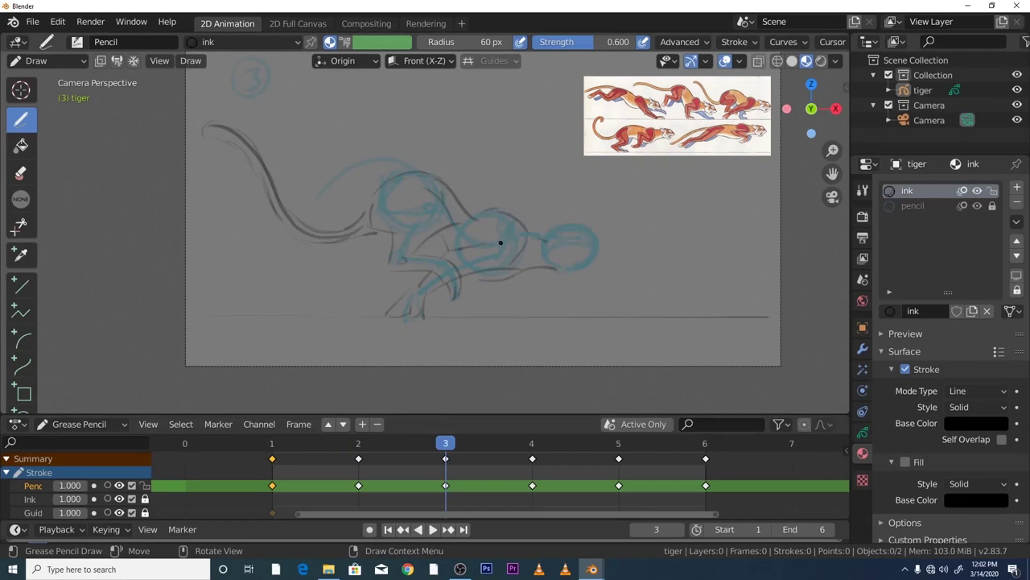
{"action": "left_click_drag", "start_coordinate": [495, 283], "coordinate": [555, 311]}
{"action": "left_click_drag", "start_coordinate": [540, 272], "coordinate": [549, 290]}
{"action": "mouse_move", "coordinate": [560, 304]}
{"action": "left_mouse_down"}
{"action": "mouse_move", "coordinate": [585, 301]}
{"action": "mouse_move", "coordinate": [572, 319]}
{"action": "mouse_move", "coordinate": [590, 322]}
{"action": "left_mouse_up"}
{"action": "key", "text": "space"}
{"action": "key", "text": "space"}
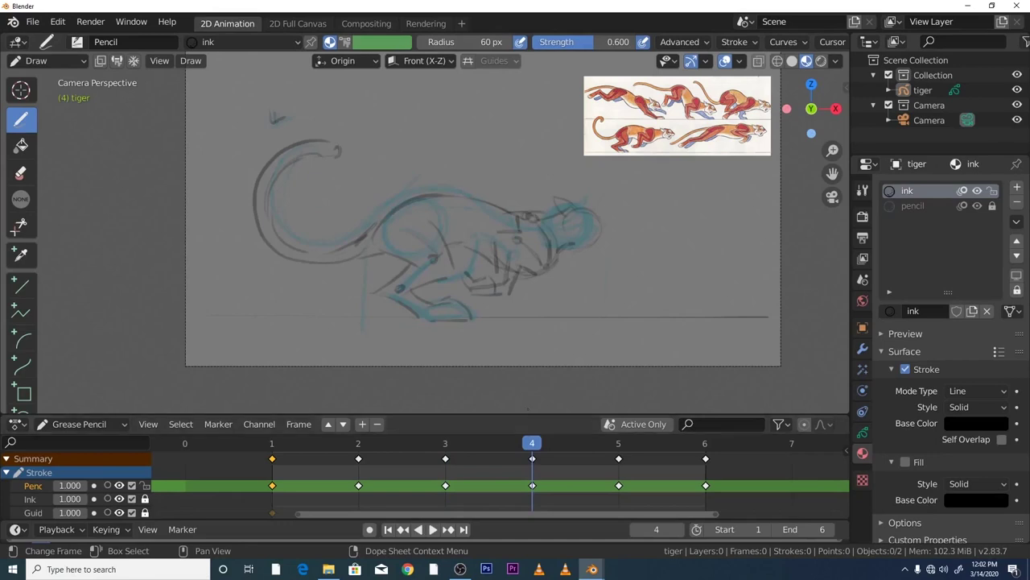
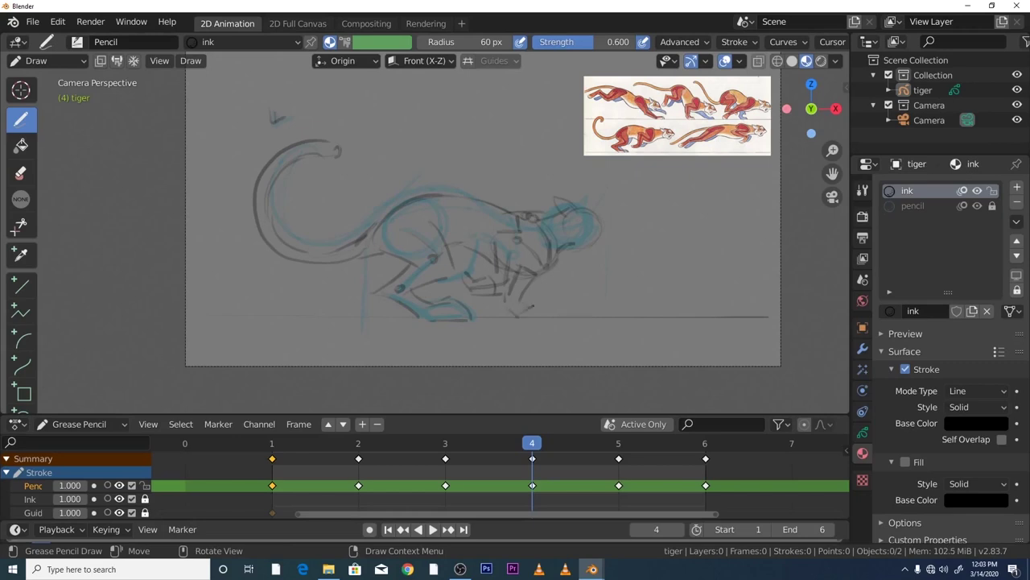
- On frame 4, add touch-up pencil strokes on the ground line, body and belly, undoing mistakes
{"action": "left_click_drag", "start_coordinate": [526, 320], "coordinate": [552, 317]}
{"action": "left_click", "coordinate": [58, 22]}
{"action": "left_click", "coordinate": [72, 39]}
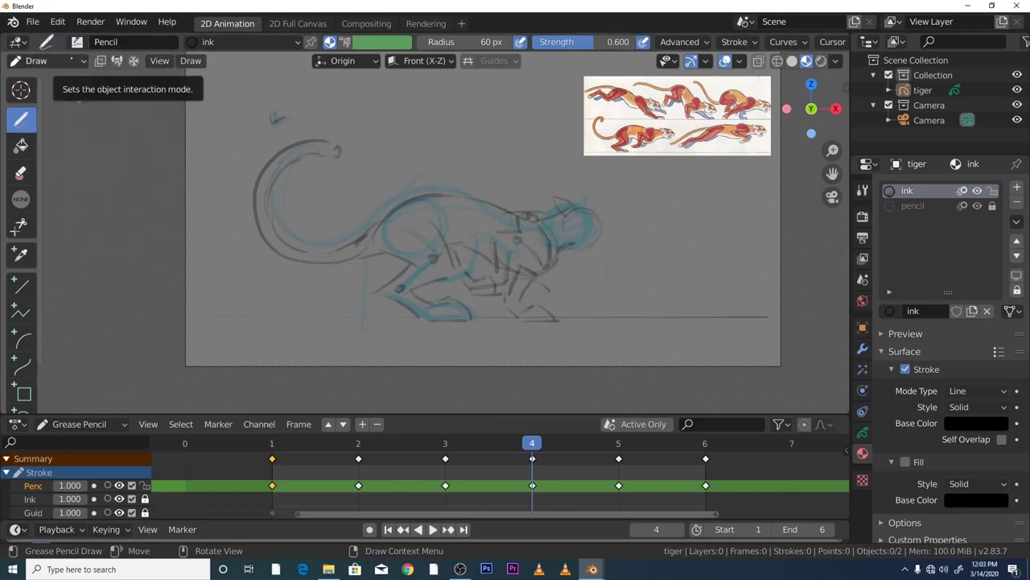
{"action": "left_click", "coordinate": [58, 21]}
{"action": "left_click", "coordinate": [81, 37]}
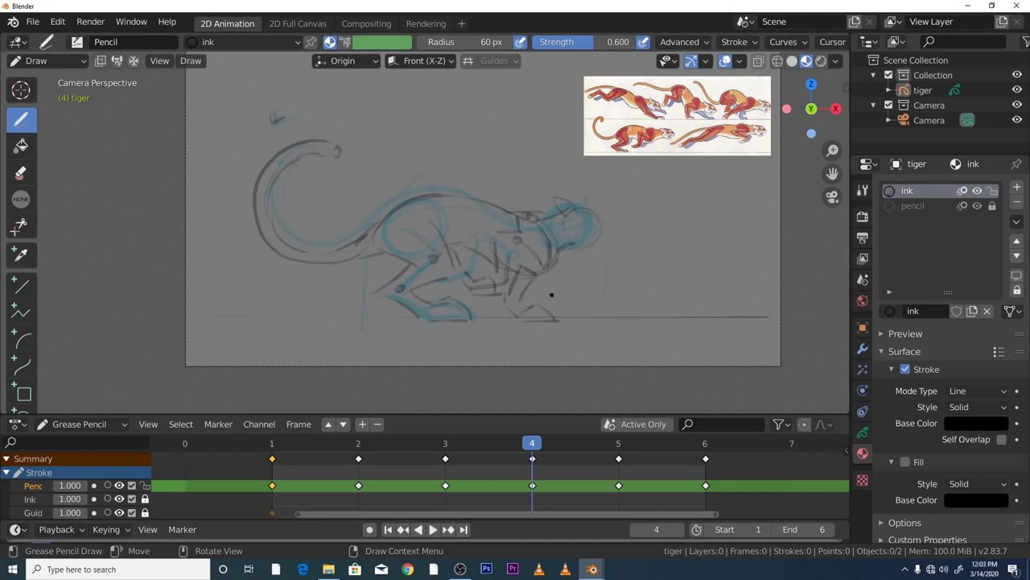
{"action": "left_click_drag", "start_coordinate": [516, 282], "coordinate": [553, 287]}
{"action": "left_click_drag", "start_coordinate": [463, 260], "coordinate": [482, 277]}
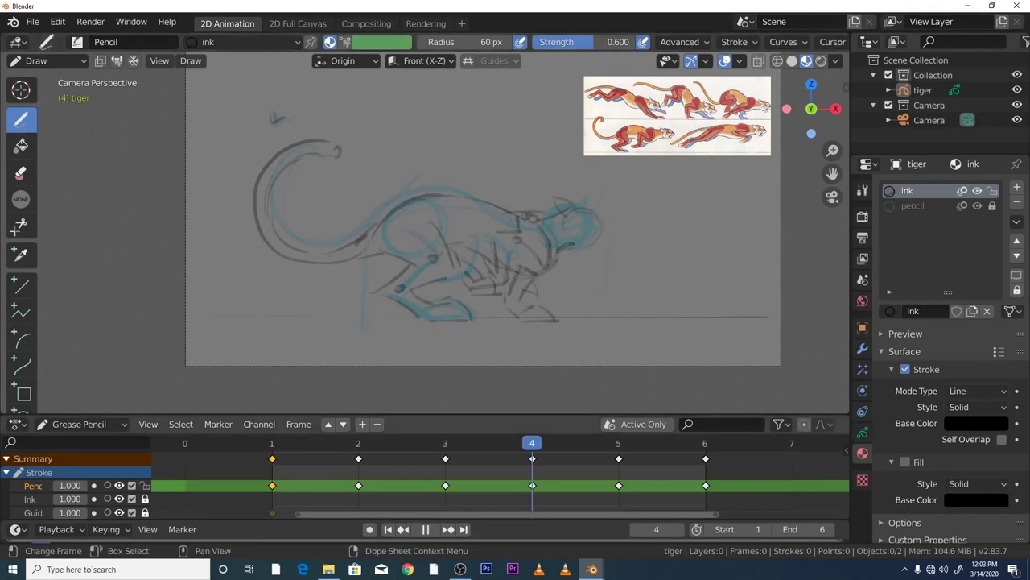
- On frame 5, add strokes on the tiger's leg, below its back and along the front leg
{"action": "key", "text": "Right"}
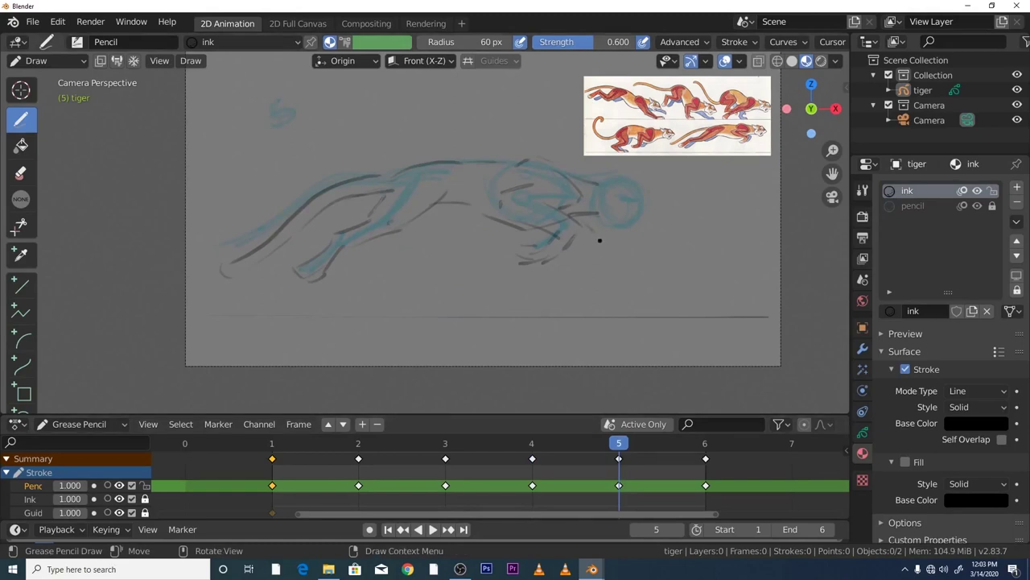
{"action": "left_click_drag", "start_coordinate": [586, 238], "coordinate": [568, 258]}
{"action": "left_click_drag", "start_coordinate": [452, 207], "coordinate": [443, 218]}
{"action": "left_click_drag", "start_coordinate": [342, 282], "coordinate": [326, 292]}
{"action": "left_click_drag", "start_coordinate": [346, 247], "coordinate": [331, 271]}
- Play the animation to review, then switch the tiger object into Edit Mode
{"action": "key", "text": "space"}
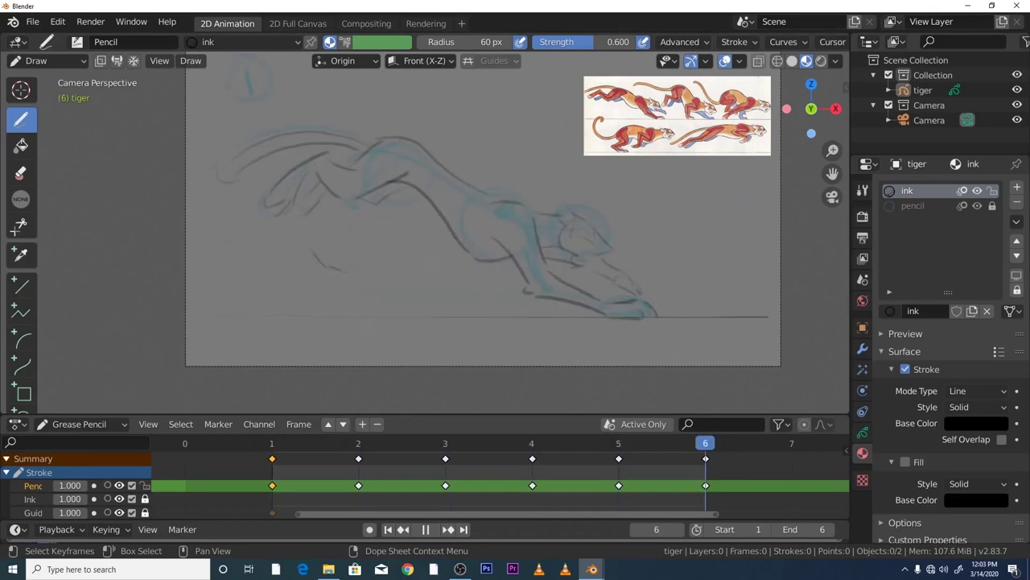
{"action": "key", "text": "space"}
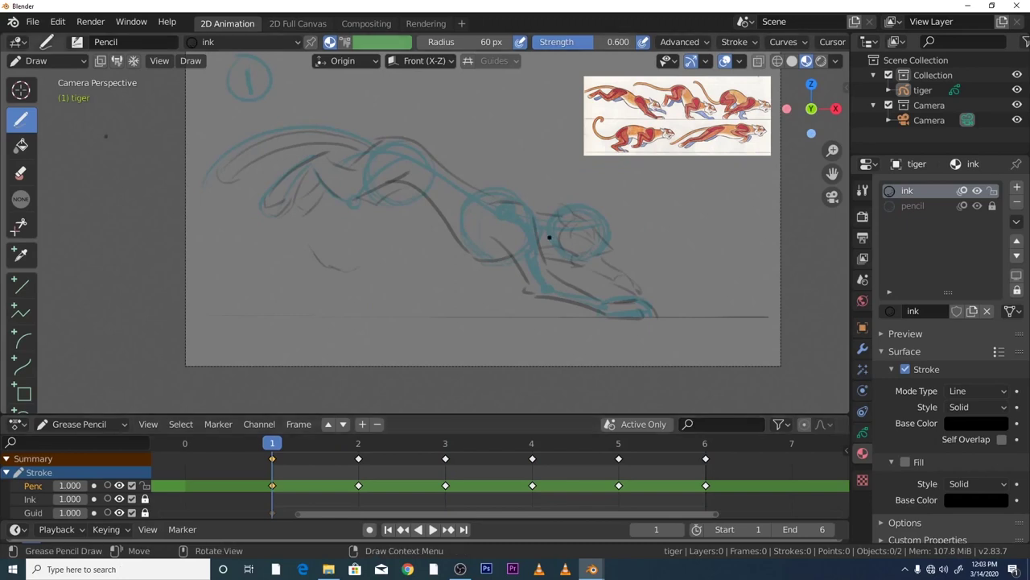
{"action": "left_click", "coordinate": [47, 60]}
{"action": "left_click", "coordinate": [44, 95]}
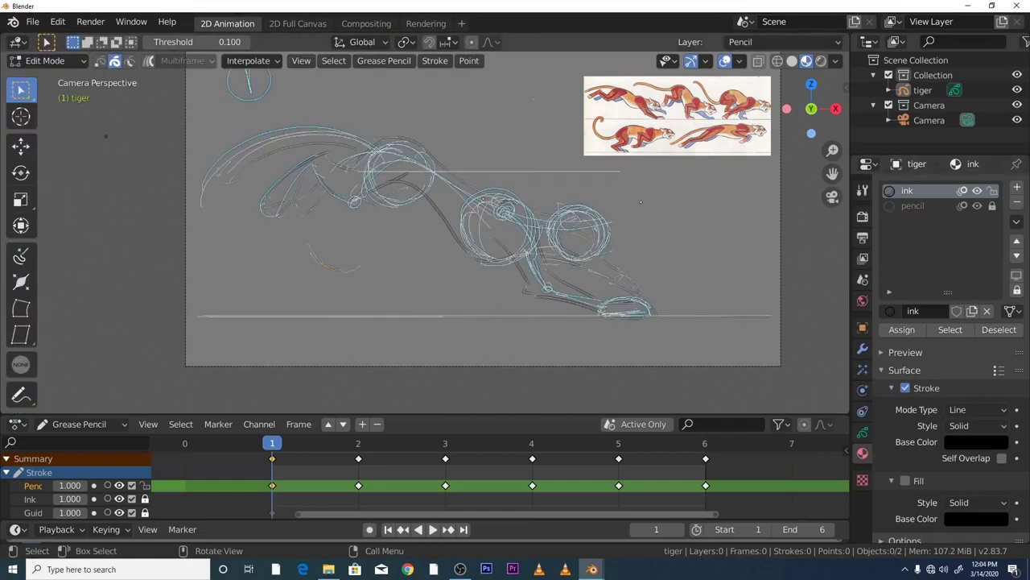
- Lasso-select the head circle strokes on frame 1 and copy them
{"action": "mouse_move", "coordinate": [638, 270]}
{"action": "left_mouse_down"}
{"action": "mouse_move", "coordinate": [548, 196]}
{"action": "mouse_move", "coordinate": [606, 263]}
{"action": "mouse_move", "coordinate": [616, 259]}
{"action": "left_mouse_up"}
{"action": "scroll", "coordinate": [832, 150], "scroll_direction": "up", "scroll_amount": 2}
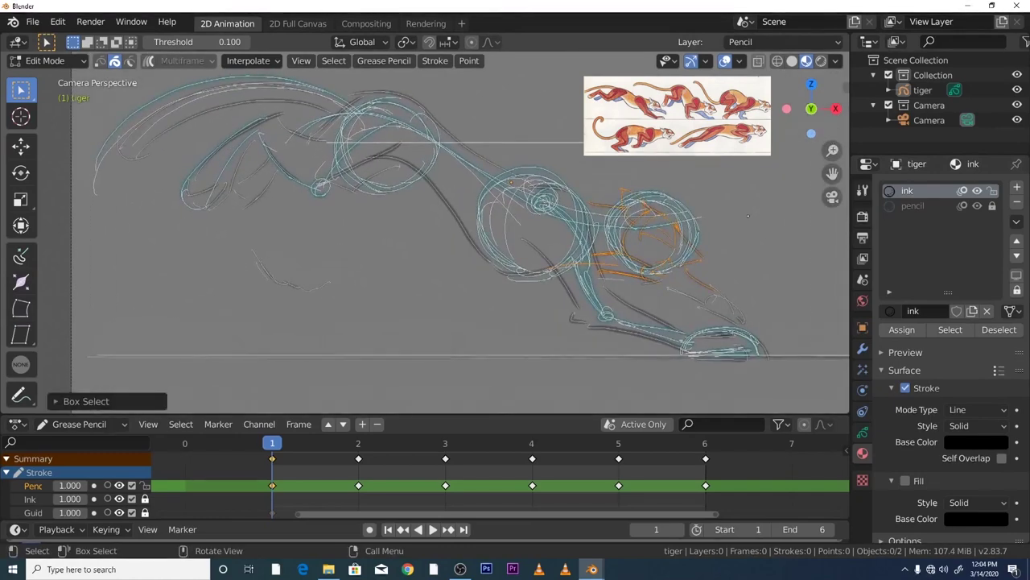
{"action": "mouse_move", "coordinate": [21, 90]}
{"action": "left_mouse_down"}
{"action": "mouse_move", "coordinate": [48, 95]}
{"action": "mouse_move", "coordinate": [89, 155]}
{"action": "mouse_move", "coordinate": [90, 184]}
{"action": "left_mouse_up"}
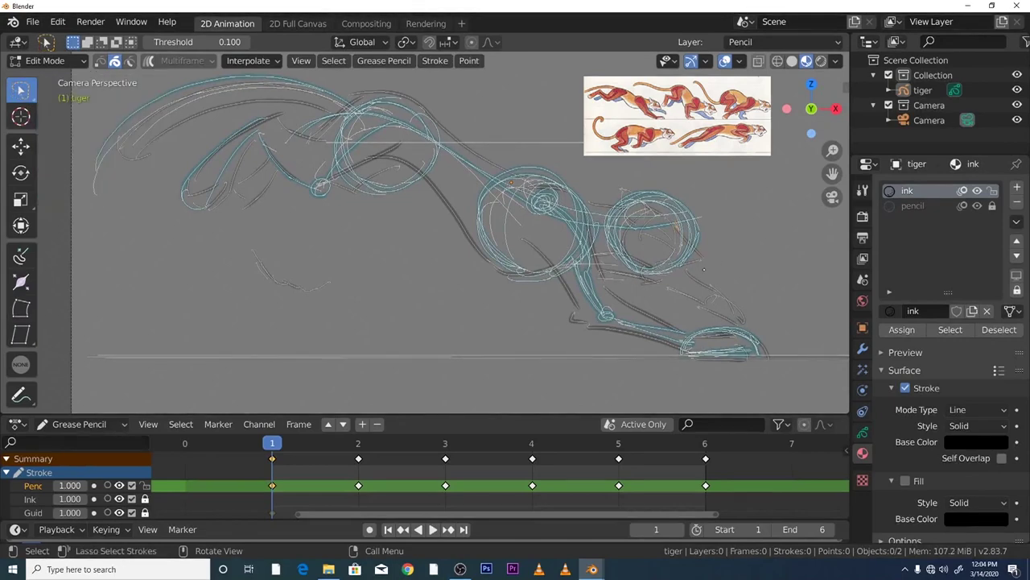
{"action": "mouse_move", "coordinate": [717, 247]}
{"action": "left_mouse_down"}
{"action": "mouse_move", "coordinate": [684, 184]}
{"action": "mouse_move", "coordinate": [613, 197]}
{"action": "mouse_move", "coordinate": [619, 270]}
{"action": "mouse_move", "coordinate": [685, 280]}
{"action": "mouse_move", "coordinate": [713, 260]}
{"action": "mouse_move", "coordinate": [704, 268]}
{"action": "left_mouse_up"}
{"action": "mouse_move", "coordinate": [704, 268]}
{"action": "left_mouse_down"}
{"action": "mouse_move", "coordinate": [718, 248]}
{"action": "mouse_move", "coordinate": [644, 176]}
{"action": "mouse_move", "coordinate": [602, 229]}
{"action": "mouse_move", "coordinate": [660, 280]}
{"action": "mouse_move", "coordinate": [693, 272]}
{"action": "left_mouse_up"}
{"action": "right_click", "coordinate": [620, 238]}
{"action": "left_click", "coordinate": [592, 390]}
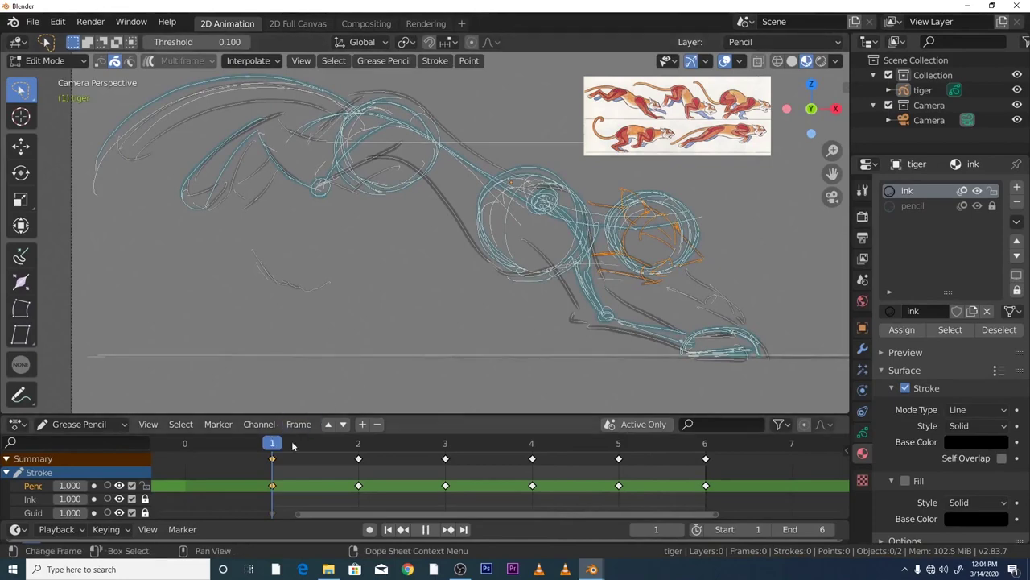
- Paste the copied head strokes onto frame 2 and compare with frame 1
{"action": "key", "text": "Right"}
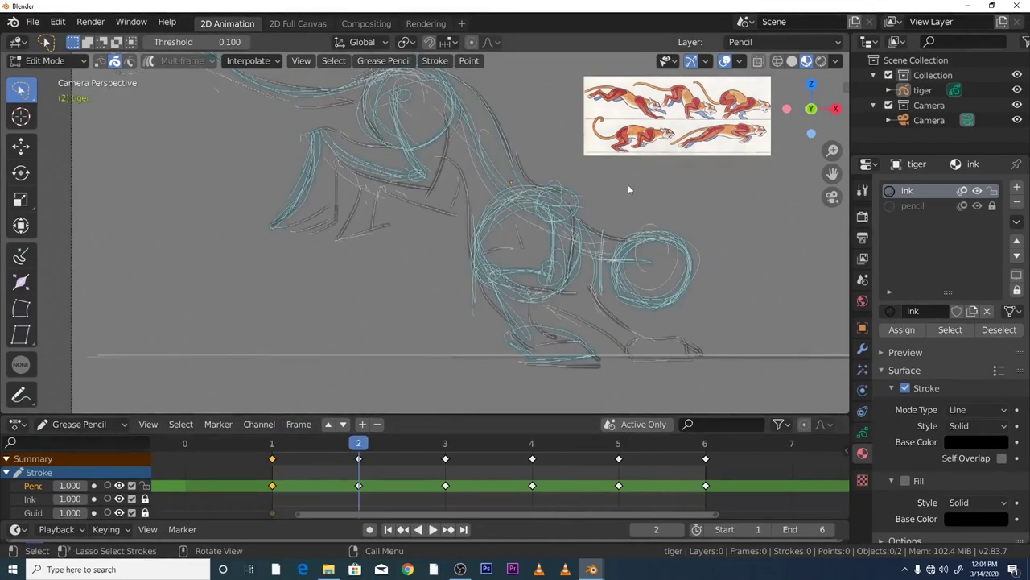
{"action": "right_click", "coordinate": [655, 157]}
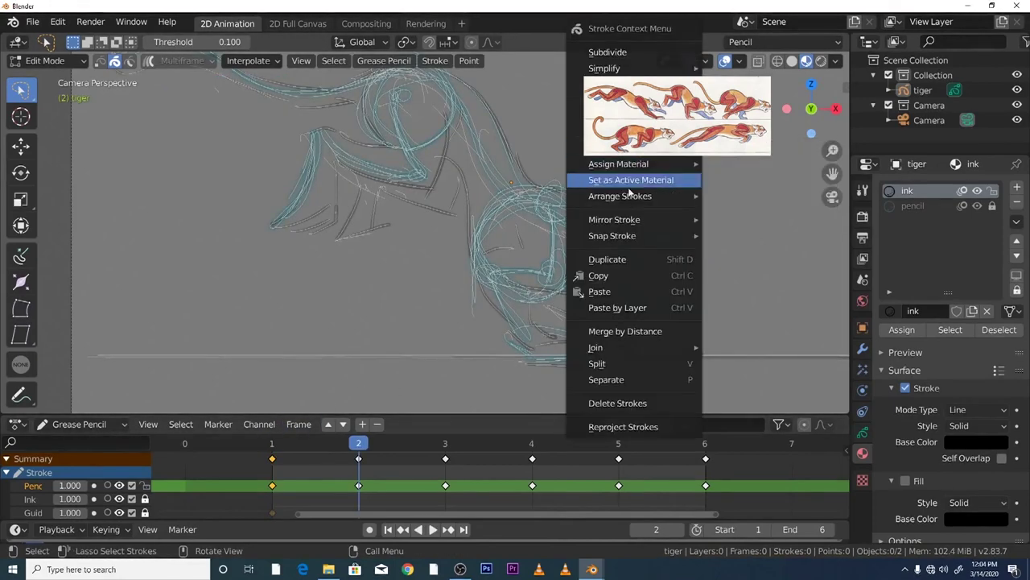
{"action": "left_click", "coordinate": [612, 289]}
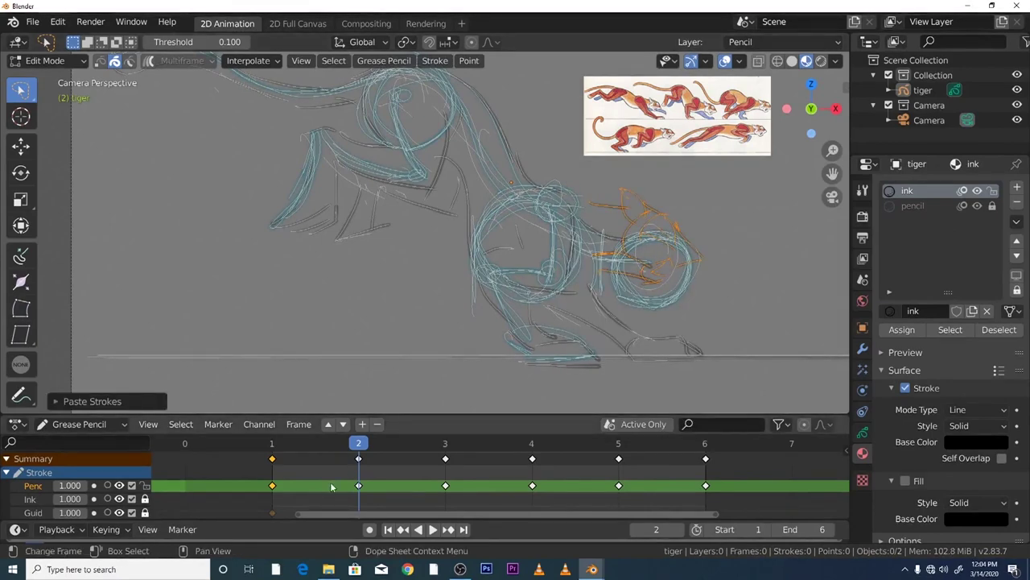
{"action": "key", "text": "Left"}
{"action": "key", "text": "Right"}
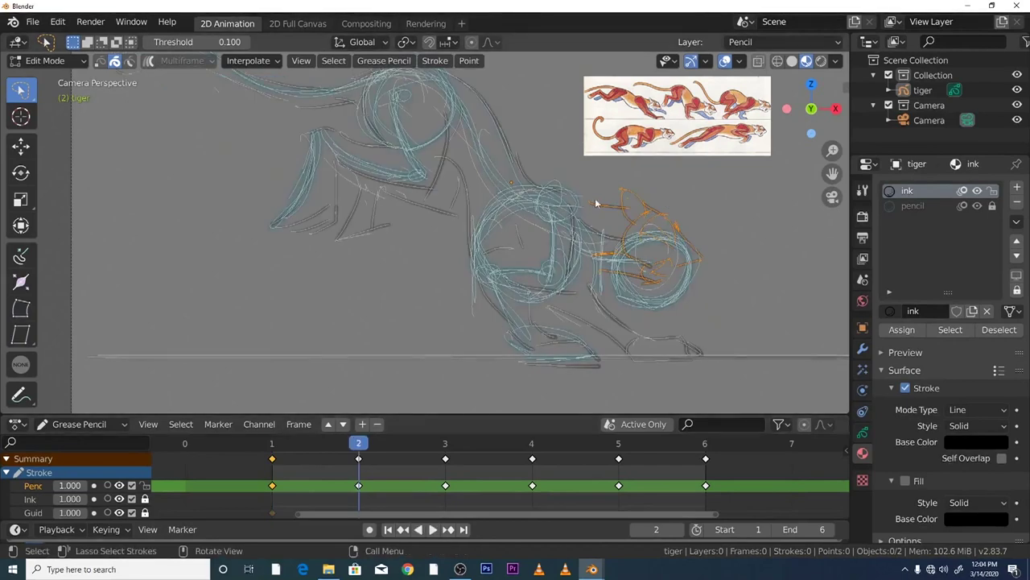
- Move the pasted head strokes into place over frame 2's head
{"action": "left_click", "coordinate": [21, 145]}
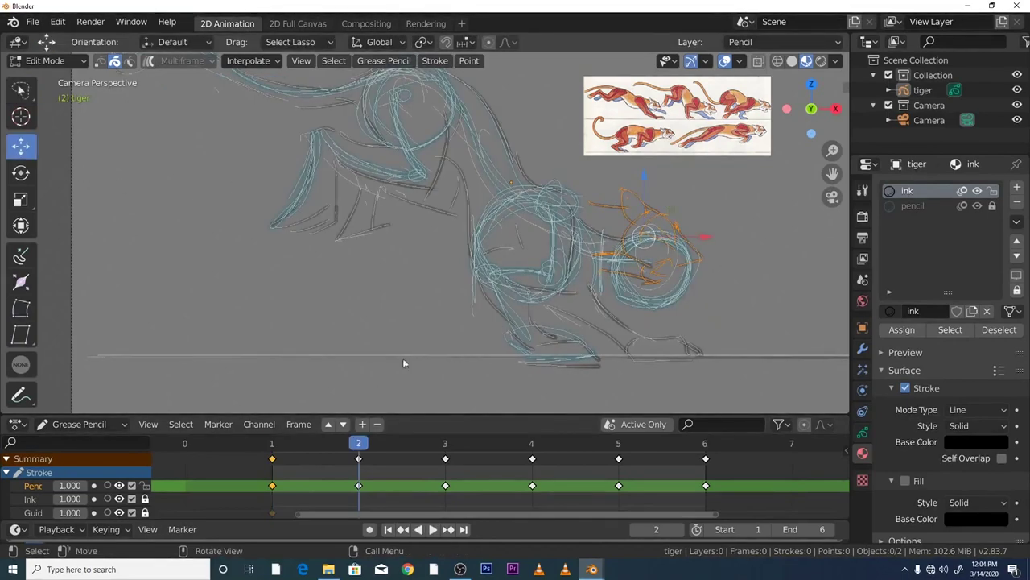
{"action": "key", "text": "space"}
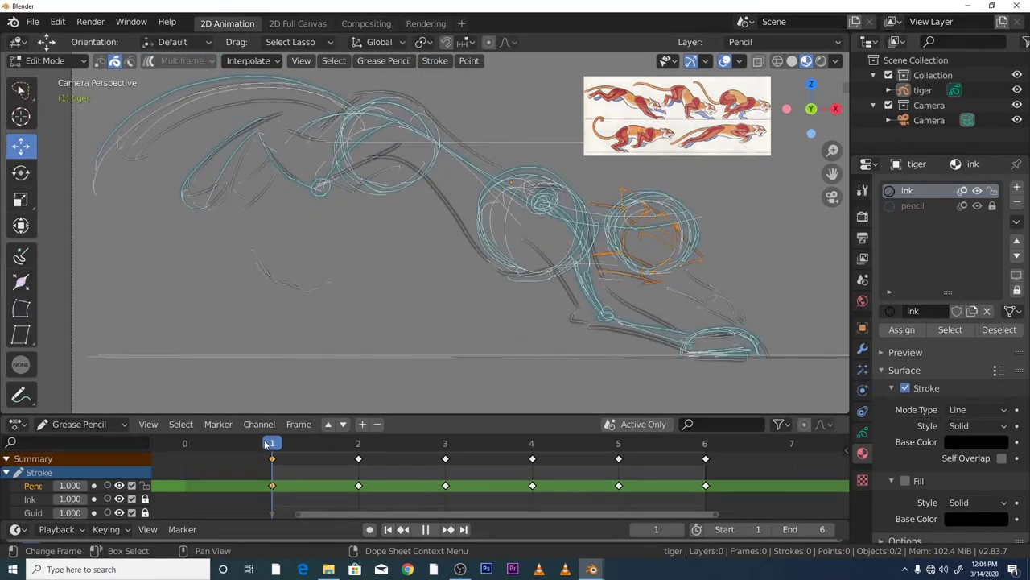
{"action": "key", "text": "space"}
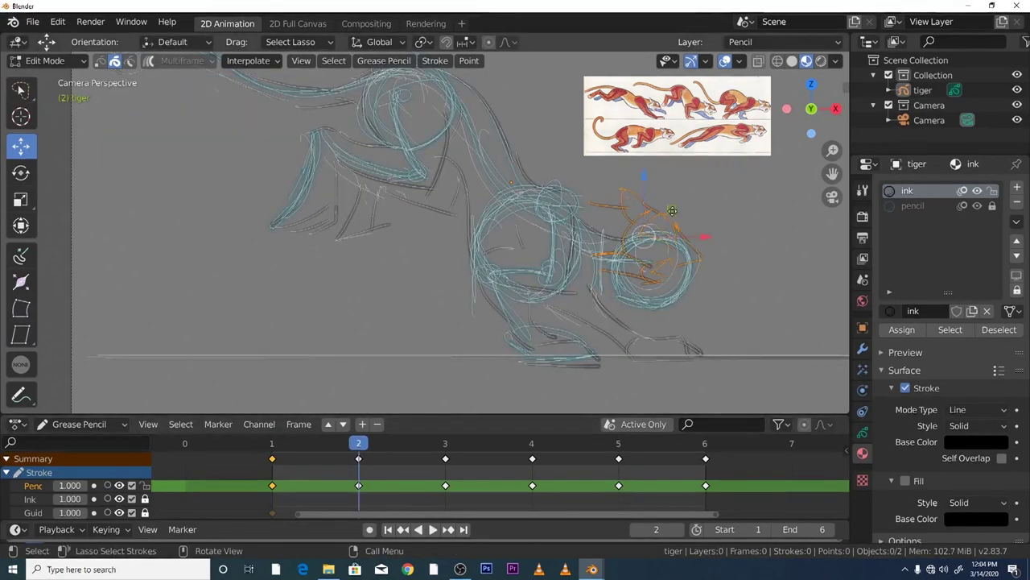
{"action": "key", "text": "g"}
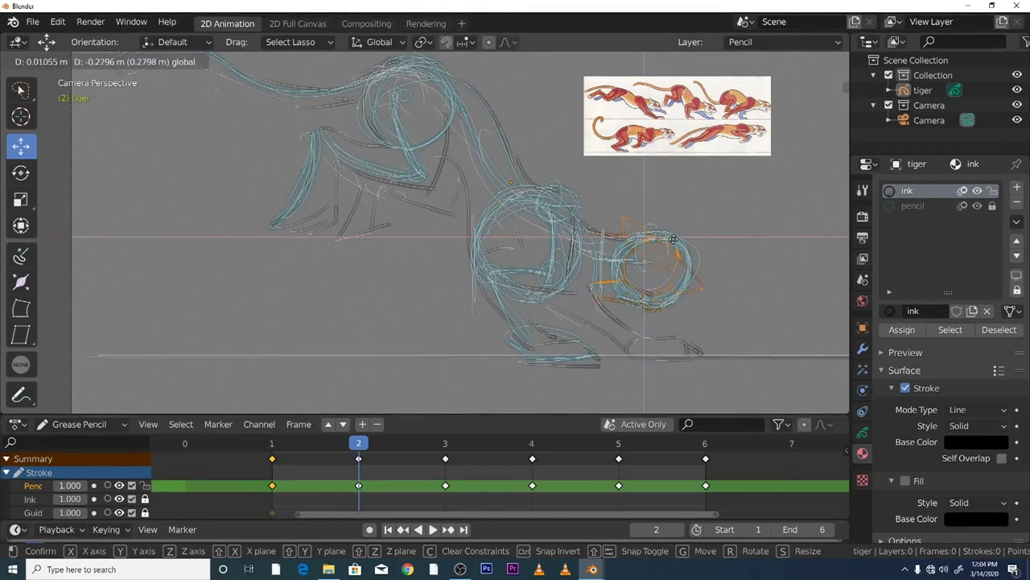
{"action": "left_click", "coordinate": [665, 238]}
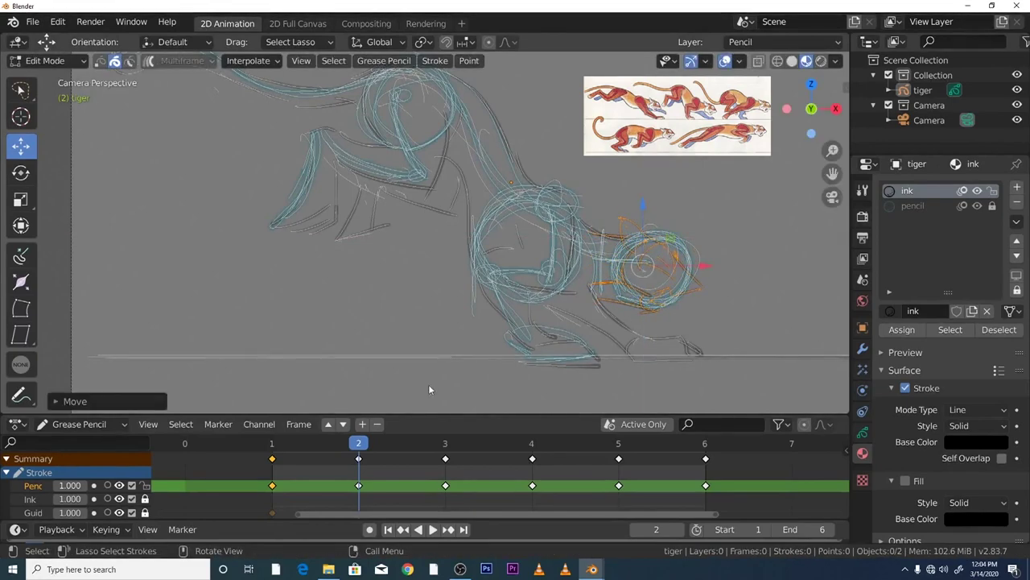
- Rotate the pasted head to match frame 2's pose, then go to frame 3
{"action": "right_click", "coordinate": [661, 237]}
{"action": "left_click", "coordinate": [633, 292]}
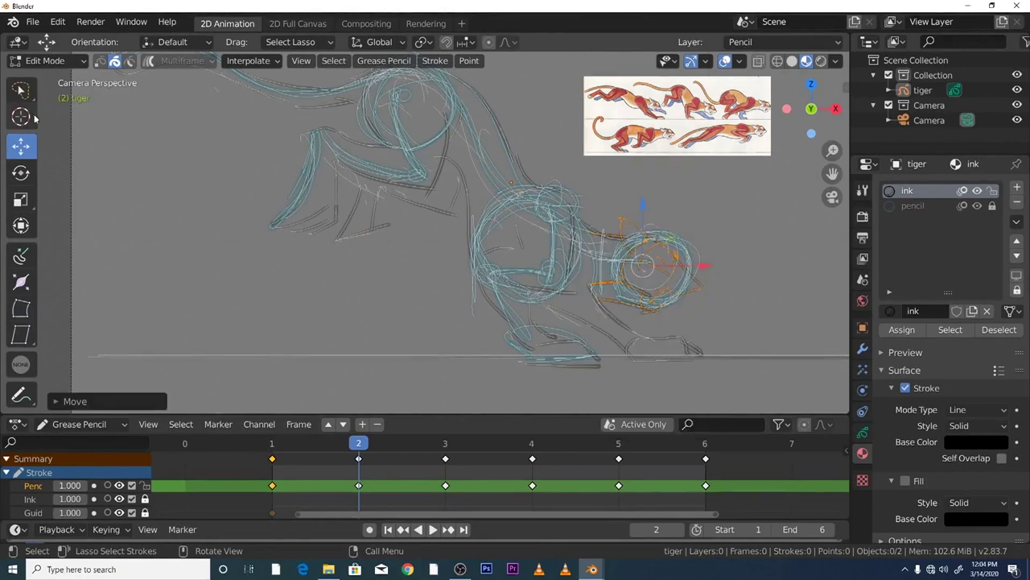
{"action": "left_click", "coordinate": [20, 172]}
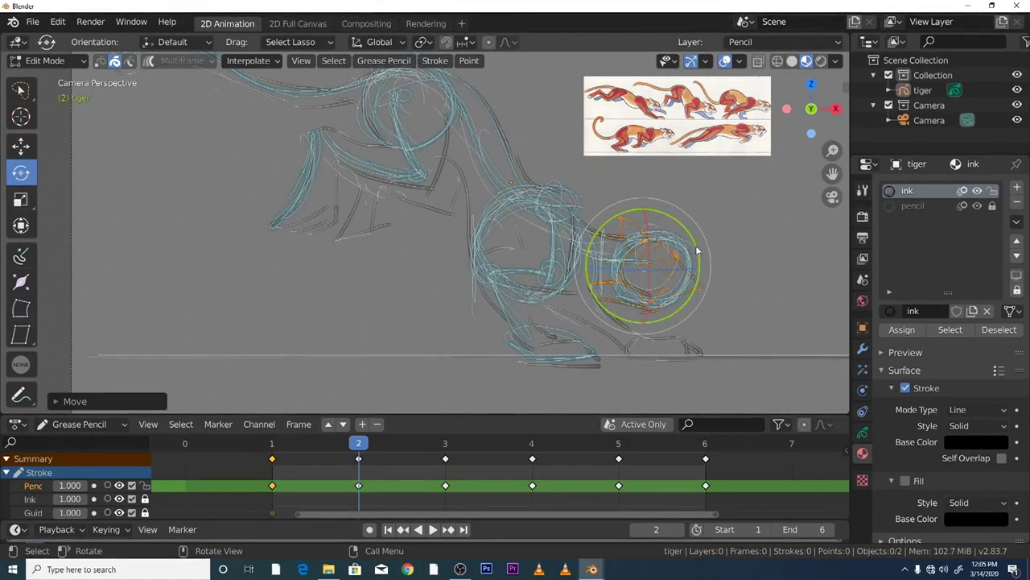
{"action": "left_click_drag", "start_coordinate": [699, 252], "coordinate": [697, 260]}
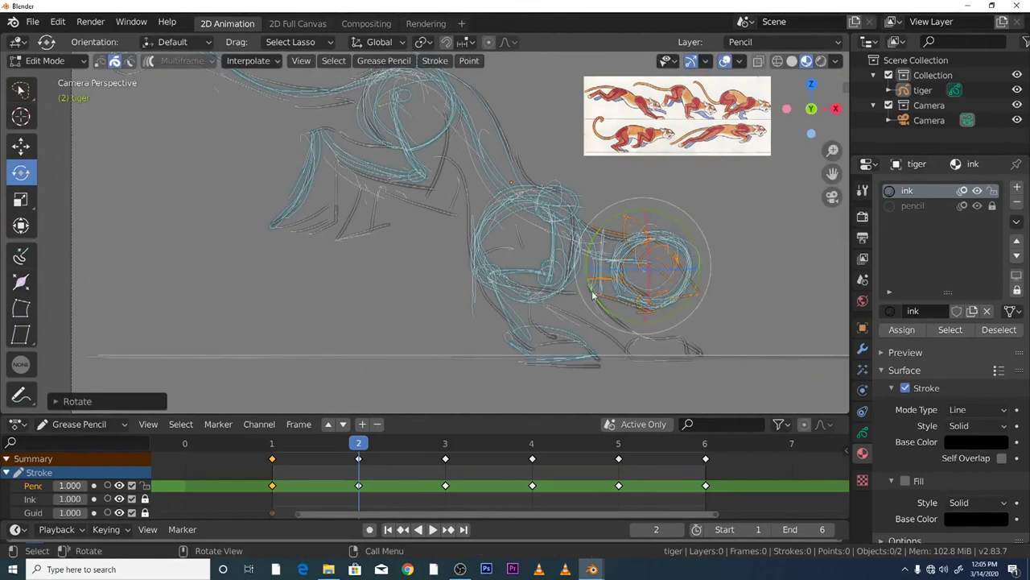
{"action": "left_click", "coordinate": [423, 450]}
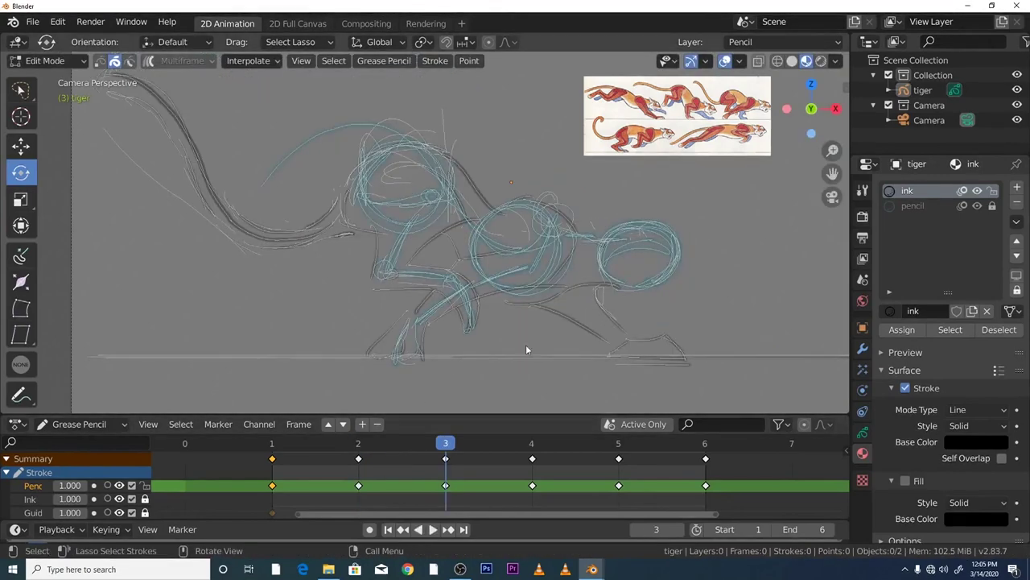
- Paste the head strokes onto frame 3, undoing a stray change
{"action": "right_click", "coordinate": [608, 208]}
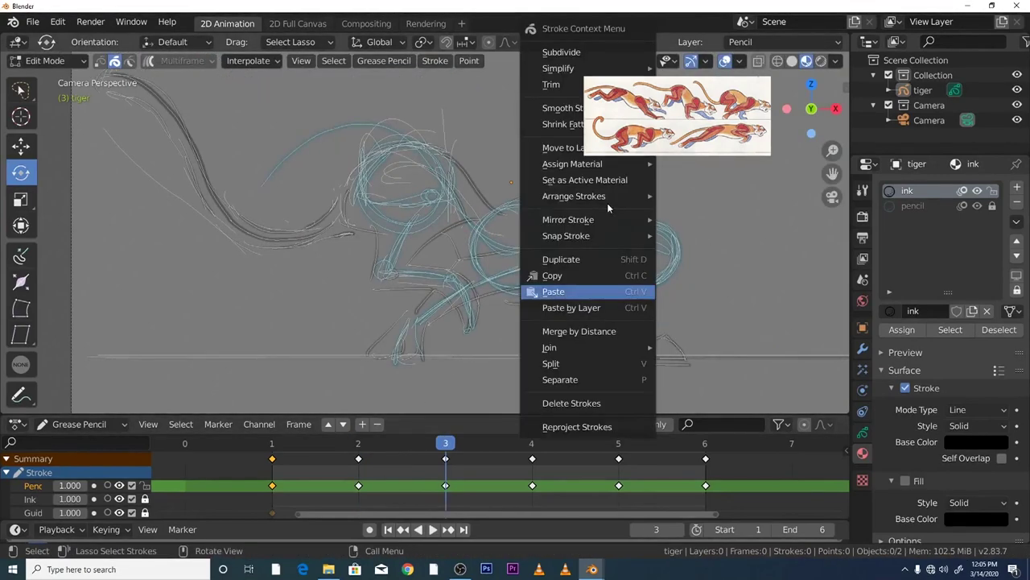
{"action": "left_click", "coordinate": [563, 288]}
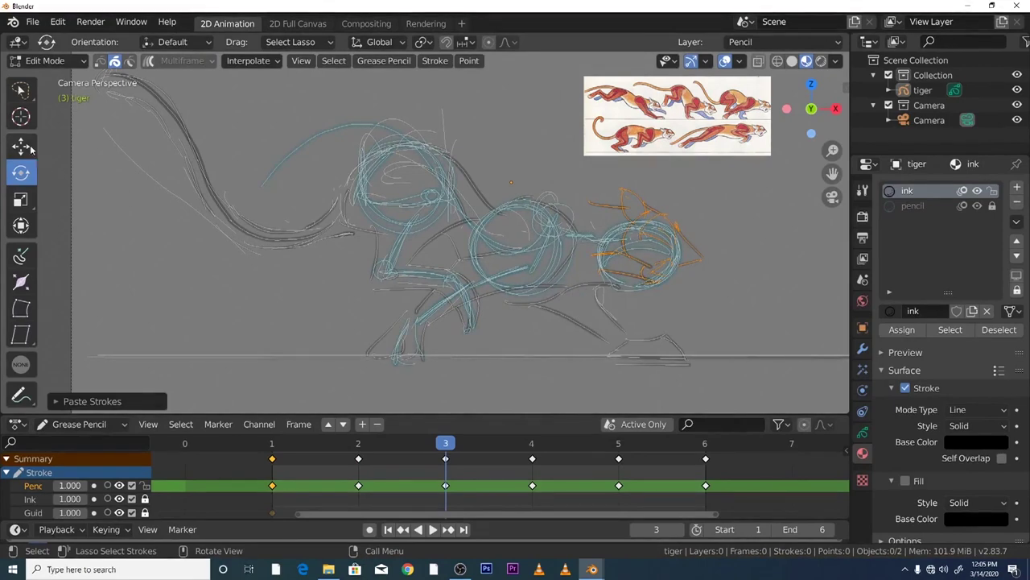
{"action": "left_click", "coordinate": [21, 145]}
{"action": "left_click", "coordinate": [675, 227]}
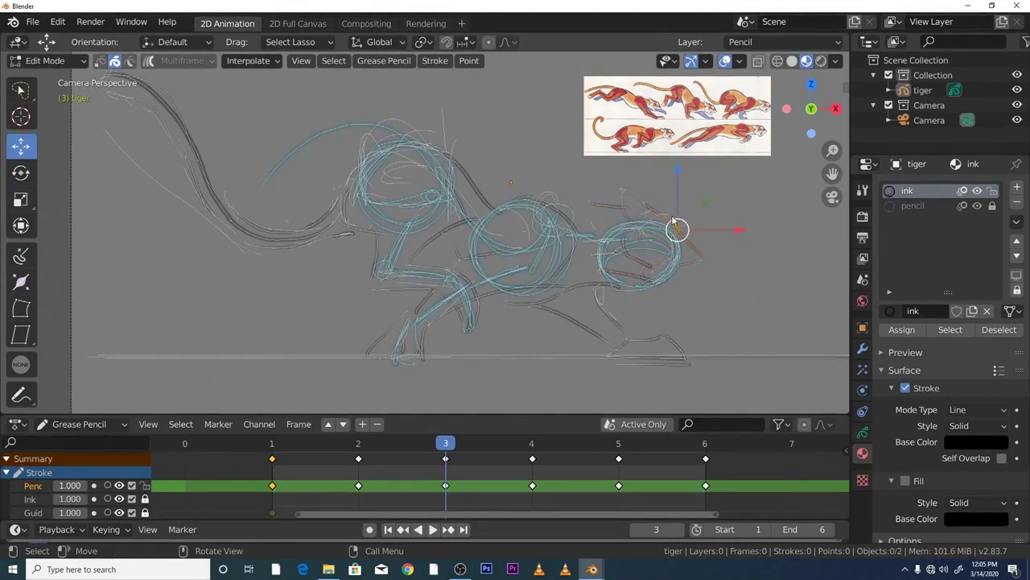
{"action": "left_click", "coordinate": [57, 22]}
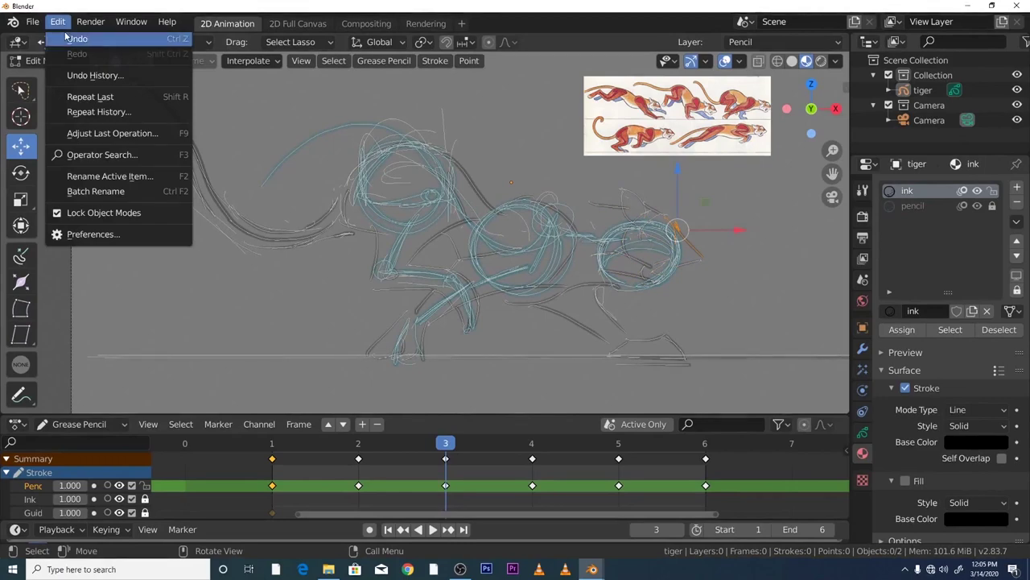
{"action": "left_click", "coordinate": [72, 35]}
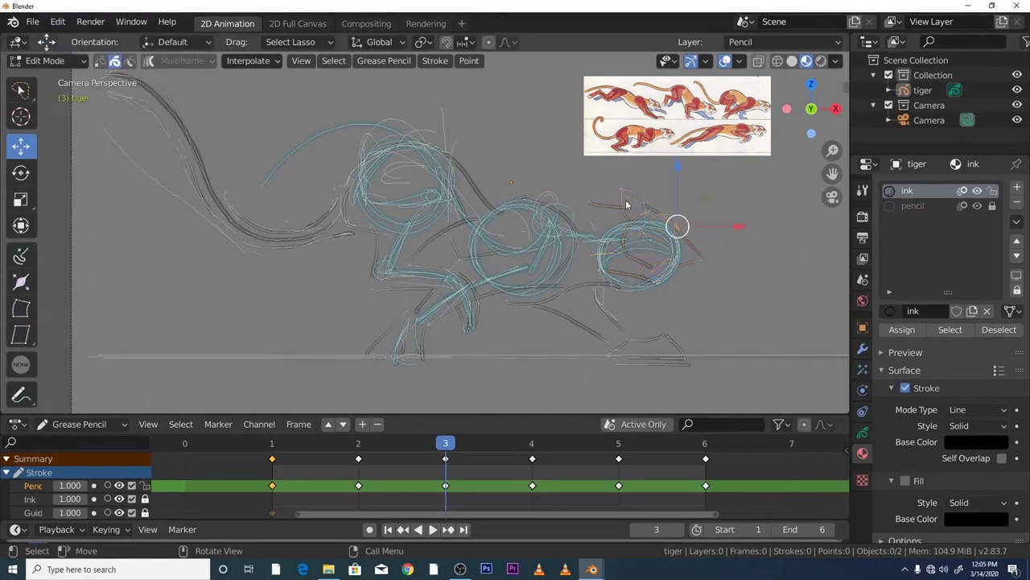
- Move the head strokes onto the head, rotate them about 10 degrees, and play to check
{"action": "left_click", "coordinate": [57, 22]}
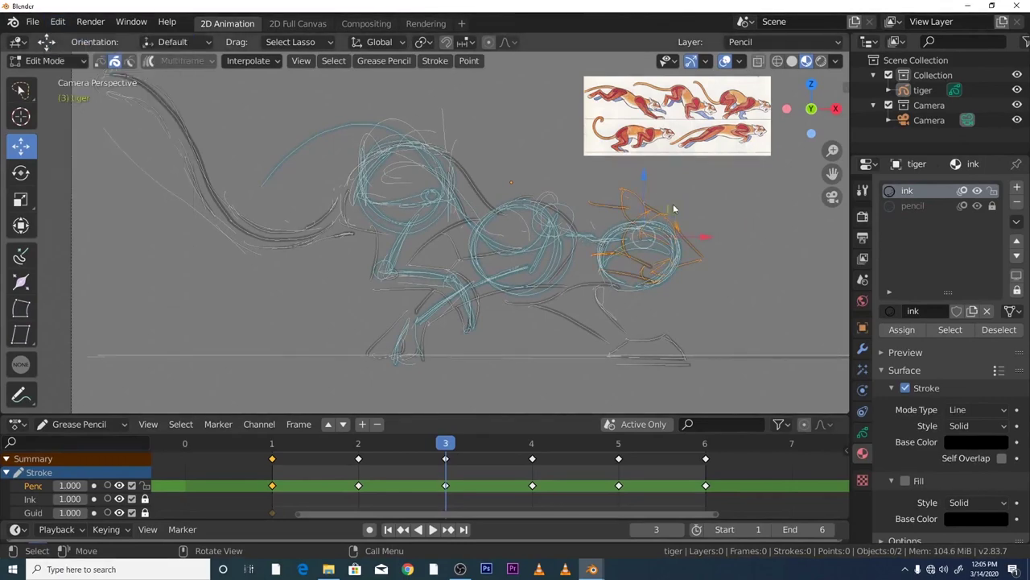
{"action": "left_click_drag", "start_coordinate": [674, 210], "coordinate": [656, 236]}
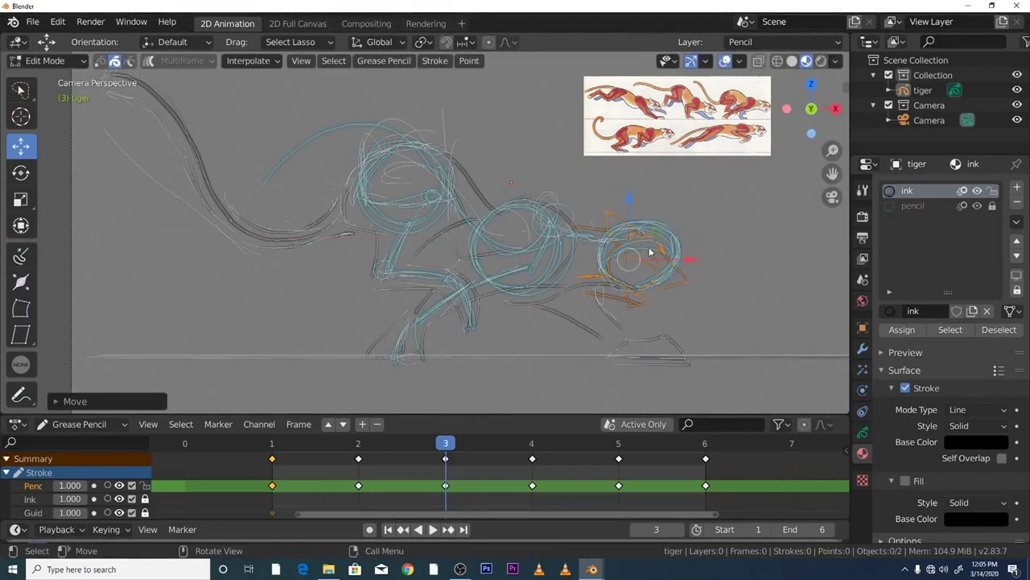
{"action": "left_click", "coordinate": [21, 172]}
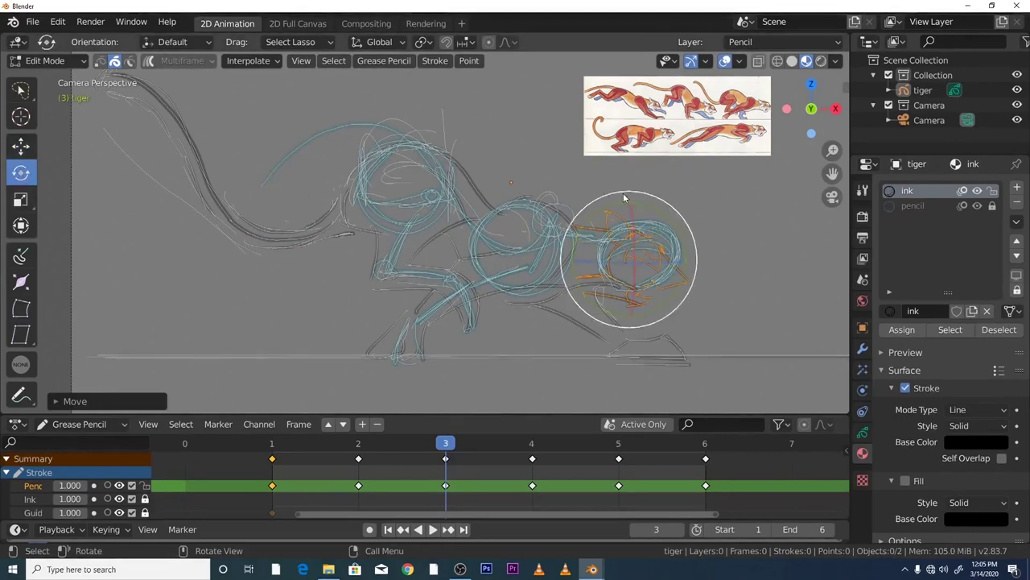
{"action": "mouse_move", "coordinate": [676, 227]}
{"action": "left_mouse_down"}
{"action": "mouse_move", "coordinate": [671, 207]}
{"action": "mouse_move", "coordinate": [631, 201]}
{"action": "left_mouse_up"}
{"action": "left_click", "coordinate": [19, 145]}
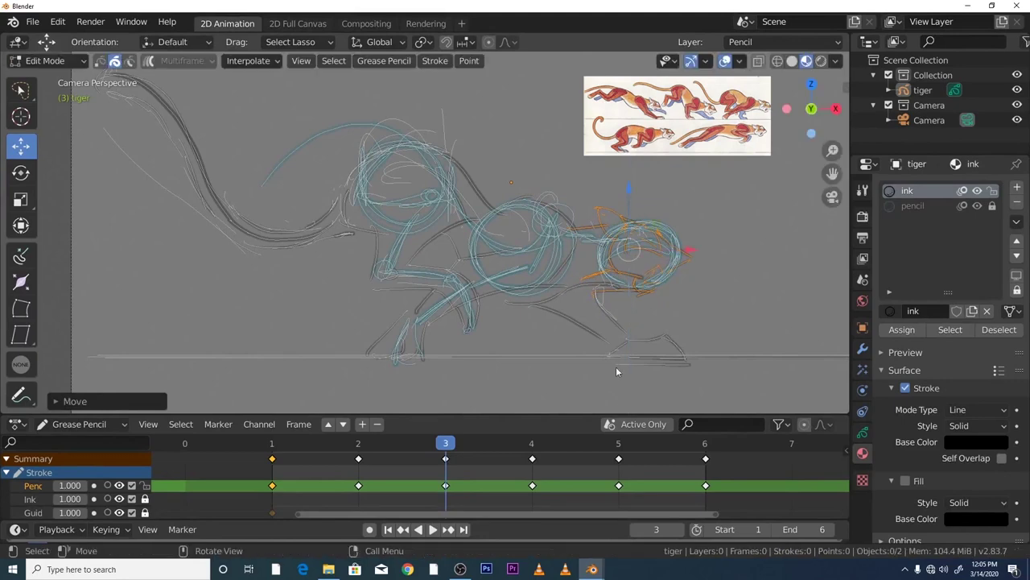
{"action": "key", "text": "space"}
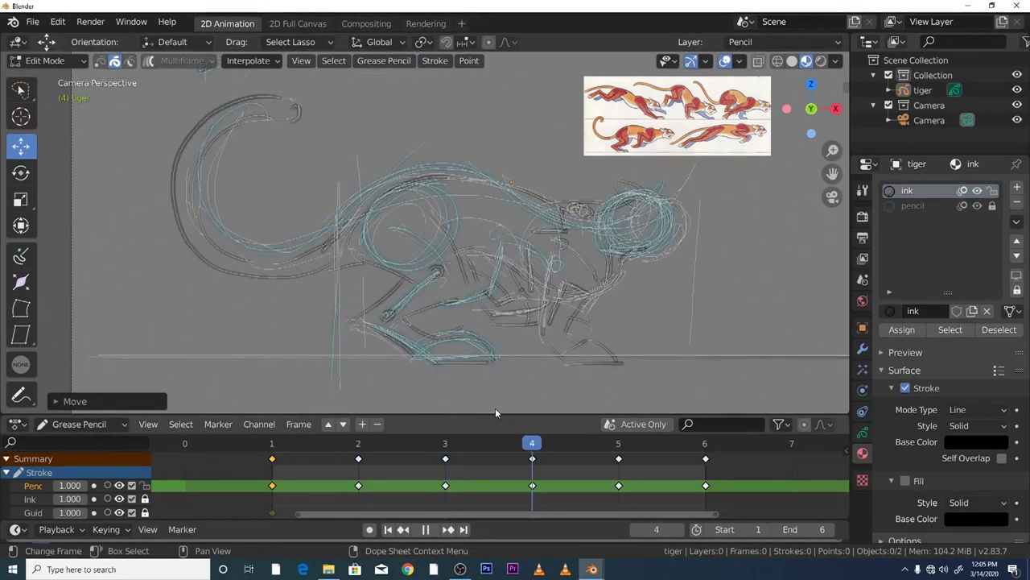
- Stop on frame 4 and paste the copied head strokes there
{"action": "key", "text": "space"}
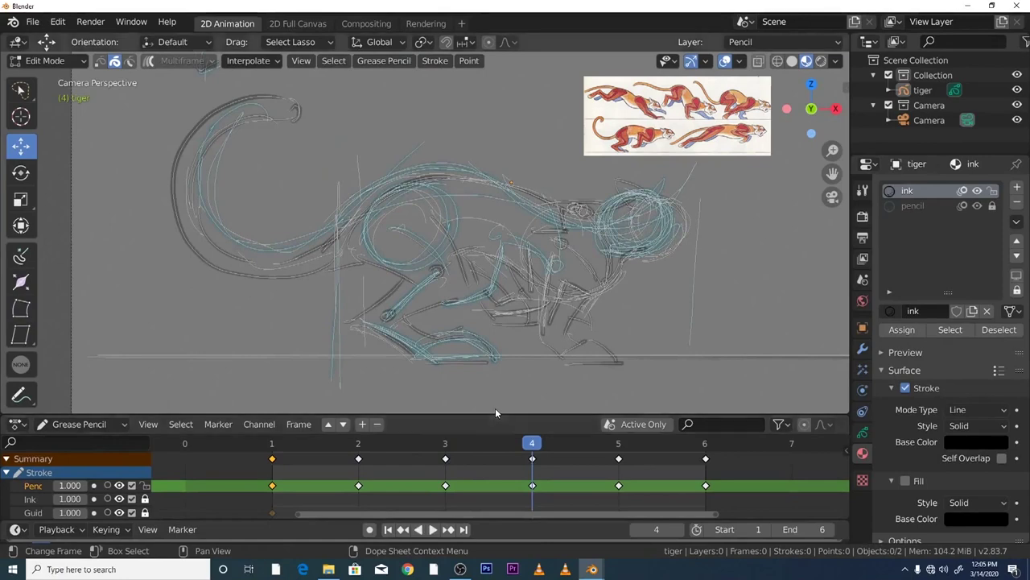
{"action": "right_click", "coordinate": [653, 280]}
{"action": "left_click", "coordinate": [653, 290]}
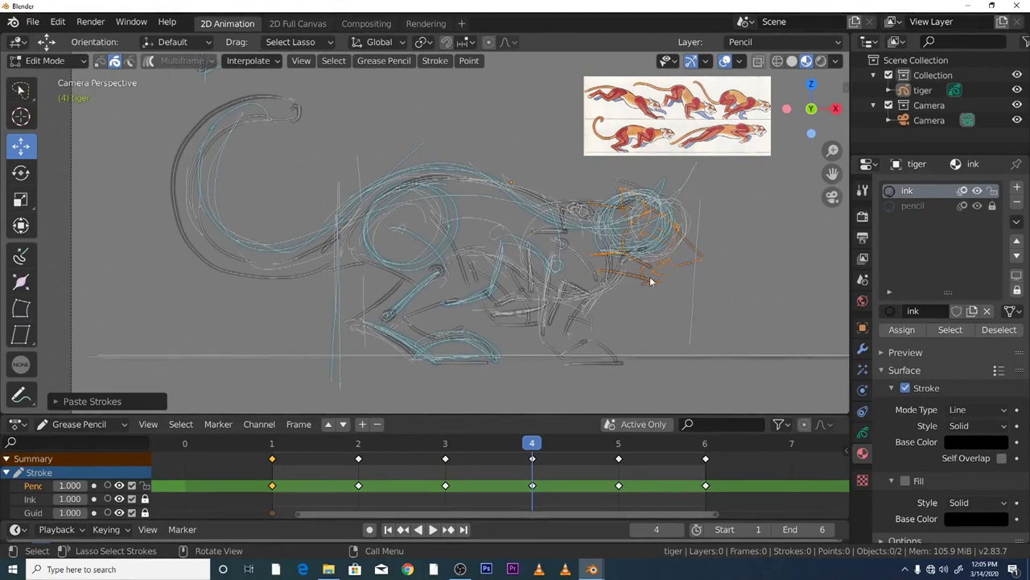
{"action": "right_click", "coordinate": [645, 279]}
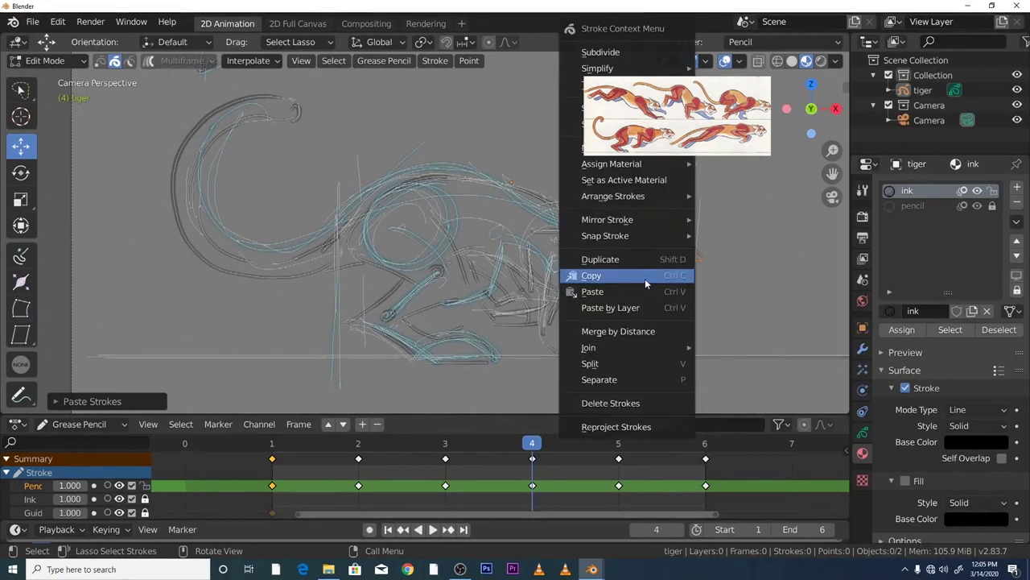
- Rotate frame 4's head strokes about 19 degrees, copy them, and move them up-left
{"action": "left_click", "coordinate": [21, 172]}
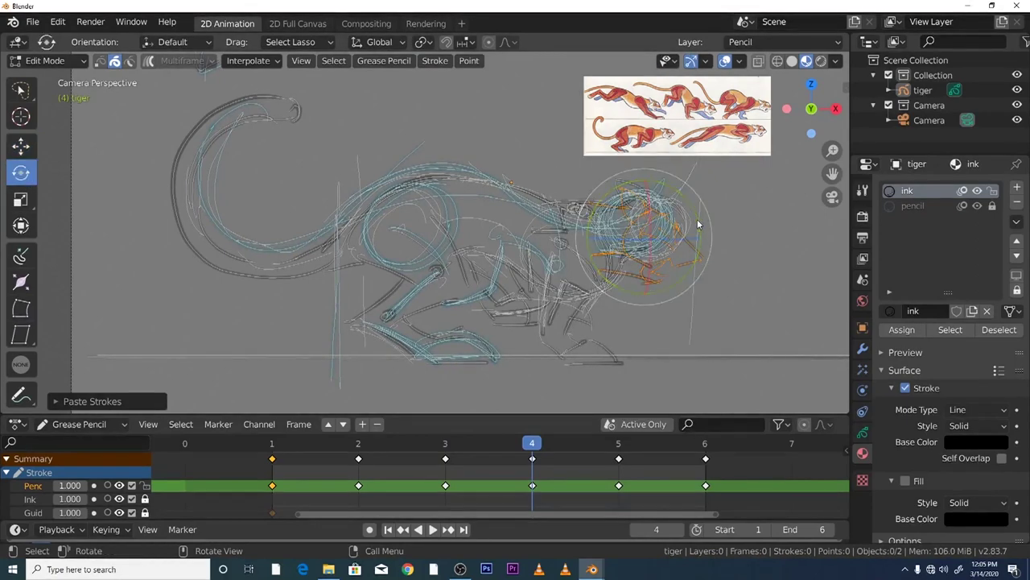
{"action": "left_click_drag", "start_coordinate": [697, 219], "coordinate": [689, 179]}
{"action": "right_click", "coordinate": [619, 290]}
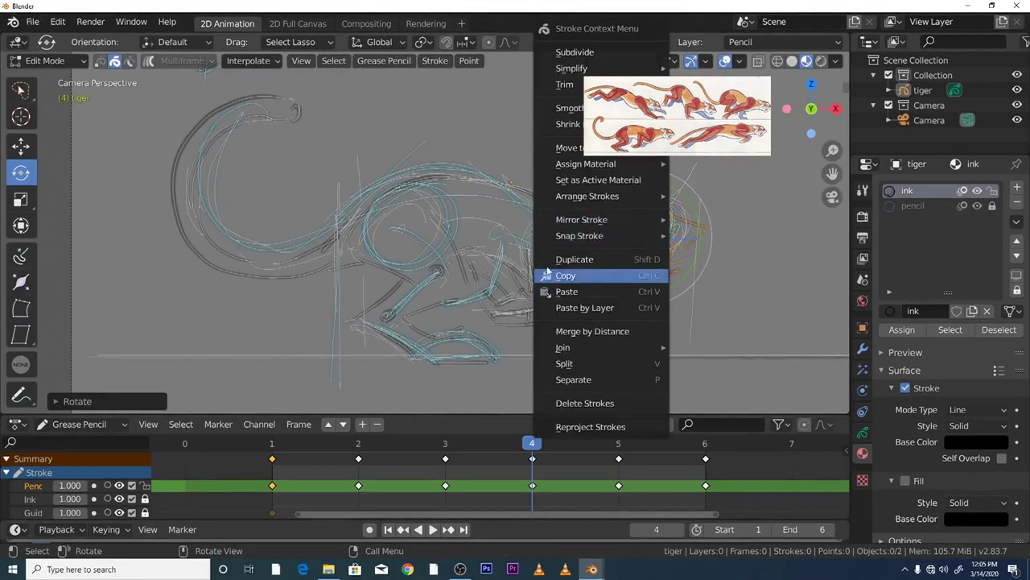
{"action": "left_click", "coordinate": [616, 274]}
{"action": "left_click", "coordinate": [21, 148]}
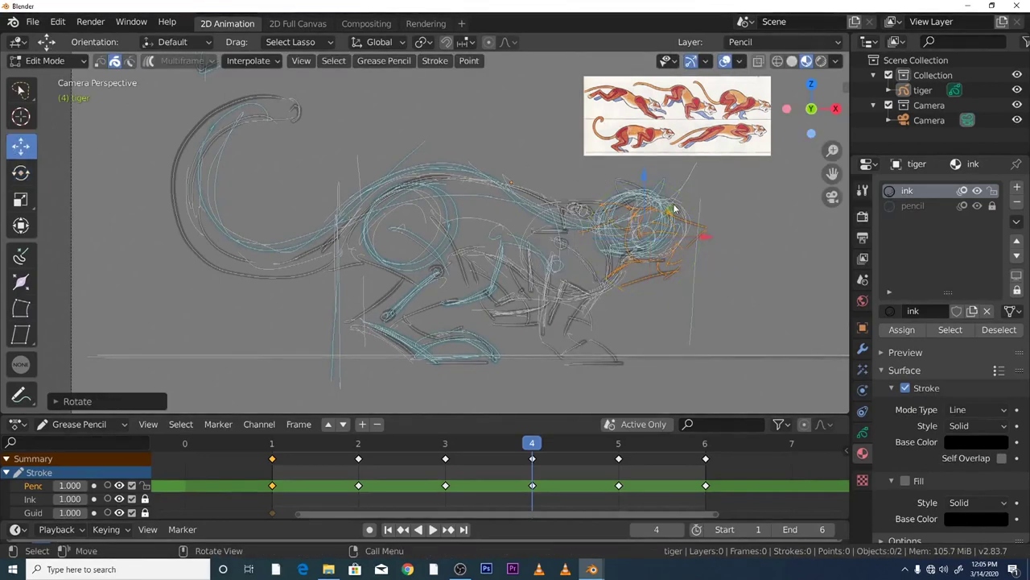
{"action": "left_click_drag", "start_coordinate": [675, 209], "coordinate": [661, 184]}
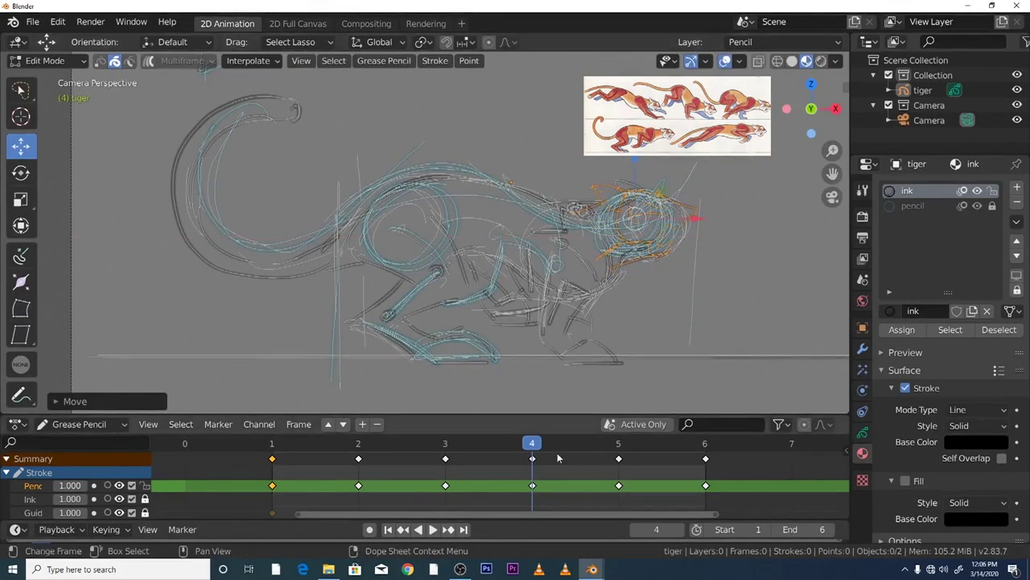
- Advance to frame 5 and paste the head strokes, undoing a stray click
{"action": "key", "text": "space"}
{"action": "key", "text": "space"}
{"action": "scroll", "coordinate": [610, 272], "scroll_direction": "down", "scroll_amount": 2}
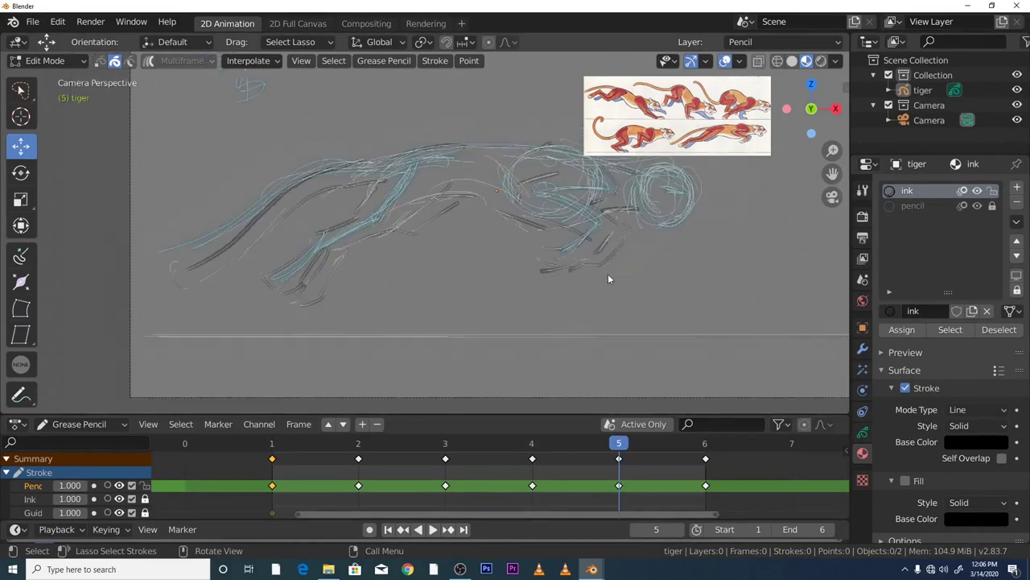
{"action": "scroll", "coordinate": [608, 273], "scroll_direction": "down", "scroll_amount": 2}
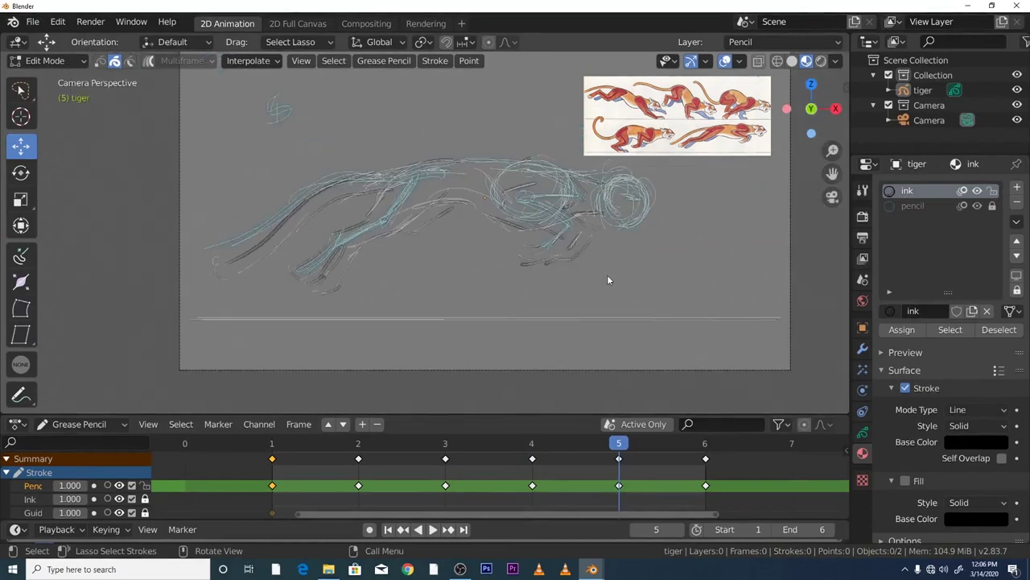
{"action": "scroll", "coordinate": [608, 278], "scroll_direction": "down", "scroll_amount": 1}
{"action": "right_click", "coordinate": [586, 259]}
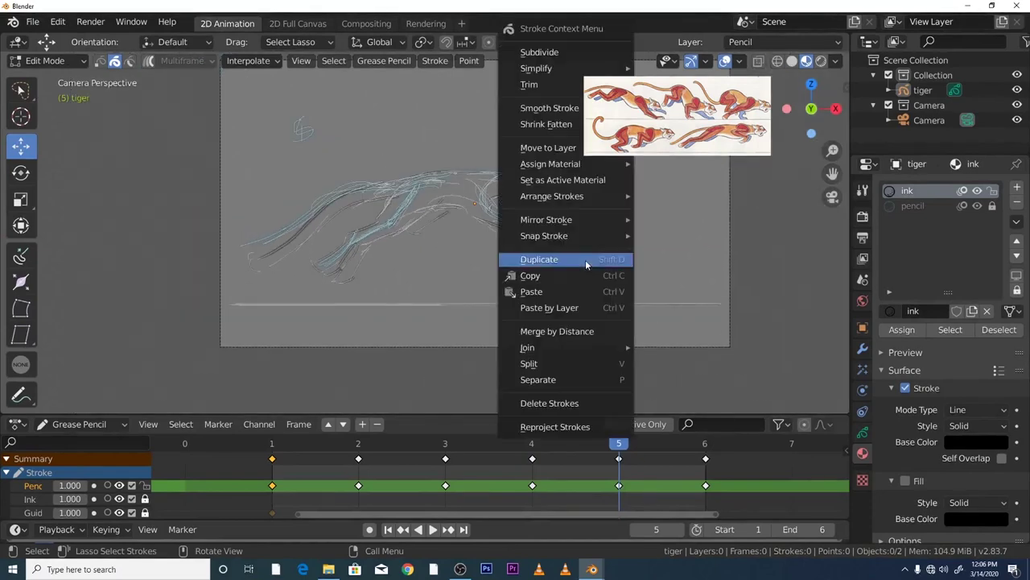
{"action": "right_click", "coordinate": [558, 232]}
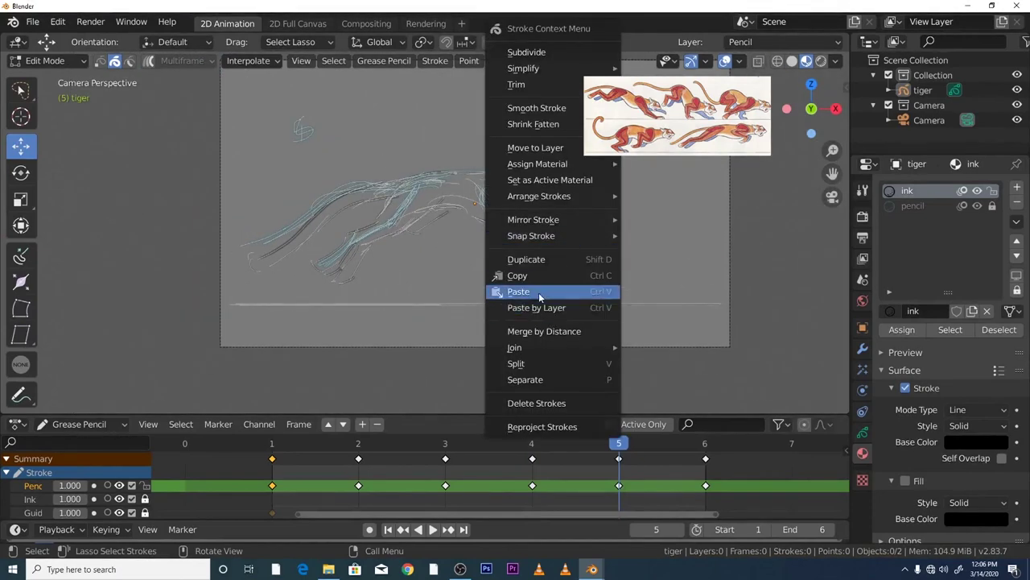
{"action": "left_click", "coordinate": [538, 292]}
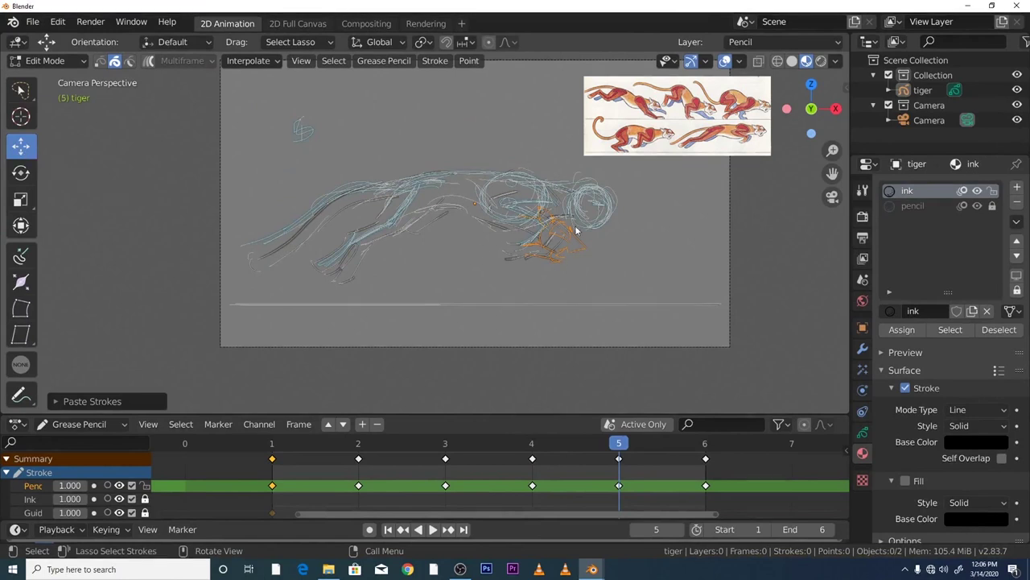
{"action": "left_click", "coordinate": [568, 229]}
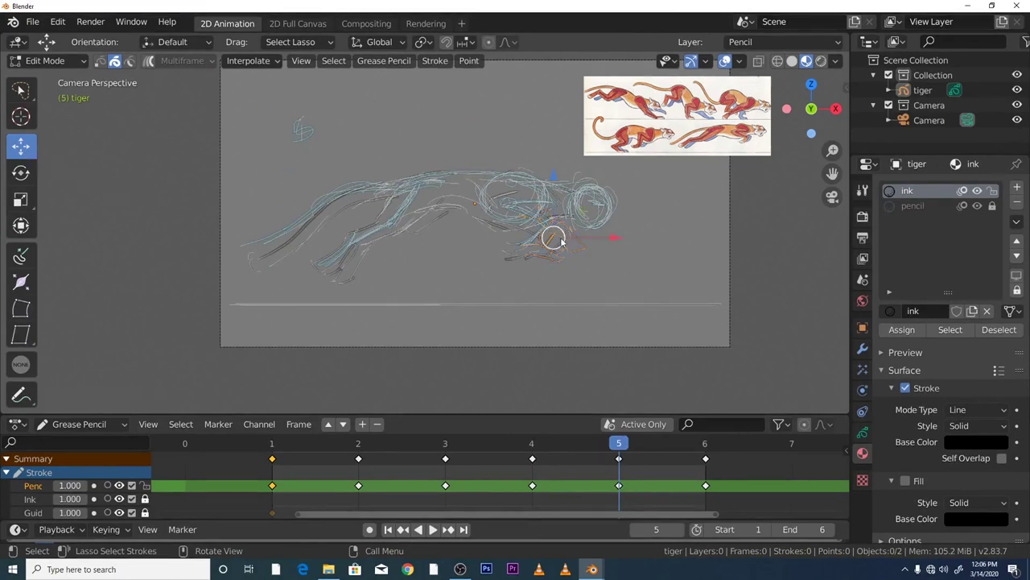
{"action": "left_click", "coordinate": [57, 22]}
{"action": "left_click", "coordinate": [77, 39]}
- Move frame 5's head strokes onto the head, rotate about 15 degrees, and raise slightly
{"action": "mouse_move", "coordinate": [586, 214]}
{"action": "left_mouse_down"}
{"action": "mouse_move", "coordinate": [622, 175]}
{"action": "mouse_move", "coordinate": [604, 208]}
{"action": "left_mouse_up"}
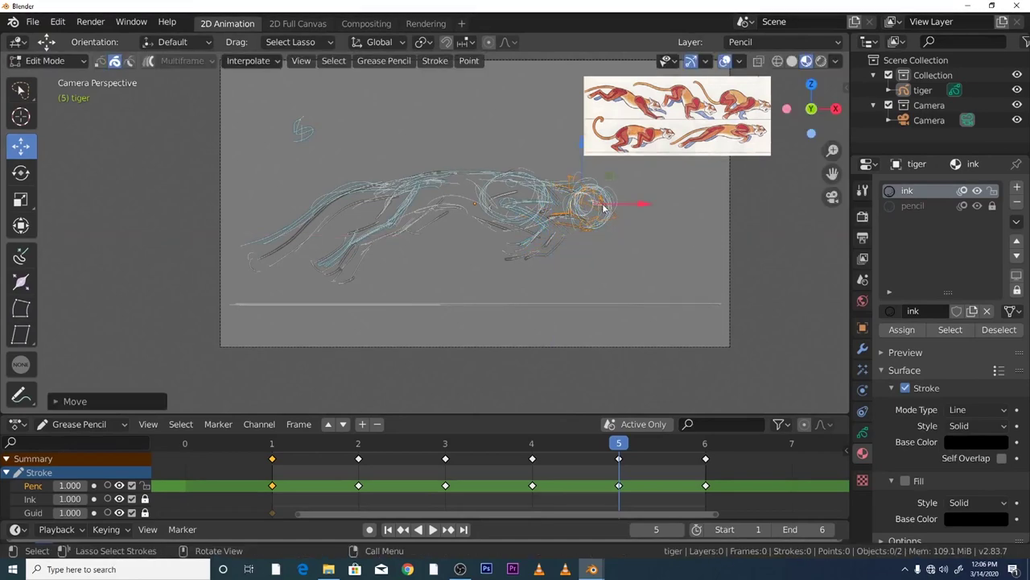
{"action": "scroll", "coordinate": [586, 222], "scroll_direction": "up", "scroll_amount": 2}
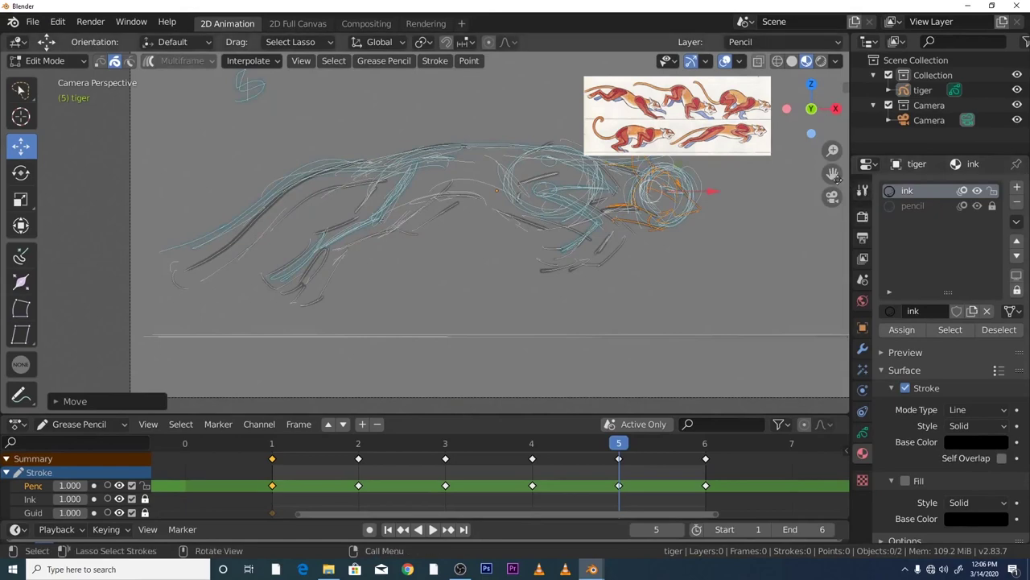
{"action": "right_click", "coordinate": [582, 237]}
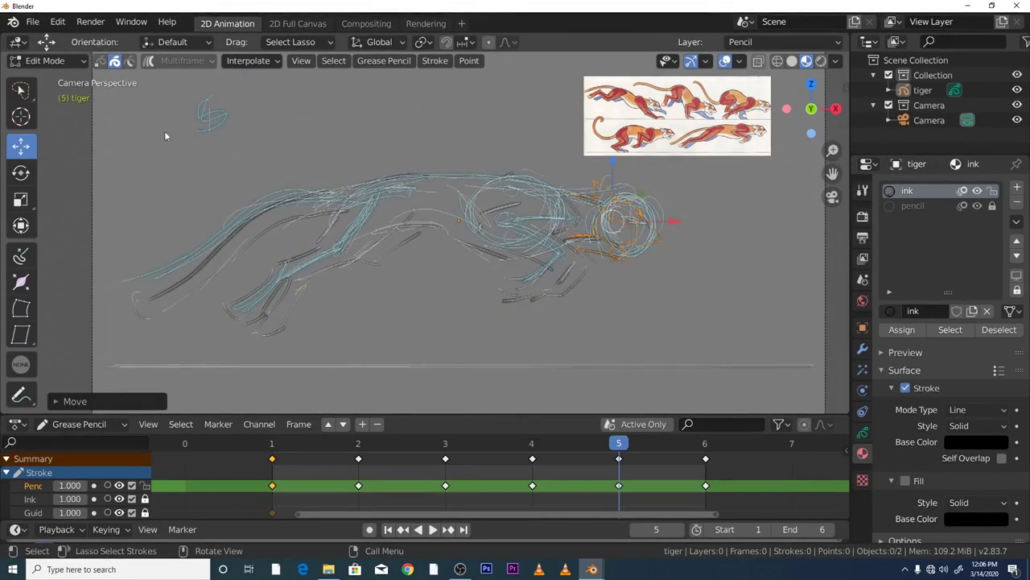
{"action": "left_click", "coordinate": [20, 172]}
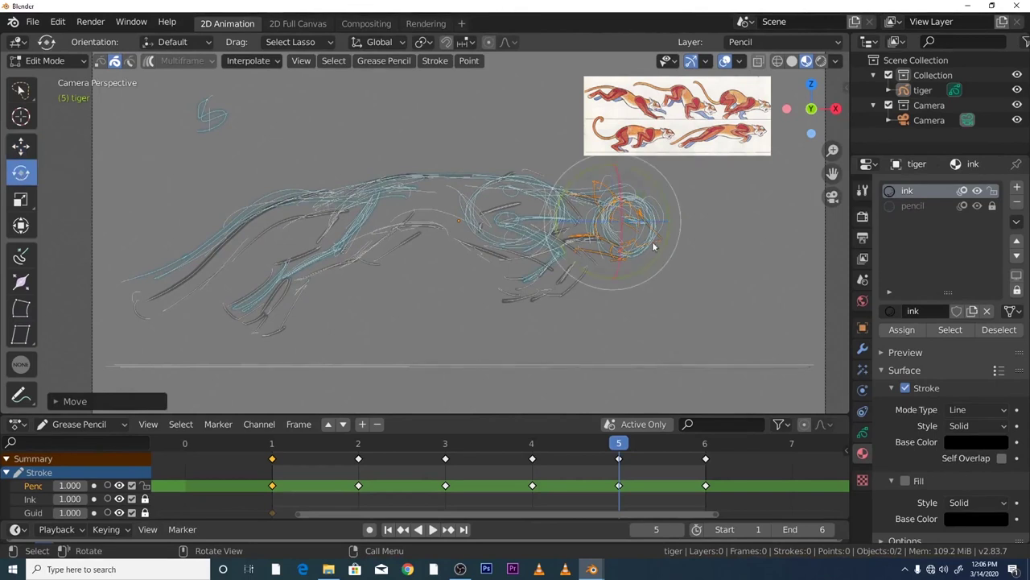
{"action": "left_click_drag", "start_coordinate": [661, 244], "coordinate": [669, 235]}
{"action": "left_click", "coordinate": [58, 21]}
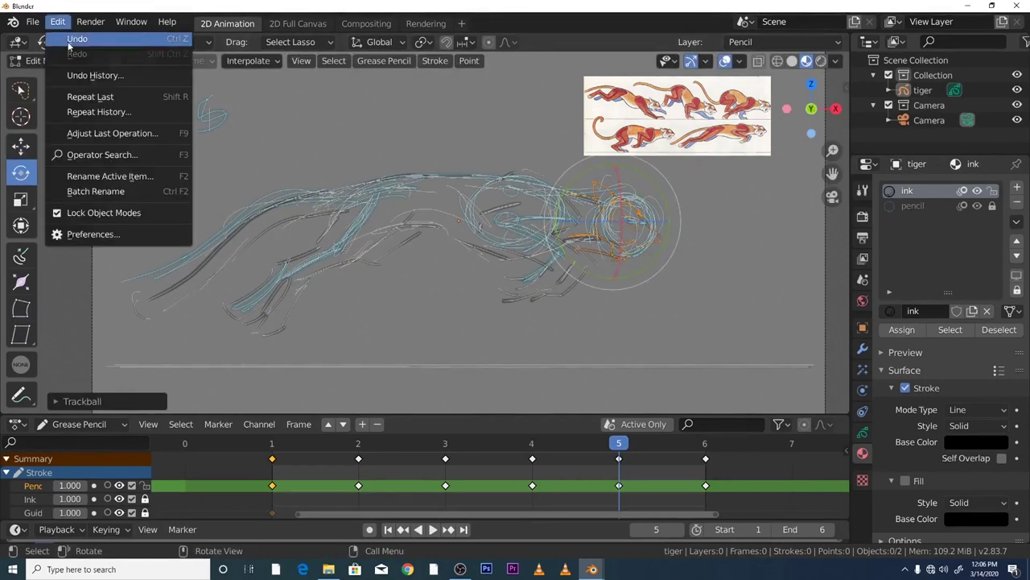
{"action": "left_click", "coordinate": [69, 39]}
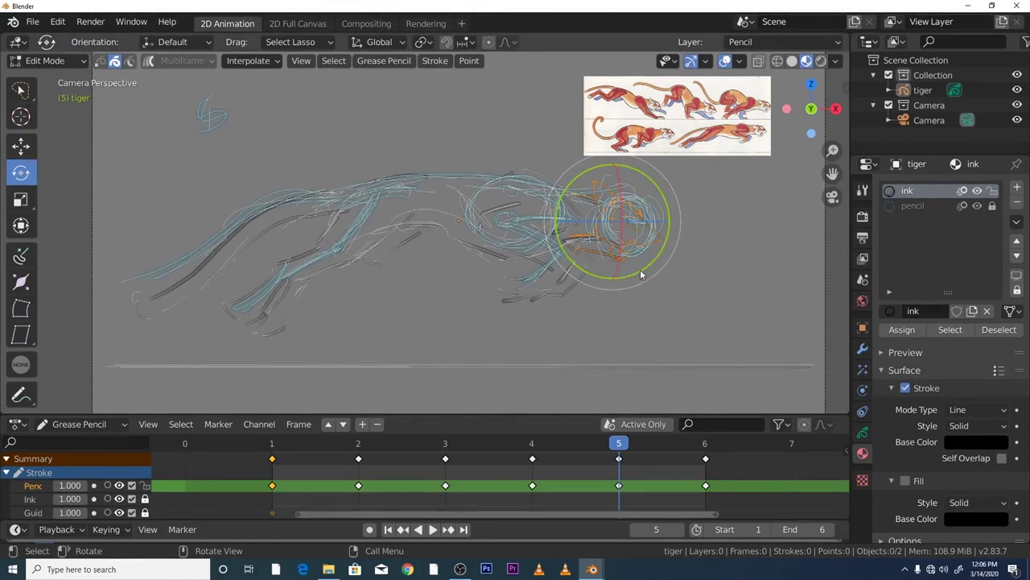
{"action": "mouse_move", "coordinate": [640, 269]}
{"action": "left_mouse_down"}
{"action": "mouse_move", "coordinate": [654, 260]}
{"action": "mouse_move", "coordinate": [623, 264]}
{"action": "left_mouse_up"}
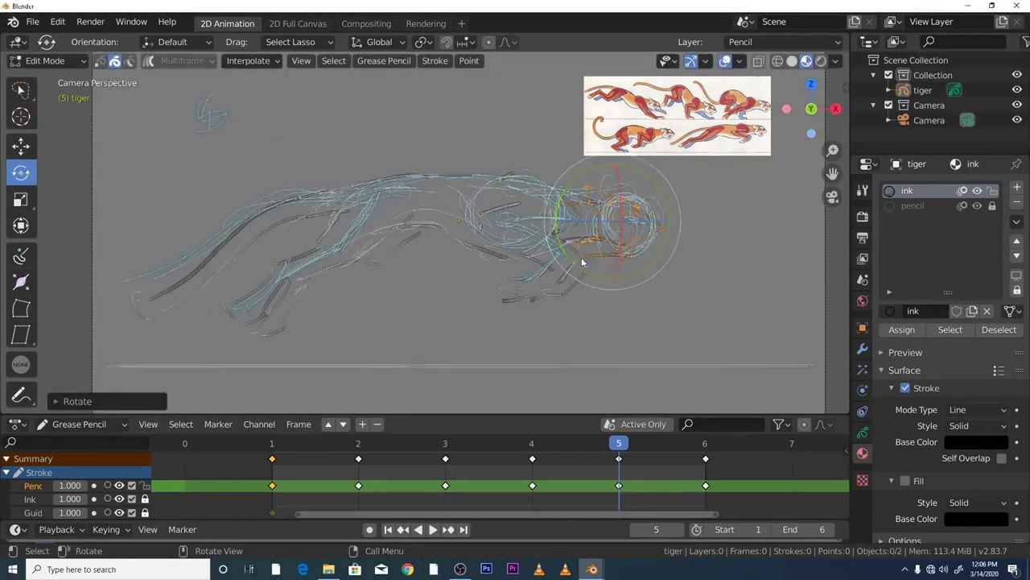
{"action": "left_click", "coordinate": [21, 145]}
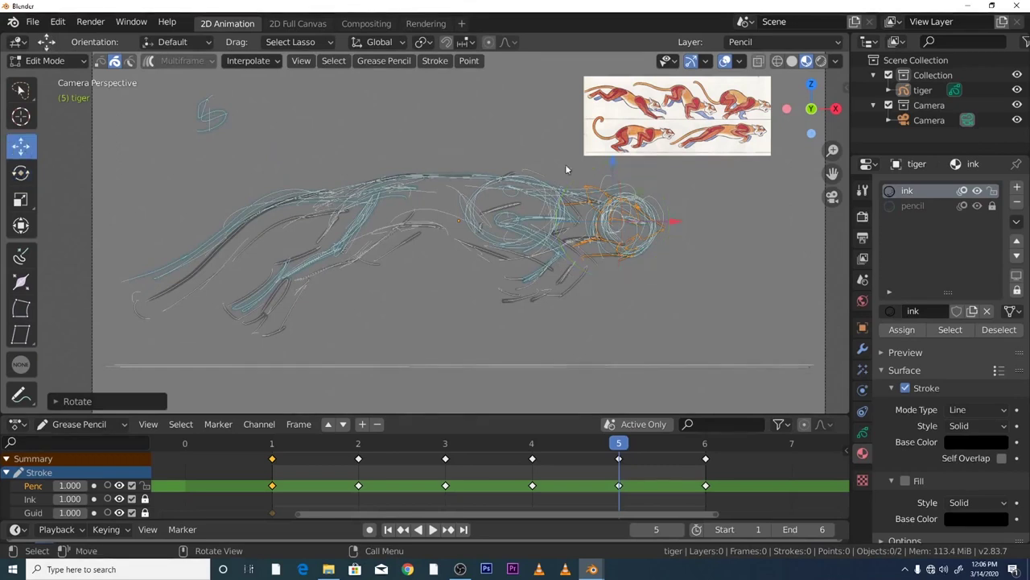
{"action": "left_click_drag", "start_coordinate": [612, 172], "coordinate": [606, 164]}
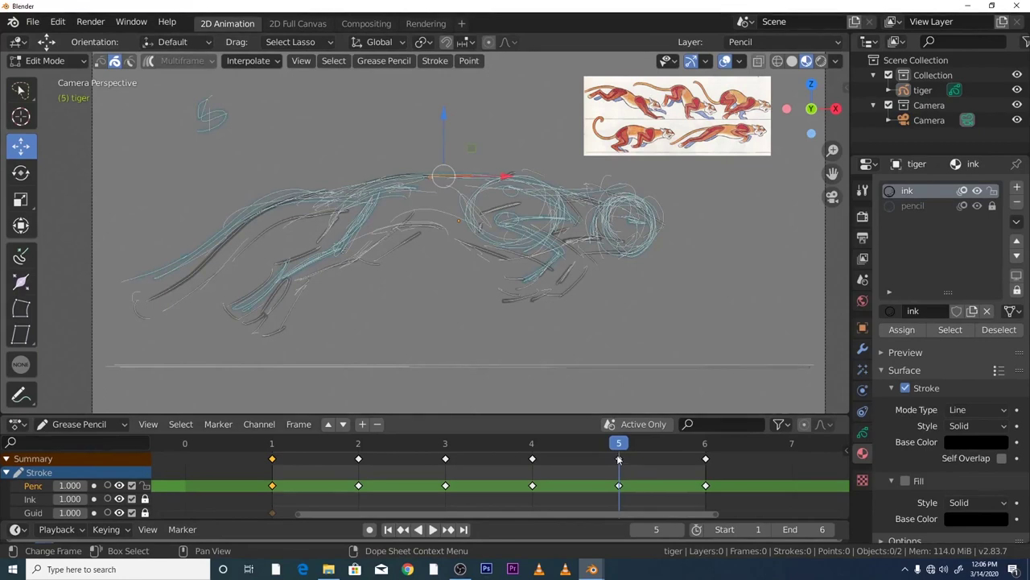
- Switch the tiger to Draw Mode, view through the camera, and scrub frames 1 to 6
{"action": "key", "text": "space"}
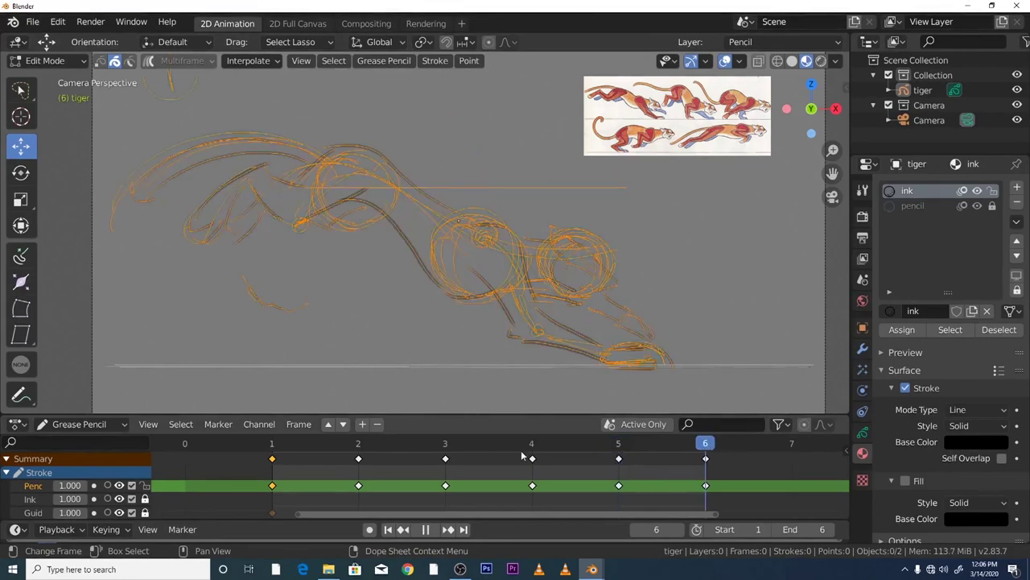
{"action": "left_click", "coordinate": [221, 449]}
{"action": "key", "text": "space"}
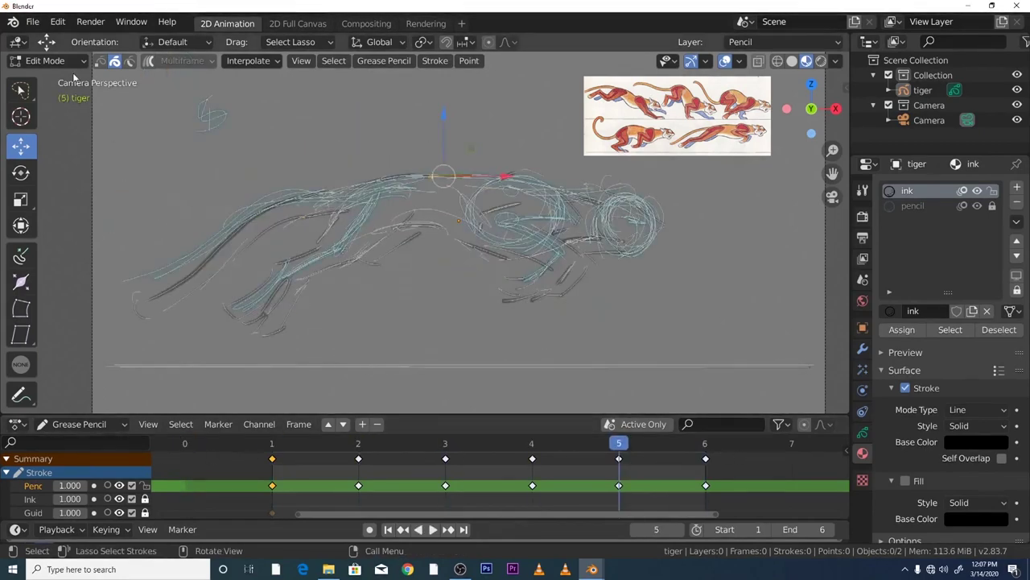
{"action": "left_click", "coordinate": [56, 61]}
{"action": "left_click", "coordinate": [38, 126]}
{"action": "key", "text": "KP_0"}
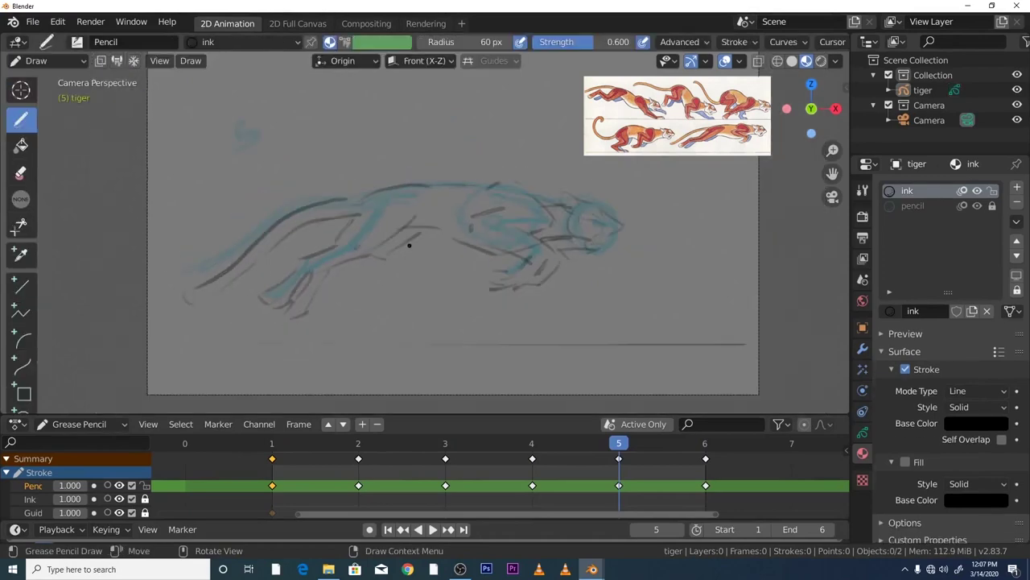
{"action": "scroll", "coordinate": [462, 352], "scroll_direction": "up", "scroll_amount": 1}
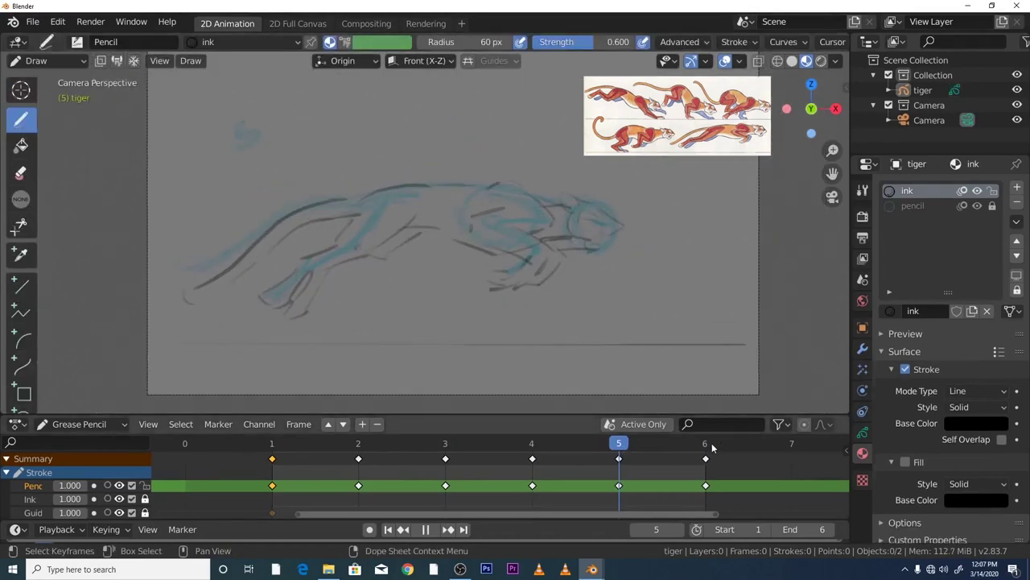
{"action": "mouse_move", "coordinate": [712, 448]}
{"action": "left_mouse_down"}
{"action": "mouse_move", "coordinate": [726, 447]}
{"action": "mouse_move", "coordinate": [269, 431]}
{"action": "mouse_move", "coordinate": [155, 412]}
{"action": "left_mouse_up"}
{"action": "mouse_move", "coordinate": [187, 444]}
{"action": "left_mouse_down"}
{"action": "mouse_move", "coordinate": [749, 451]}
{"action": "mouse_move", "coordinate": [285, 467]}
{"action": "mouse_move", "coordinate": [706, 456]}
{"action": "left_mouse_up"}
{"action": "left_click_drag", "start_coordinate": [590, 469], "coordinate": [272, 467]}
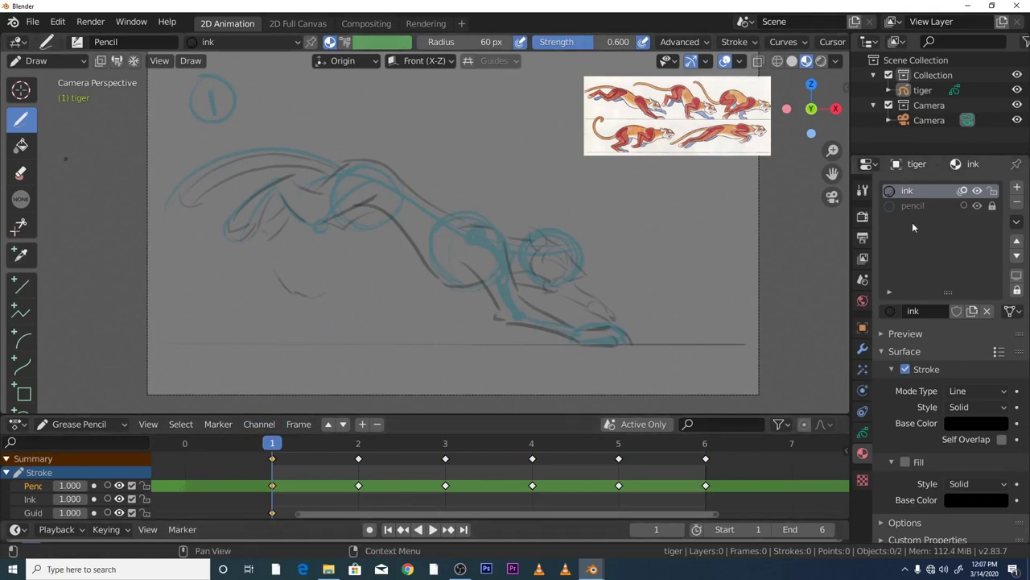
- Hide the pencil sketch layer and play back to check the ink lines
{"action": "left_click", "coordinate": [977, 207]}
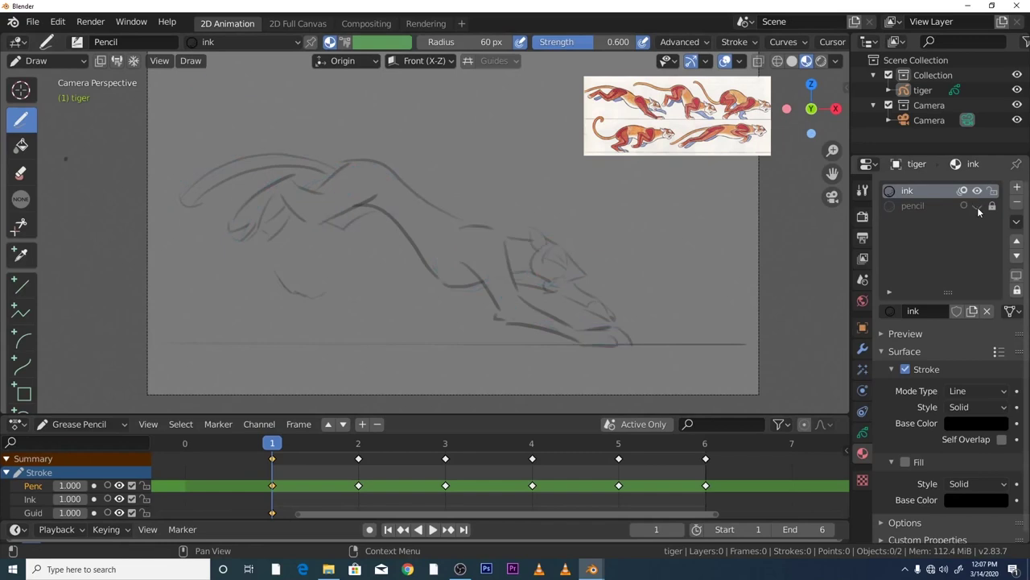
{"action": "key", "text": "space"}
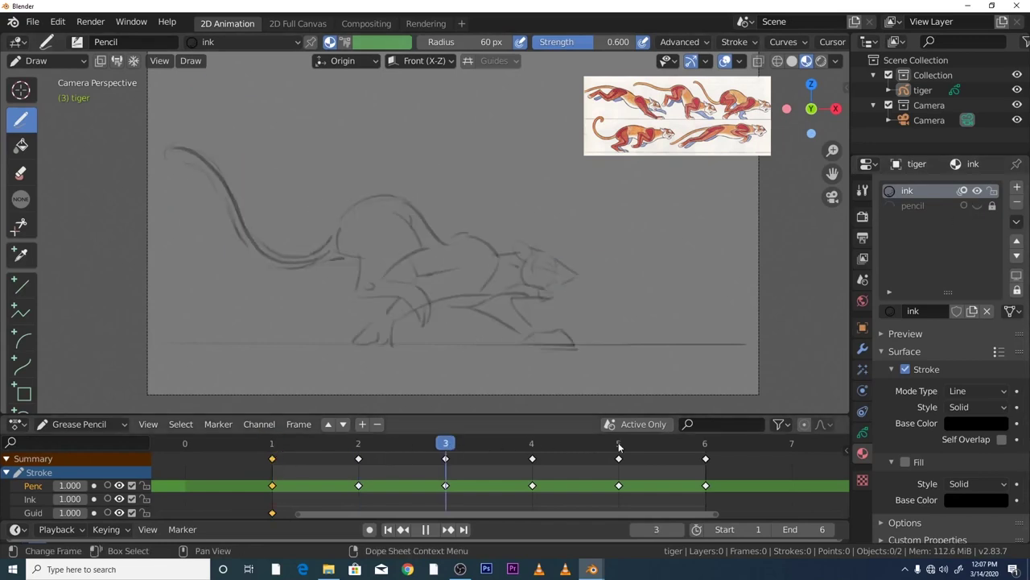
{"action": "mouse_move", "coordinate": [461, 457]}
{"action": "left_mouse_down"}
{"action": "mouse_move", "coordinate": [294, 455]}
{"action": "mouse_move", "coordinate": [473, 451]}
{"action": "mouse_move", "coordinate": [287, 458]}
{"action": "left_mouse_up"}
{"action": "key", "text": "space"}
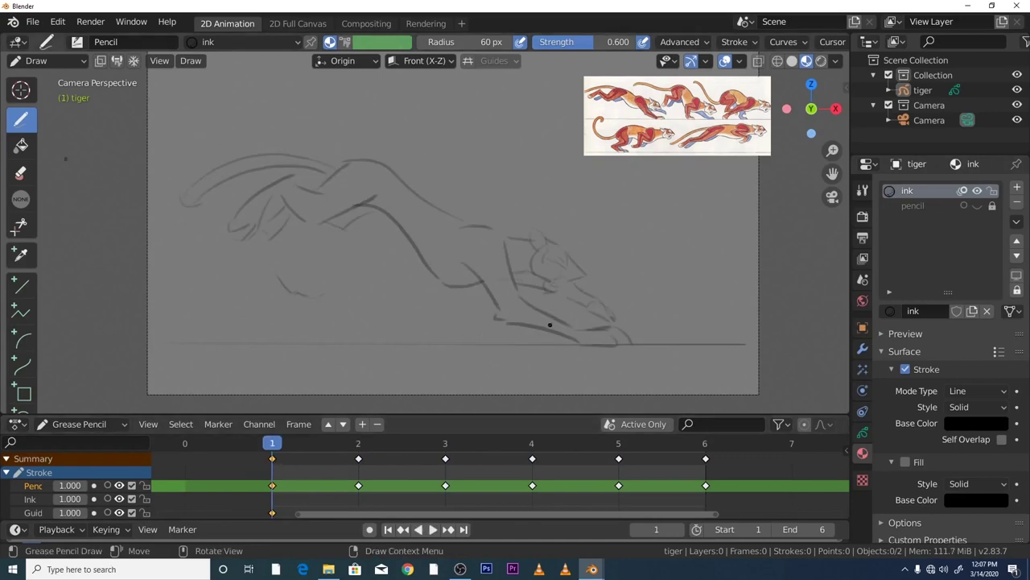
{"action": "key", "text": "space"}
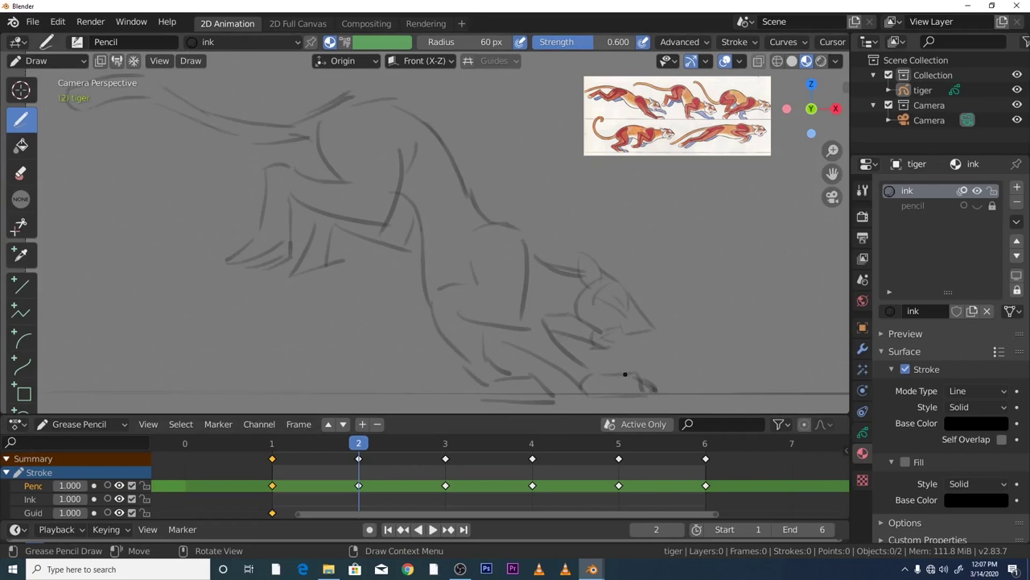
- With the Eraser in stroke mode, remove stray chest strokes on frame 4
{"action": "key", "text": "e"}
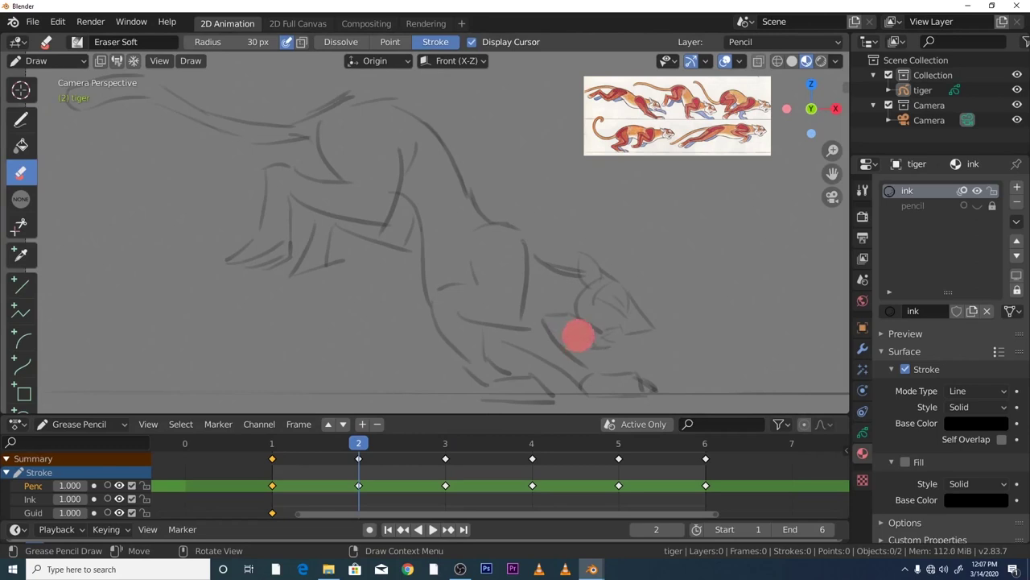
{"action": "key", "text": "Right"}
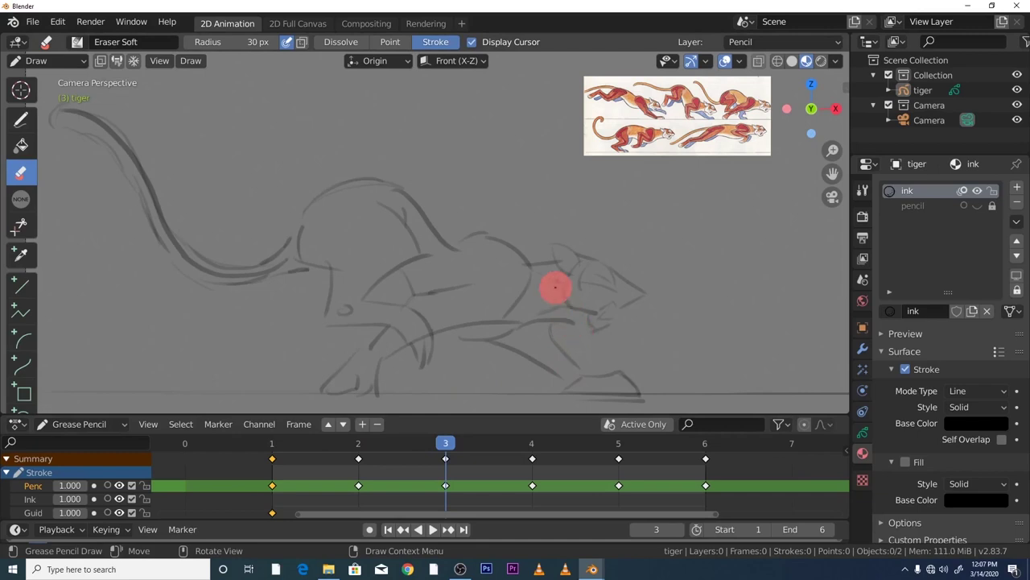
{"action": "left_click", "coordinate": [389, 42]}
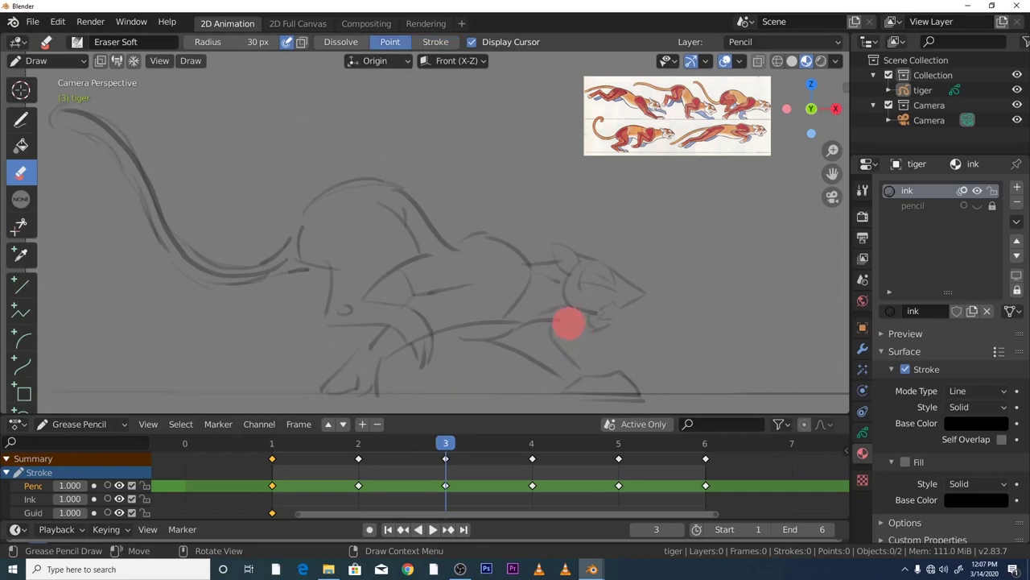
{"action": "key", "text": "space"}
{"action": "key", "text": "space"}
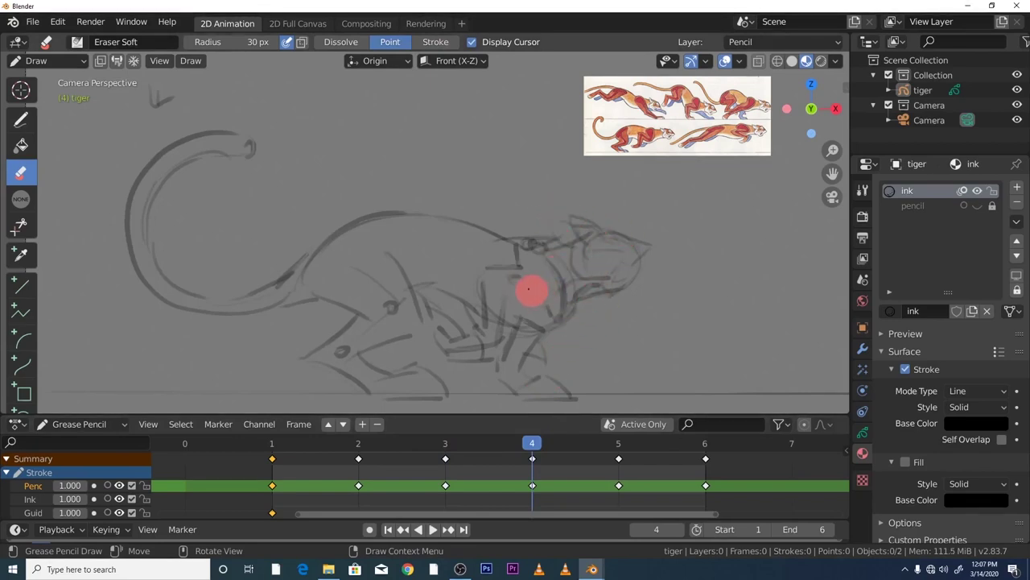
{"action": "left_click", "coordinate": [435, 42]}
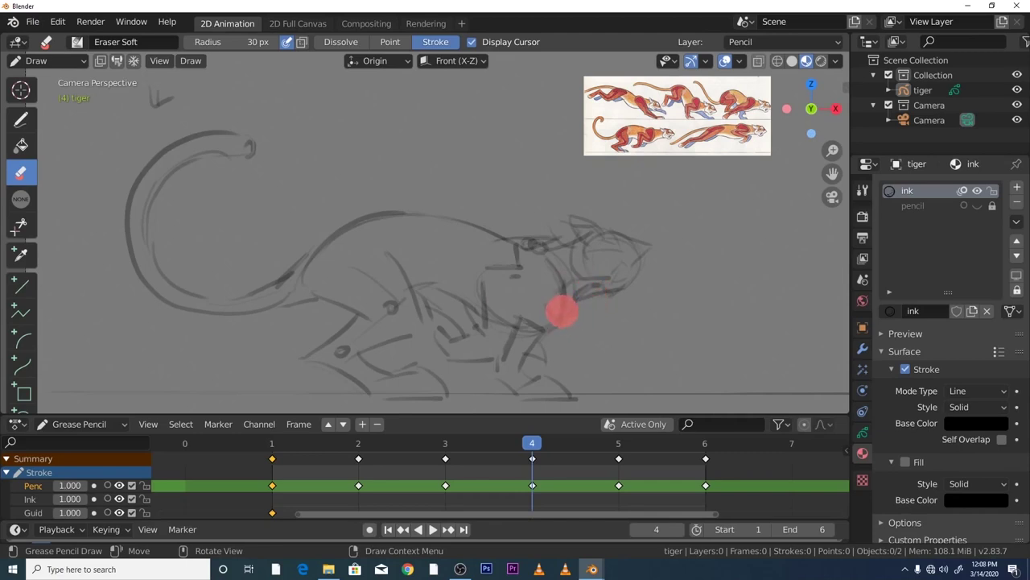
{"action": "mouse_move", "coordinate": [589, 300]}
{"action": "left_mouse_down"}
{"action": "mouse_move", "coordinate": [519, 339]}
{"action": "mouse_move", "coordinate": [516, 278]}
{"action": "left_mouse_up"}
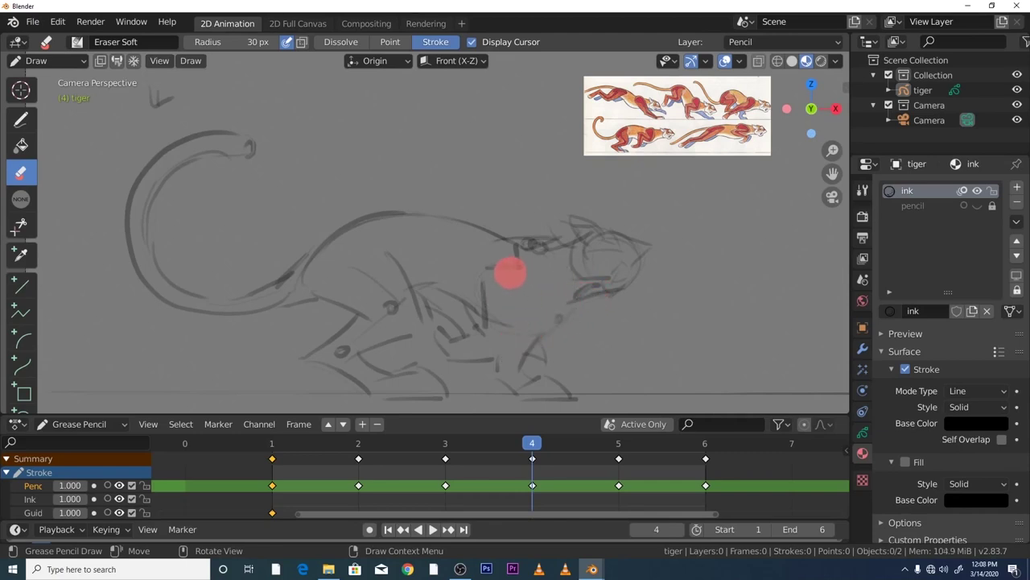
{"action": "left_click", "coordinate": [21, 119]}
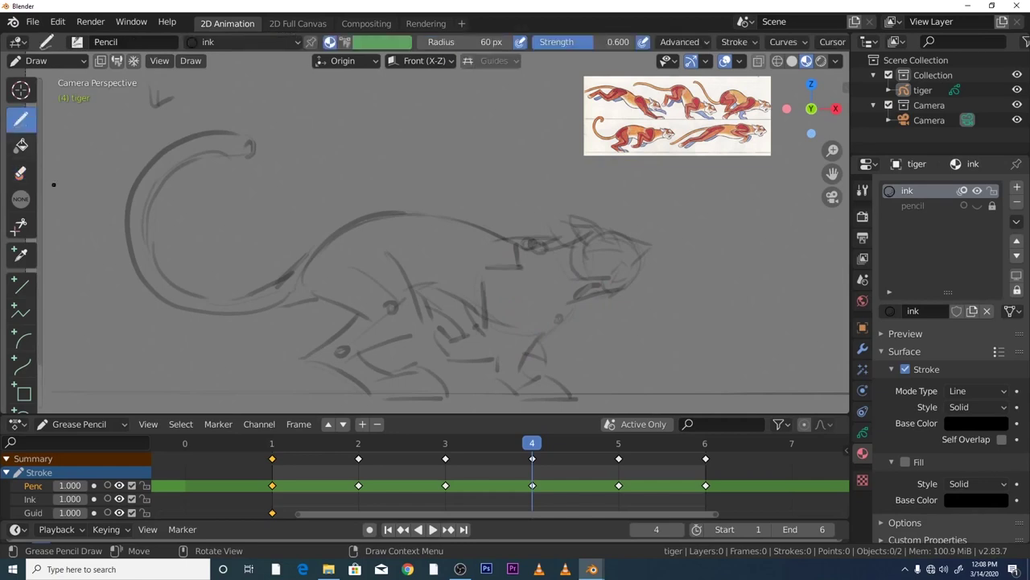
- Erase stray head and chest strokes, then redraw the chest and belly ink lines
{"action": "left_click", "coordinate": [20, 172]}
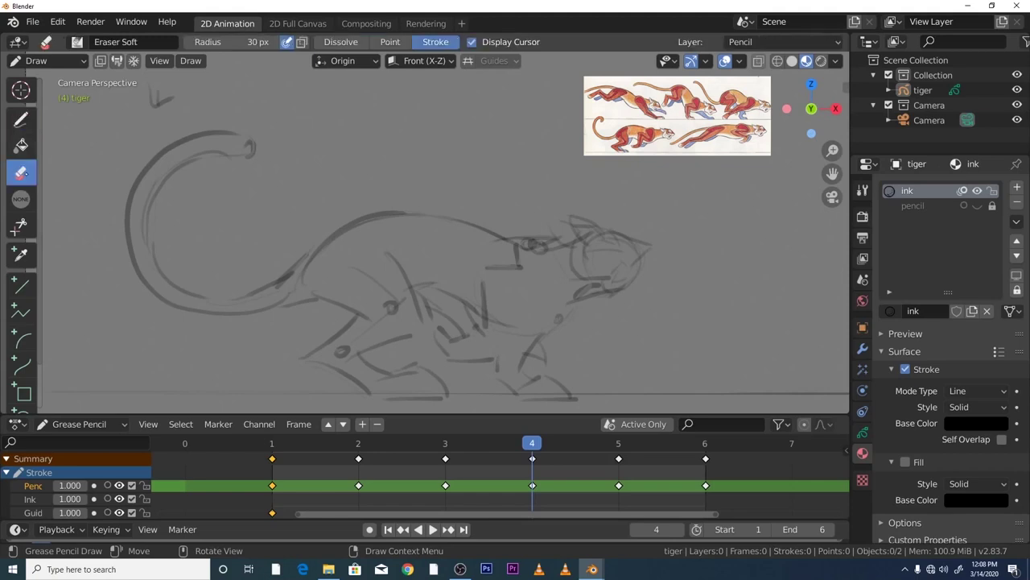
{"action": "mouse_move", "coordinate": [519, 267]}
{"action": "left_mouse_down"}
{"action": "mouse_move", "coordinate": [537, 248]}
{"action": "mouse_move", "coordinate": [488, 289]}
{"action": "mouse_move", "coordinate": [491, 300]}
{"action": "mouse_move", "coordinate": [472, 281]}
{"action": "left_mouse_up"}
{"action": "left_click", "coordinate": [21, 119]}
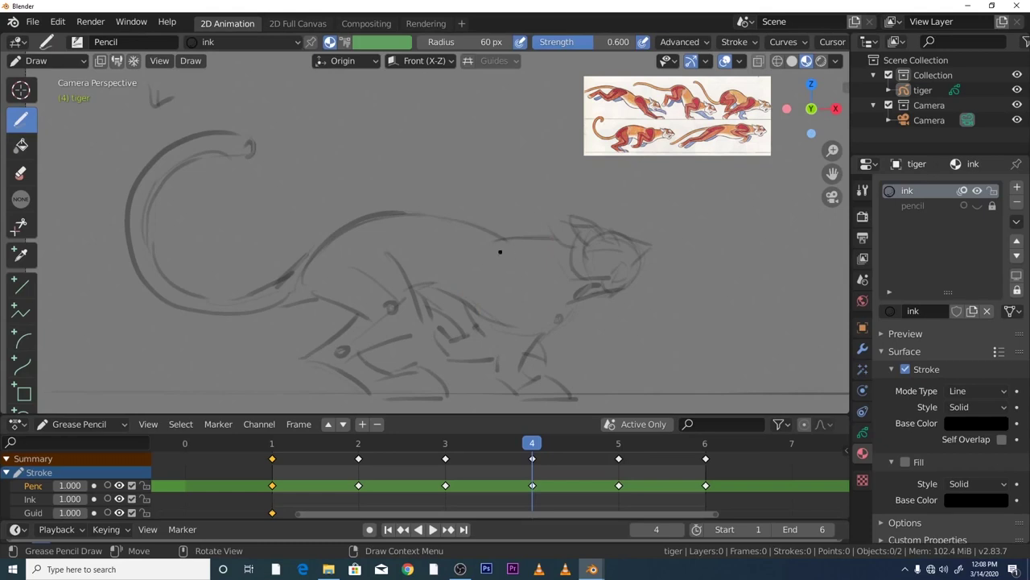
{"action": "mouse_move", "coordinate": [497, 251]}
{"action": "left_mouse_down"}
{"action": "mouse_move", "coordinate": [511, 293]}
{"action": "mouse_move", "coordinate": [497, 351]}
{"action": "mouse_move", "coordinate": [522, 312]}
{"action": "left_mouse_up"}
{"action": "left_click_drag", "start_coordinate": [563, 263], "coordinate": [546, 315]}
{"action": "mouse_move", "coordinate": [516, 333]}
{"action": "left_mouse_down"}
{"action": "mouse_move", "coordinate": [550, 323]}
{"action": "mouse_move", "coordinate": [589, 286]}
{"action": "left_mouse_up"}
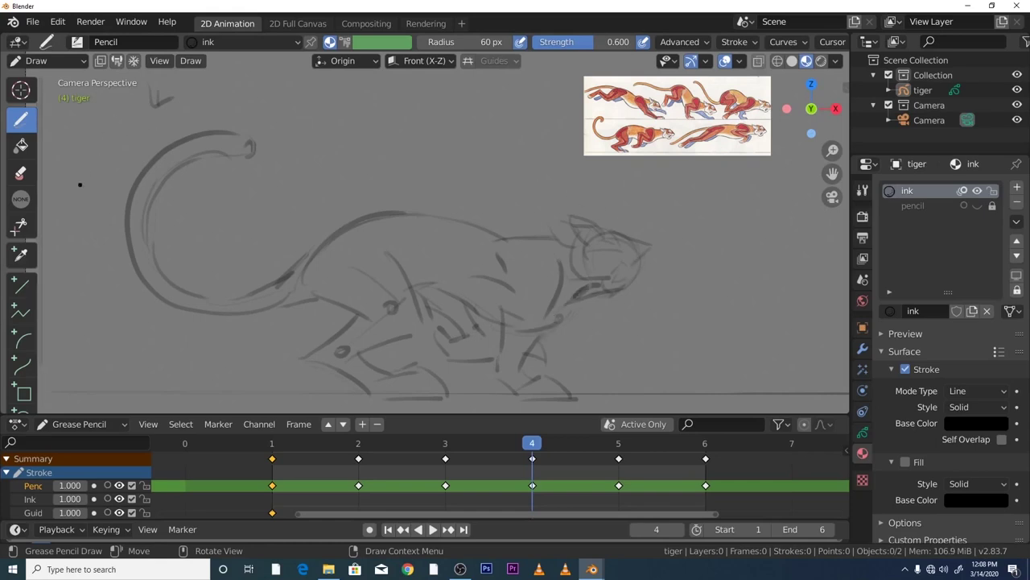
- Add short strokes on the chest and body, then play the loop
{"action": "left_click", "coordinate": [21, 173]}
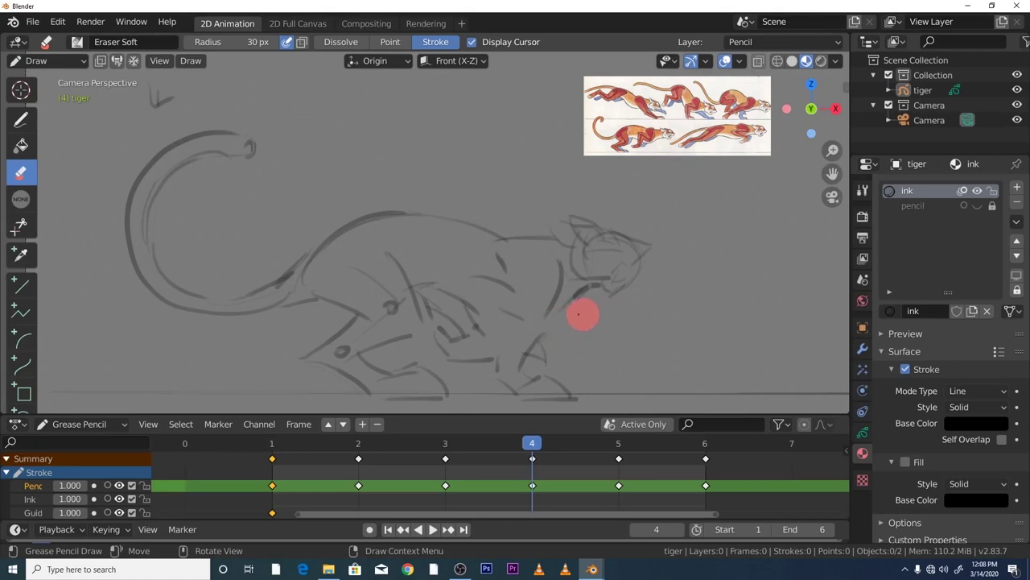
{"action": "left_click", "coordinate": [21, 120]}
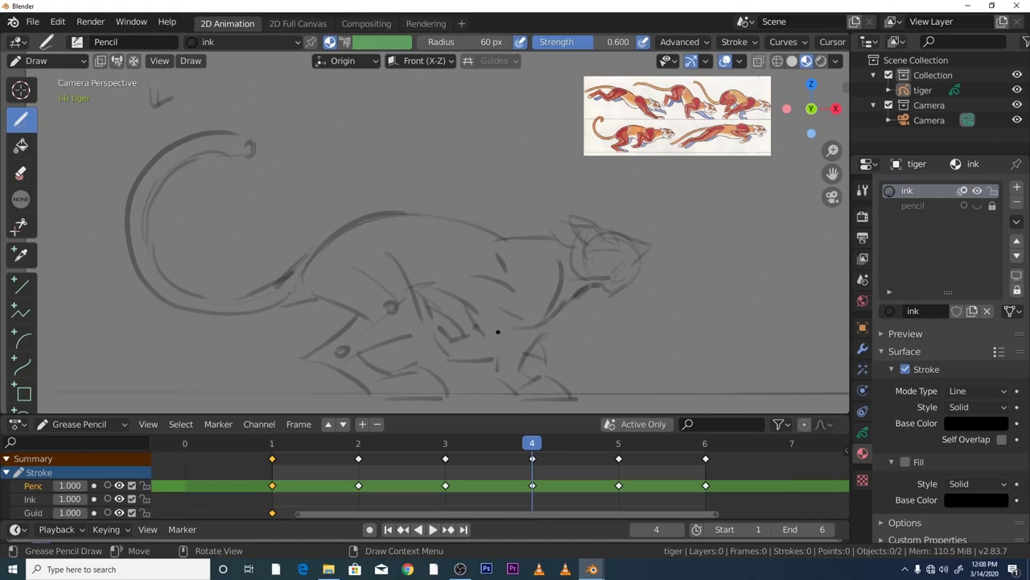
{"action": "left_click_drag", "start_coordinate": [505, 320], "coordinate": [497, 359]}
{"action": "left_click_drag", "start_coordinate": [383, 356], "coordinate": [402, 368]}
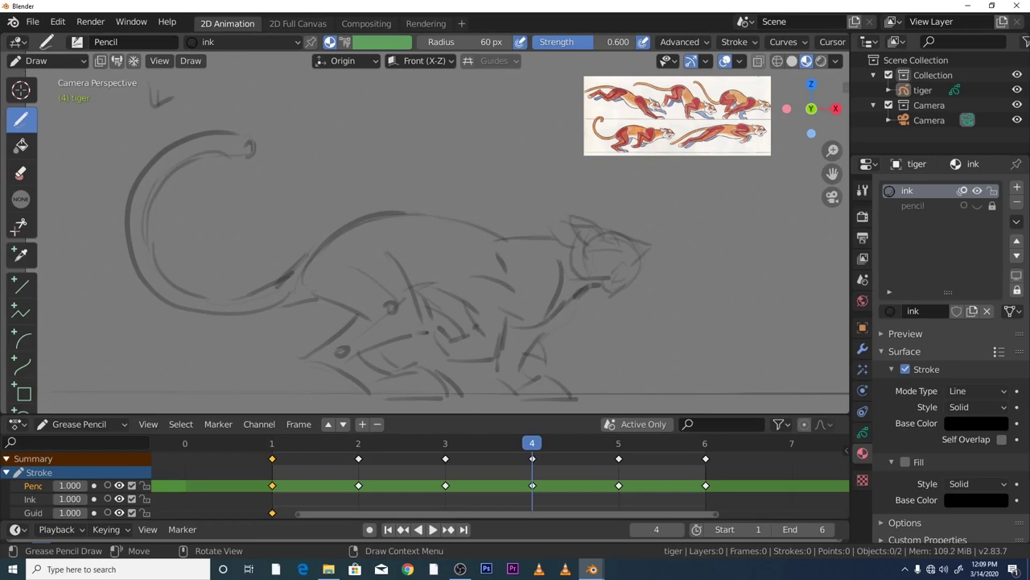
{"action": "key", "text": "space"}
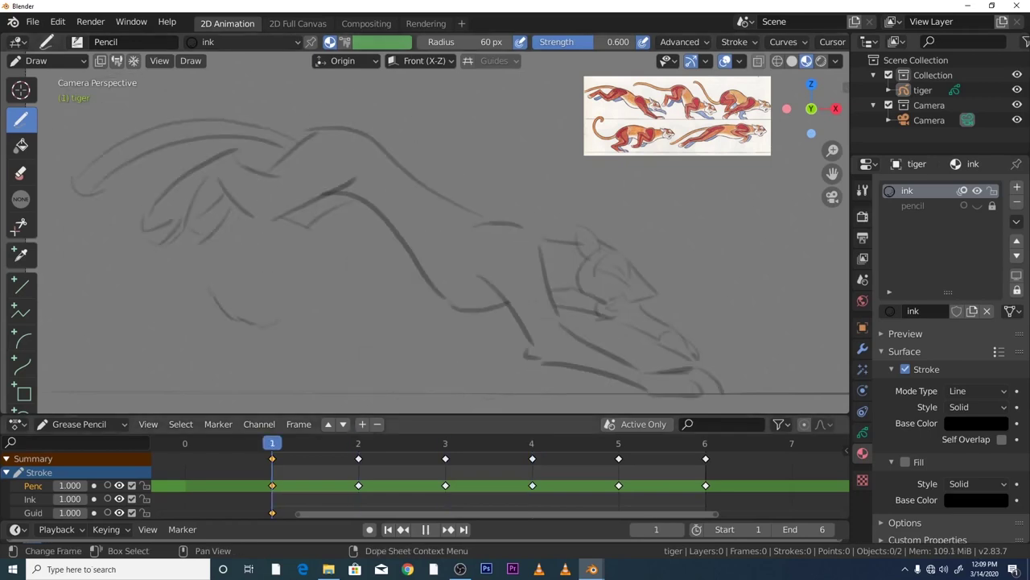
- Shade the shoulder, hindquarters and front leg with dark tone on frame 1
{"action": "key", "text": "space"}
{"action": "left_click_drag", "start_coordinate": [288, 215], "coordinate": [354, 198]}
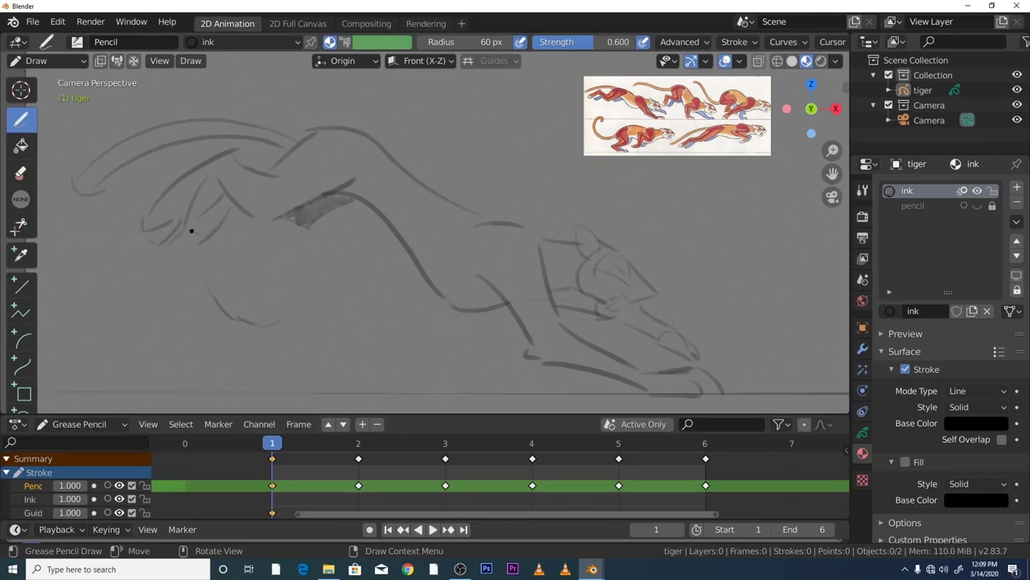
{"action": "left_click_drag", "start_coordinate": [193, 230], "coordinate": [235, 197]}
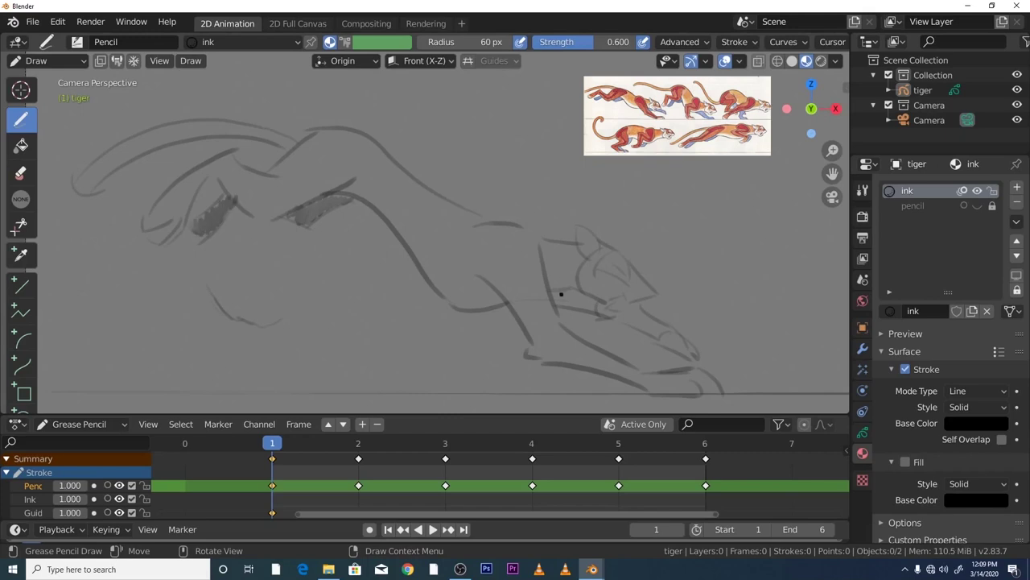
{"action": "mouse_move", "coordinate": [561, 294]}
{"action": "left_mouse_down"}
{"action": "mouse_move", "coordinate": [619, 304]}
{"action": "mouse_move", "coordinate": [691, 336]}
{"action": "mouse_move", "coordinate": [690, 357]}
{"action": "mouse_move", "coordinate": [650, 327]}
{"action": "left_mouse_up"}
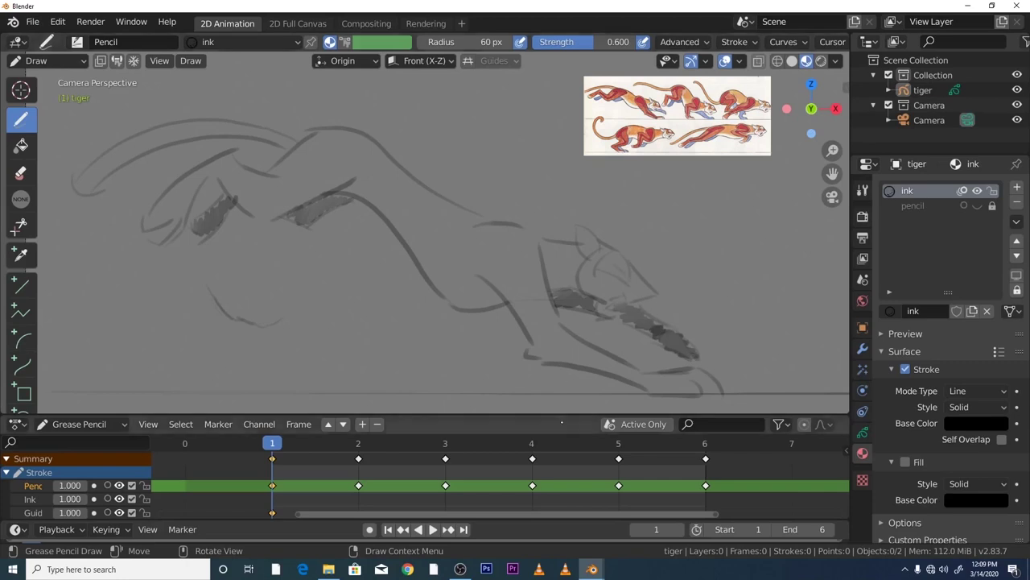
- On frame 2, scribble two connected dark shading patches on the tiger's body
{"action": "key", "text": "Right"}
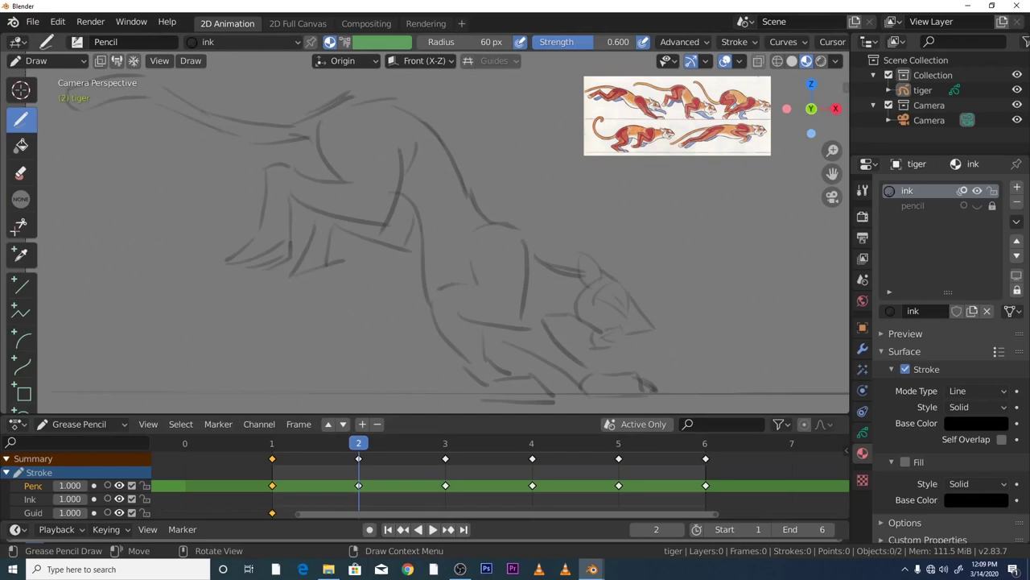
{"action": "mouse_move", "coordinate": [303, 275]}
{"action": "left_mouse_down"}
{"action": "mouse_move", "coordinate": [326, 266]}
{"action": "mouse_move", "coordinate": [317, 245]}
{"action": "mouse_move", "coordinate": [326, 221]}
{"action": "left_mouse_up"}
{"action": "left_click_drag", "start_coordinate": [402, 245], "coordinate": [403, 198]}
{"action": "left_click_drag", "start_coordinate": [338, 218], "coordinate": [382, 235]}
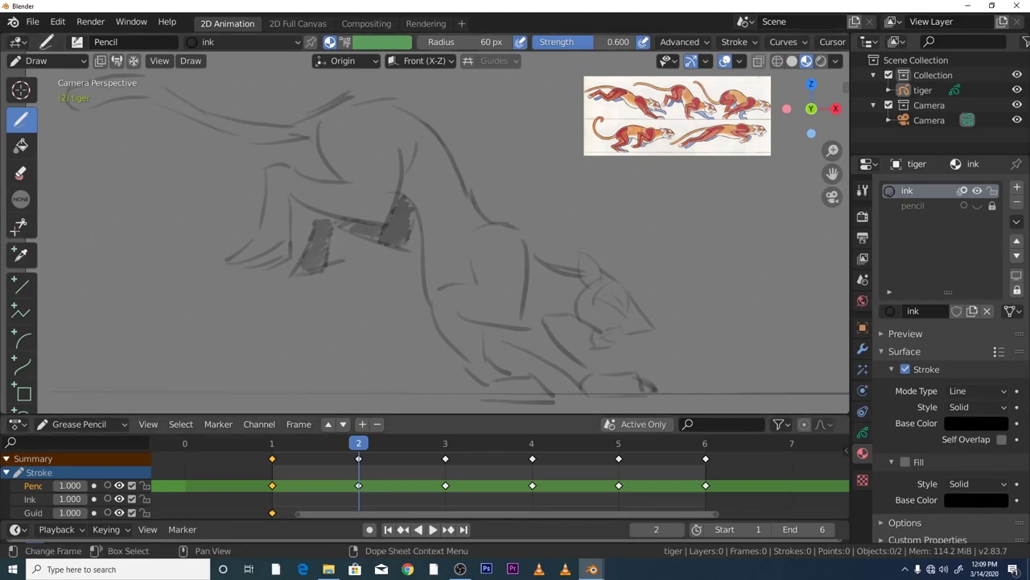
{"action": "key", "text": "Right"}
{"action": "key", "text": "Left"}
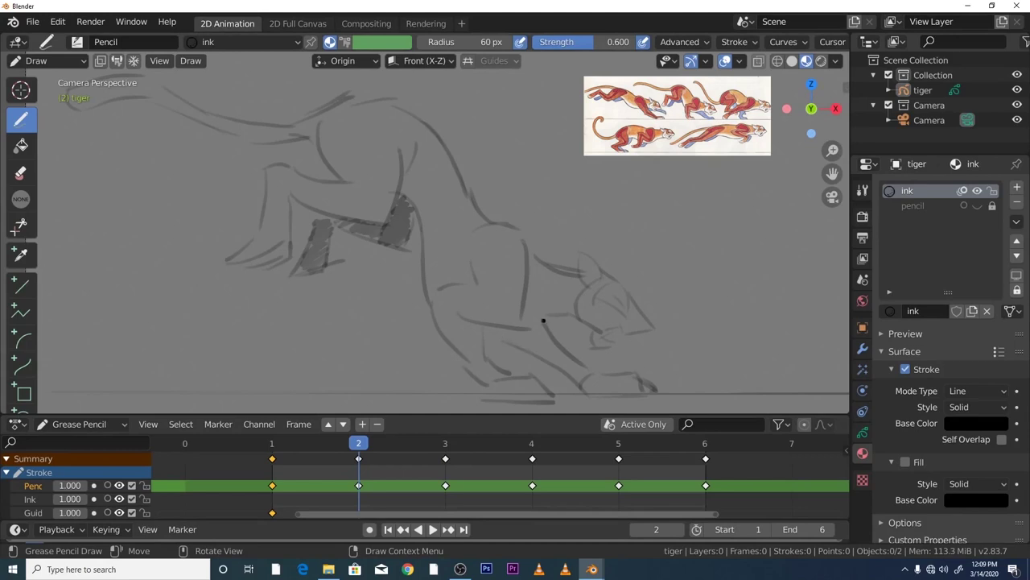
- Shade frame 2's belly and the area under the paw, then play to check
{"action": "left_click_drag", "start_coordinate": [519, 326], "coordinate": [581, 317]}
{"action": "left_click_drag", "start_coordinate": [509, 325], "coordinate": [567, 345]}
{"action": "mouse_move", "coordinate": [644, 387]}
{"action": "left_mouse_down"}
{"action": "mouse_move", "coordinate": [564, 375]}
{"action": "mouse_move", "coordinate": [549, 359]}
{"action": "mouse_move", "coordinate": [565, 355]}
{"action": "mouse_move", "coordinate": [535, 353]}
{"action": "mouse_move", "coordinate": [524, 331]}
{"action": "mouse_move", "coordinate": [553, 338]}
{"action": "mouse_move", "coordinate": [494, 334]}
{"action": "mouse_move", "coordinate": [525, 324]}
{"action": "left_mouse_up"}
{"action": "key", "text": "space"}
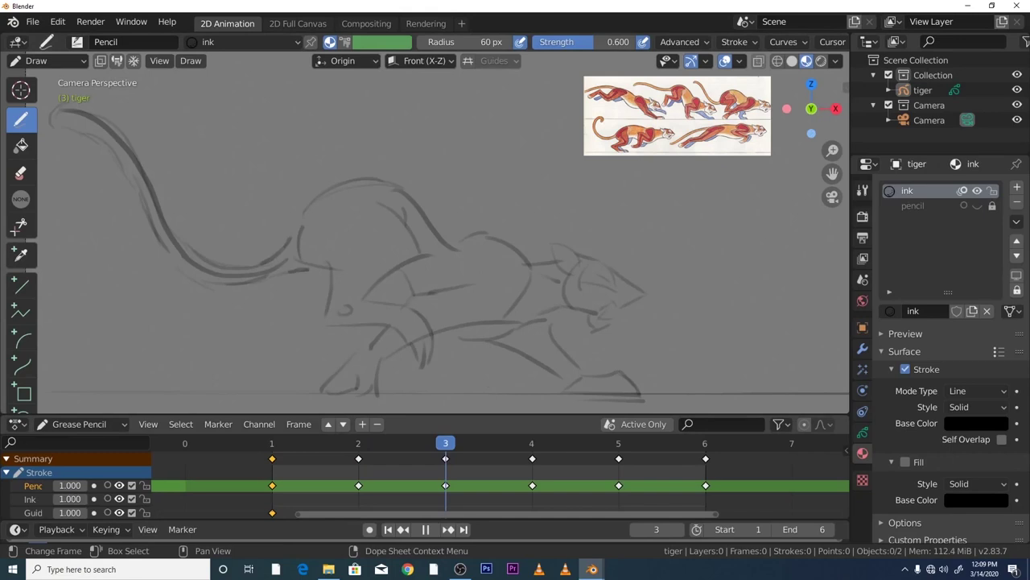
- Stop on frame 3 and hatch tone over the tiger's shoulder, belly, hind leg and hind foot
{"action": "key", "text": "space"}
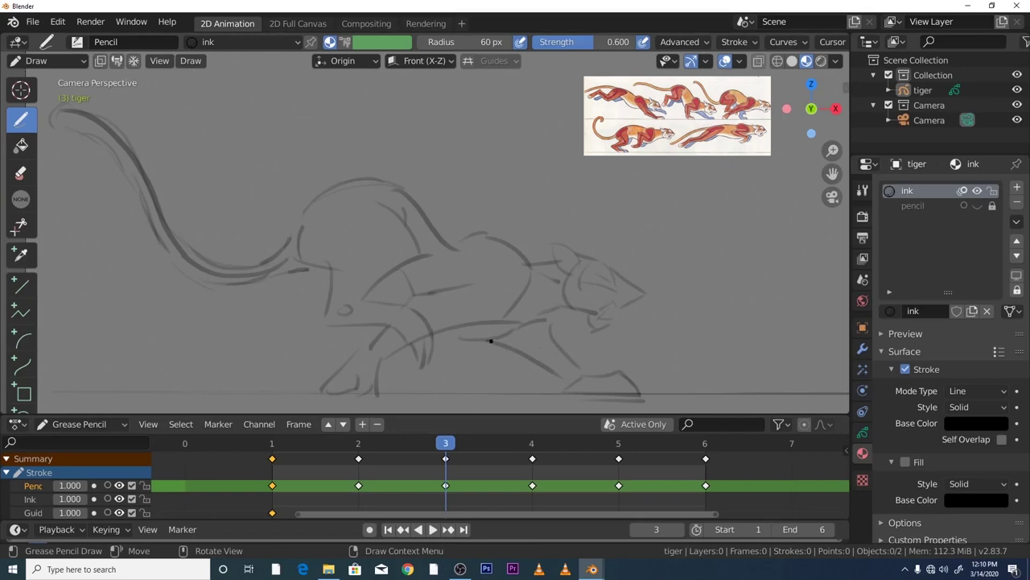
{"action": "left_click_drag", "start_coordinate": [387, 281], "coordinate": [397, 301]}
{"action": "mouse_move", "coordinate": [470, 347]}
{"action": "left_mouse_down"}
{"action": "mouse_move", "coordinate": [513, 357]}
{"action": "mouse_move", "coordinate": [451, 337]}
{"action": "left_mouse_up"}
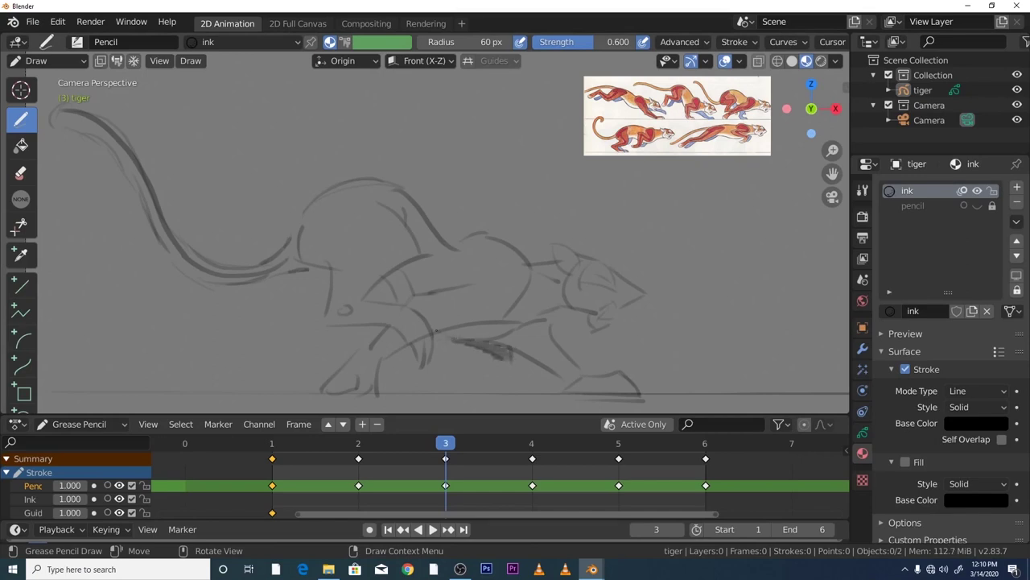
{"action": "left_click_drag", "start_coordinate": [391, 269], "coordinate": [406, 303]}
{"action": "left_click_drag", "start_coordinate": [580, 375], "coordinate": [636, 394]}
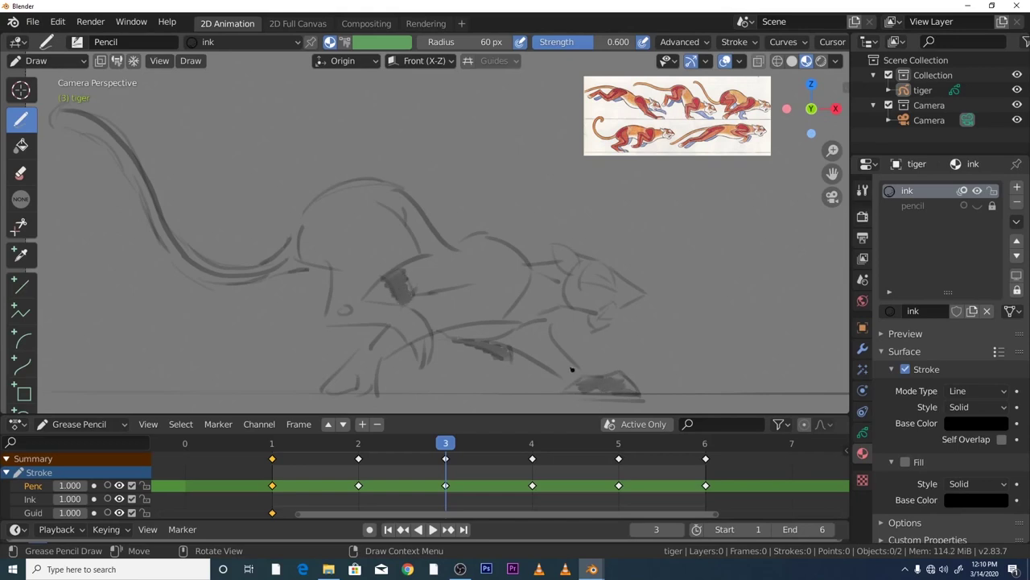
{"action": "mouse_move", "coordinate": [501, 327]}
{"action": "left_mouse_down"}
{"action": "mouse_move", "coordinate": [542, 325]}
{"action": "mouse_move", "coordinate": [525, 335]}
{"action": "mouse_move", "coordinate": [533, 348]}
{"action": "mouse_move", "coordinate": [559, 360]}
{"action": "left_mouse_up"}
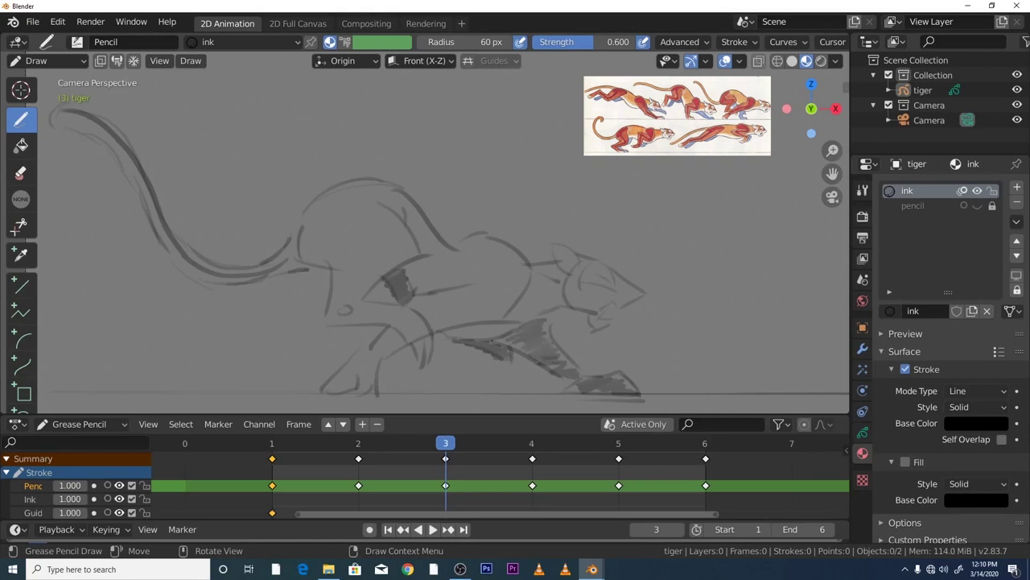
{"action": "left_click_drag", "start_coordinate": [549, 317], "coordinate": [546, 329]}
- Play the animation, stop on frame 4 and shade under the tiger's foot
{"action": "left_click", "coordinate": [432, 529]}
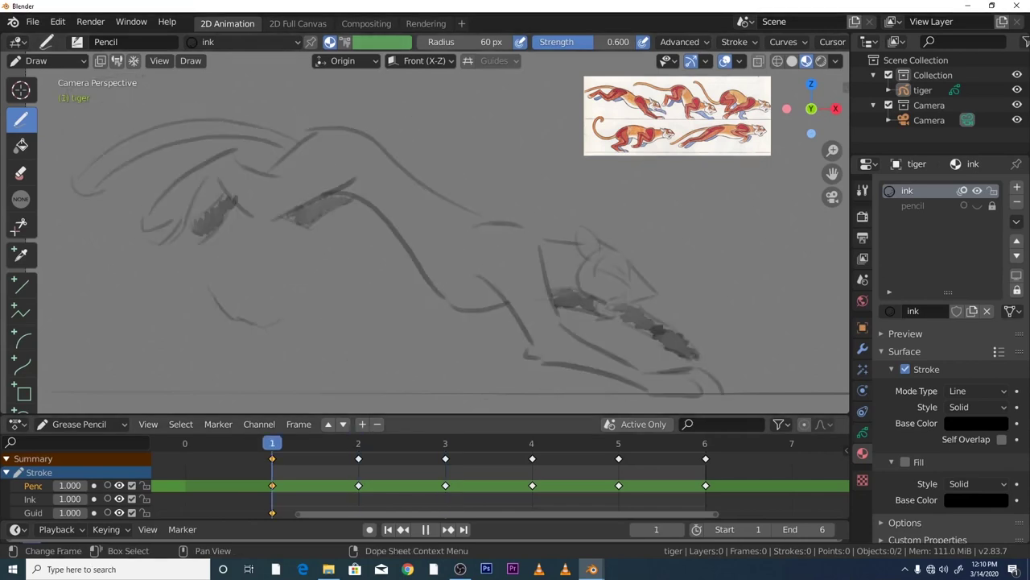
{"action": "key", "text": "space"}
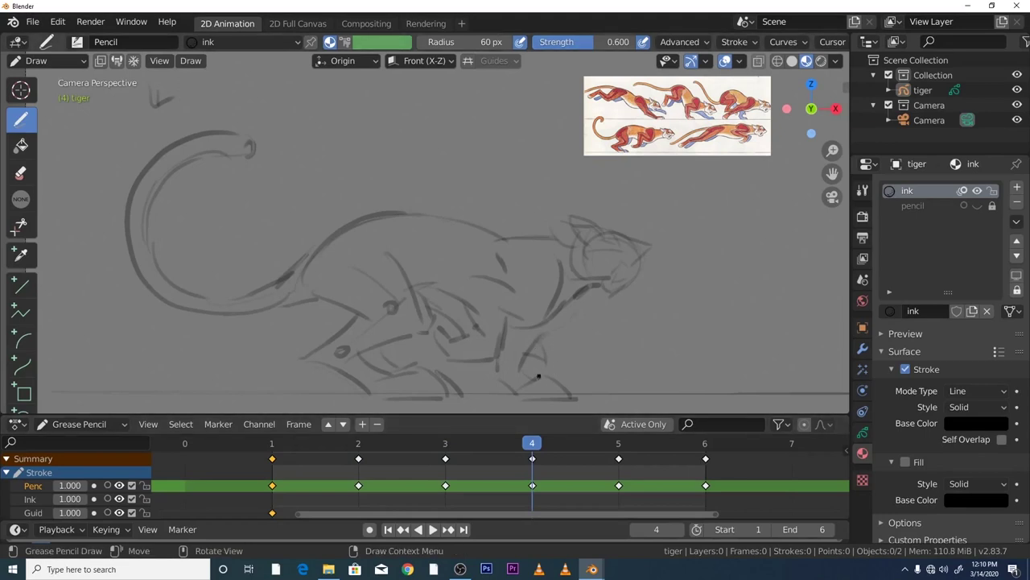
{"action": "left_click_drag", "start_coordinate": [519, 384], "coordinate": [563, 396]}
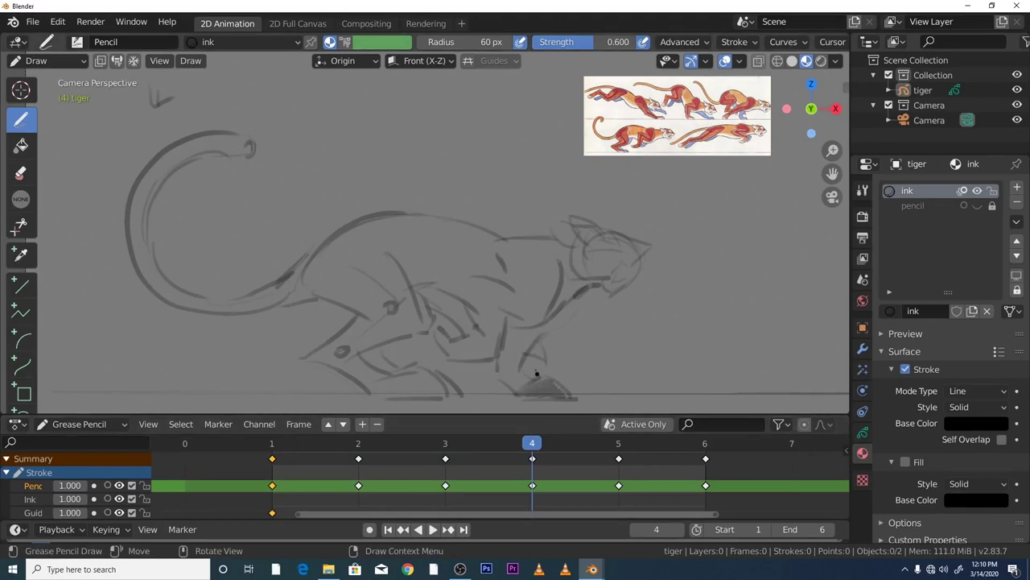
- Shade frame 4's front leg, chest and lower chest with dark tone strokes
{"action": "mouse_move", "coordinate": [510, 376]}
{"action": "left_mouse_down"}
{"action": "mouse_move", "coordinate": [520, 383]}
{"action": "mouse_move", "coordinate": [500, 359]}
{"action": "mouse_move", "coordinate": [527, 342]}
{"action": "mouse_move", "coordinate": [515, 334]}
{"action": "mouse_move", "coordinate": [534, 350]}
{"action": "left_mouse_up"}
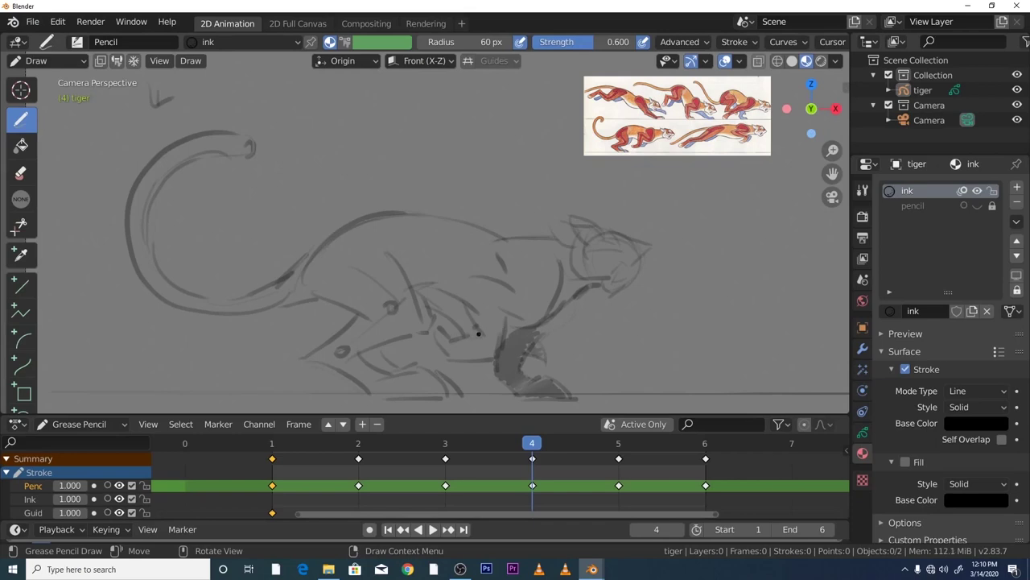
{"action": "left_click_drag", "start_coordinate": [477, 335], "coordinate": [463, 323]}
{"action": "left_click_drag", "start_coordinate": [428, 291], "coordinate": [468, 322]}
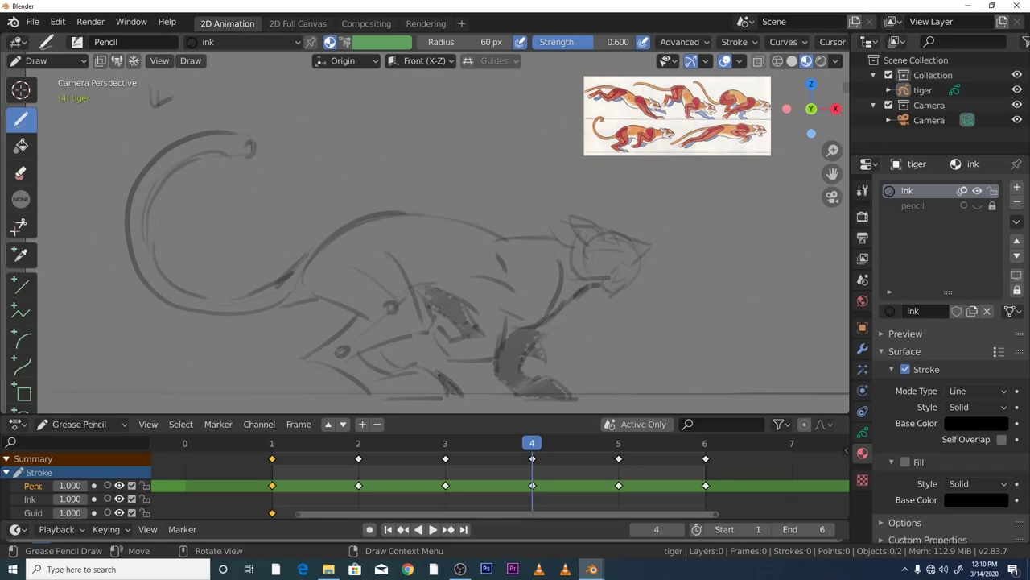
{"action": "left_click_drag", "start_coordinate": [366, 351], "coordinate": [392, 372]}
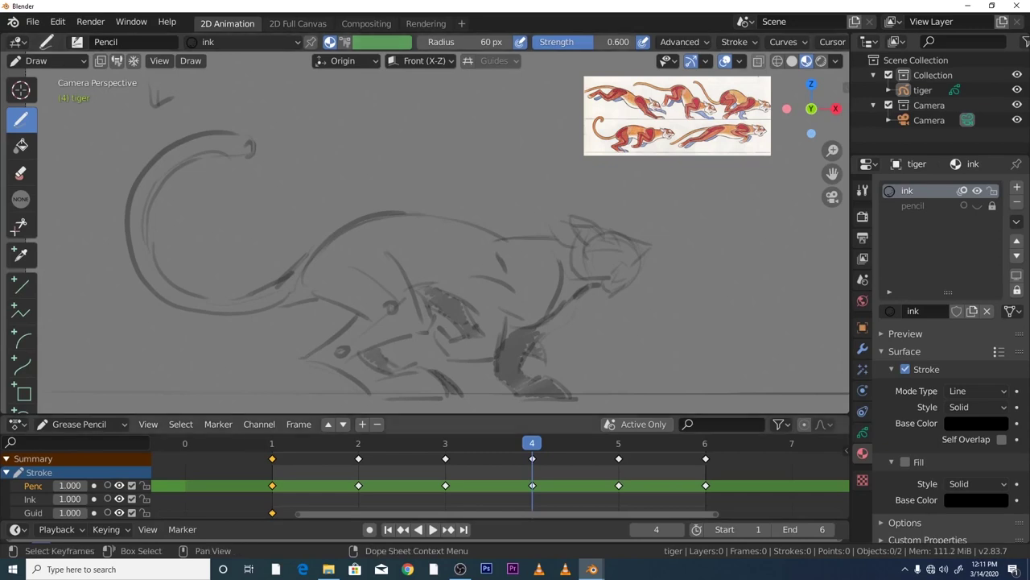
- On frame 5, shade the hind leg, front leg and back, then advance to frame 6
{"action": "key", "text": "space"}
{"action": "key", "text": "space"}
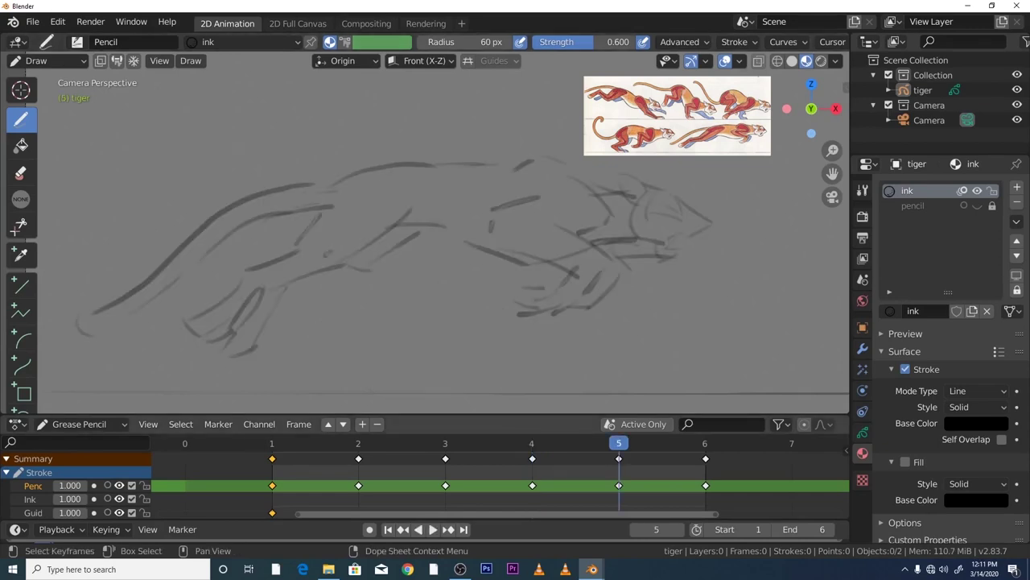
{"action": "mouse_move", "coordinate": [590, 307]}
{"action": "left_mouse_down"}
{"action": "mouse_move", "coordinate": [579, 304]}
{"action": "mouse_move", "coordinate": [616, 278]}
{"action": "mouse_move", "coordinate": [594, 244]}
{"action": "left_mouse_up"}
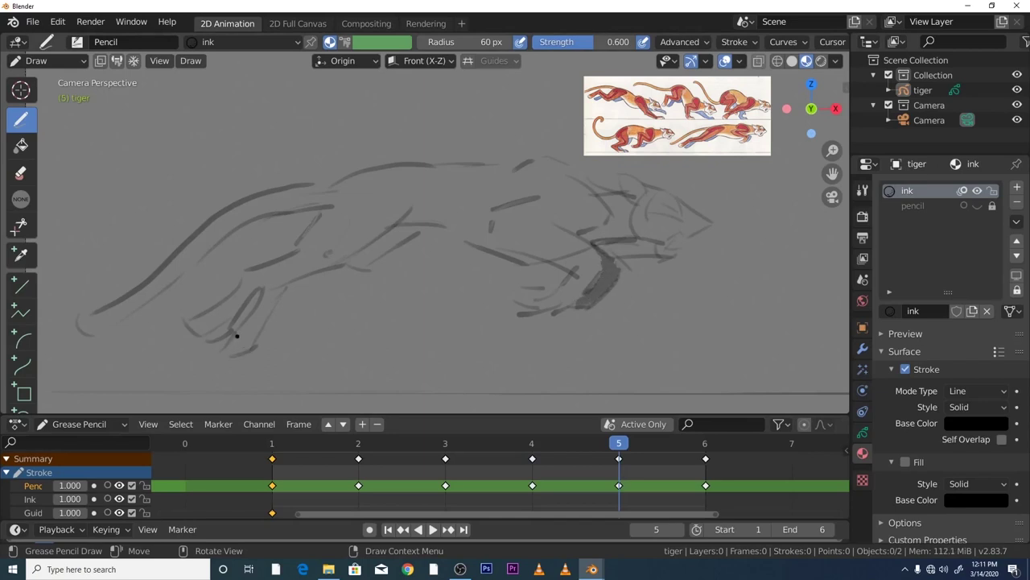
{"action": "left_click_drag", "start_coordinate": [237, 352], "coordinate": [278, 292]}
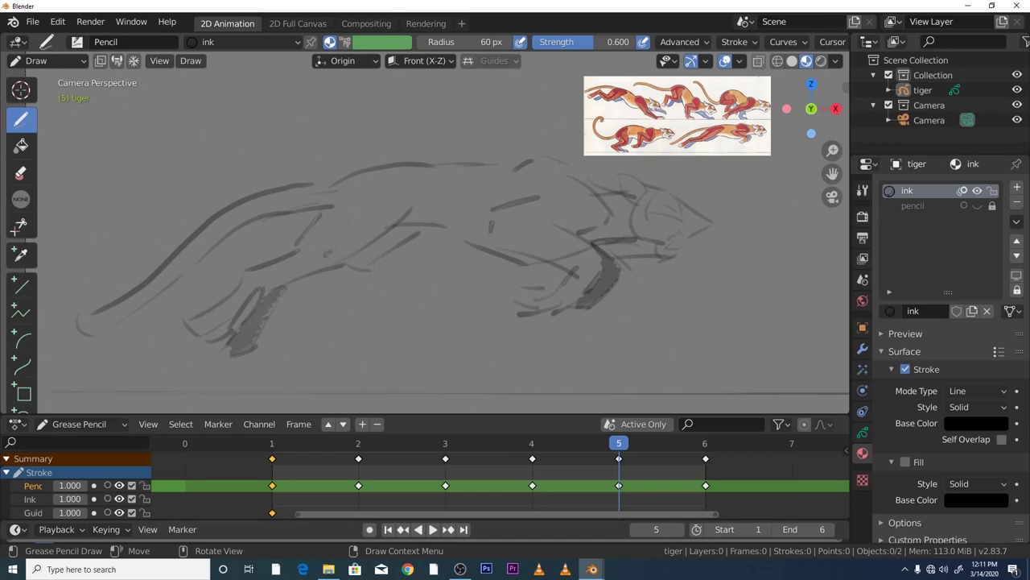
{"action": "left_click_drag", "start_coordinate": [360, 268], "coordinate": [422, 223]}
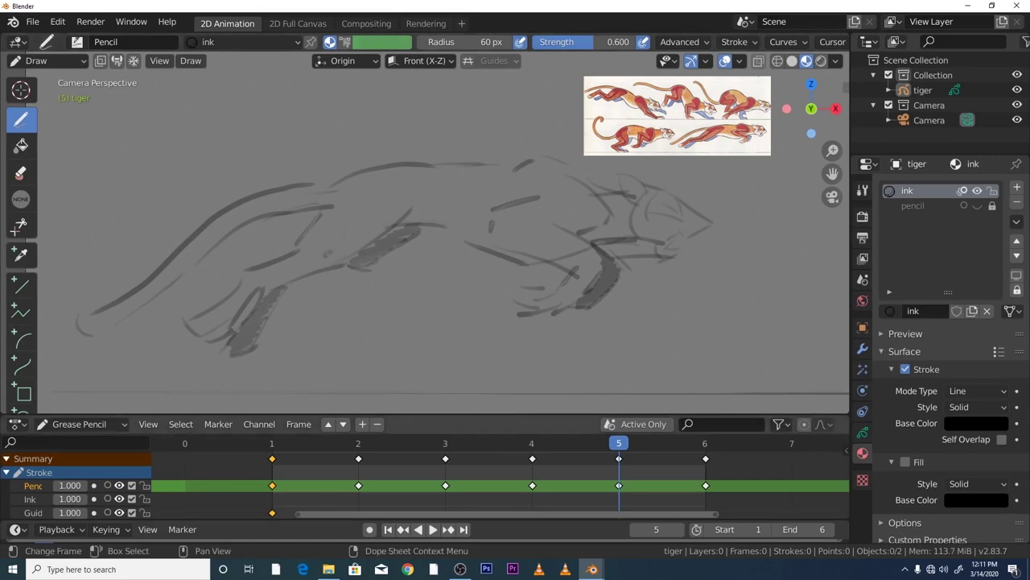
{"action": "key", "text": "space"}
{"action": "key", "text": "space"}
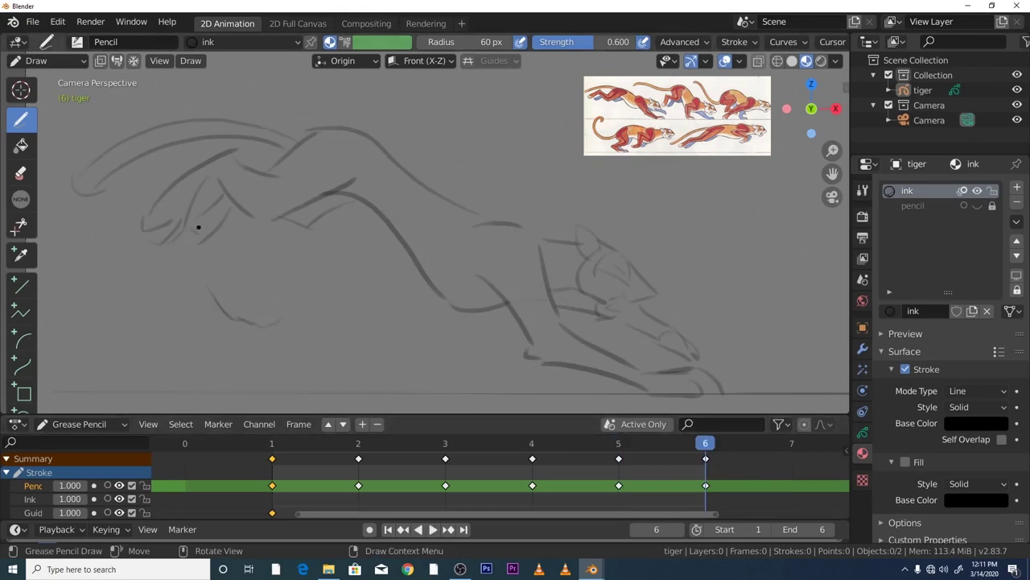
- Hatch tone on frame 6's shoulder, neck, head and muzzle, then play the loop and stop on frame 6
{"action": "left_click_drag", "start_coordinate": [198, 227], "coordinate": [224, 206]}
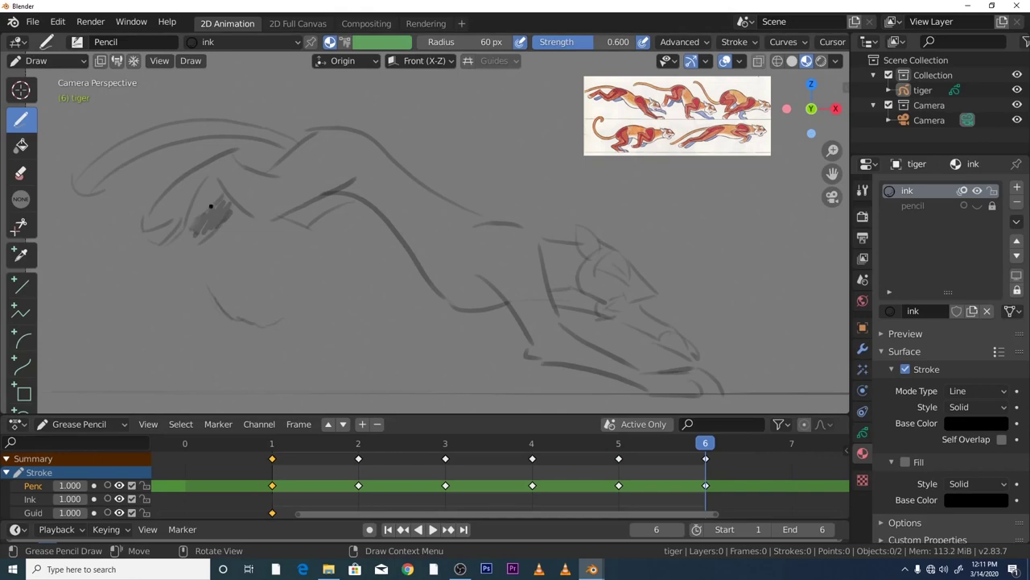
{"action": "left_click_drag", "start_coordinate": [293, 220], "coordinate": [351, 198]}
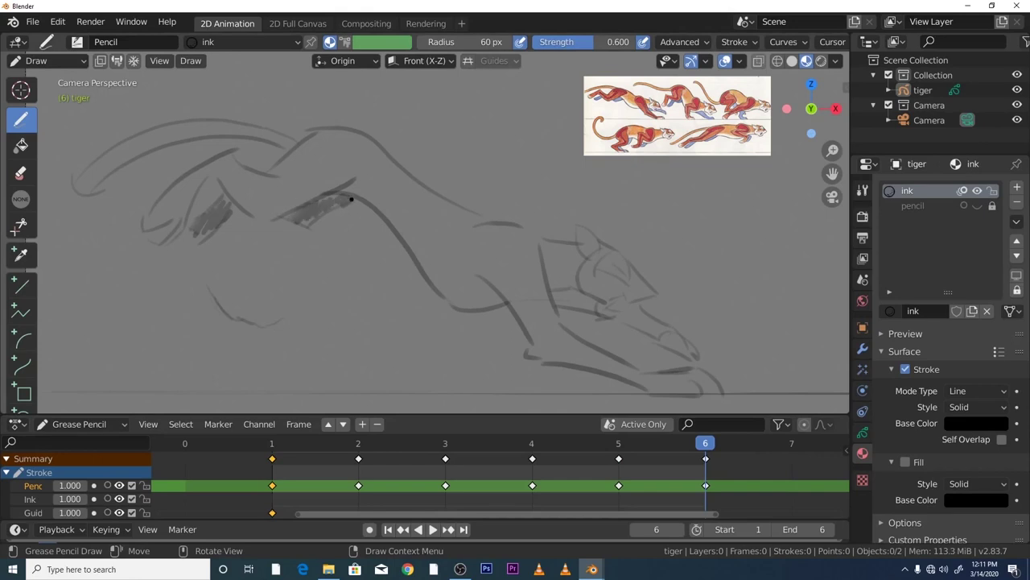
{"action": "left_click_drag", "start_coordinate": [552, 289], "coordinate": [599, 312]}
{"action": "mouse_move", "coordinate": [695, 355]}
{"action": "left_mouse_down"}
{"action": "mouse_move", "coordinate": [621, 317]}
{"action": "mouse_move", "coordinate": [611, 298]}
{"action": "left_mouse_up"}
{"action": "key", "text": "space"}
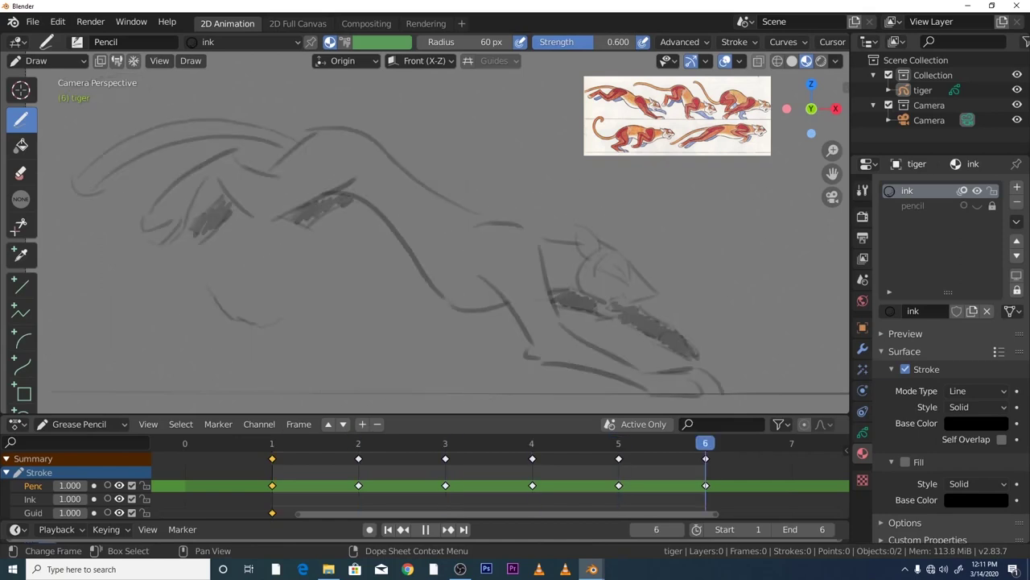
{"action": "key", "text": "space"}
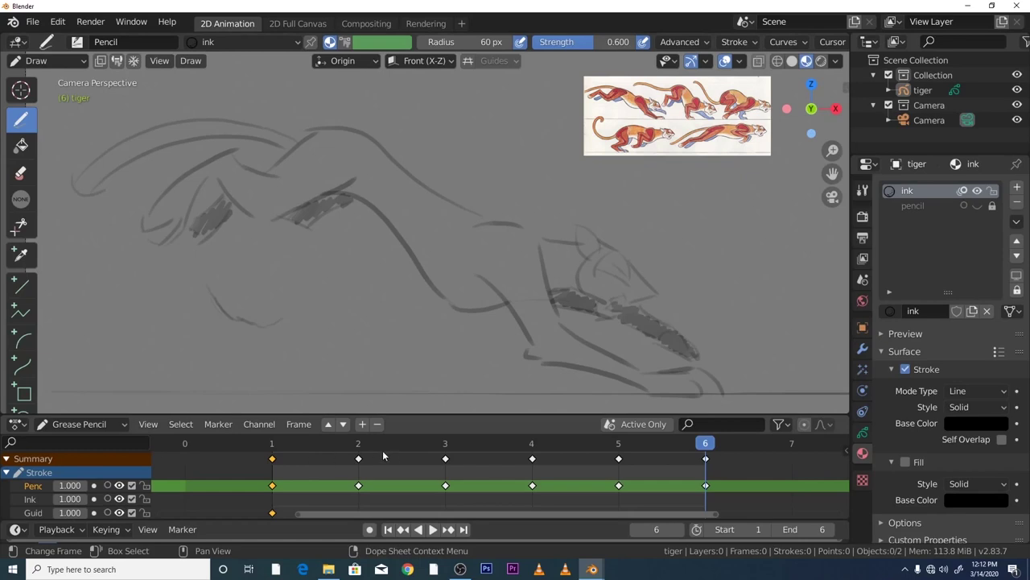
- Play the loop, then stop and return to frame 1
{"action": "left_click", "coordinate": [434, 529]}
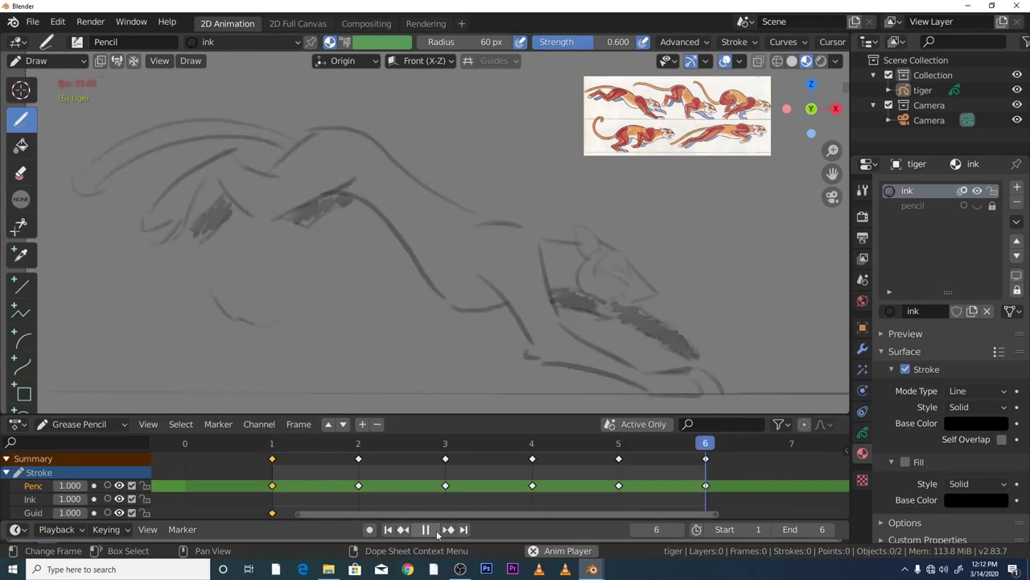
{"action": "left_click", "coordinate": [426, 529]}
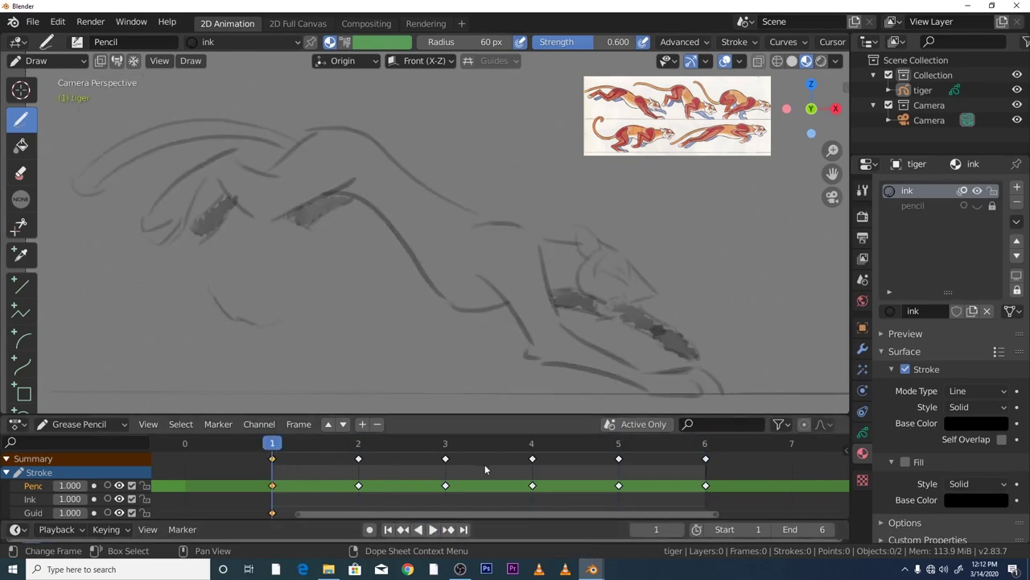
{"action": "scroll", "coordinate": [484, 465], "scroll_direction": "down", "scroll_amount": 2}
{"action": "scroll", "coordinate": [483, 467], "scroll_direction": "down", "scroll_amount": 1}
{"action": "scroll", "coordinate": [480, 469], "scroll_direction": "up", "scroll_amount": 1}
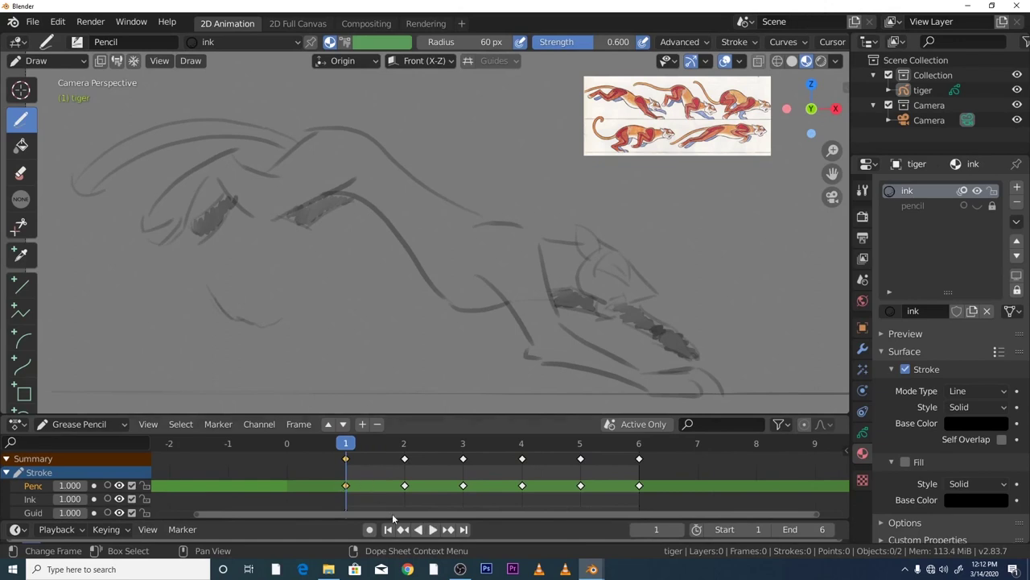
- Select all six keyframes in the dope sheet, cancelling the rescale attempts to keep frames 1–6
{"action": "left_click_drag", "start_coordinate": [661, 502], "coordinate": [316, 446]}
{"action": "key", "text": "s"}
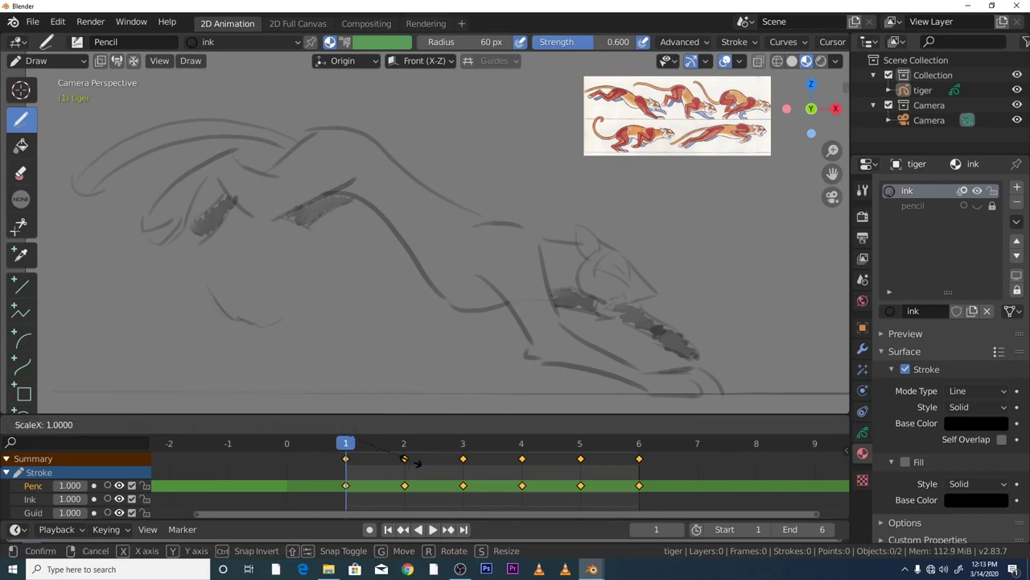
{"action": "right_click", "coordinate": [344, 463]}
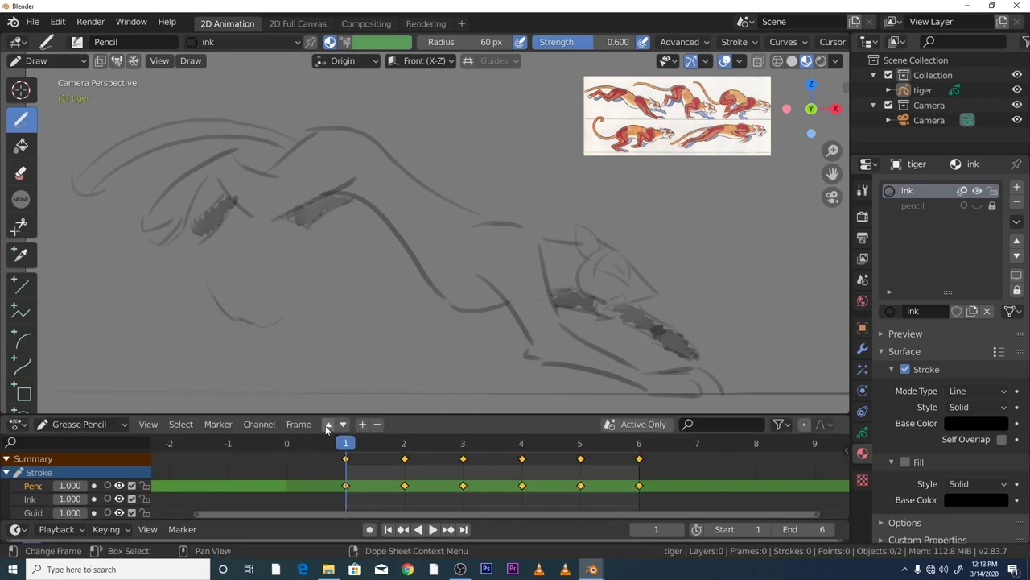
{"action": "key", "text": "space"}
{"action": "key", "text": "space"}
{"action": "key", "text": "s"}
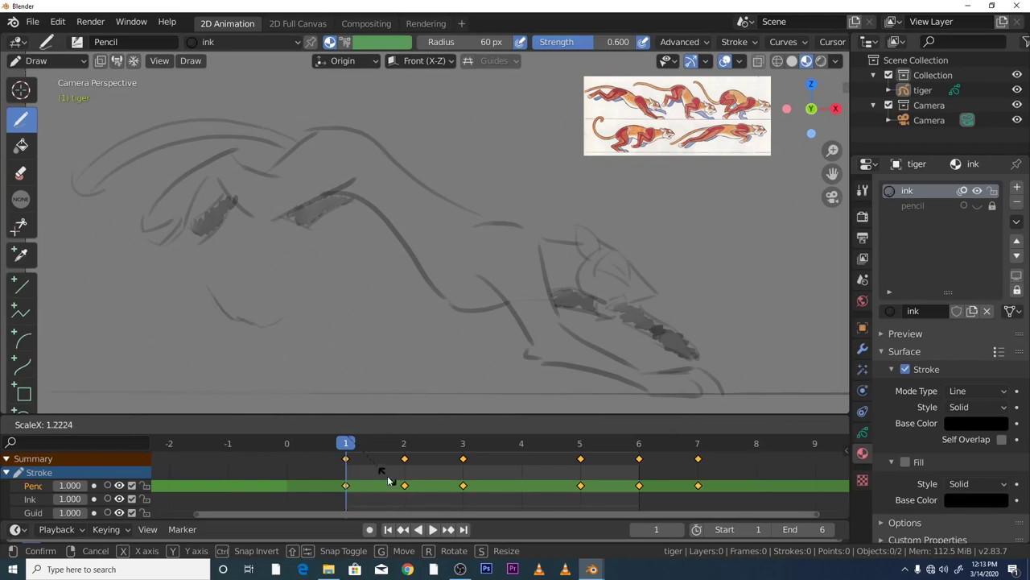
{"action": "key", "text": "Escape"}
- Raise the End frame to 11, pan the timeline to frame 0, and begin scaling keys from frame 1
{"action": "left_click", "coordinate": [831, 530]}
{"action": "left_click", "coordinate": [831, 530]}
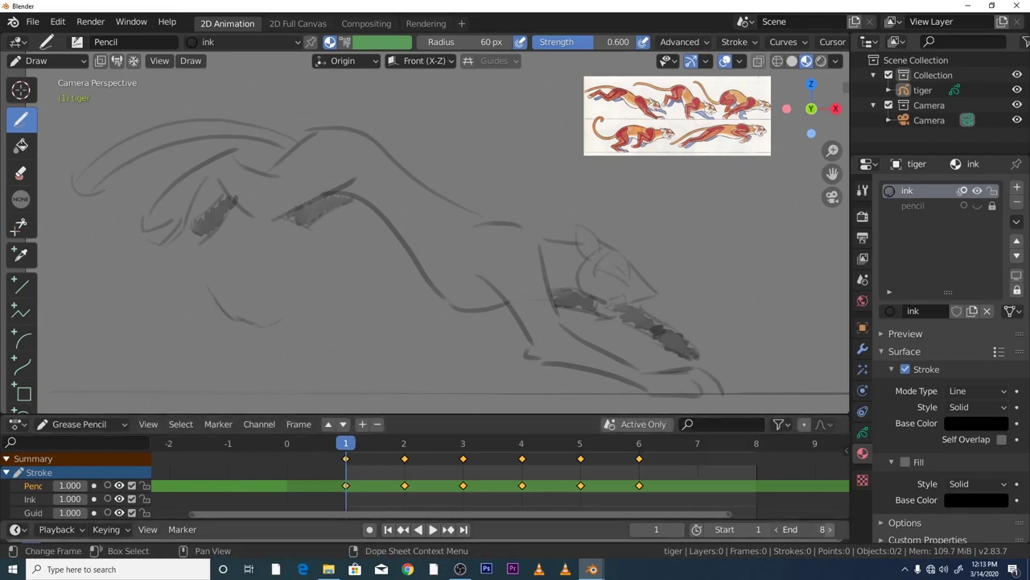
{"action": "left_click", "coordinate": [831, 530]}
{"action": "left_click", "coordinate": [831, 529]}
{"action": "left_click", "coordinate": [831, 529]}
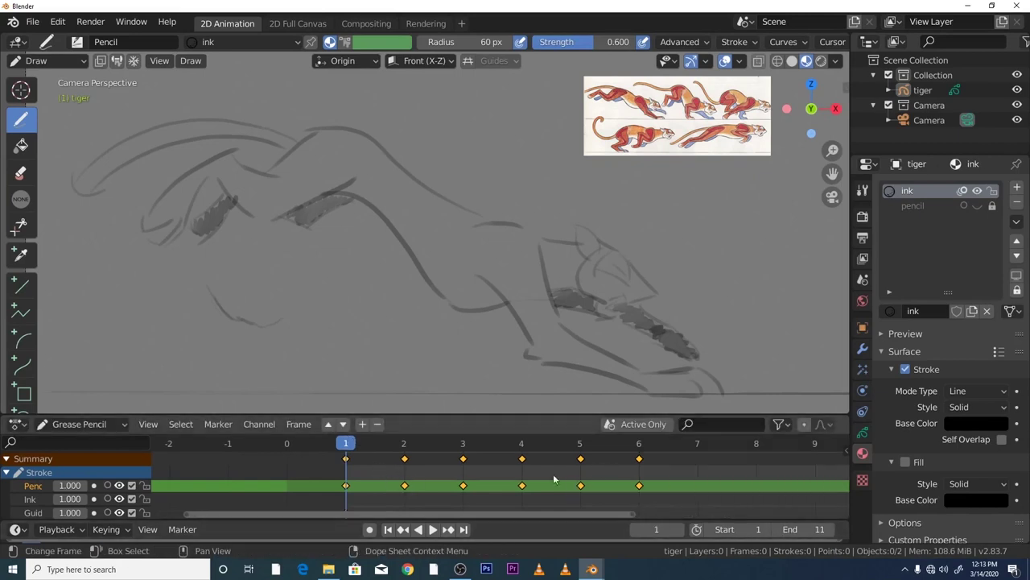
{"action": "middle_click_drag", "start_coordinate": [535, 509], "coordinate": [422, 485]}
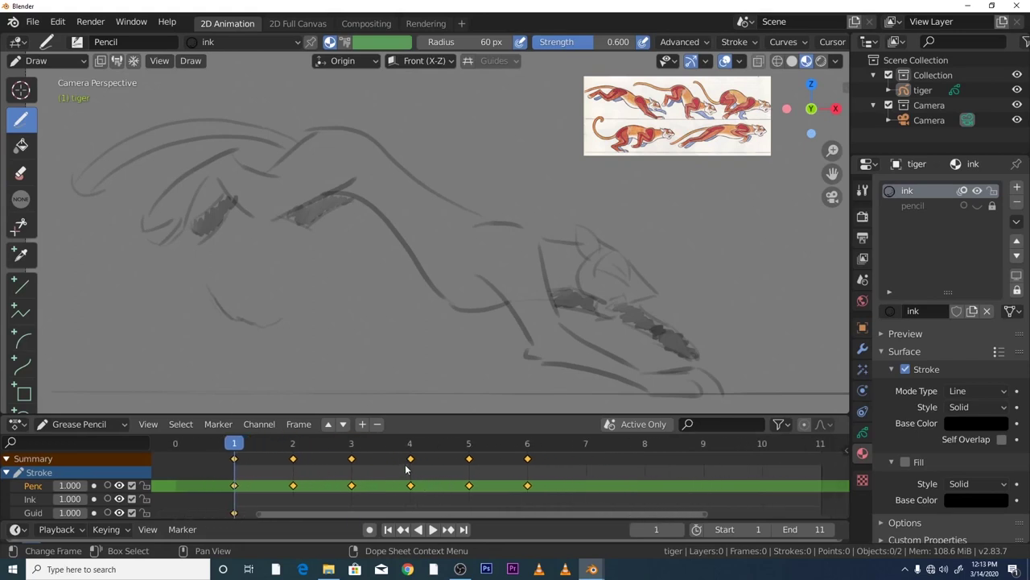
{"action": "key", "text": "s"}
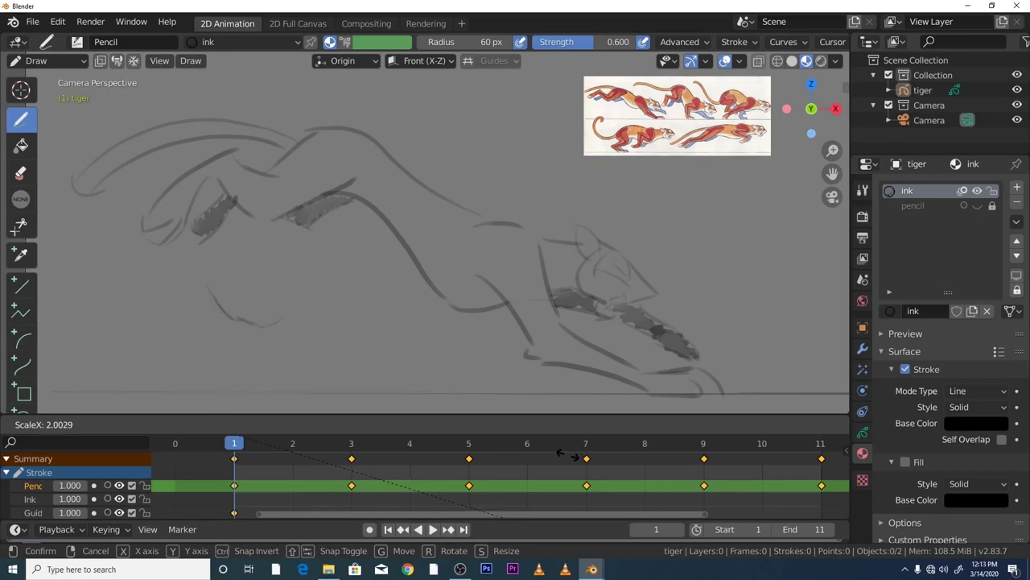
- Confirm the keyframes spaced on twos, play to check, and scrub back to frame 1
{"action": "key", "text": "x"}
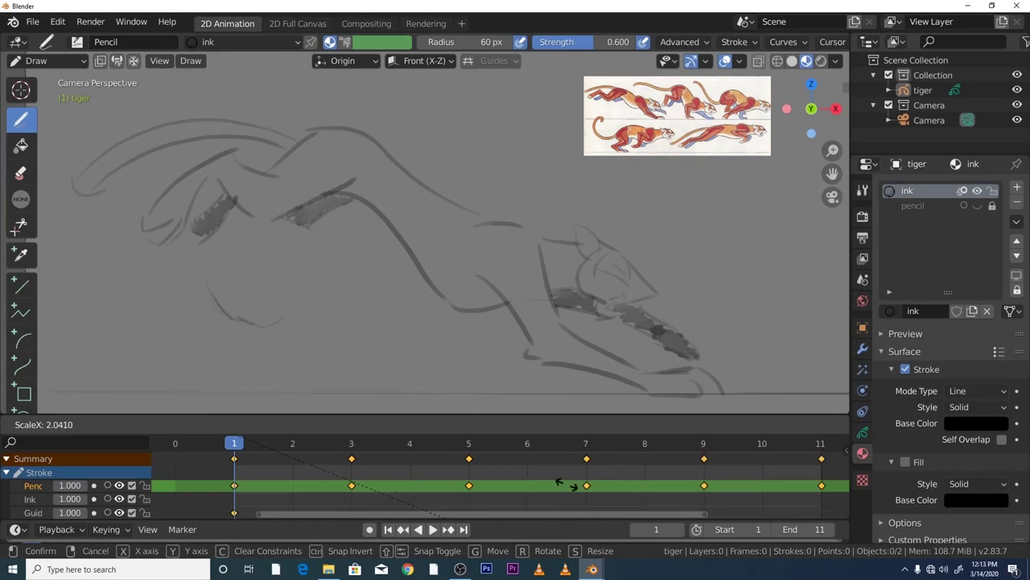
{"action": "left_click", "coordinate": [568, 484]}
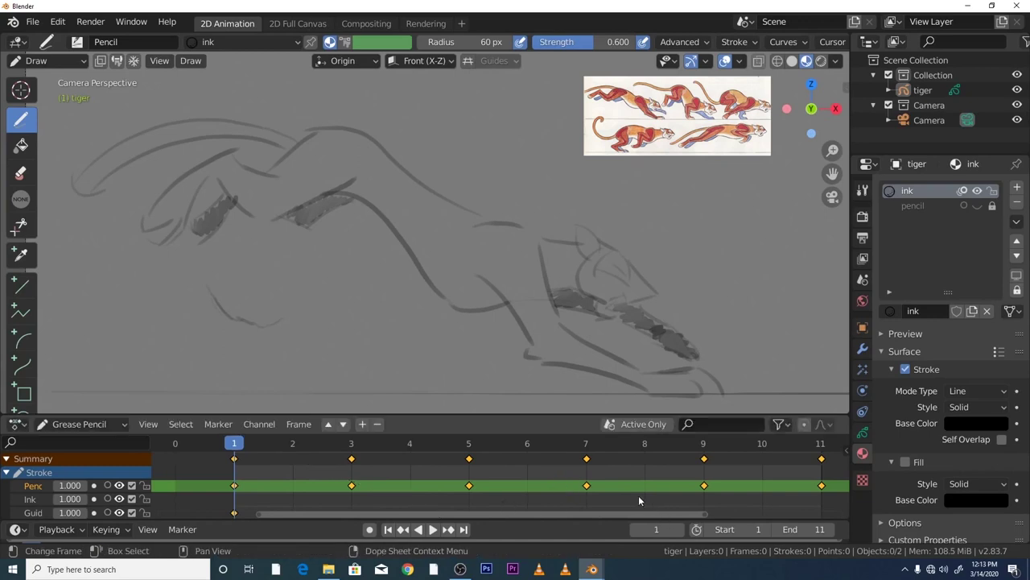
{"action": "scroll", "coordinate": [638, 495], "scroll_direction": "down", "scroll_amount": 2}
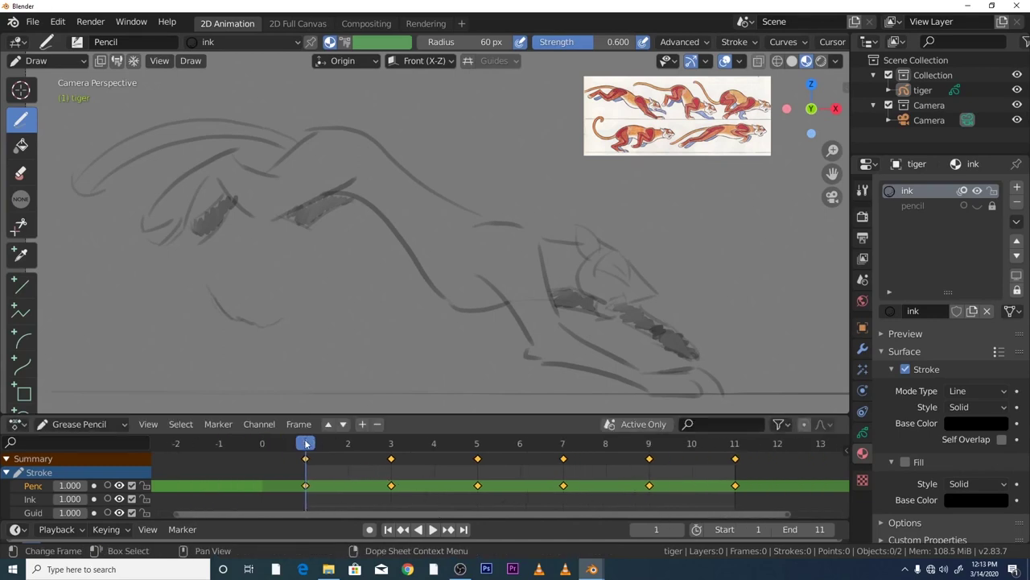
{"action": "key", "text": "space"}
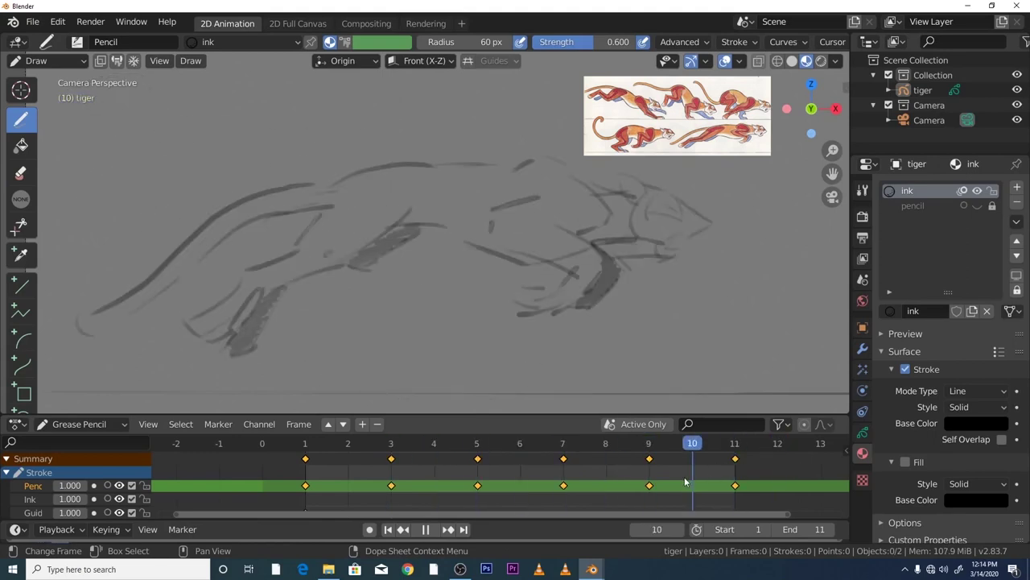
{"action": "key", "text": "Escape"}
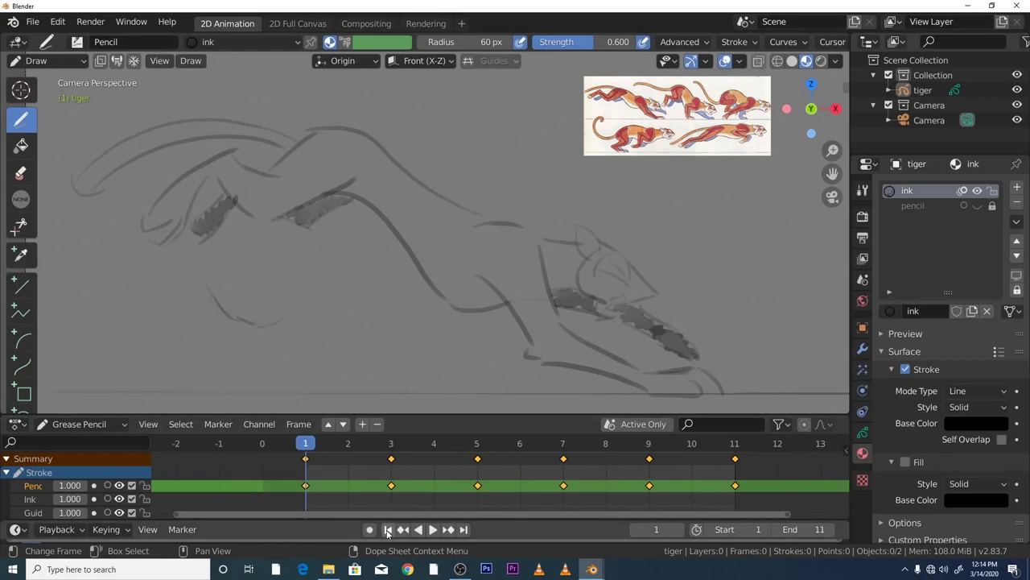
{"action": "left_click", "coordinate": [432, 529]}
{"action": "scroll", "coordinate": [451, 334], "scroll_direction": "down", "scroll_amount": 5}
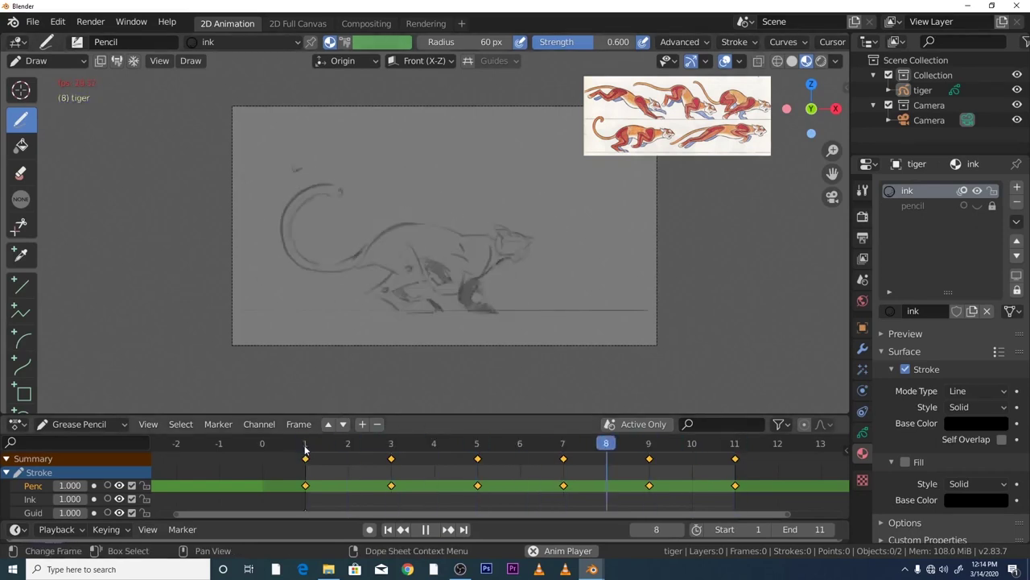
{"action": "mouse_move", "coordinate": [505, 448]}
{"action": "left_mouse_down"}
{"action": "mouse_move", "coordinate": [293, 443]}
{"action": "mouse_move", "coordinate": [750, 479]}
{"action": "mouse_move", "coordinate": [743, 482]}
{"action": "left_mouse_up"}
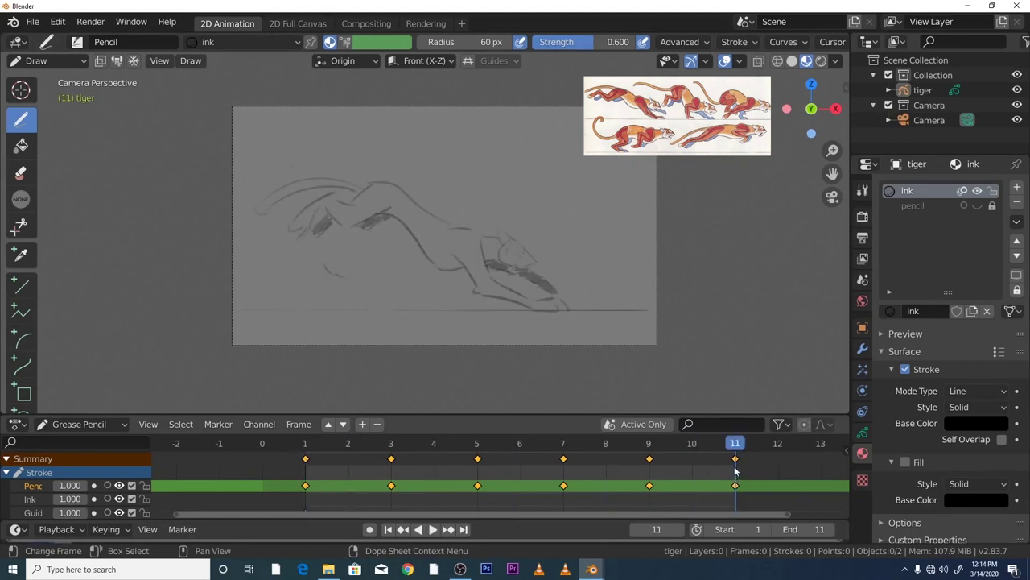
- Delete the frame-11 keyframe and set the End frame to 9
{"action": "left_click", "coordinate": [735, 470]}
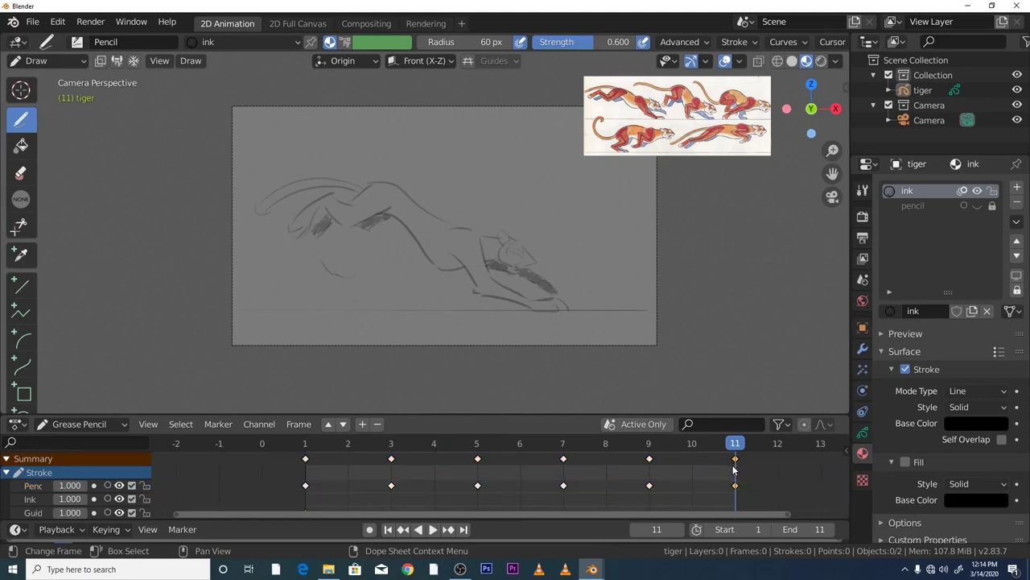
{"action": "key", "text": "x"}
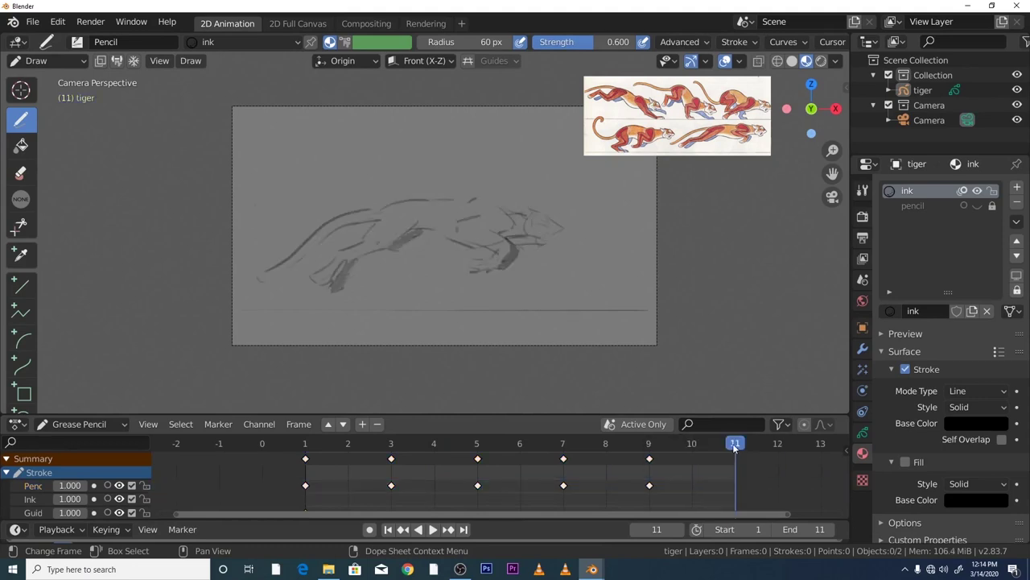
{"action": "key", "text": "space"}
{"action": "left_click_drag", "start_coordinate": [805, 529], "coordinate": [785, 529]}
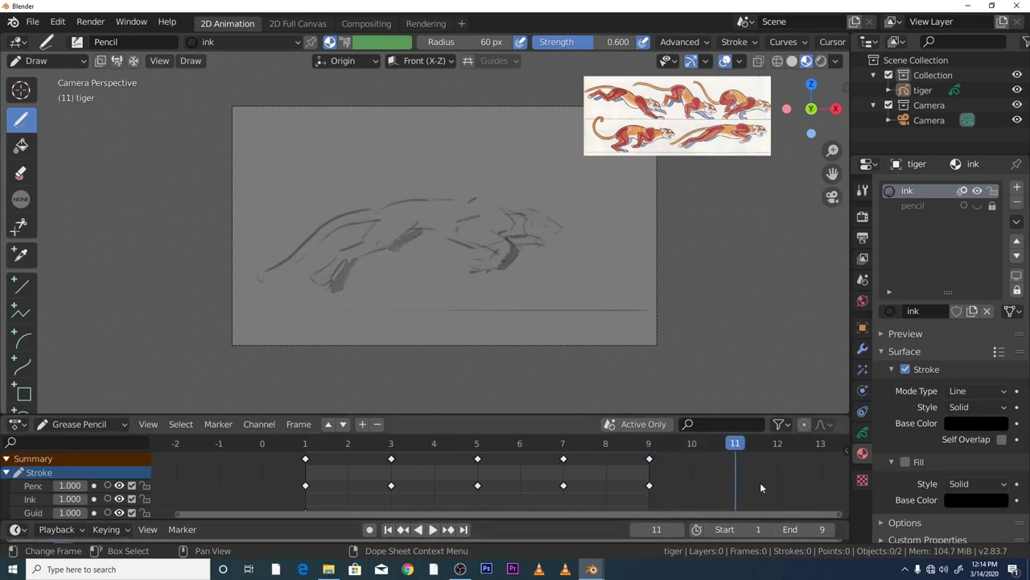
- Play the frames 1–9 loop while zooming and orbiting the viewport away from the camera angle
{"action": "left_click", "coordinate": [432, 531]}
{"action": "scroll", "coordinate": [507, 373], "scroll_direction": "up", "scroll_amount": 2}
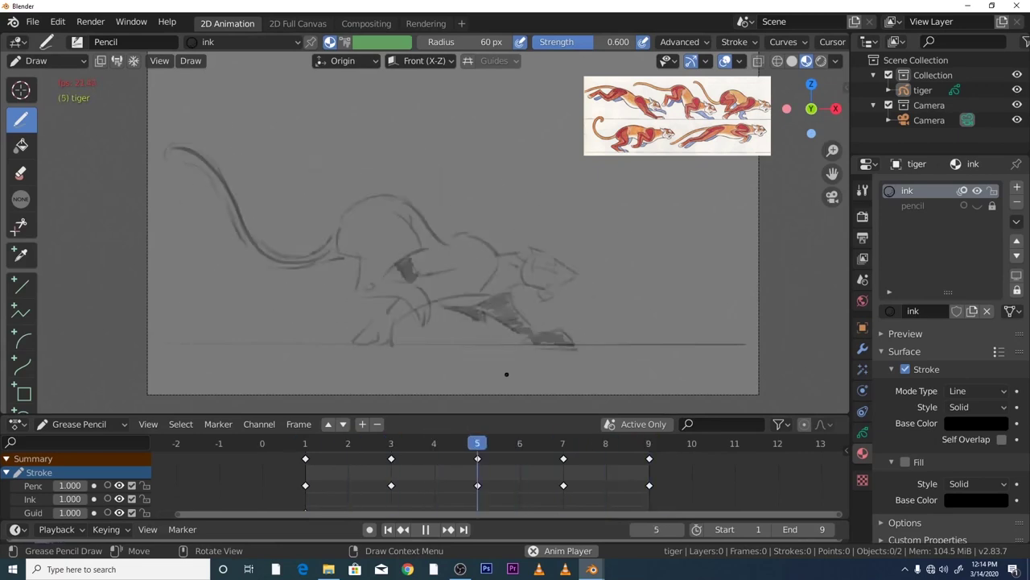
{"action": "scroll", "coordinate": [516, 330], "scroll_direction": "down", "scroll_amount": 3}
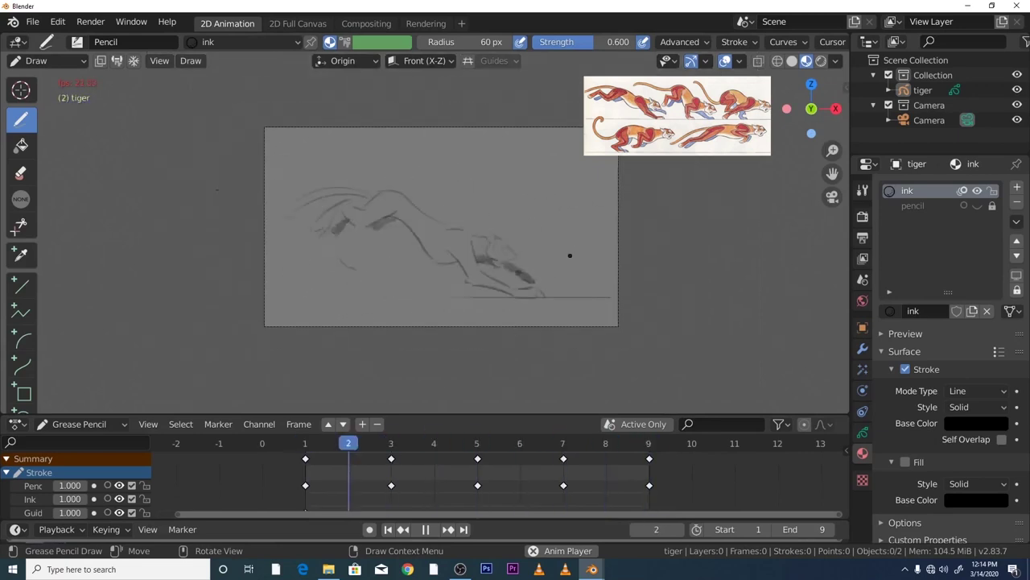
{"action": "scroll", "coordinate": [570, 255], "scroll_direction": "up", "scroll_amount": 2}
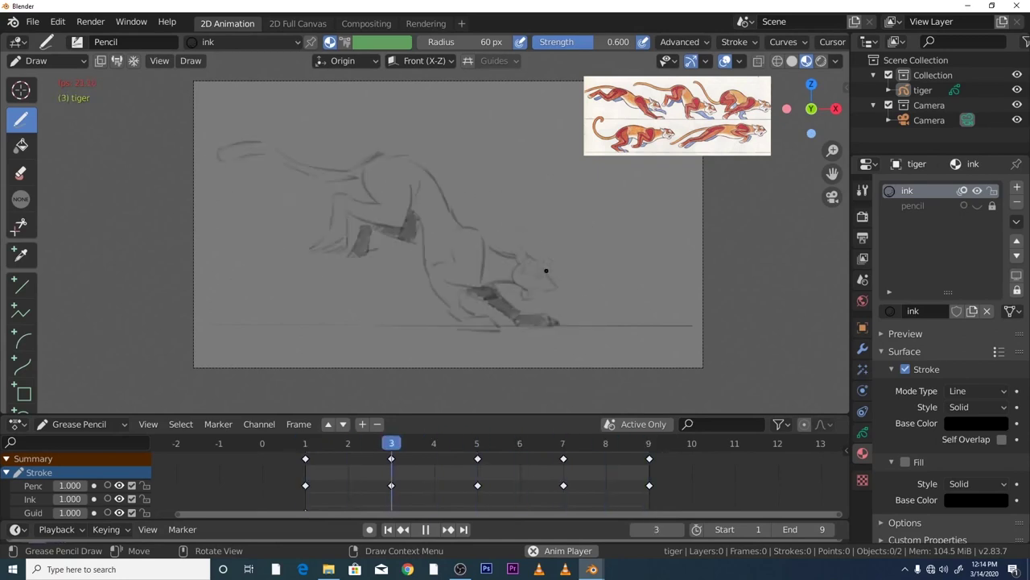
{"action": "scroll", "coordinate": [638, 191], "scroll_direction": "down", "scroll_amount": 2}
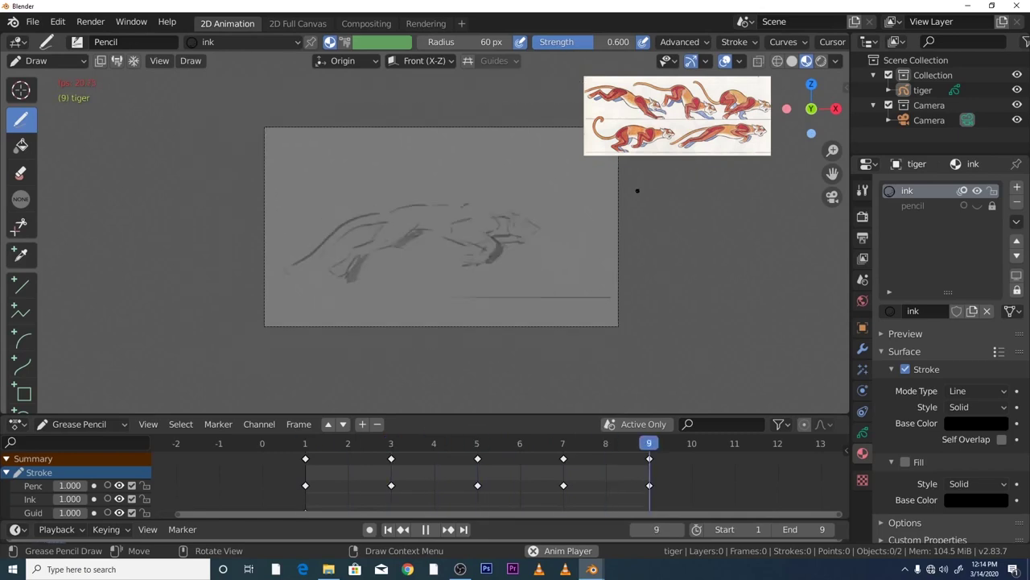
{"action": "scroll", "coordinate": [637, 191], "scroll_direction": "up", "scroll_amount": 2}
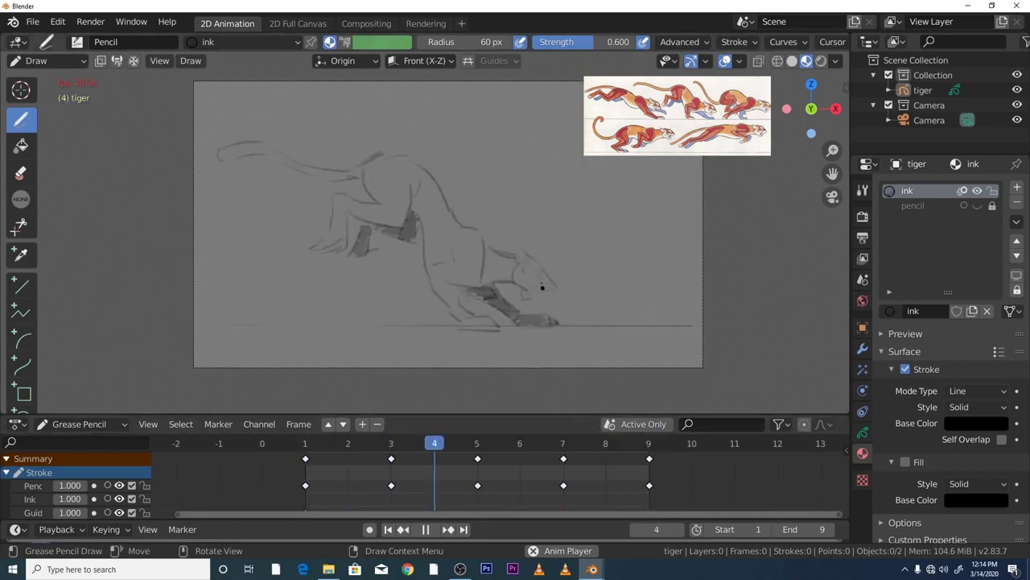
{"action": "scroll", "coordinate": [542, 288], "scroll_direction": "down", "scroll_amount": 2}
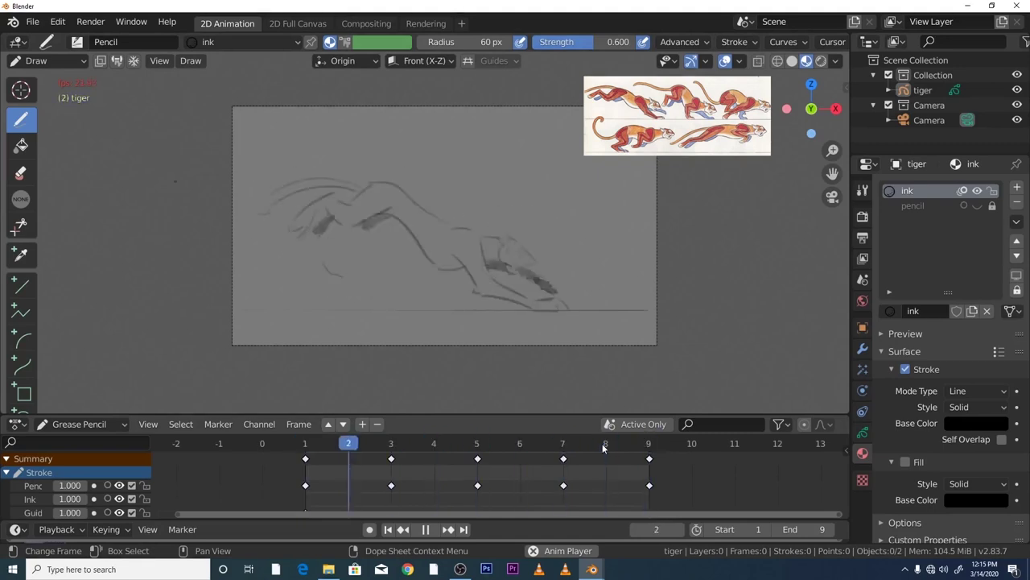
{"action": "mouse_move", "coordinate": [612, 378]}
{"action": "middle_mouse_down"}
{"action": "mouse_move", "coordinate": [555, 338]}
{"action": "mouse_move", "coordinate": [752, 166]}
{"action": "mouse_move", "coordinate": [581, 207]}
{"action": "mouse_move", "coordinate": [545, 99]}
{"action": "mouse_move", "coordinate": [288, 92]}
{"action": "mouse_move", "coordinate": [421, 145]}
{"action": "mouse_move", "coordinate": [736, 159]}
{"action": "mouse_move", "coordinate": [696, 168]}
{"action": "middle_mouse_up"}
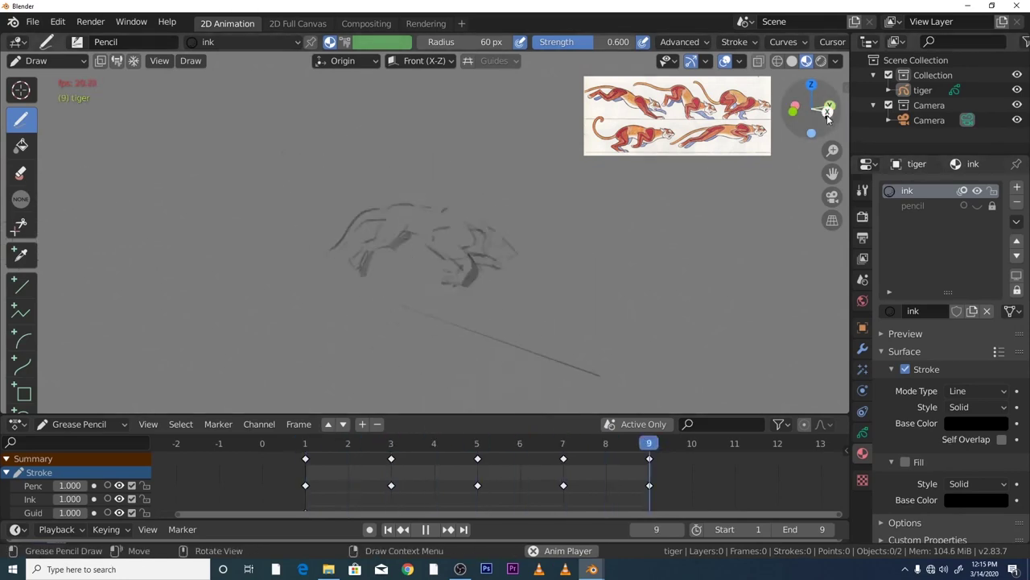
- Orbit the view round to the tiger's side, then switch to OBS with Alt+Tab
{"action": "left_click_drag", "start_coordinate": [827, 115], "coordinate": [669, 228]}
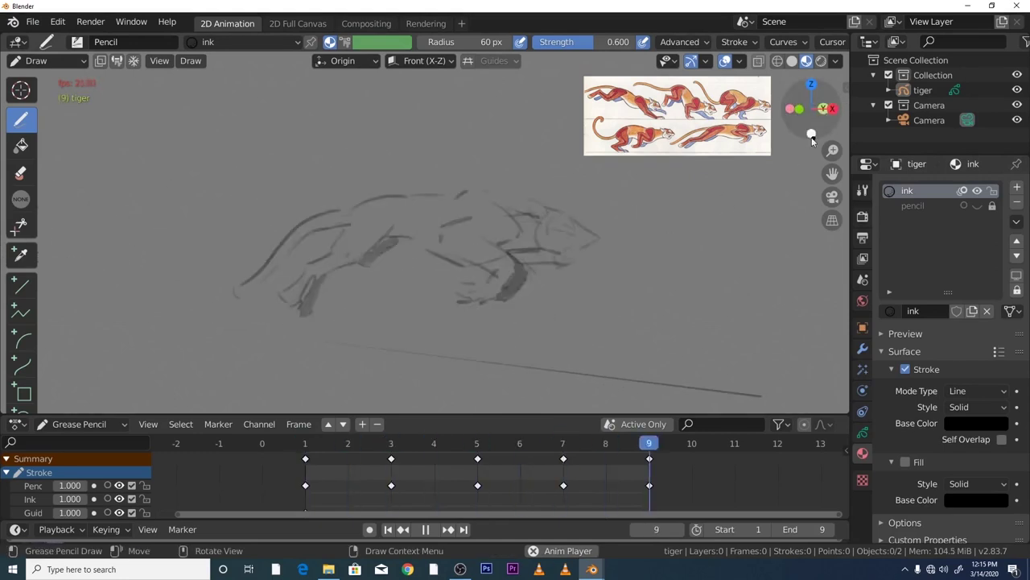
{"action": "mouse_move", "coordinate": [824, 110]}
{"action": "left_mouse_down"}
{"action": "mouse_move", "coordinate": [760, 114]}
{"action": "mouse_move", "coordinate": [824, 112]}
{"action": "left_mouse_up"}
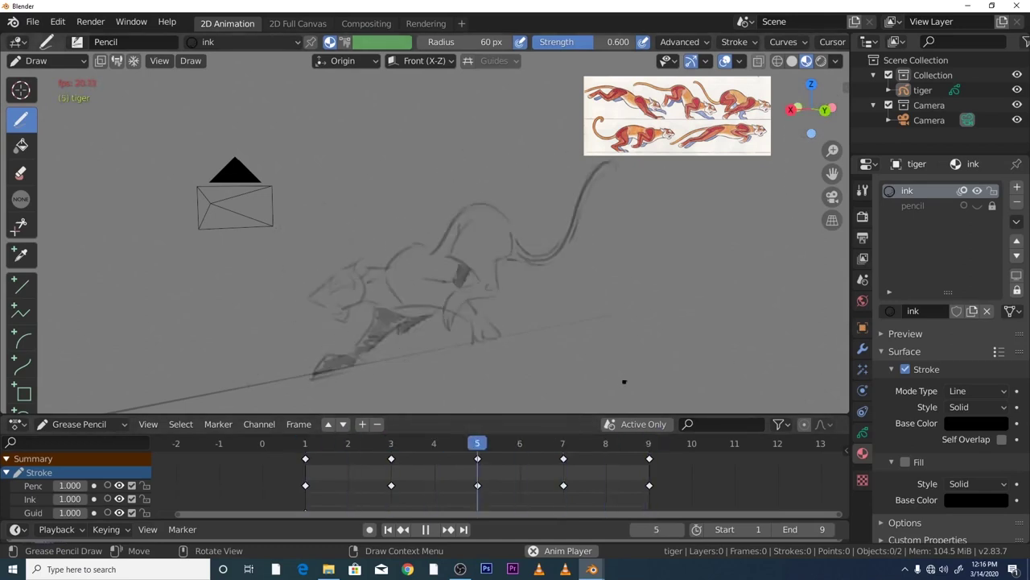
{"action": "key", "text": "alt+Tab"}
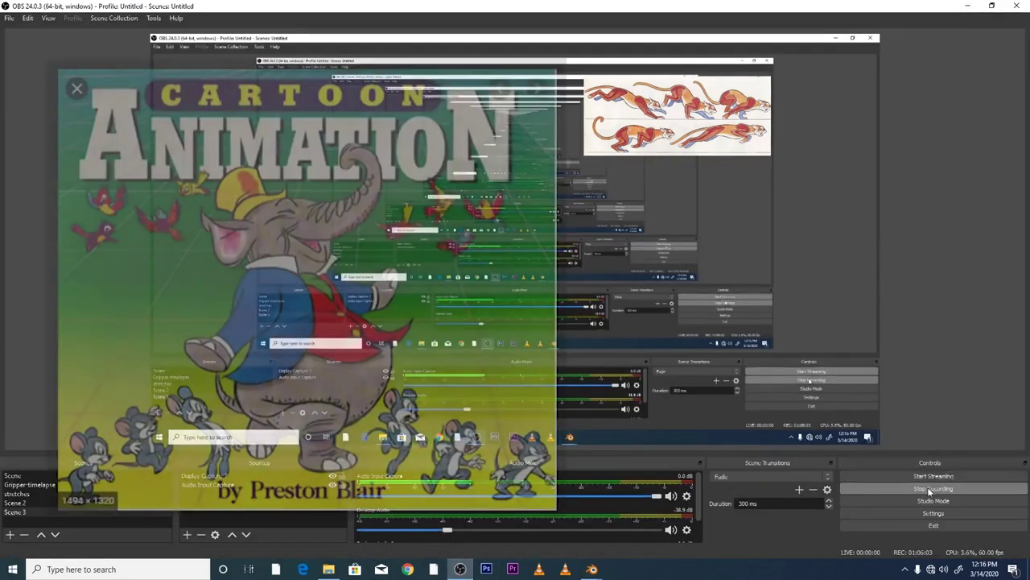